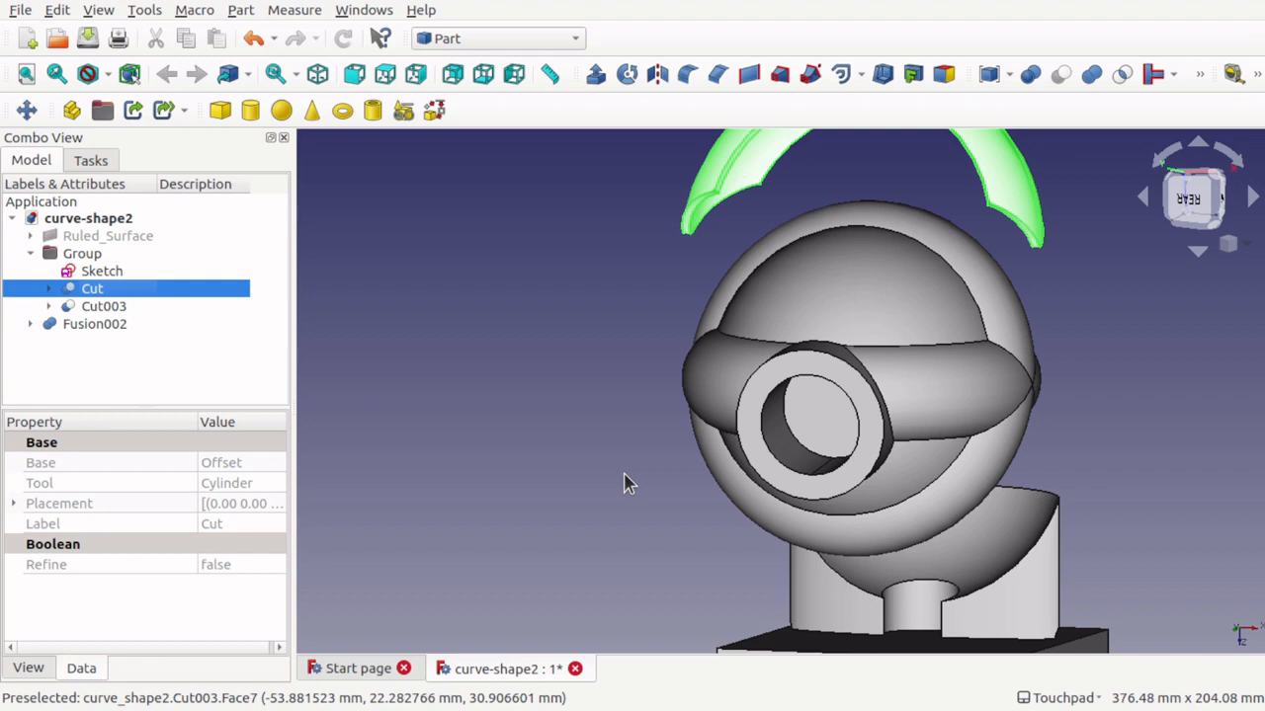
# Step: In the Curves workbench, create a Join Curve from the inner circular edge at the bottom of the nozzle's bore
pyautogui.click(525, 43)
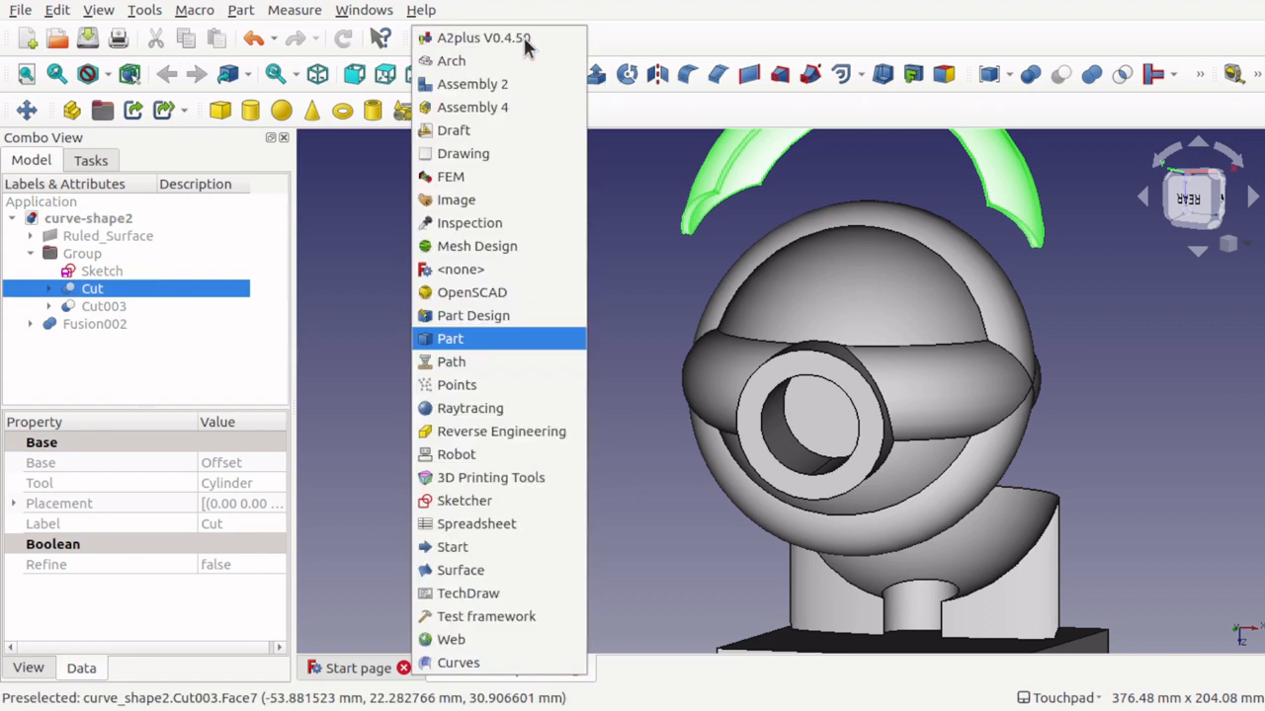
pyautogui.click(472, 664)
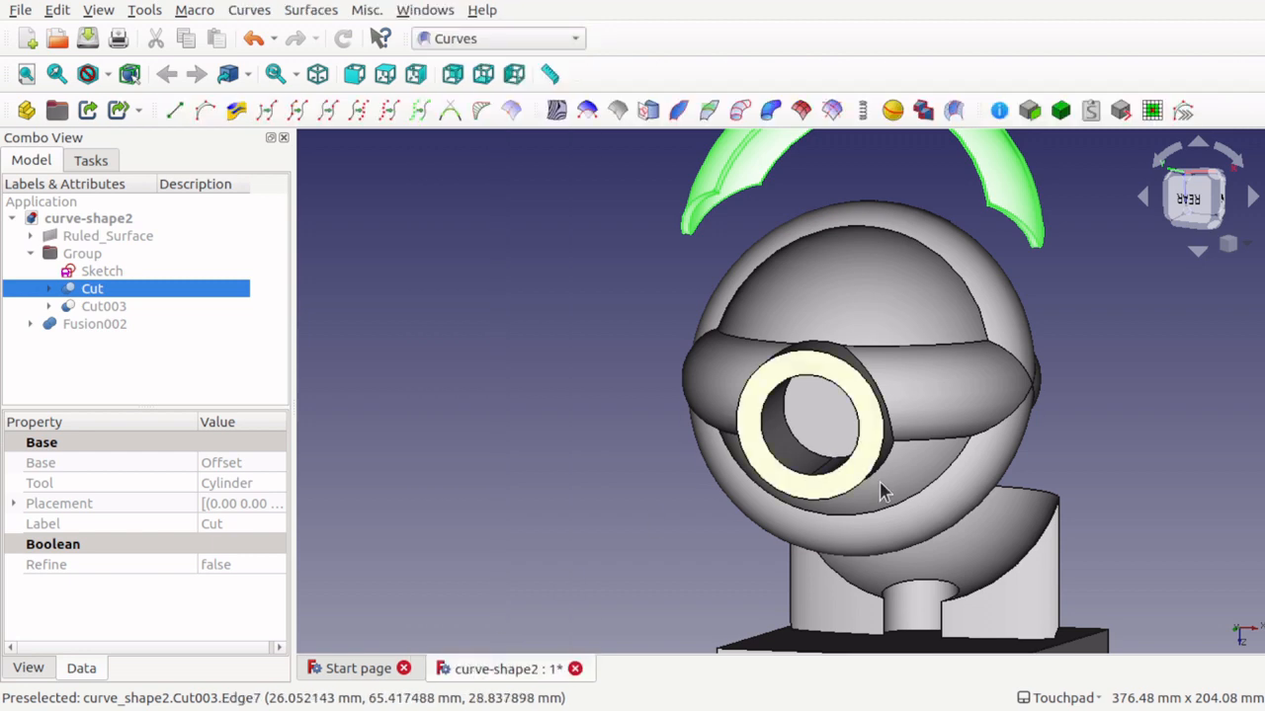
pyautogui.scroll(5, 830, 468)
pyautogui.scroll(2, 761, 445)
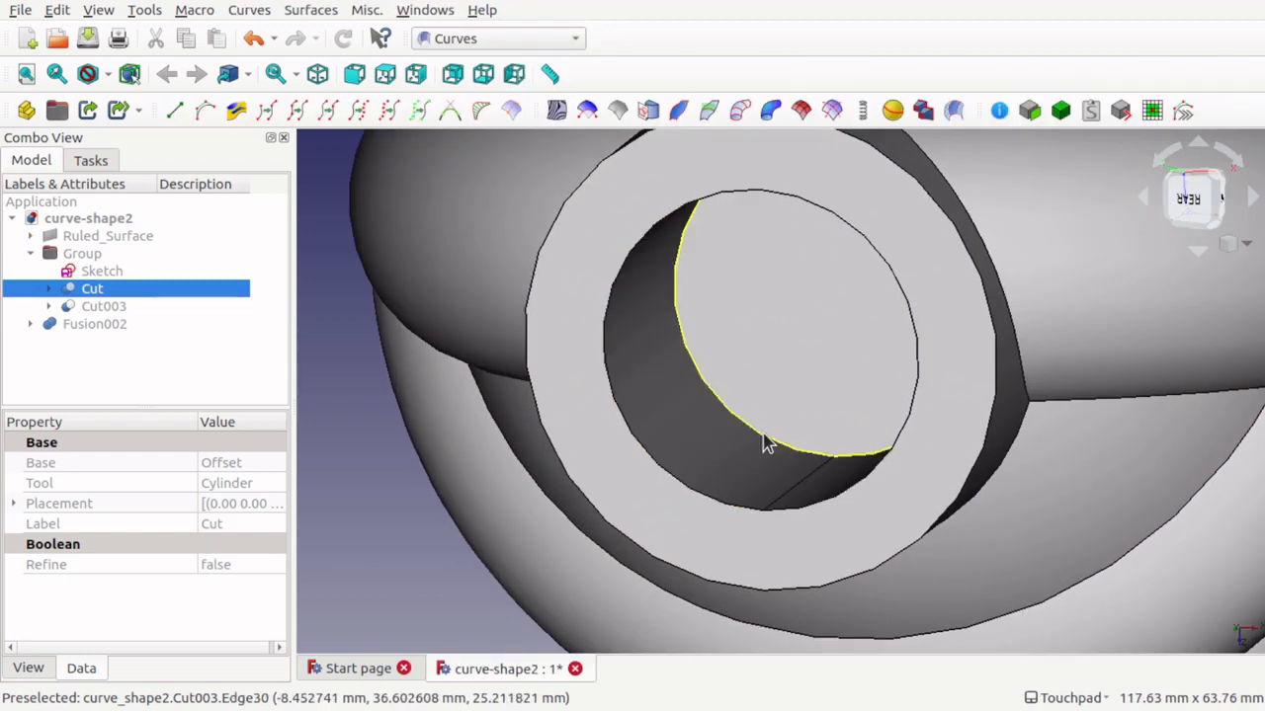
pyautogui.click(767, 445)
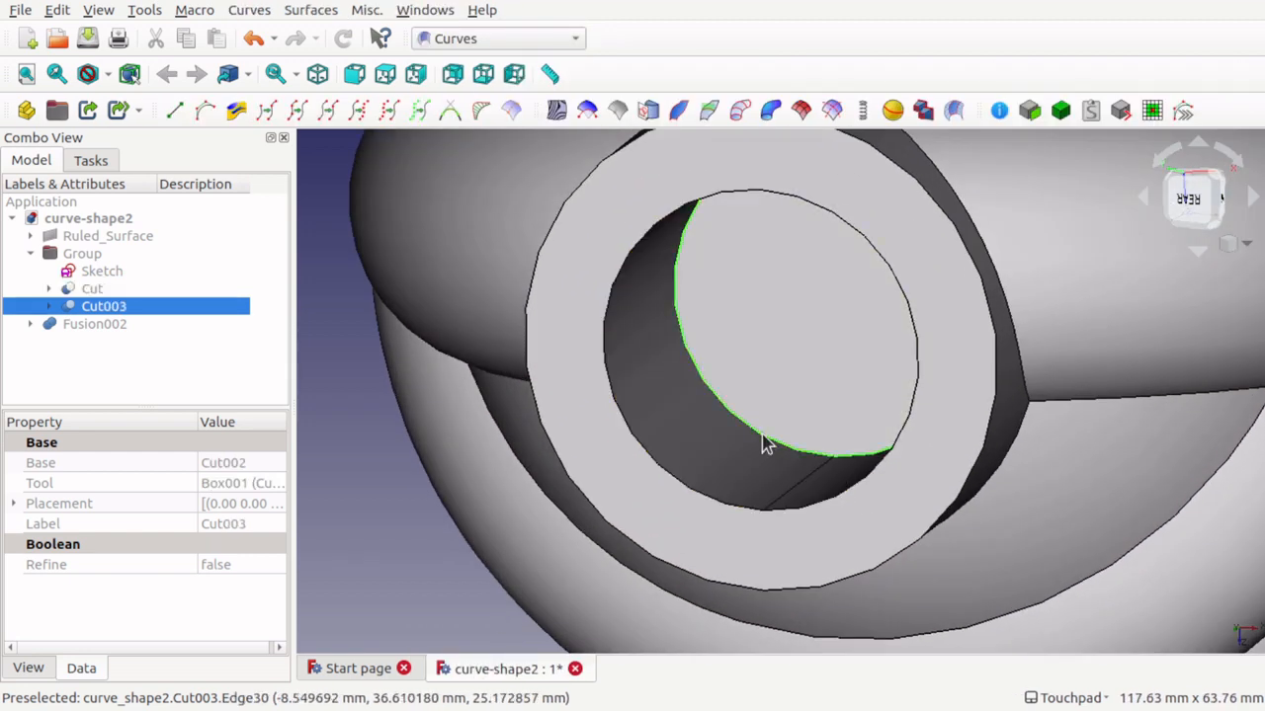
pyautogui.scroll(-3, 706, 399)
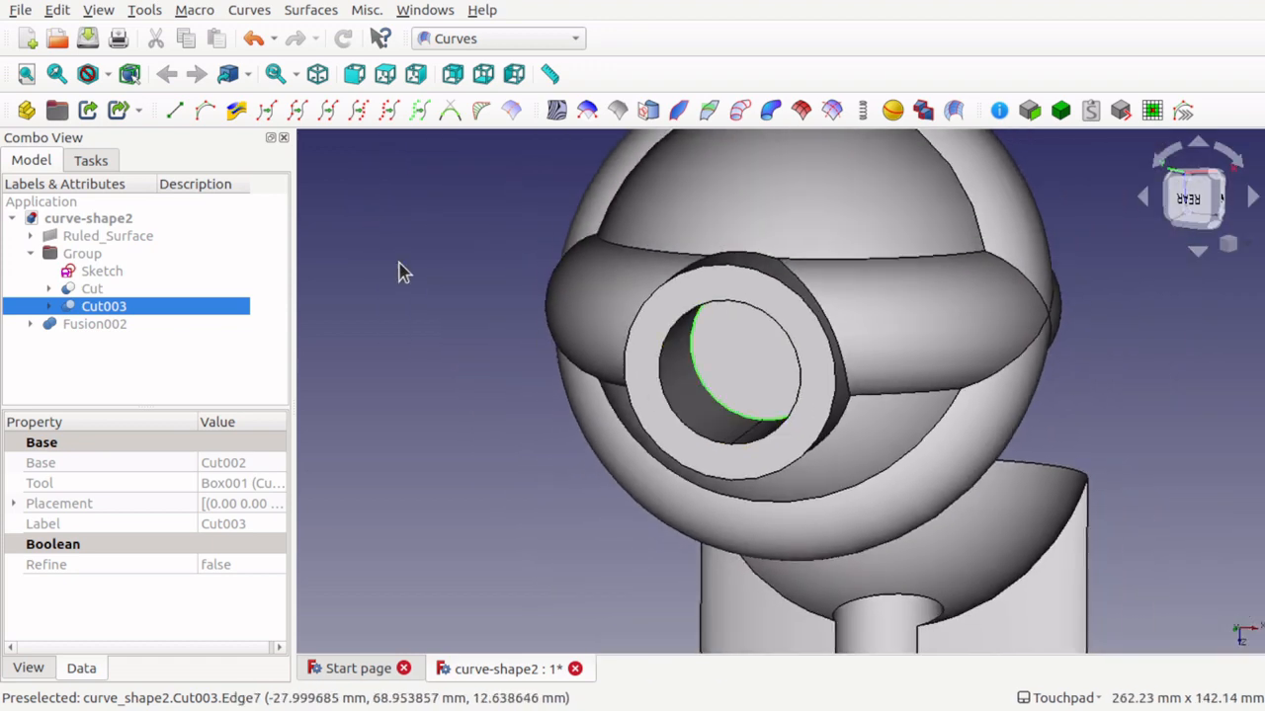
pyautogui.click(301, 120)
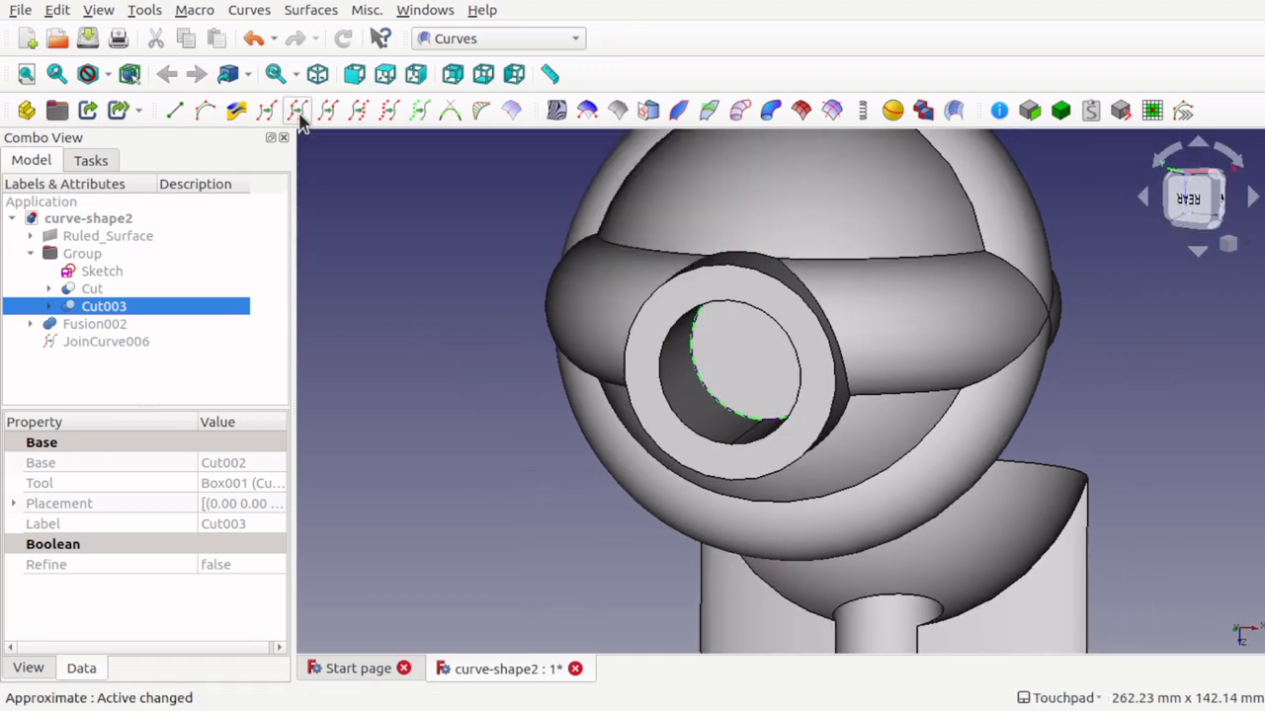
pyautogui.click(133, 343)
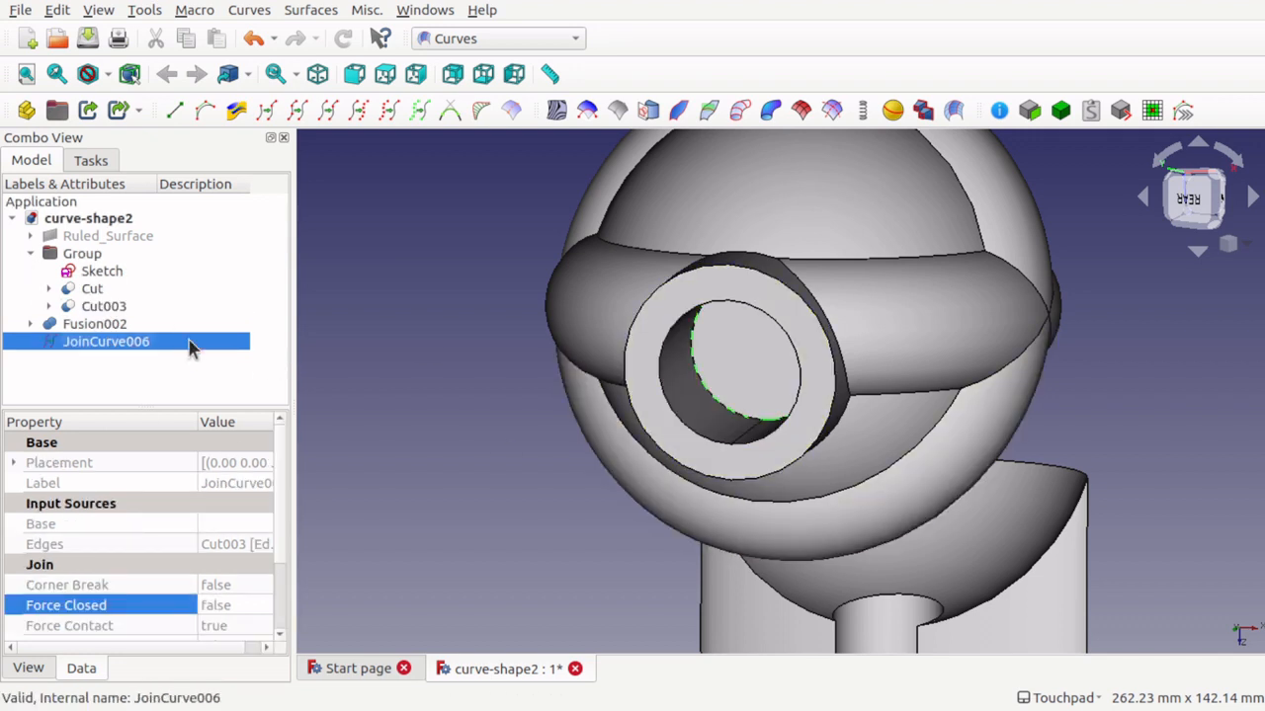
# Step: Hide the Fusion002 and Cut003 bodies to isolate the joined circular curve
pyautogui.click(104, 330)
pyautogui.press('space')
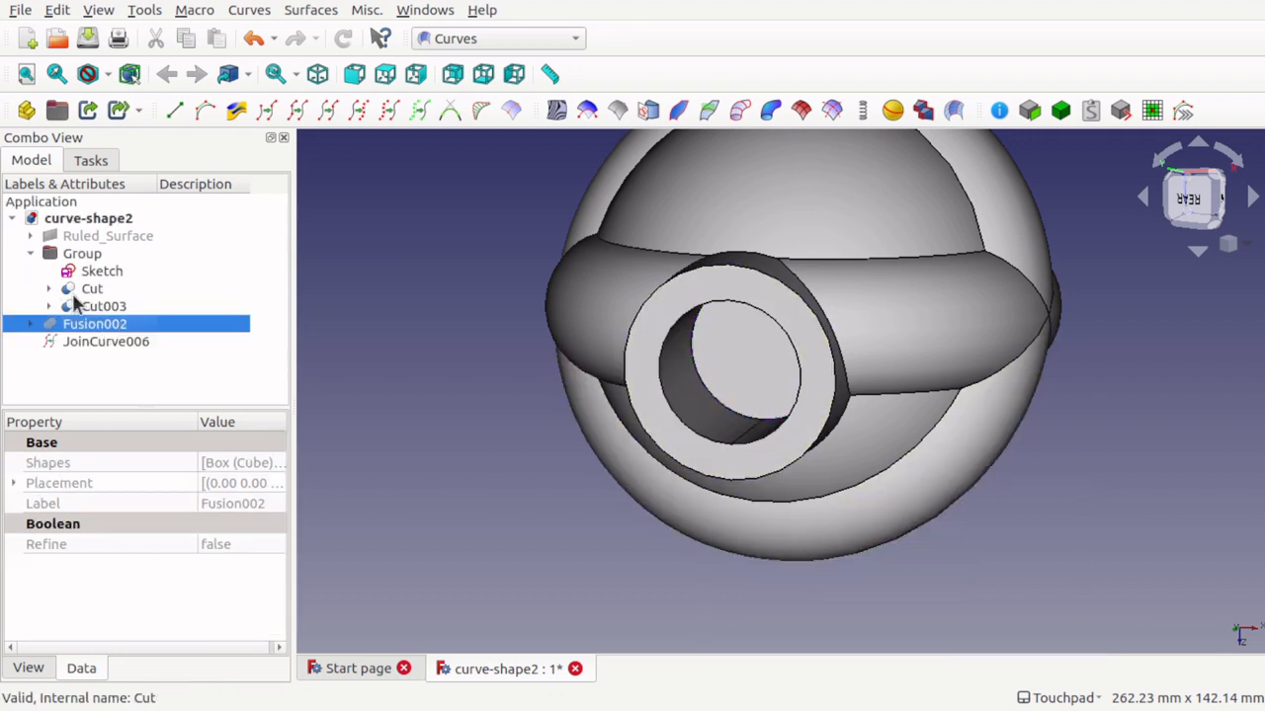
pyautogui.click(92, 308)
pyautogui.press('space')
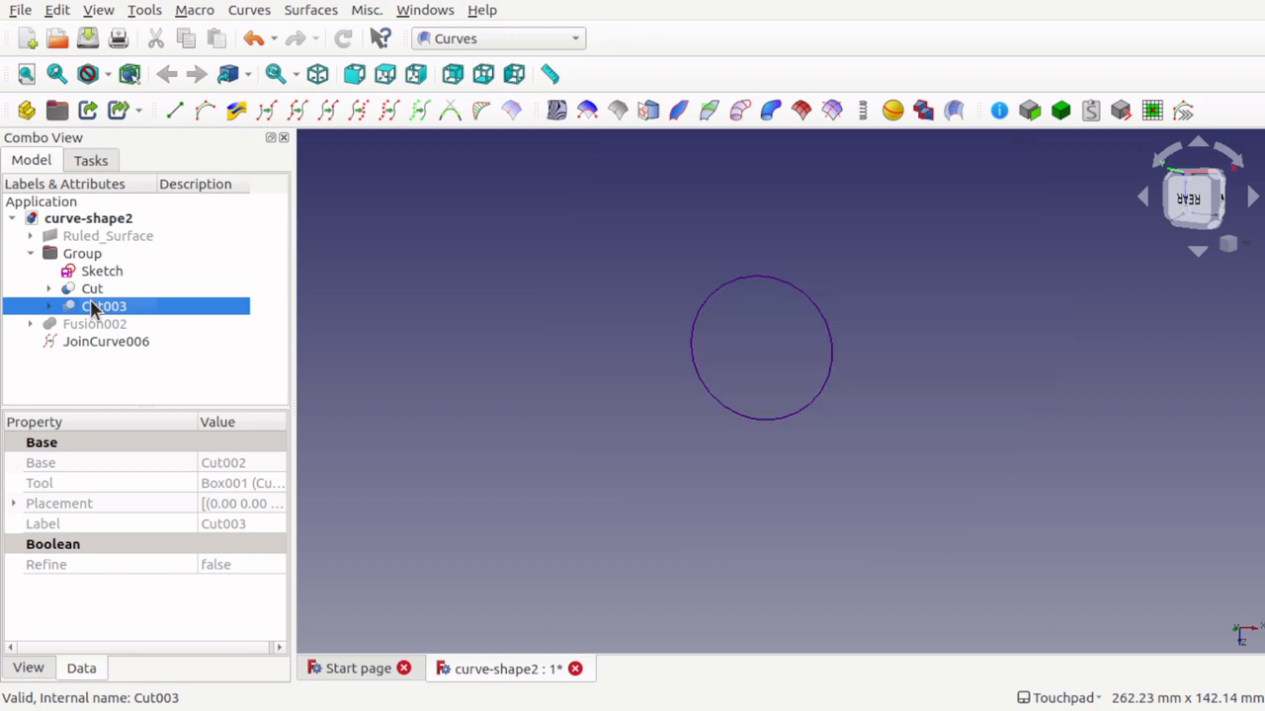
# Step: In the Part workbench, create a filled 2D offset of the circular curve at -1 mm in Skin mode
pyautogui.click(805, 416)
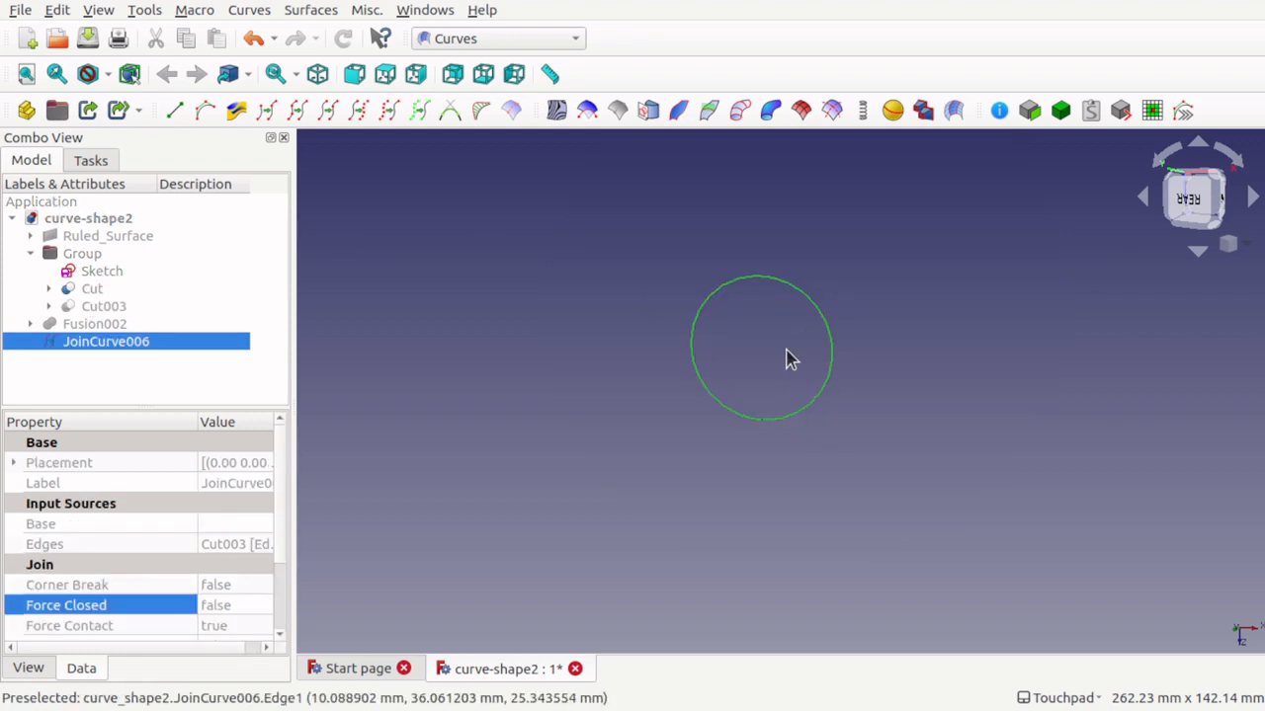
pyautogui.click(494, 38)
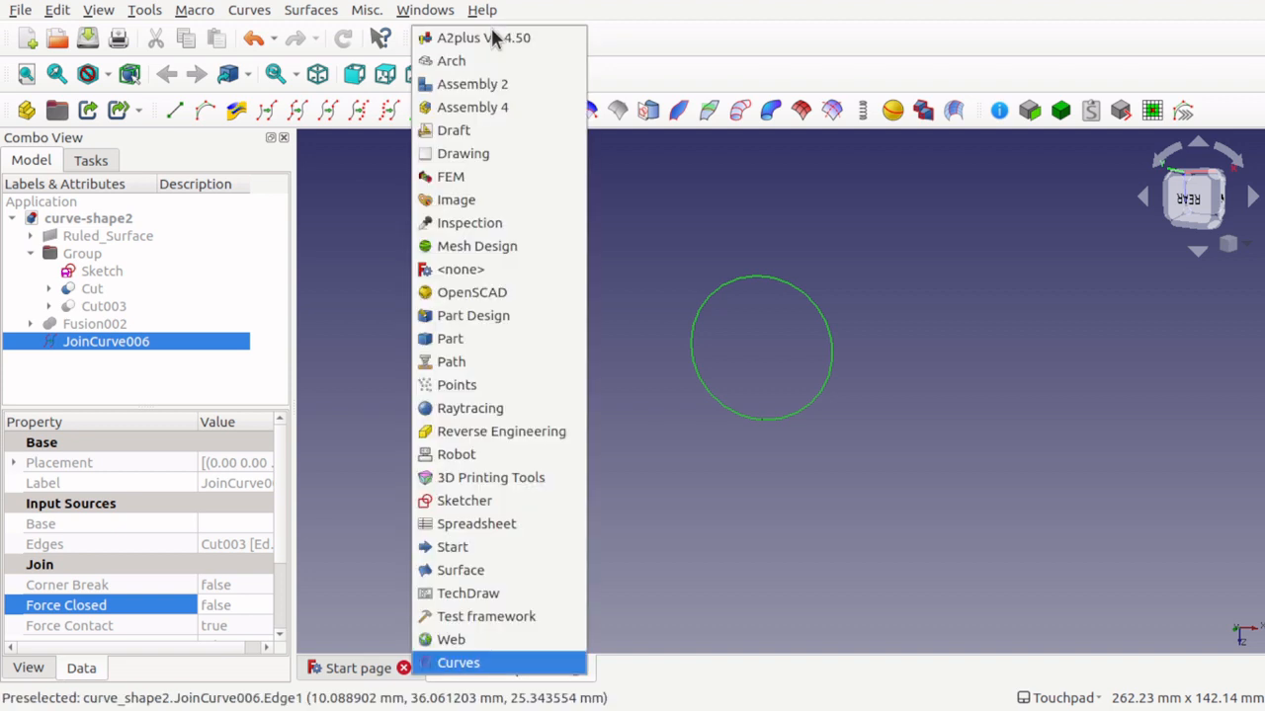
pyautogui.click(501, 344)
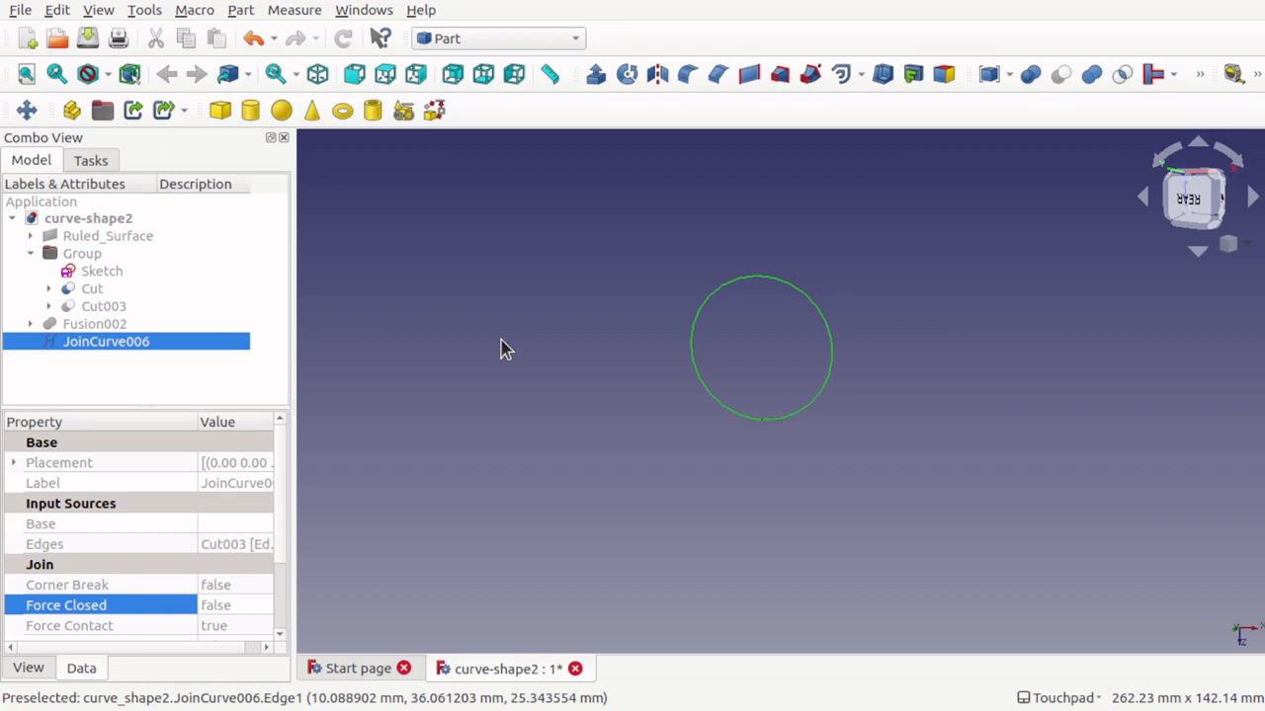
pyautogui.click(838, 74)
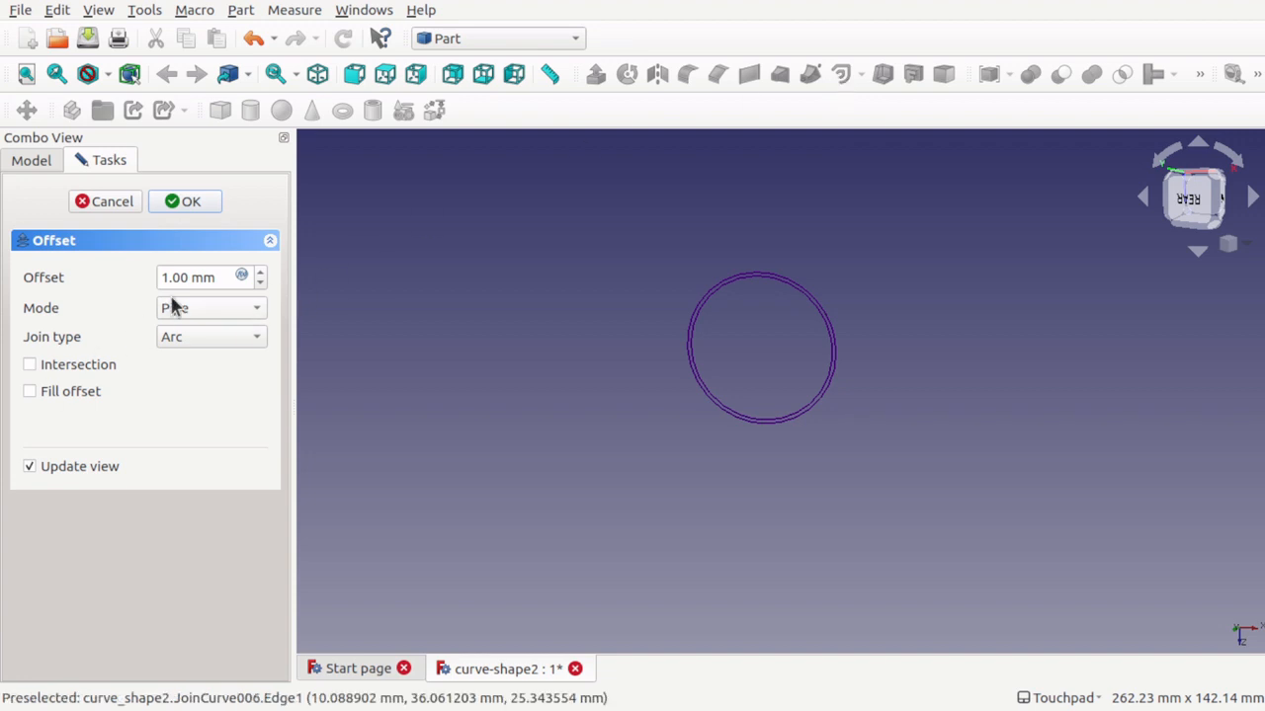
pyautogui.click(214, 306)
pyautogui.click(203, 282)
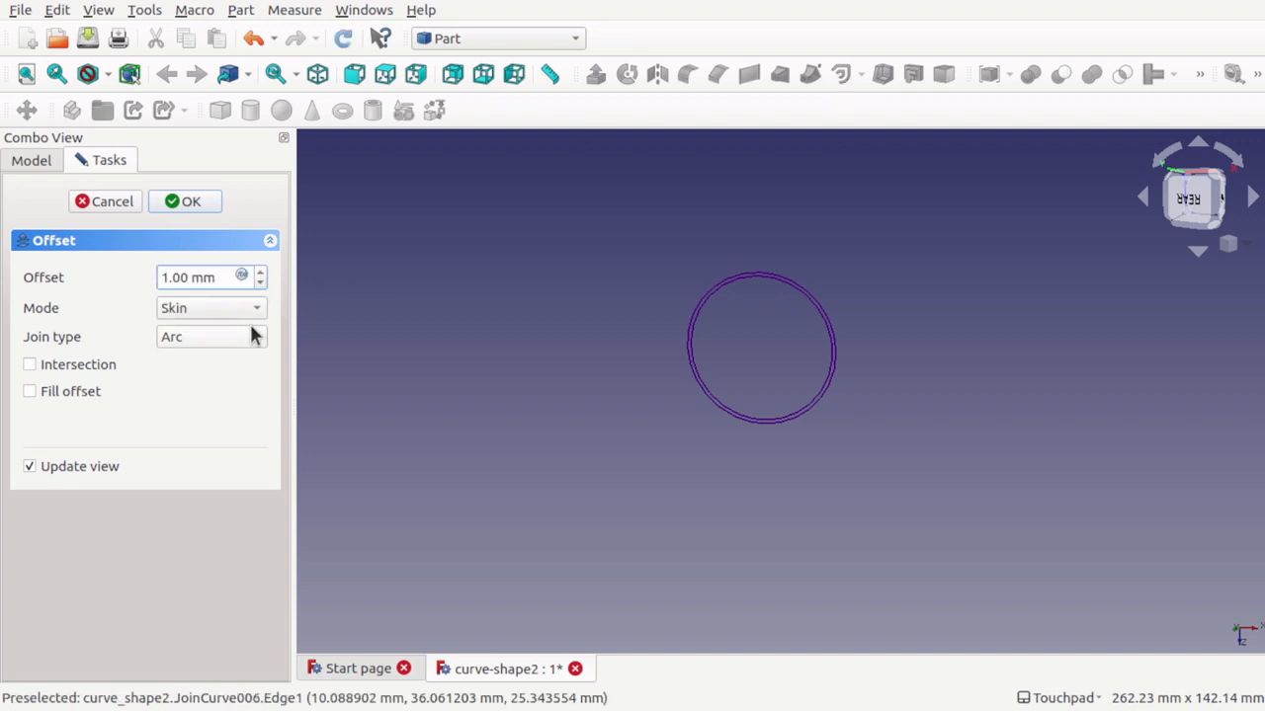
pyautogui.write('-')
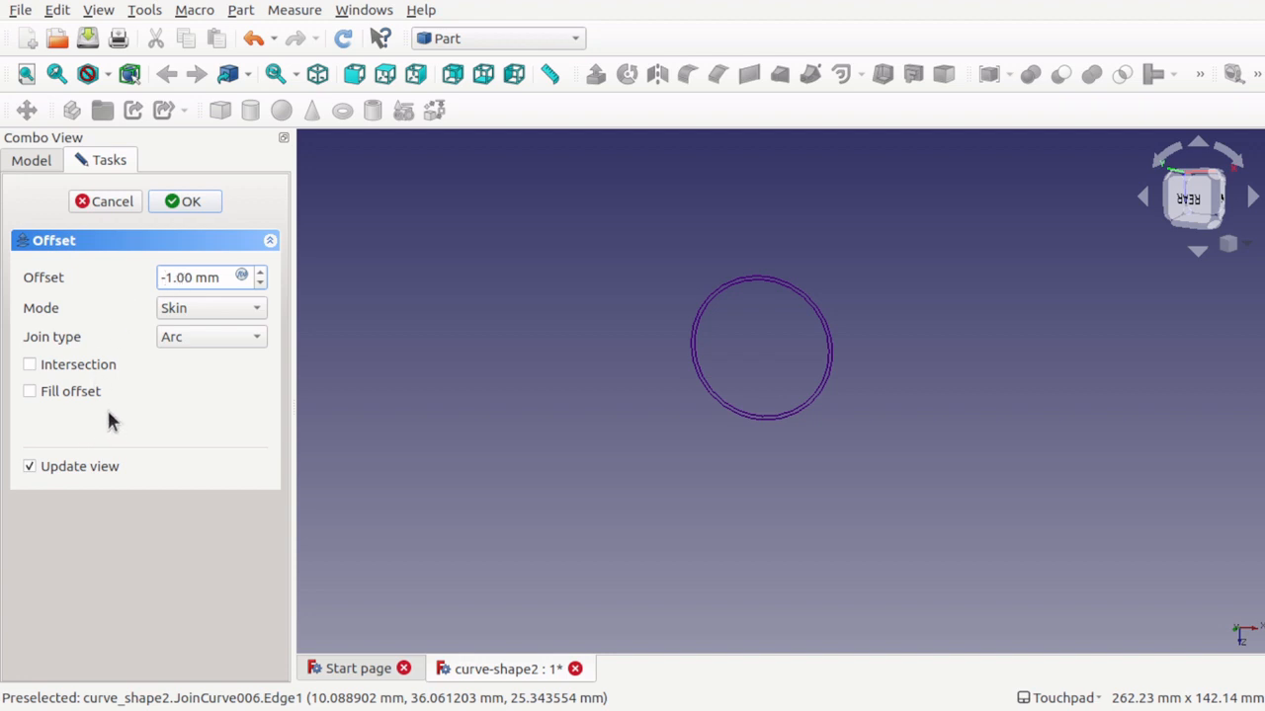
pyautogui.click(30, 392)
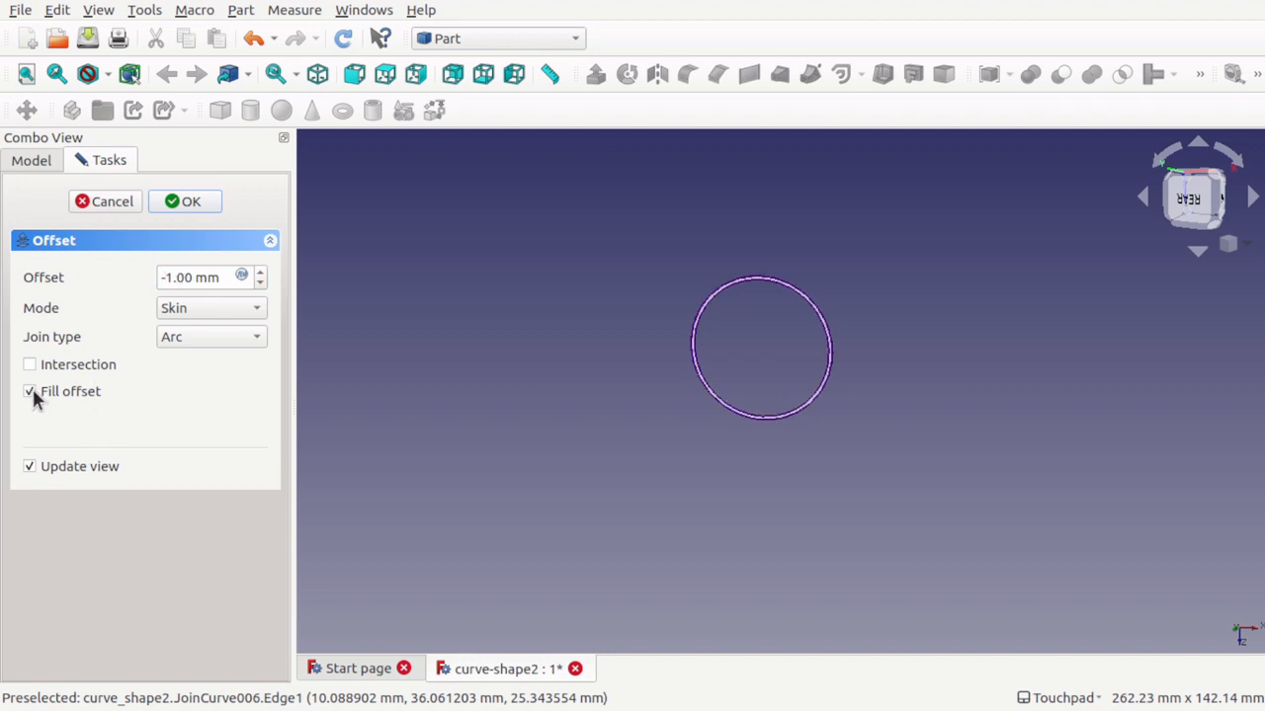
pyautogui.click(181, 201)
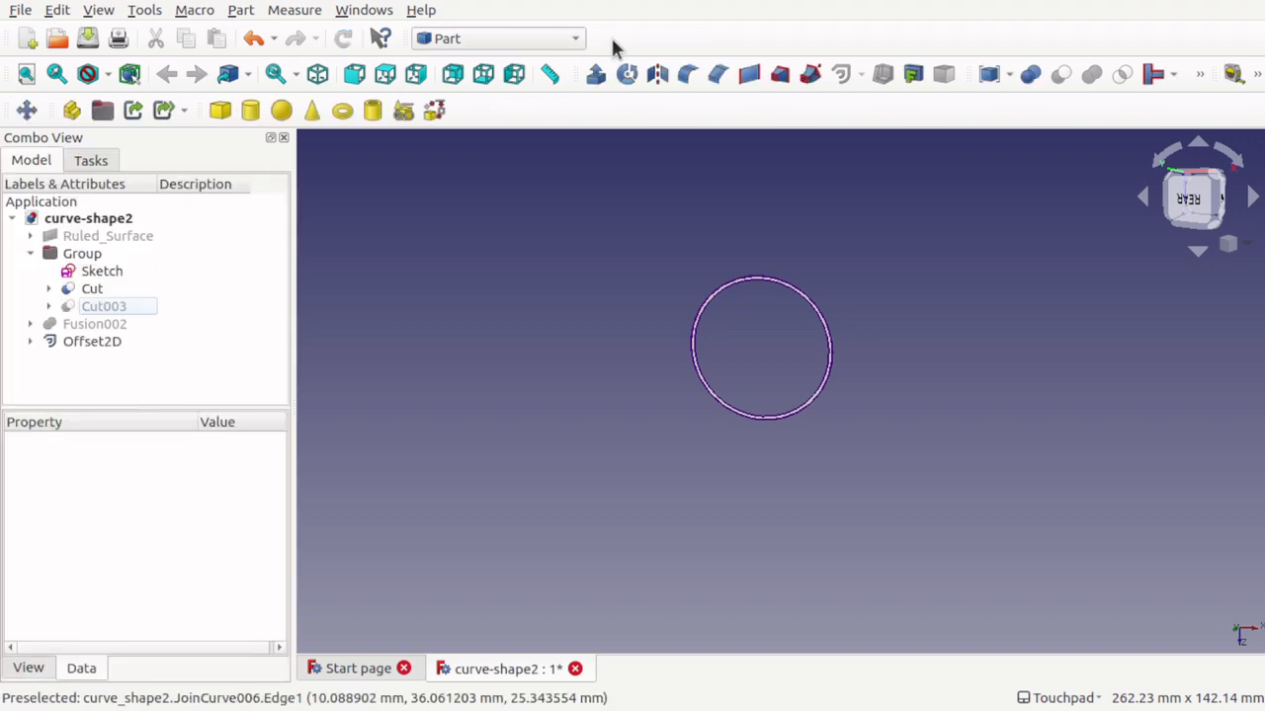
pyautogui.click(594, 73)
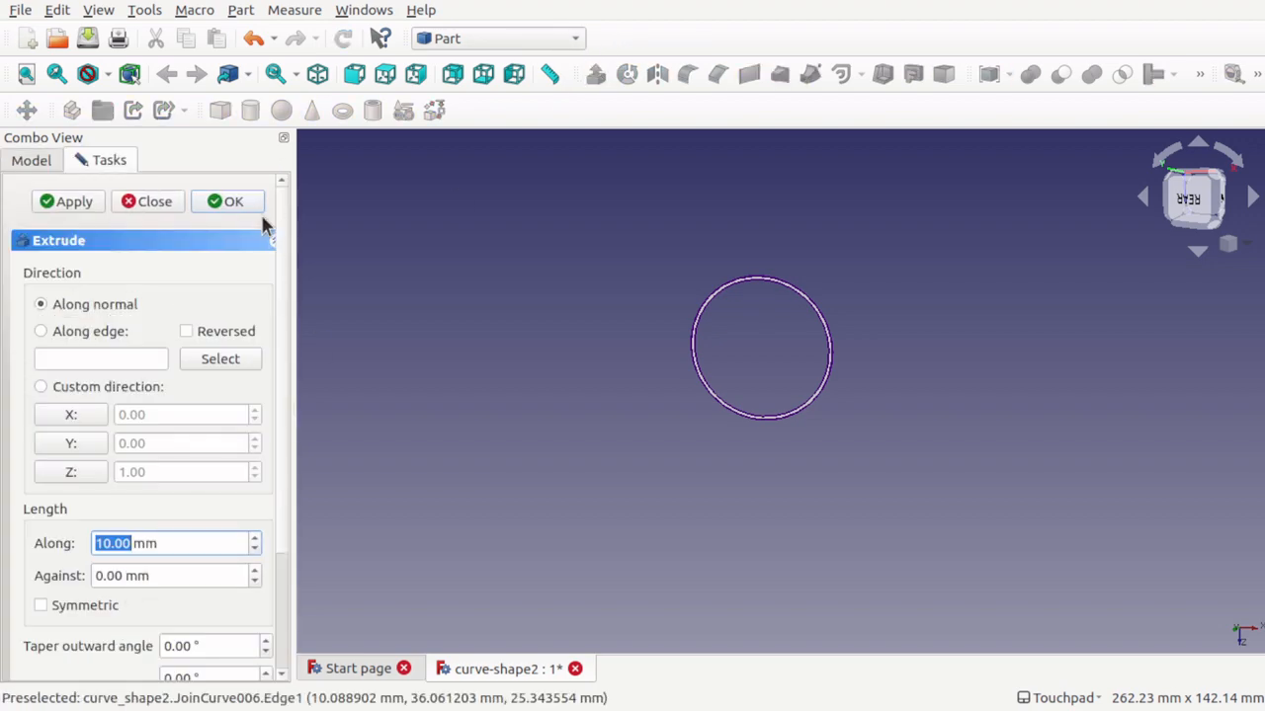
pyautogui.click(243, 209)
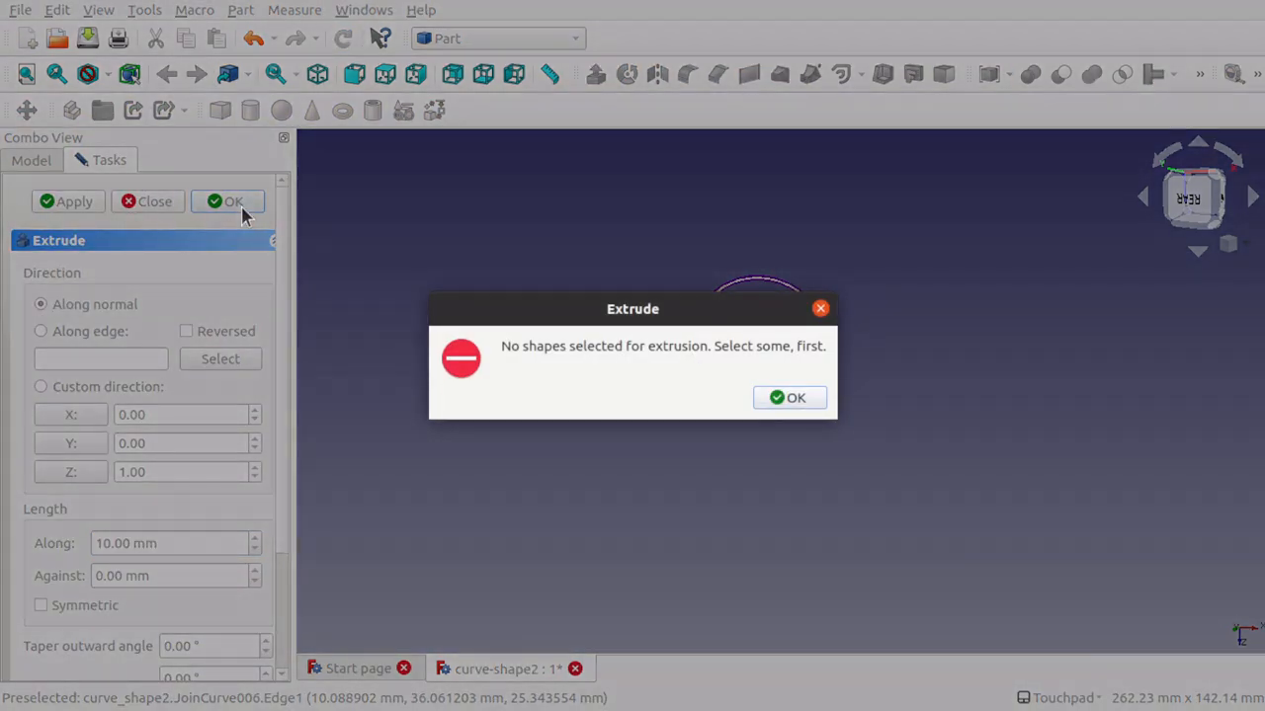
pyautogui.click(797, 403)
pyautogui.click(164, 201)
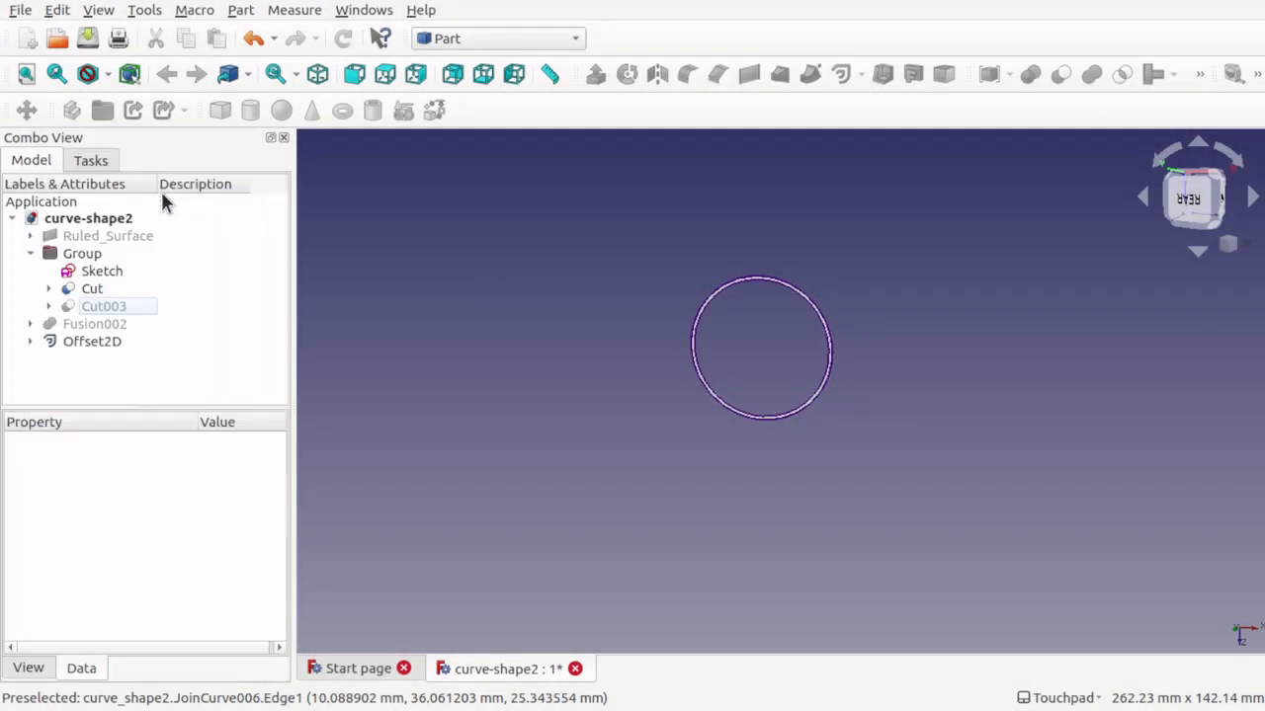
# Step: Extrude the filled circular offset 10 mm along its normal
pyautogui.click(79, 342)
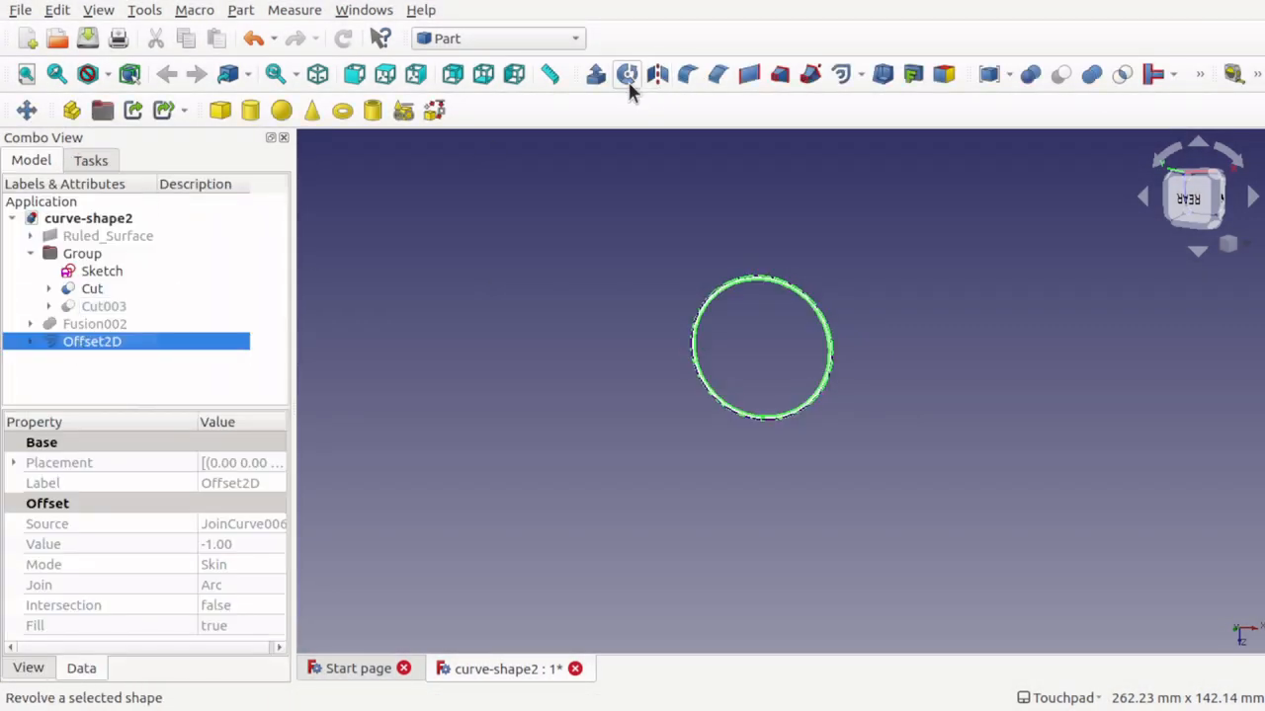
pyautogui.click(597, 78)
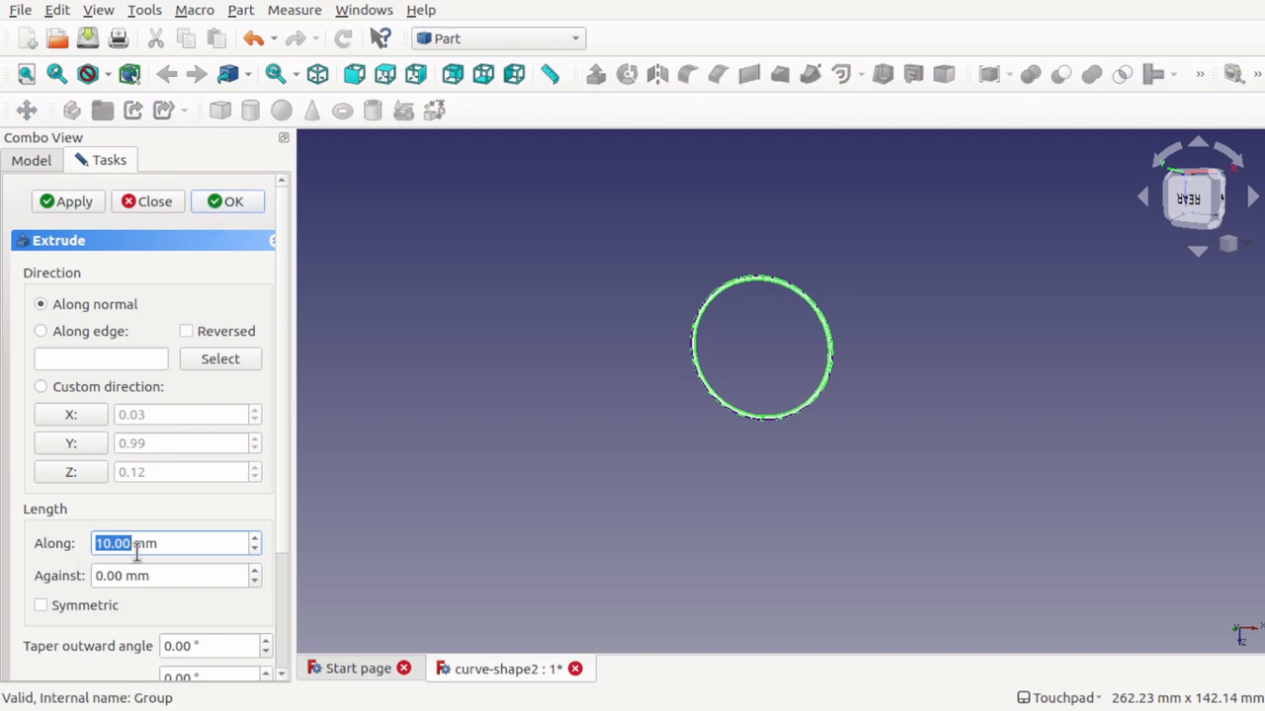
pyautogui.click(231, 201)
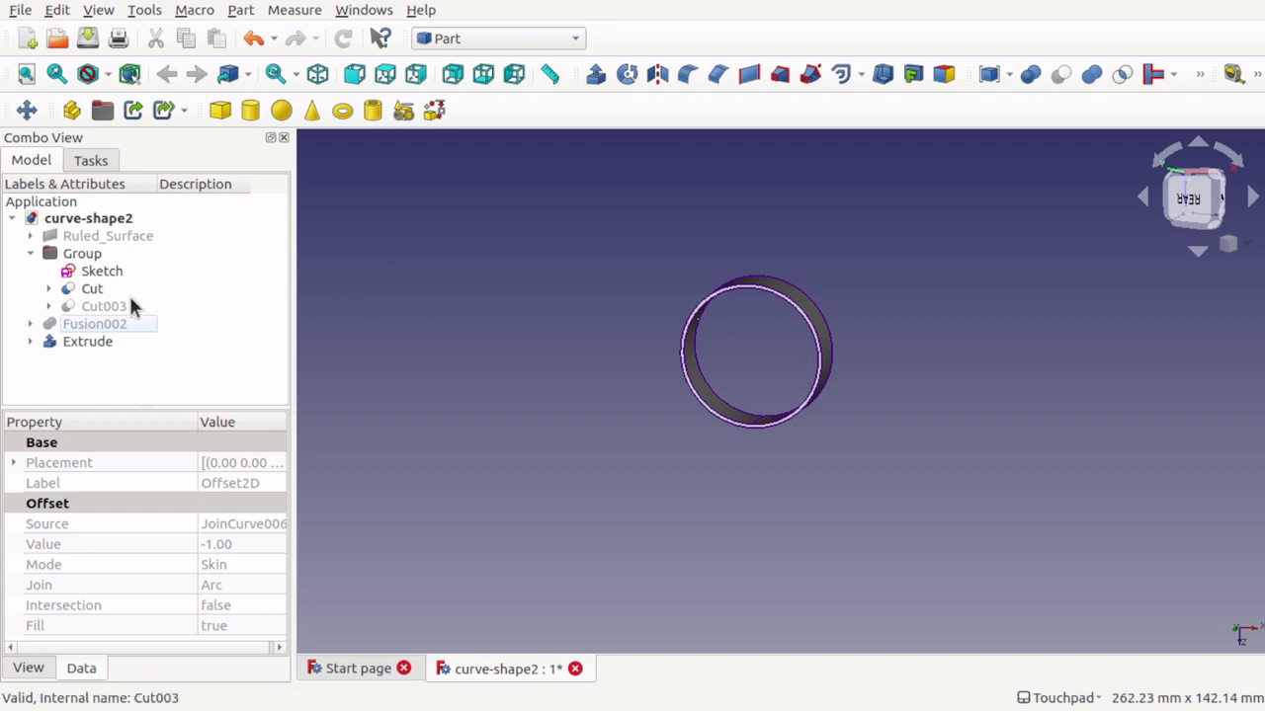
# Step: Show the Cut003 body again, inspect the extruded ring inside the bore, and clear the selection
pyautogui.click(116, 311)
pyautogui.press('space')
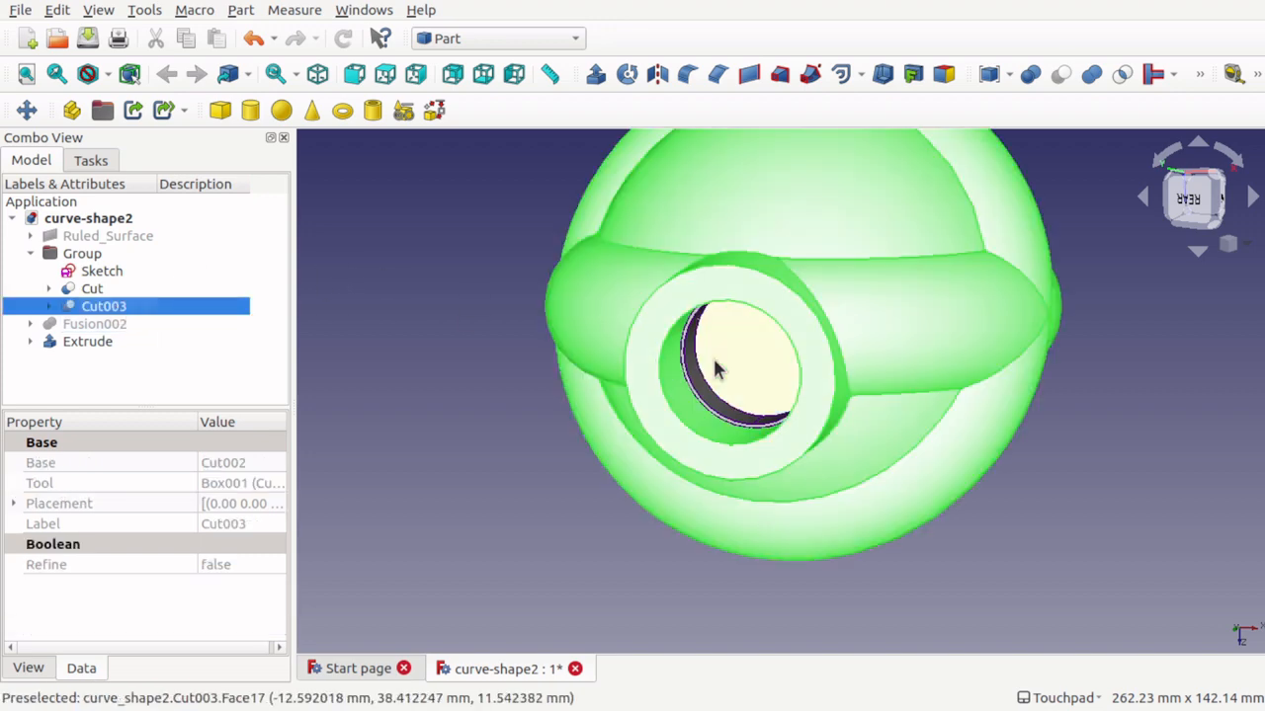
pyautogui.moveTo(729, 370)
pyautogui.keyDown('shift'); pyautogui.mouseDown()
pyautogui.moveTo(804, 366)
pyautogui.moveTo(985, 398)
pyautogui.moveTo(818, 354)
pyautogui.moveTo(700, 369)
pyautogui.moveTo(886, 347)
pyautogui.moveTo(878, 405)
pyautogui.moveTo(827, 370)
pyautogui.moveTo(728, 345)
pyautogui.moveTo(719, 389)
pyautogui.mouseUp(); pyautogui.keyUp('shift')
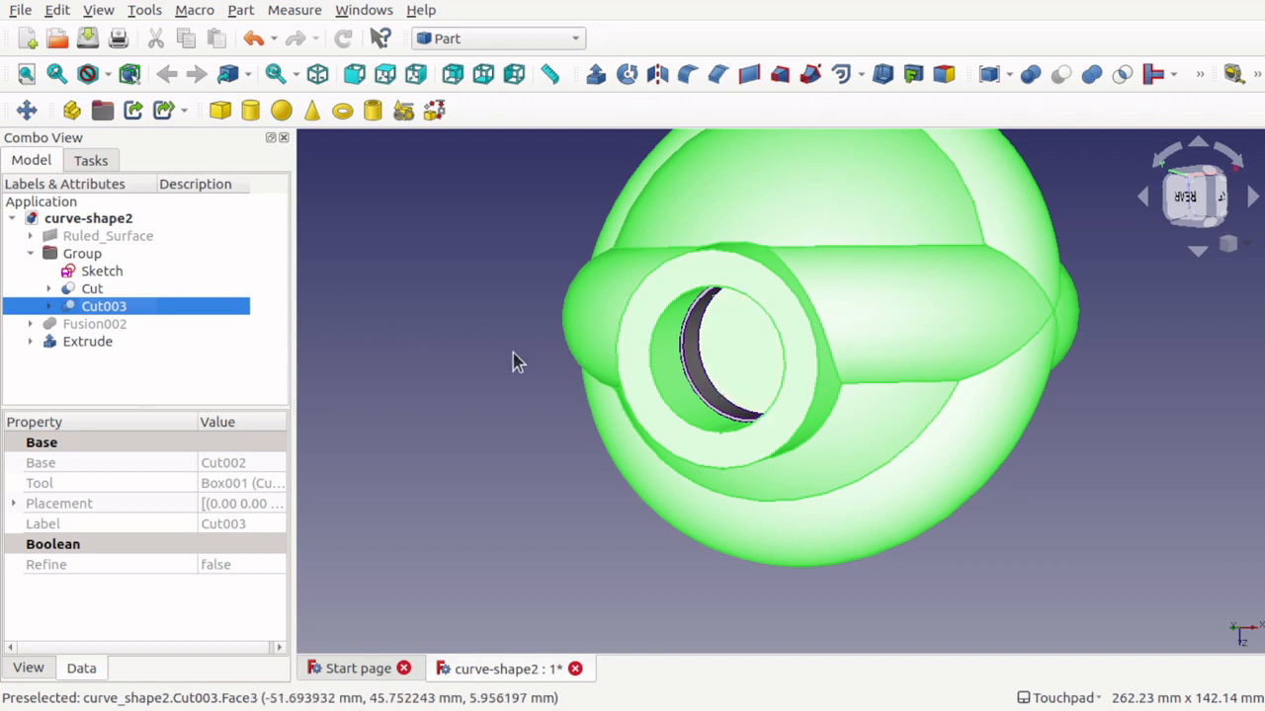
pyautogui.click(440, 316)
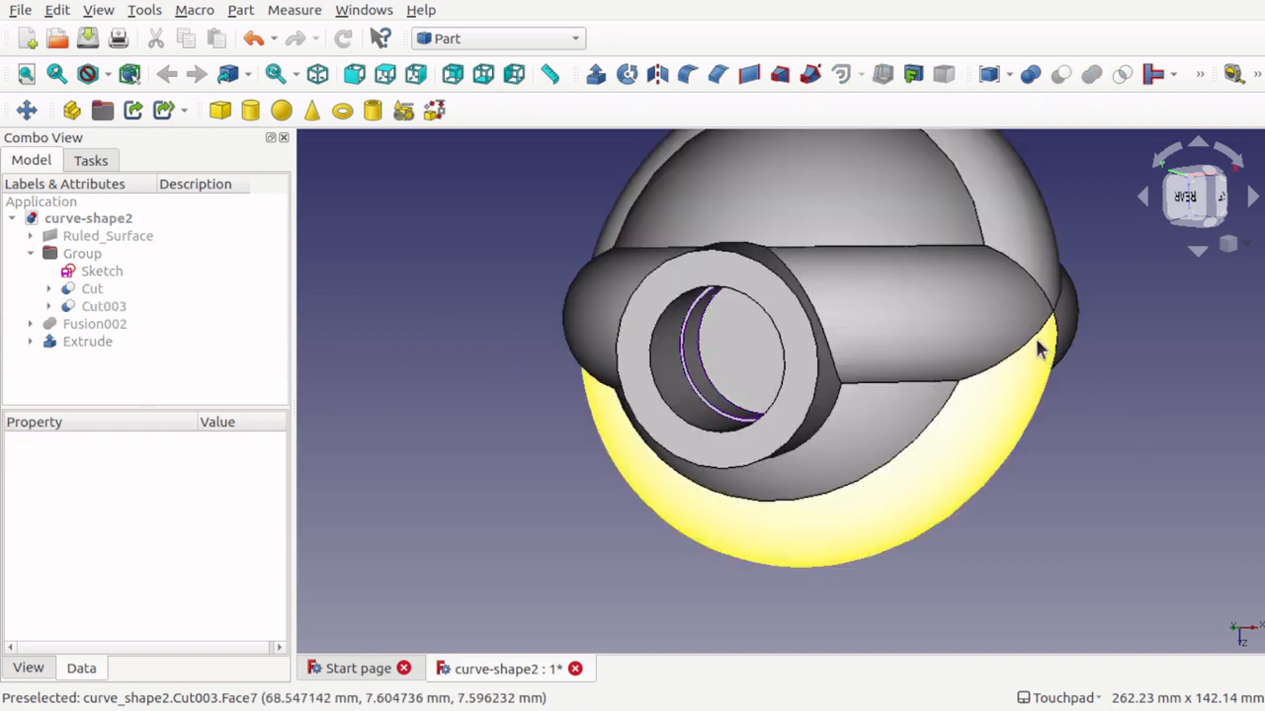
# Step: In the Curves workbench, create a Join Curve from the two edges where the nozzle-side horizontal tube meets the vertical band
pyautogui.click(542, 37)
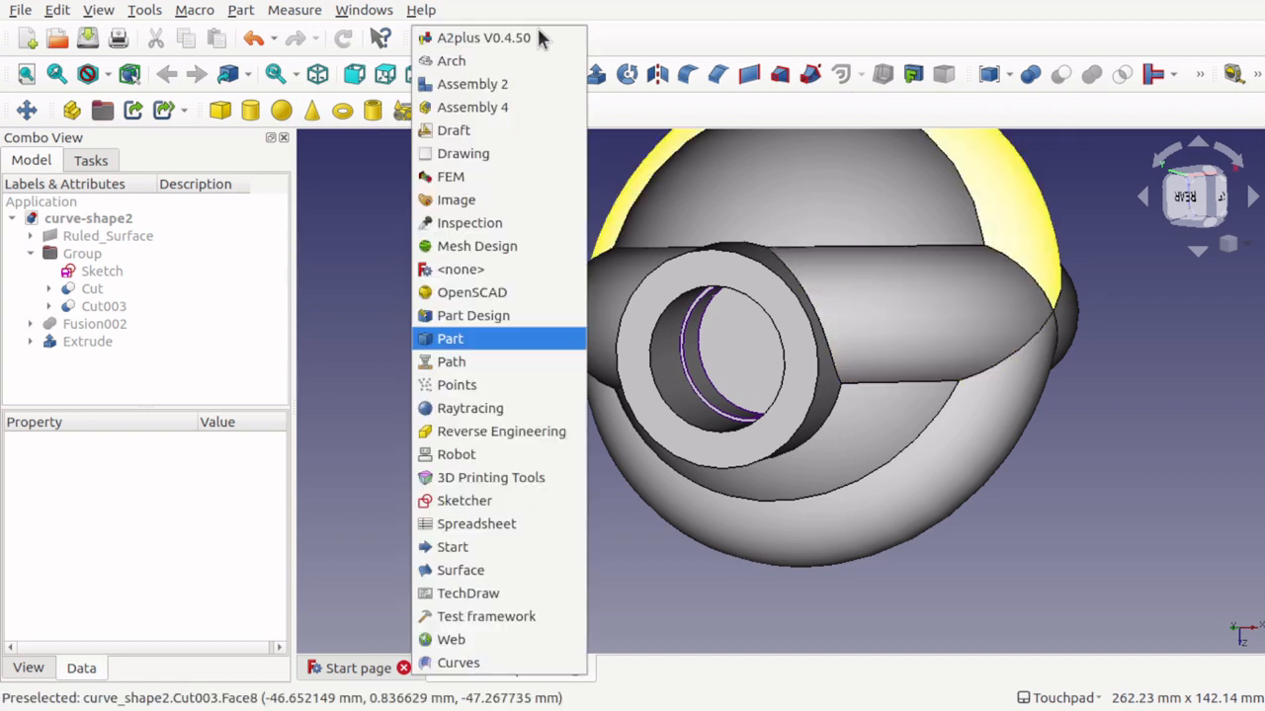
pyautogui.click(522, 663)
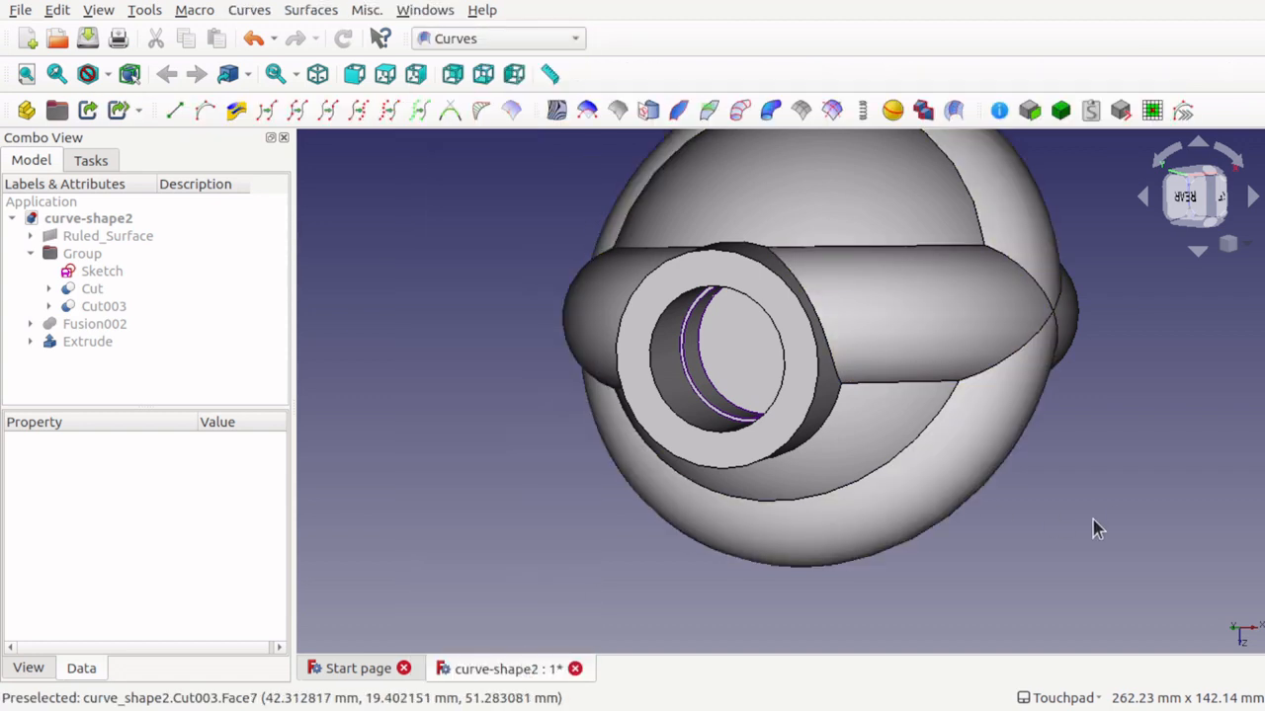
pyautogui.click(1013, 366)
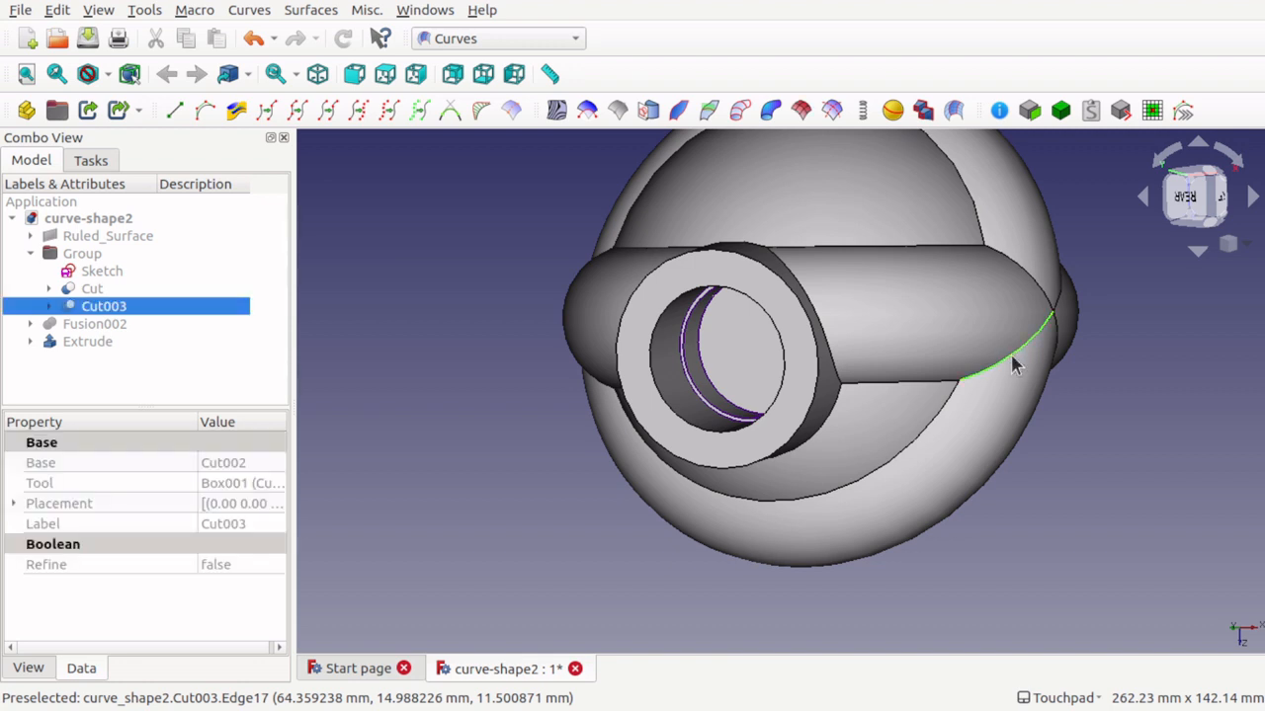
pyautogui.keyDown('shift'); pyautogui.moveTo(1121, 386); pyautogui.dragTo(961, 381); pyautogui.keyUp('shift')
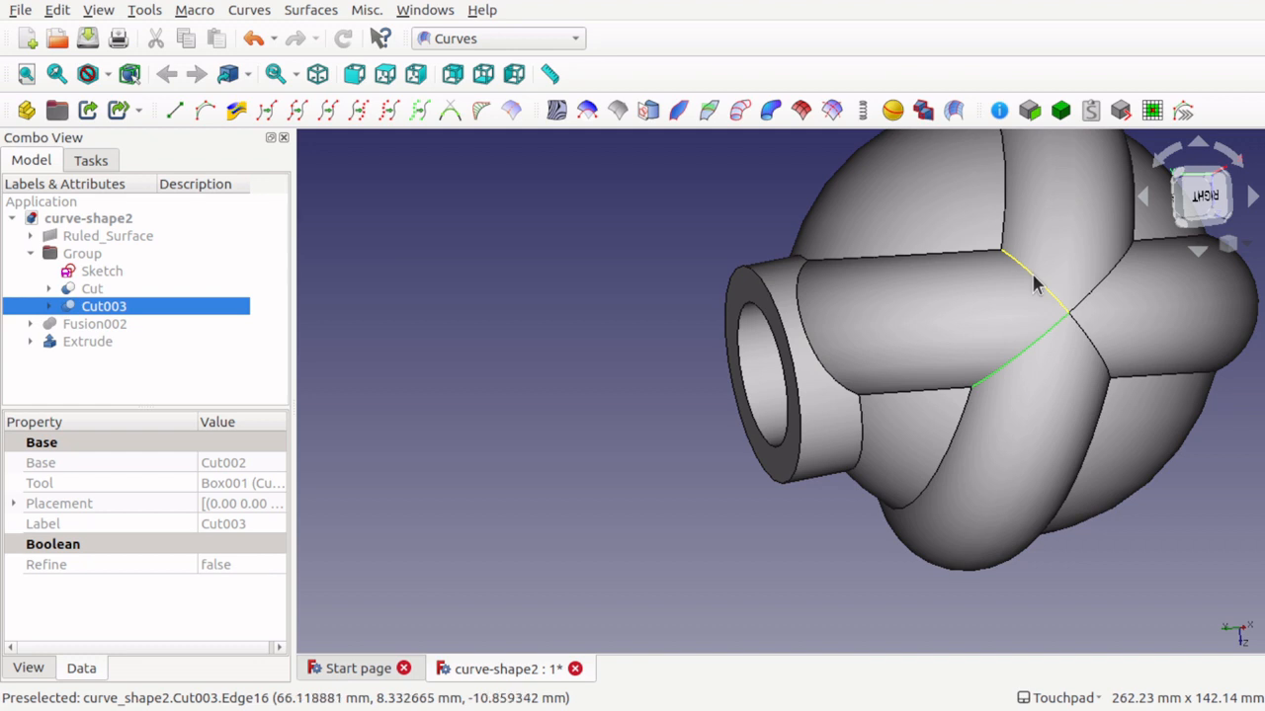
pyautogui.click(295, 113)
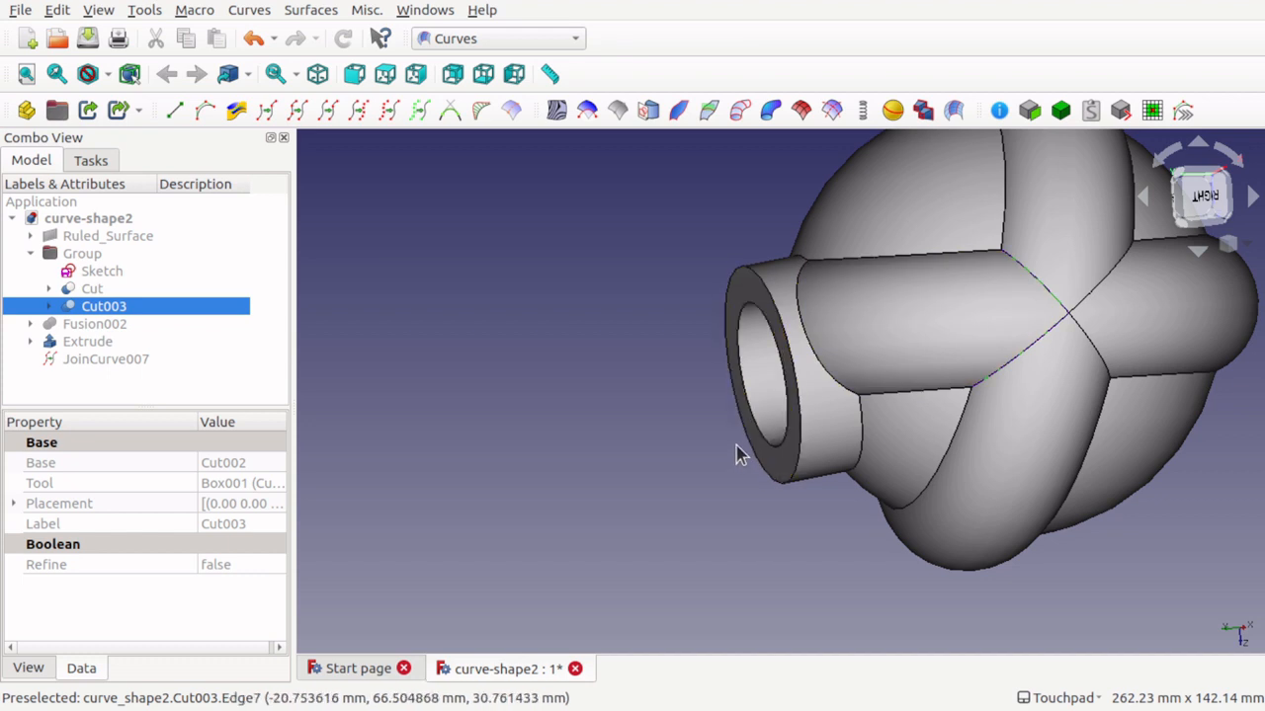
# Step: Create a Join Curve from the edge where the horizontal tube meets the nozzle collar
pyautogui.keyDown('shift'); pyautogui.moveTo(739, 452); pyautogui.dragTo(838, 438); pyautogui.keyUp('shift')
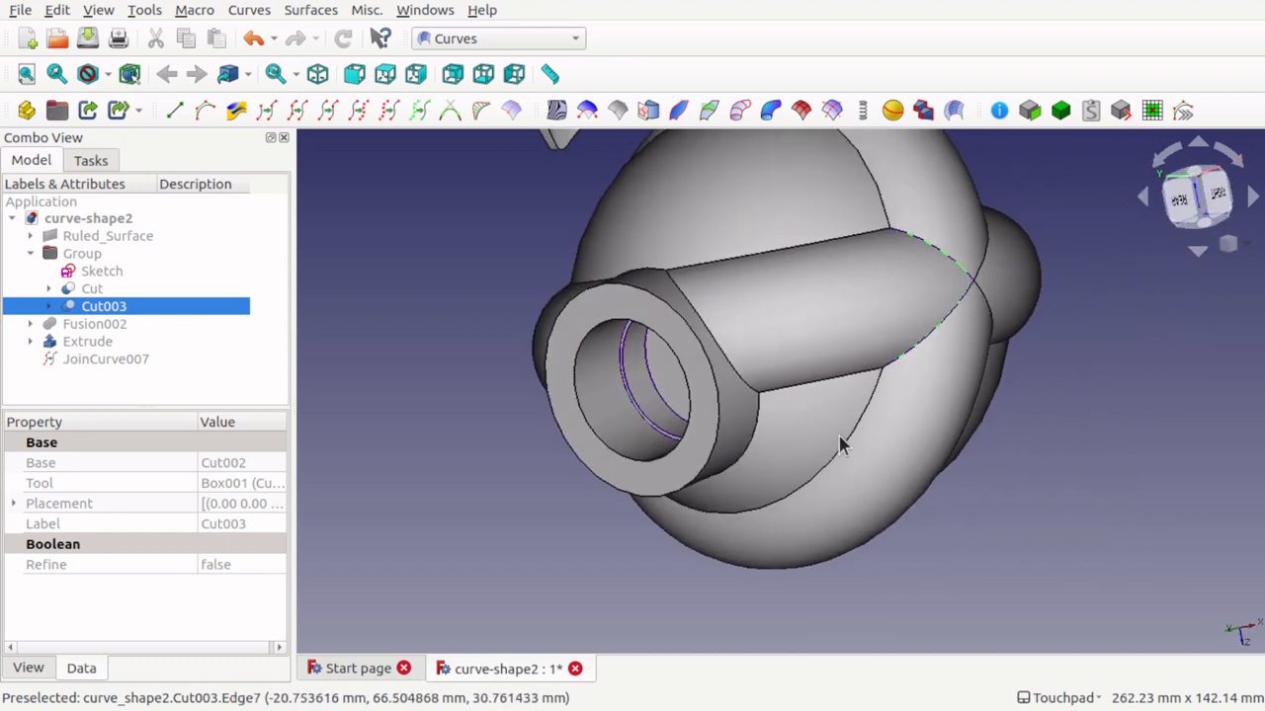
pyautogui.click(736, 370)
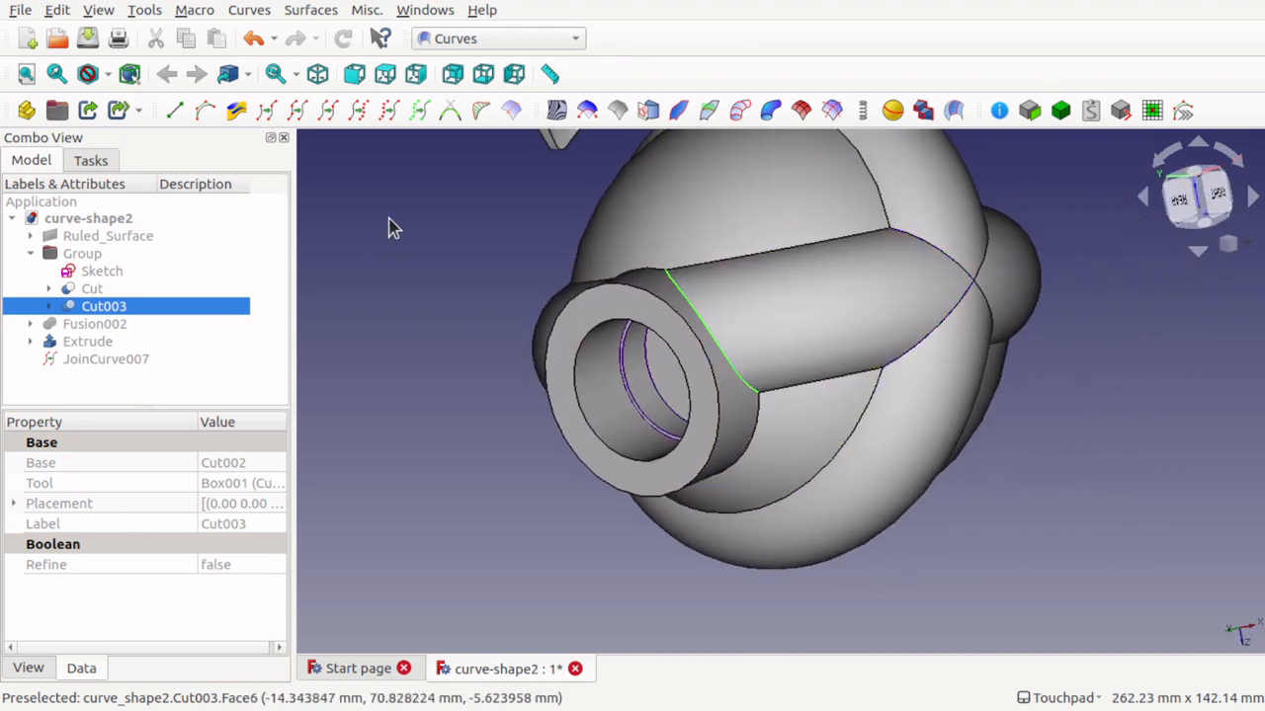
pyautogui.click(297, 111)
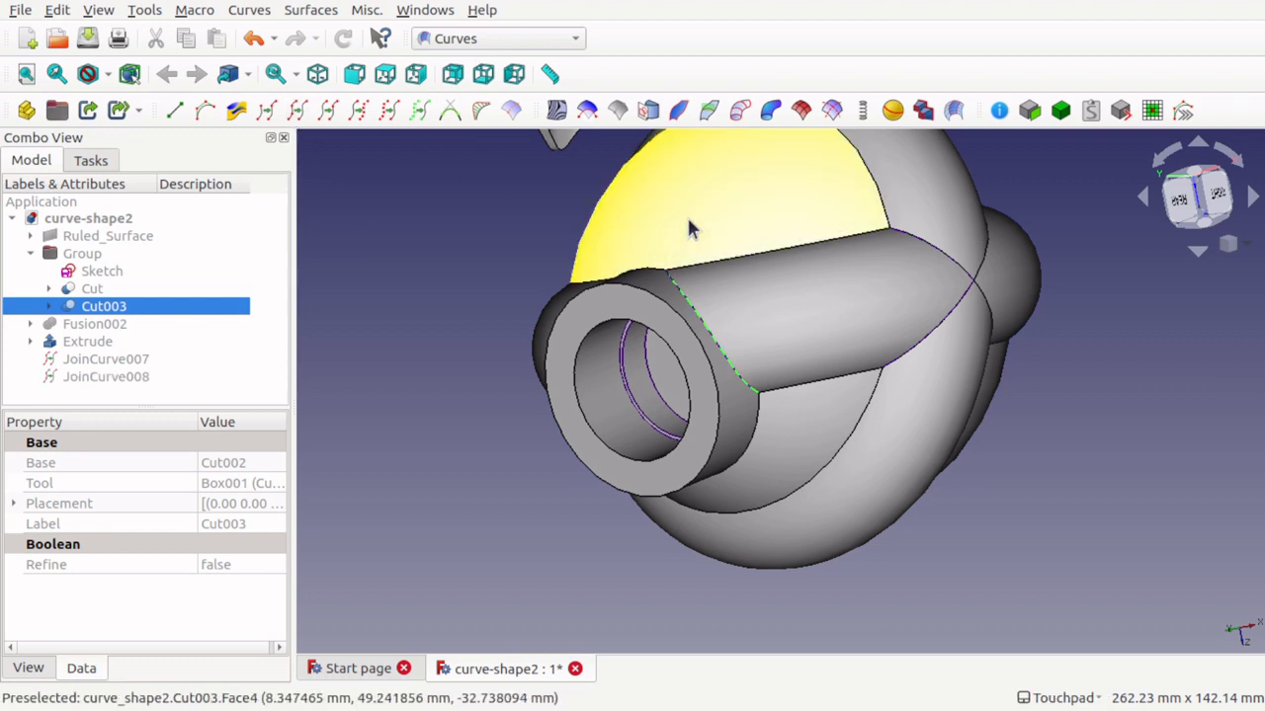
# Step: Create separate Join Curves from the upper and lower long edges of the horizontal tube beside the nozzle
pyautogui.click(801, 252)
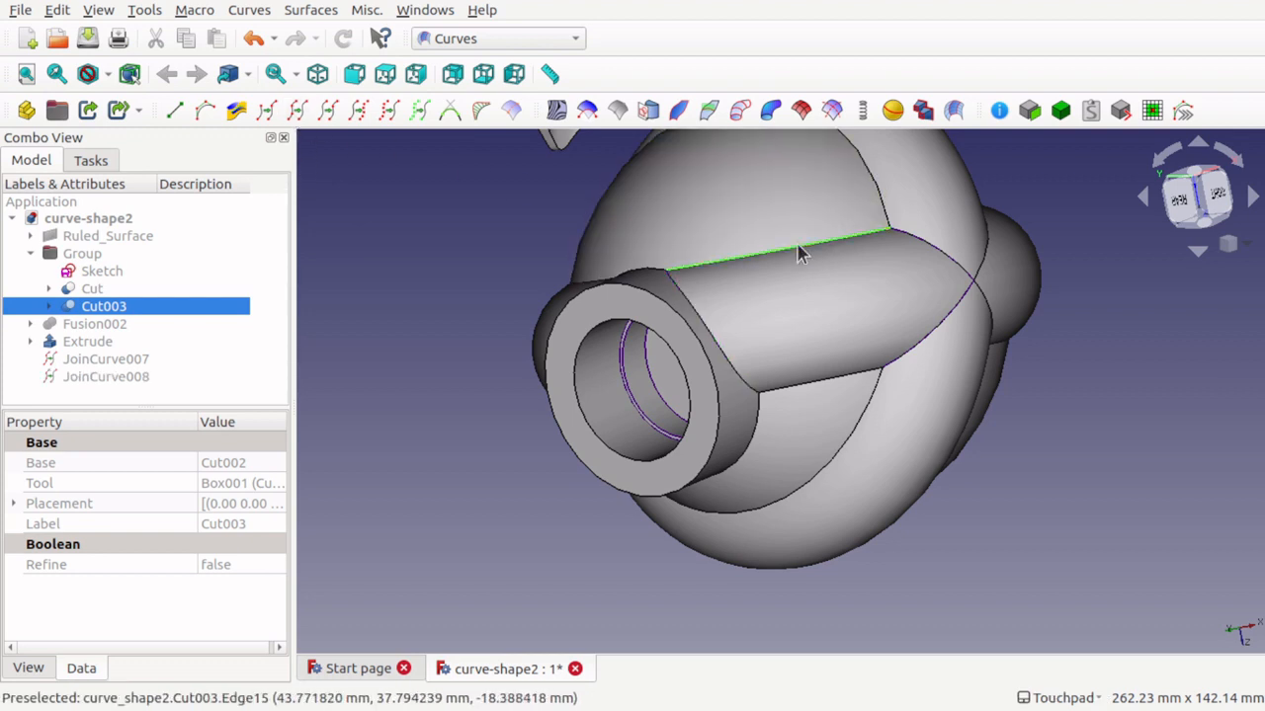
pyautogui.click(299, 112)
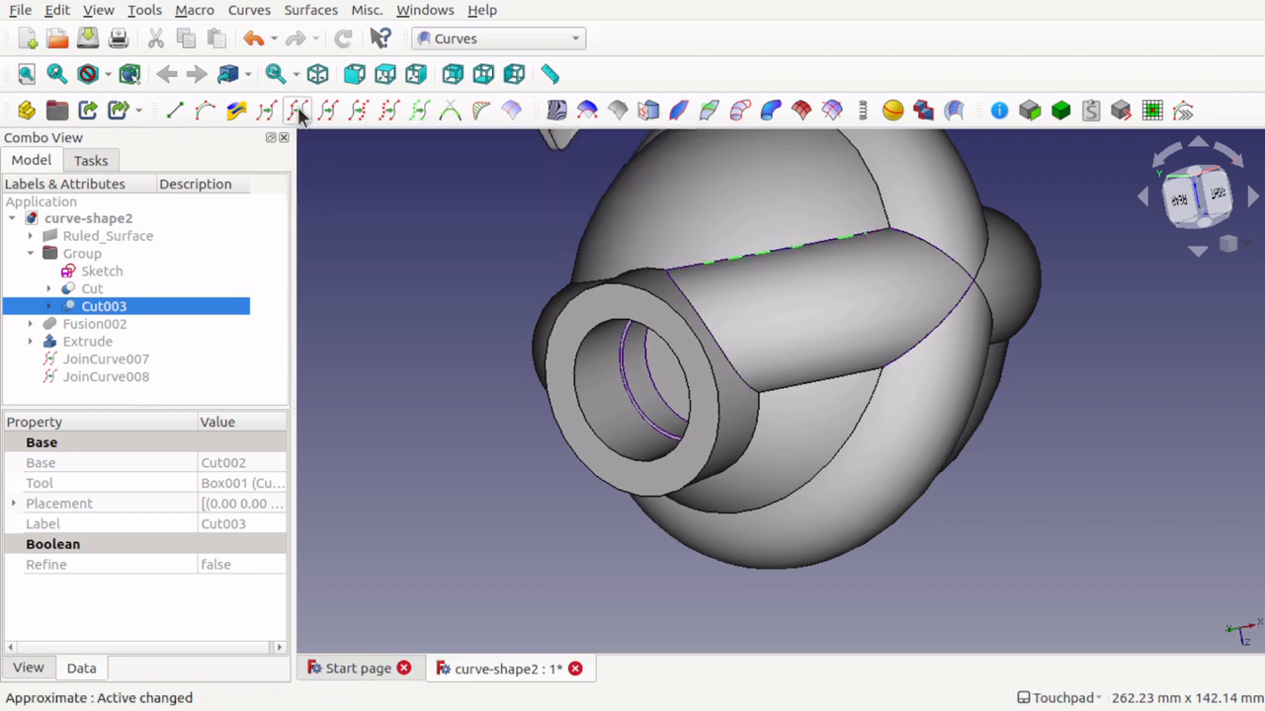
pyautogui.click(825, 388)
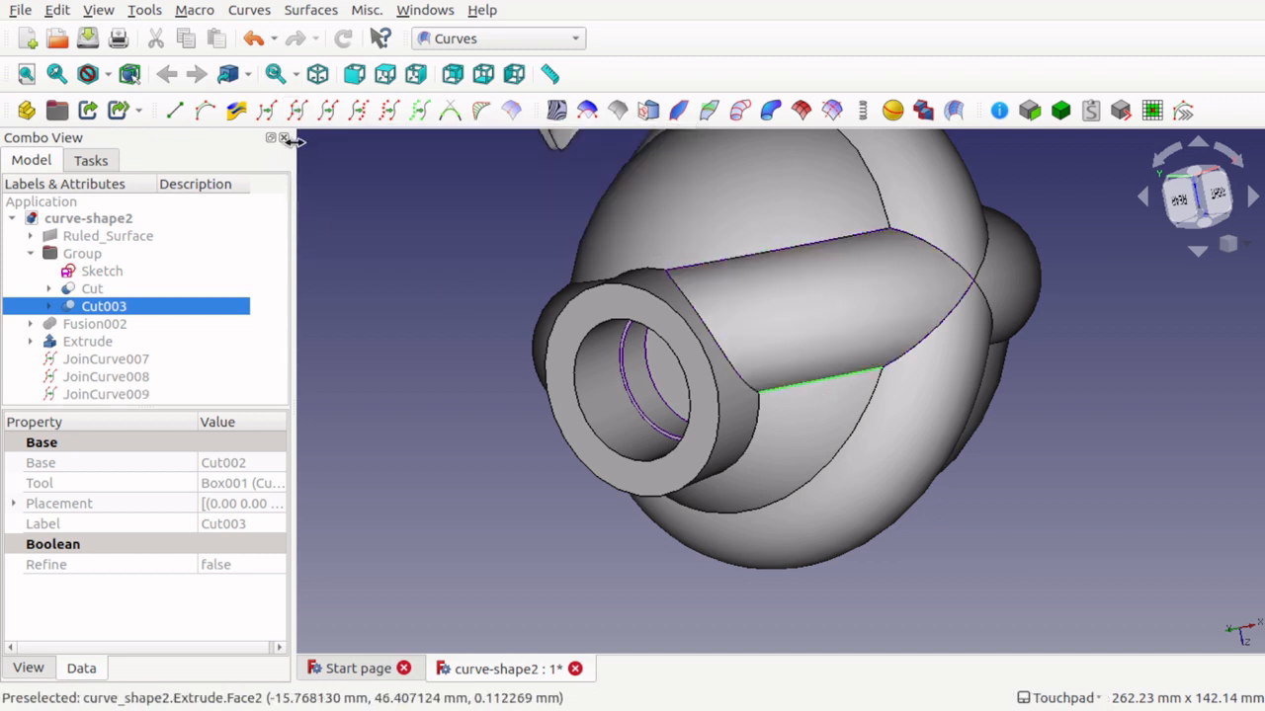
pyautogui.click(300, 111)
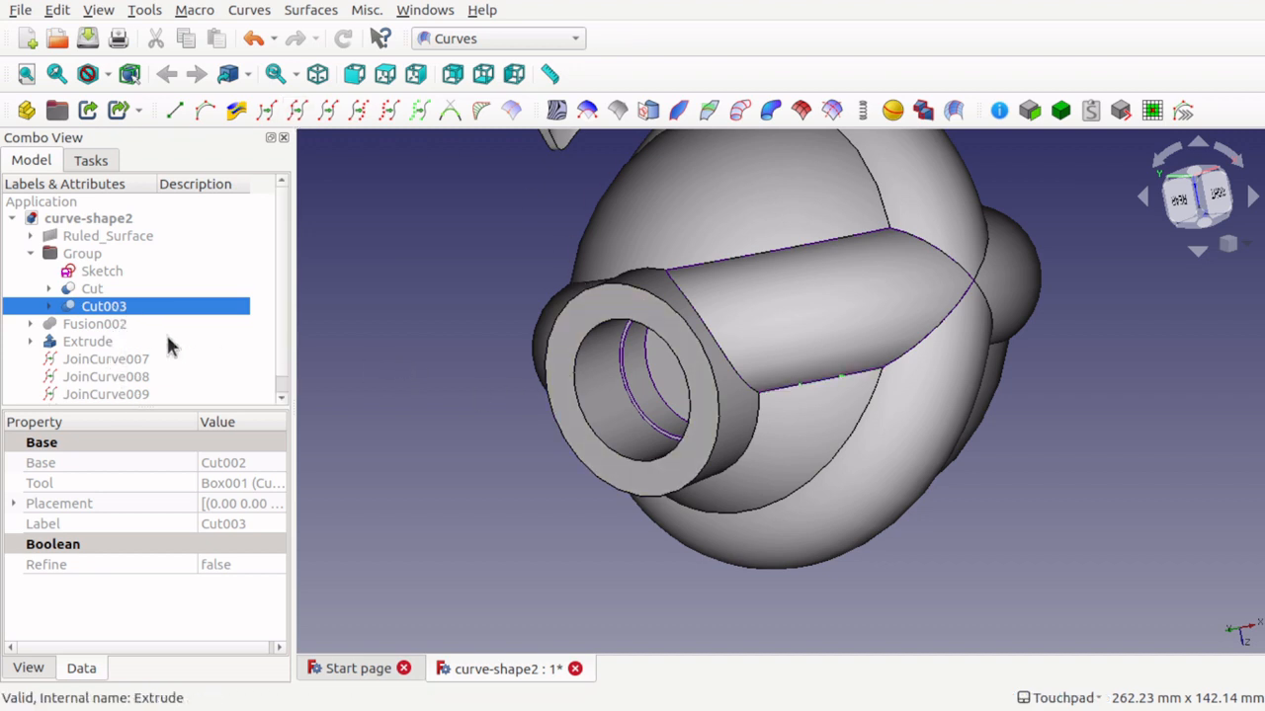
# Step: Hide the Cut003 body, the Extrude ring and the circular joined curve so only the tube's boundary curves remain
pyautogui.scroll(-1, 280, 320)
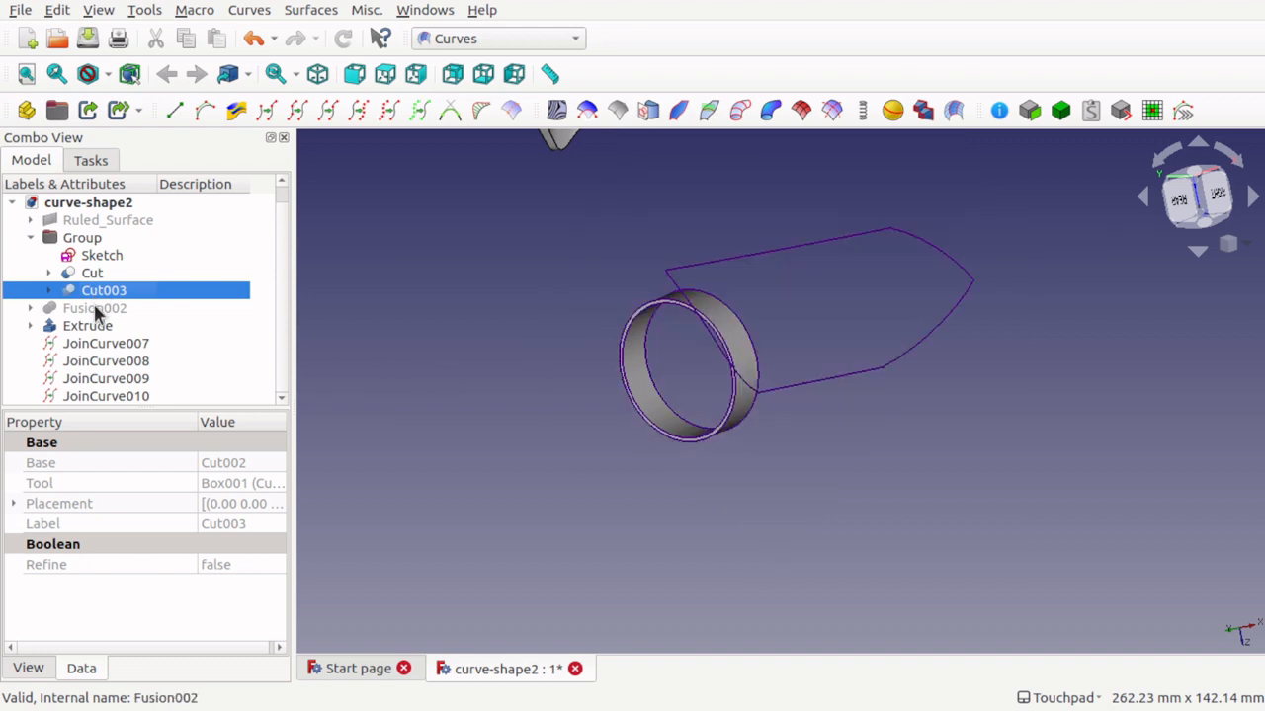
pyautogui.click(91, 329)
pyautogui.press('space')
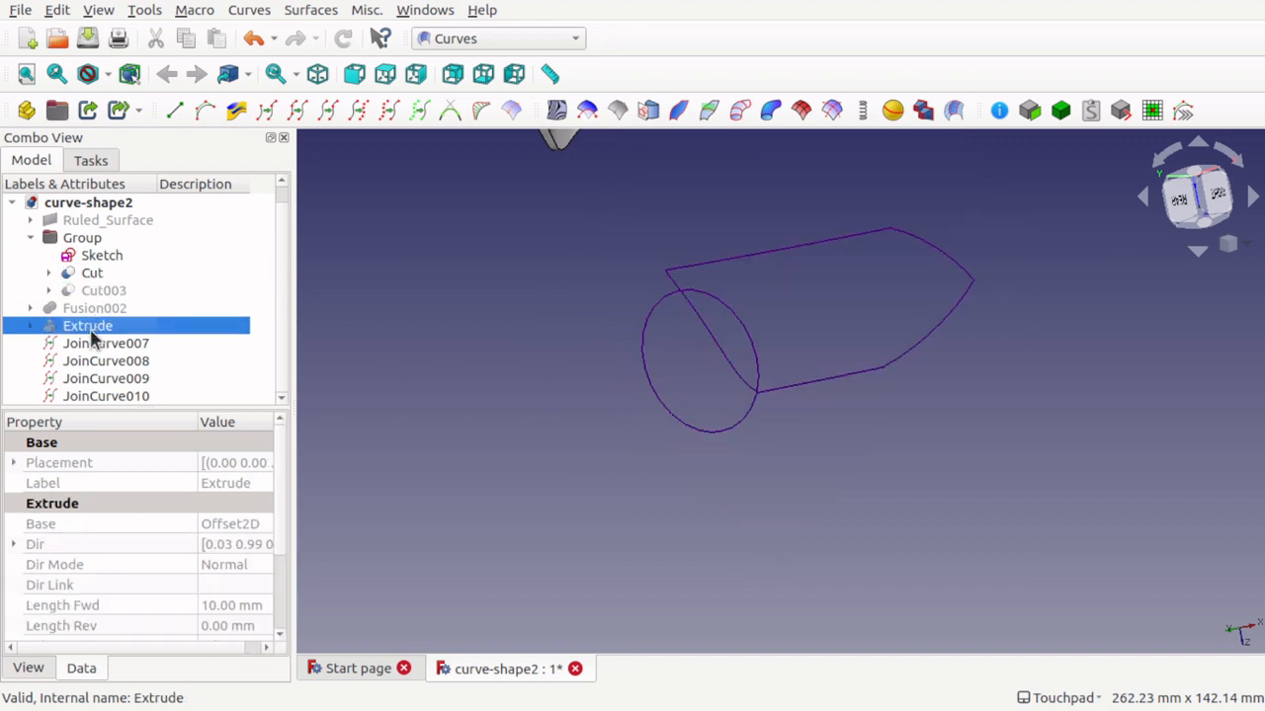
pyautogui.click(732, 431)
pyautogui.press('space')
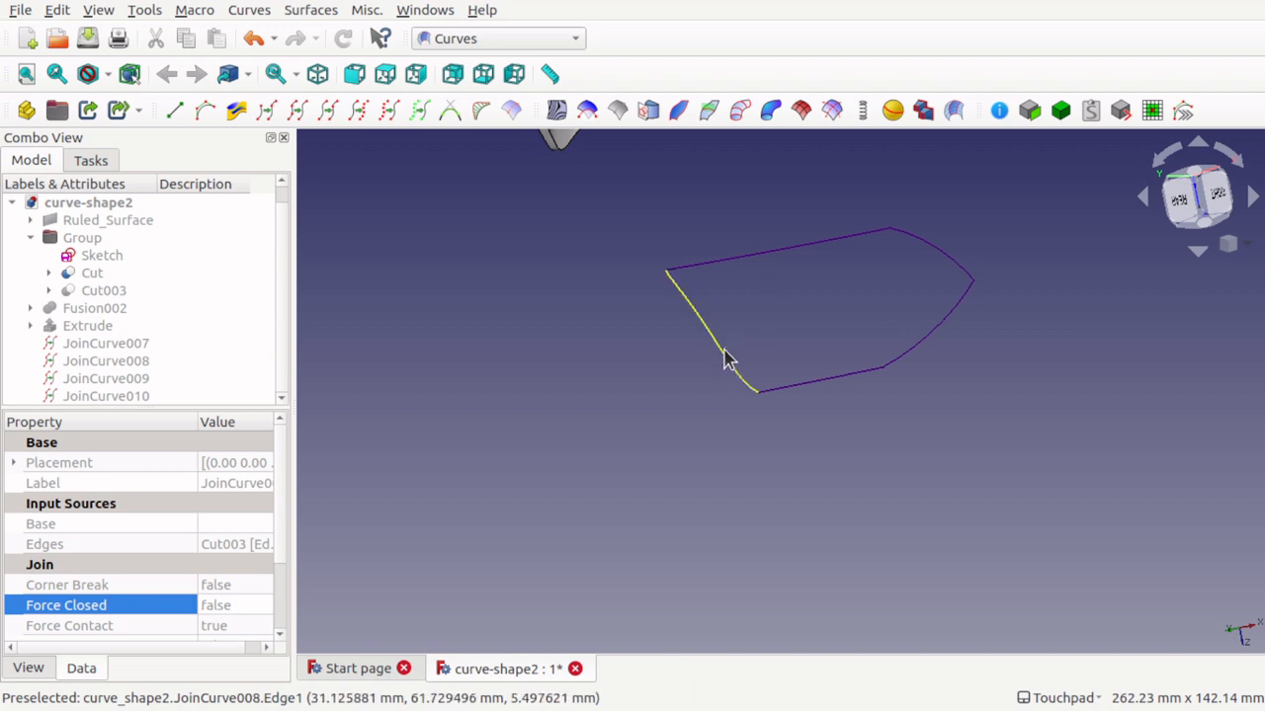
# Step: In the Part workbench, create a ruled surface between the tube's two long joined curves
pyautogui.moveTo(725, 352)
pyautogui.keyDown('alt'); pyautogui.mouseDown()
pyautogui.moveTo(979, 333)
pyautogui.moveTo(735, 334)
pyautogui.mouseUp(); pyautogui.keyUp('alt')
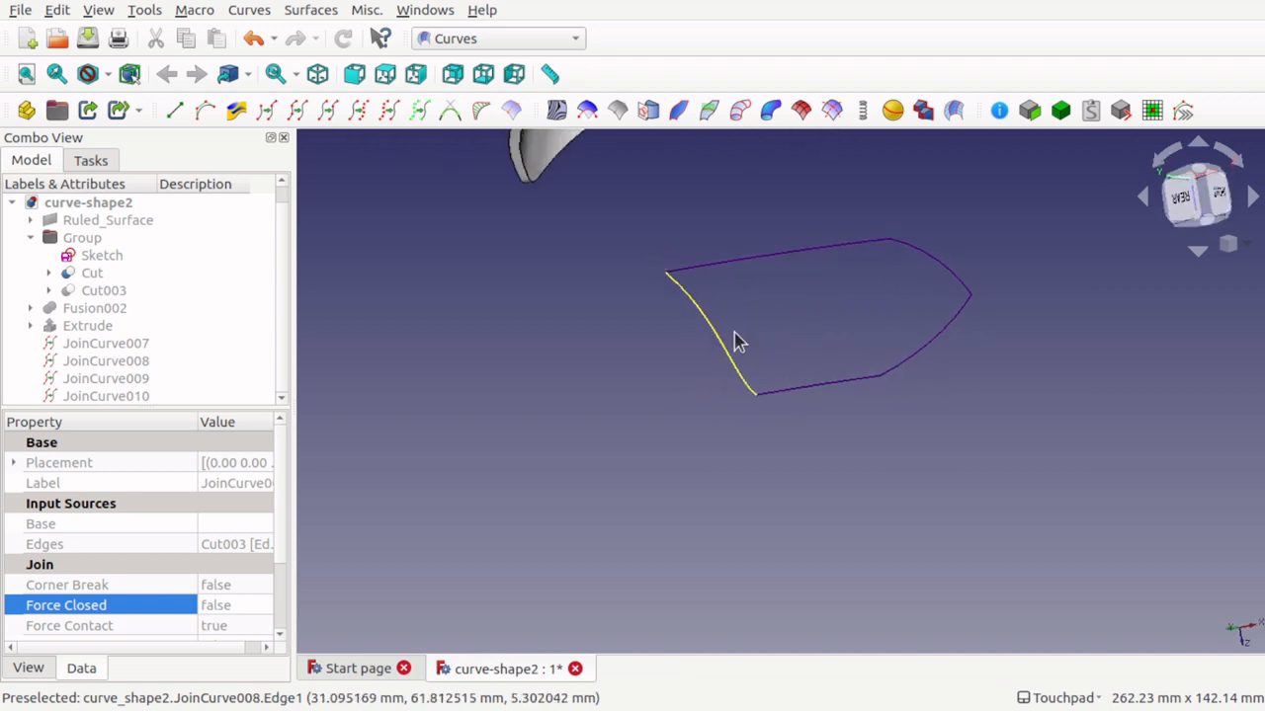
pyautogui.click(813, 445)
pyautogui.click(788, 257)
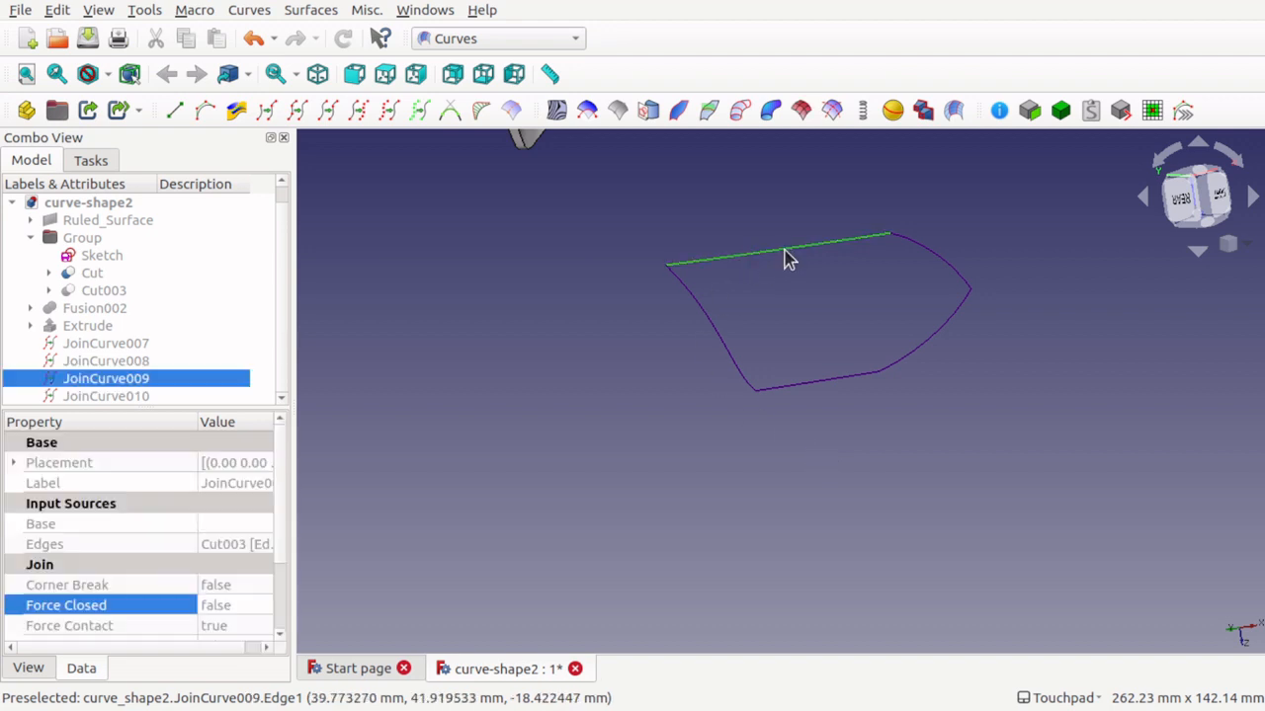
pyautogui.keyDown('ctrl'); pyautogui.click(827, 382); pyautogui.keyUp('ctrl')
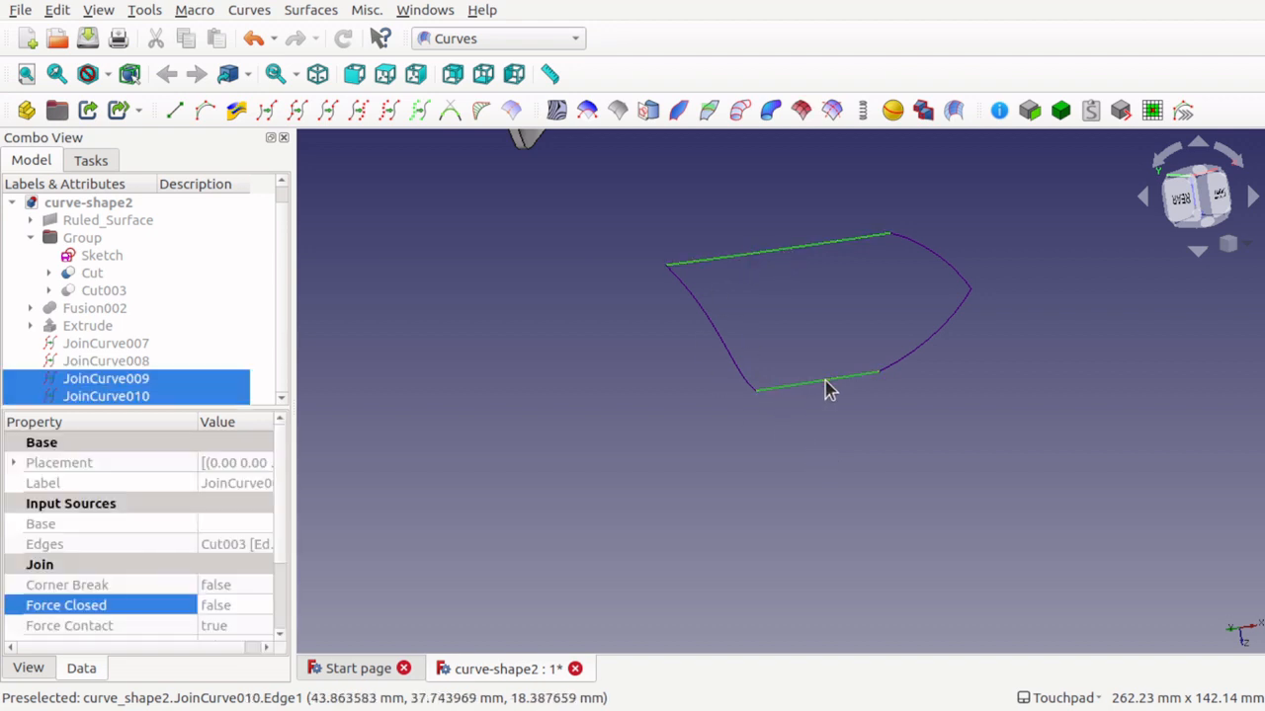
pyautogui.click(468, 37)
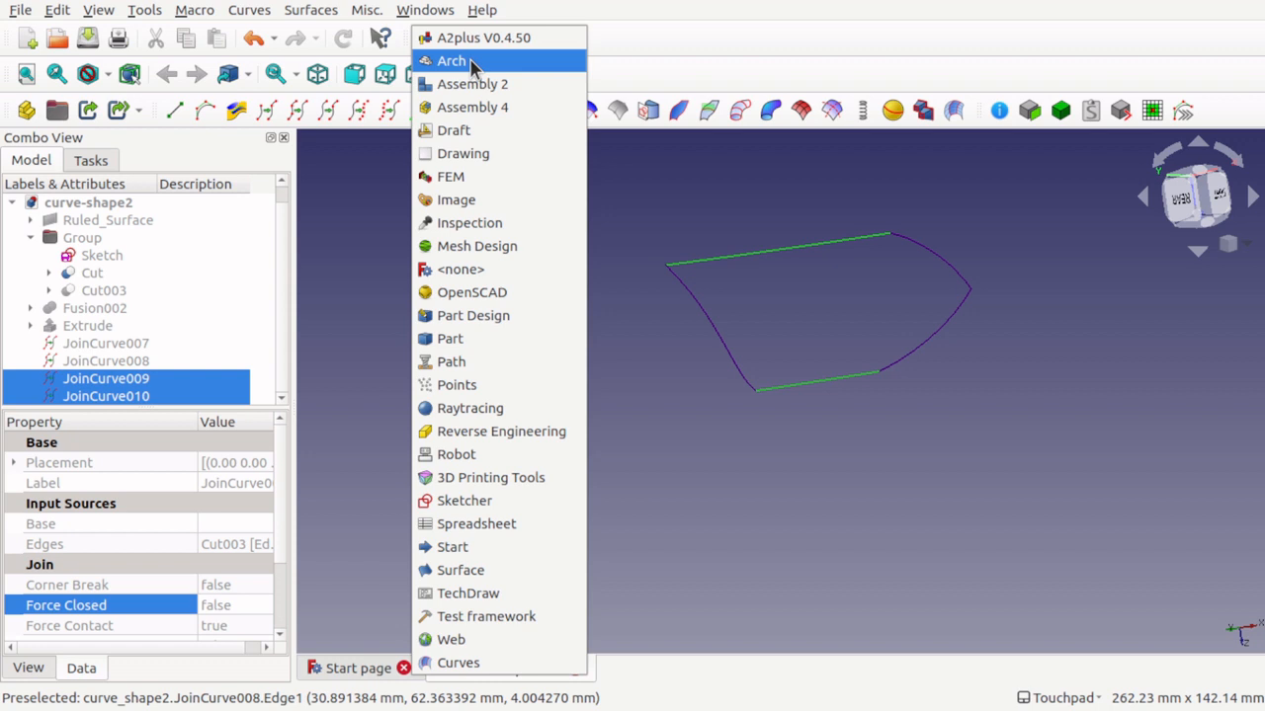
pyautogui.click(559, 341)
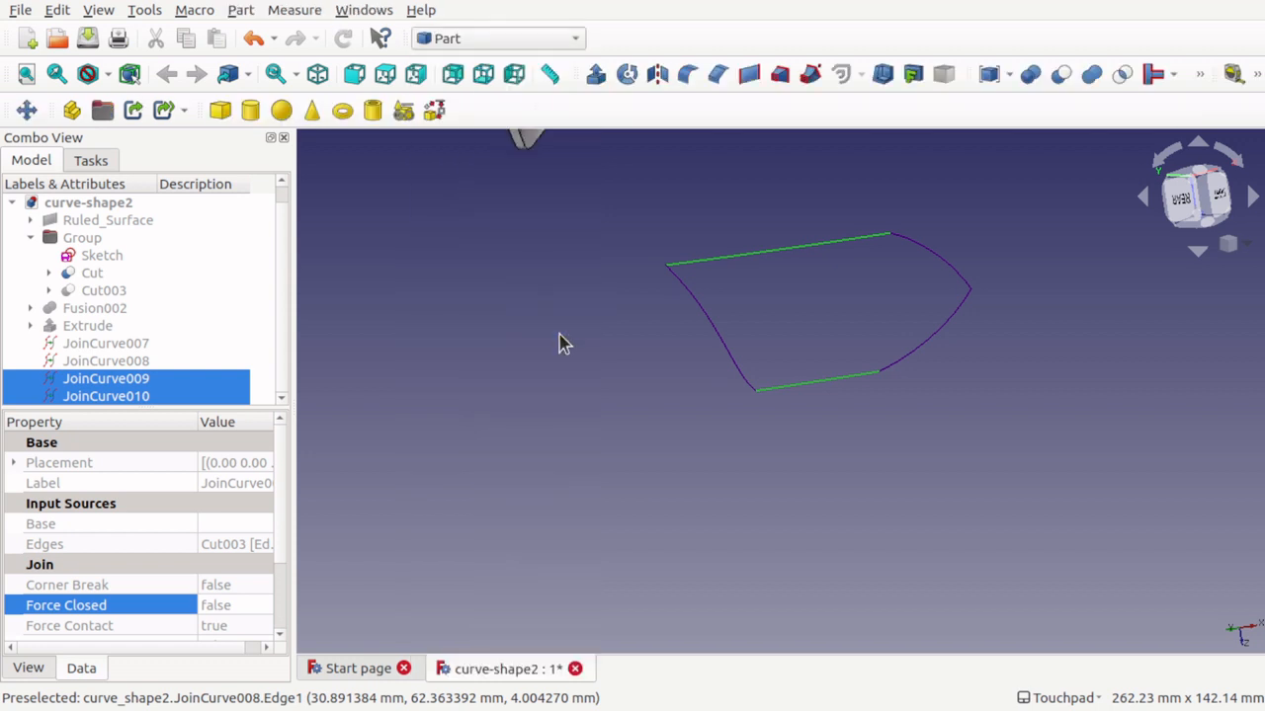
pyautogui.click(748, 75)
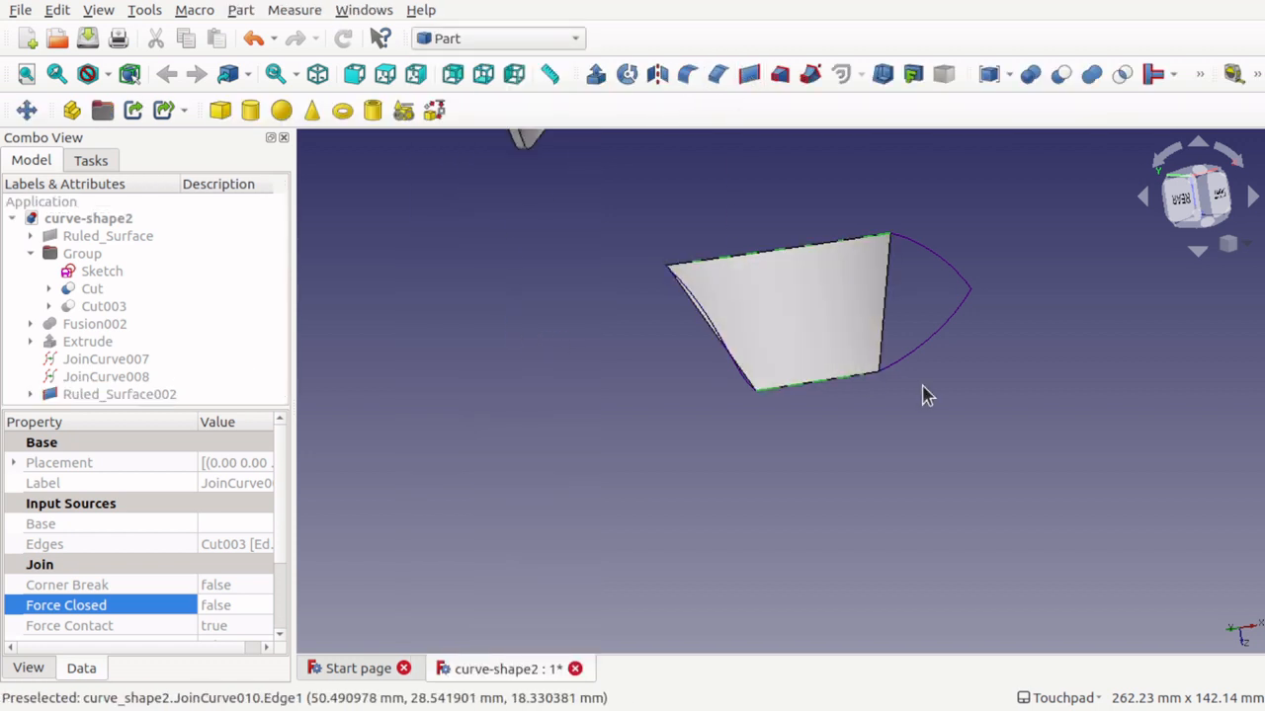
# Step: In the Curves workbench, create a Sweep on 2 rails from the collar-side and band-side joined curves and the ruled surface
pyautogui.click(790, 427)
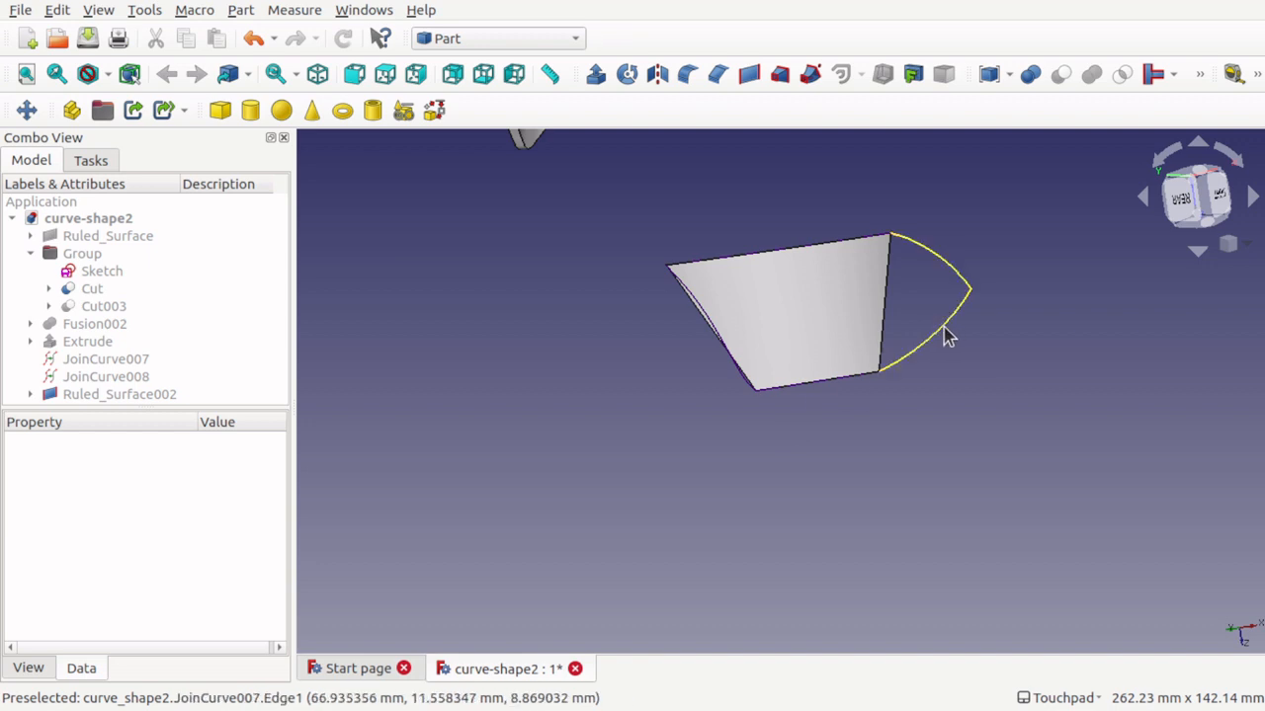
pyautogui.keyDown('shift'); pyautogui.moveTo(693, 362); pyautogui.dragTo(870, 334); pyautogui.keyUp('shift')
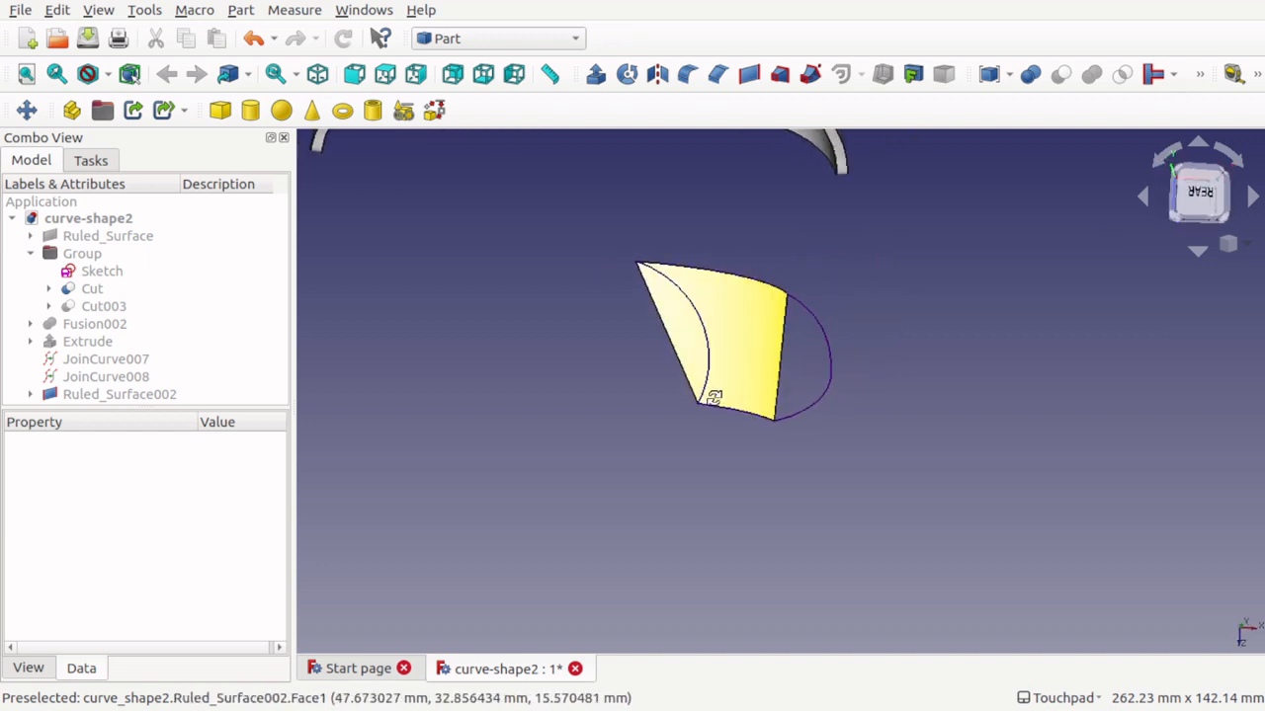
pyautogui.keyDown('shift'); pyautogui.moveTo(712, 395); pyautogui.dragTo(594, 416); pyautogui.keyUp('shift')
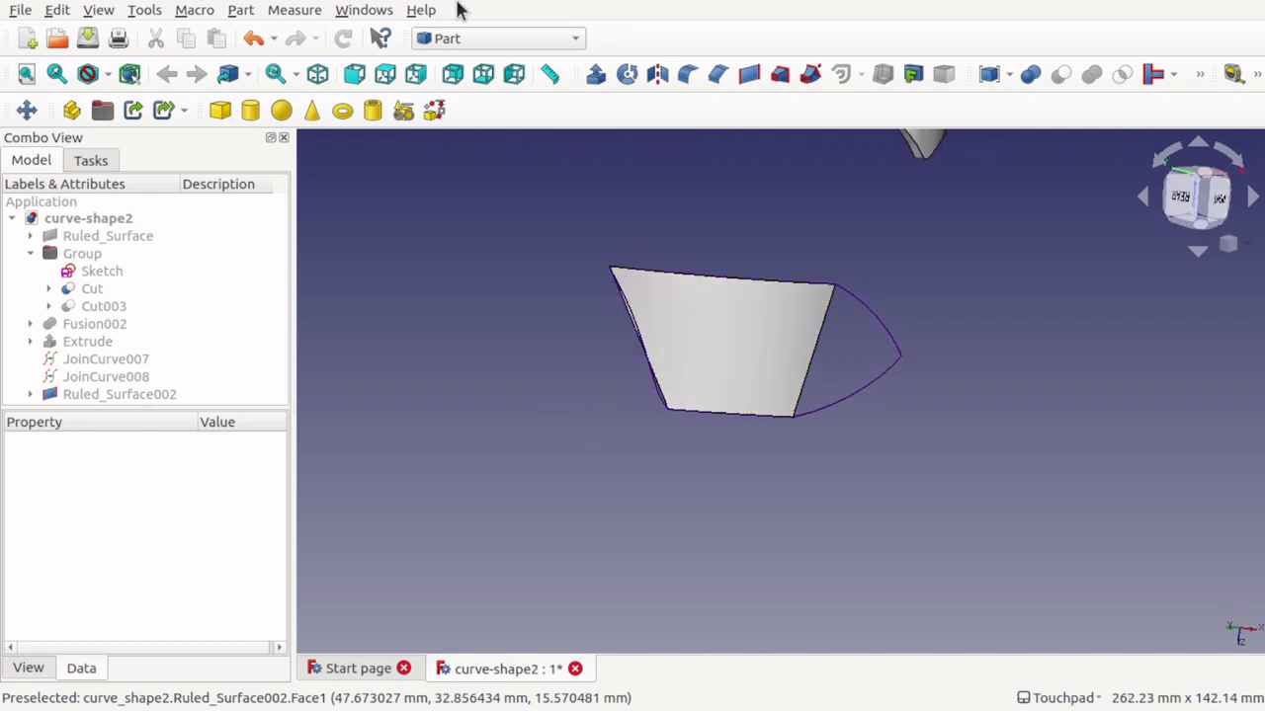
pyautogui.click(480, 39)
pyautogui.click(519, 663)
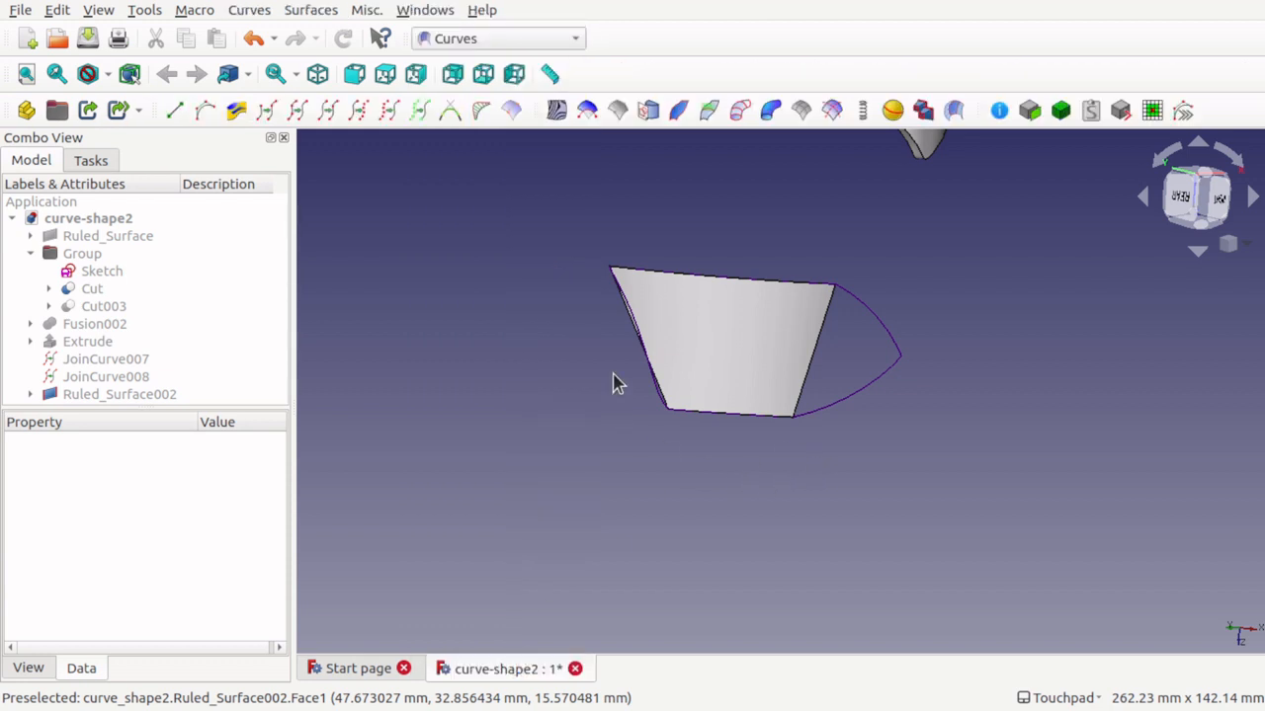
pyautogui.moveTo(616, 393); pyautogui.dragTo(721, 391, button='middle')
pyautogui.click(672, 357)
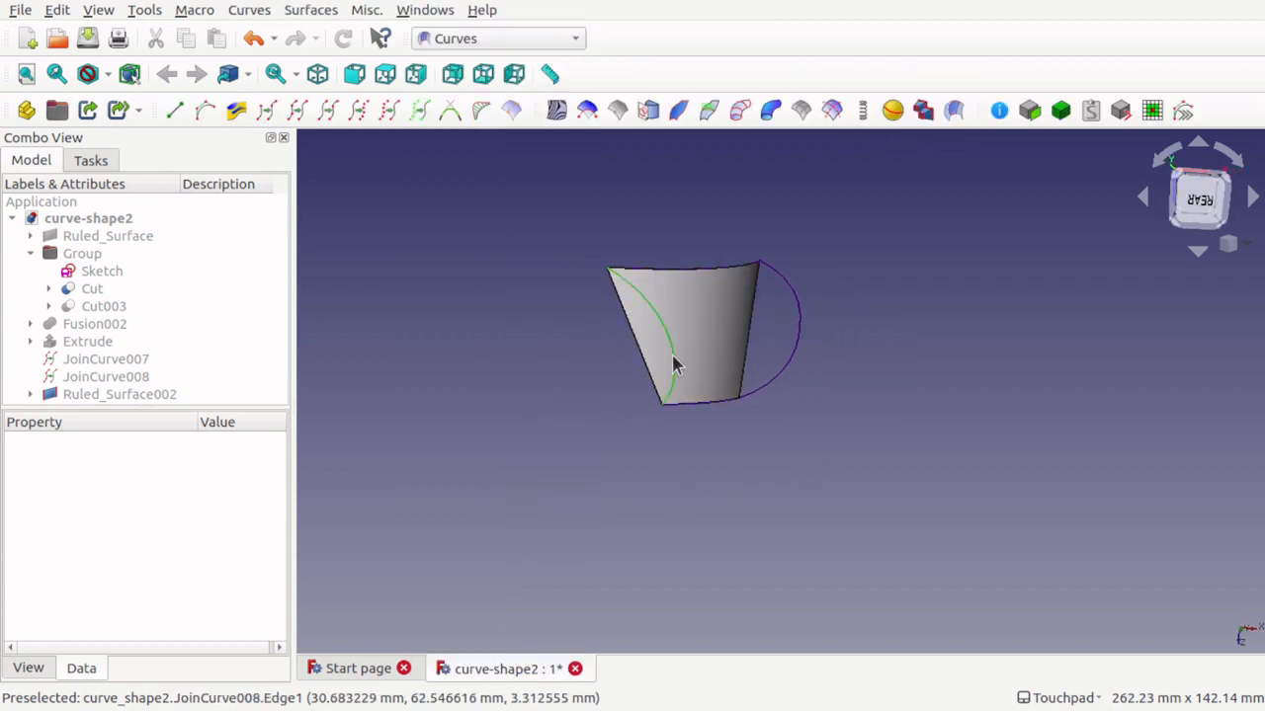
pyautogui.keyDown('ctrl'); pyautogui.click(802, 351); pyautogui.keyUp('ctrl')
pyautogui.keyDown('ctrl'); pyautogui.click(722, 339); pyautogui.keyUp('ctrl')
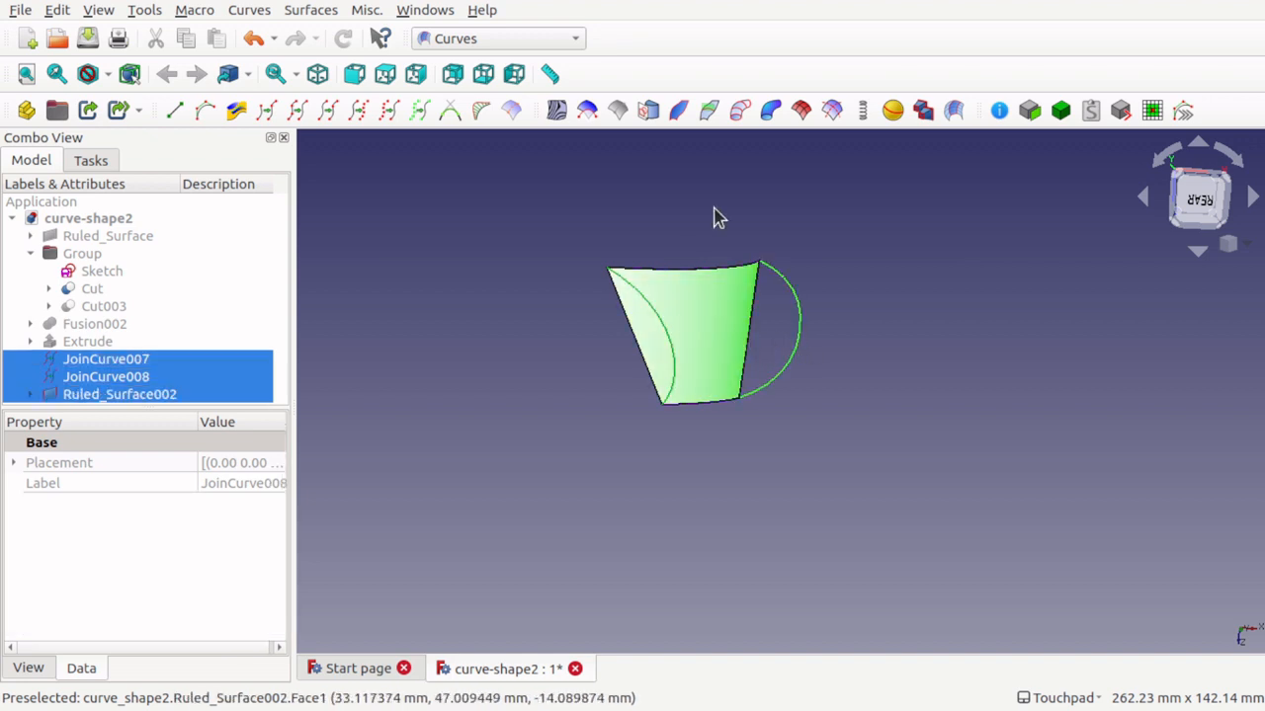
pyautogui.click(678, 110)
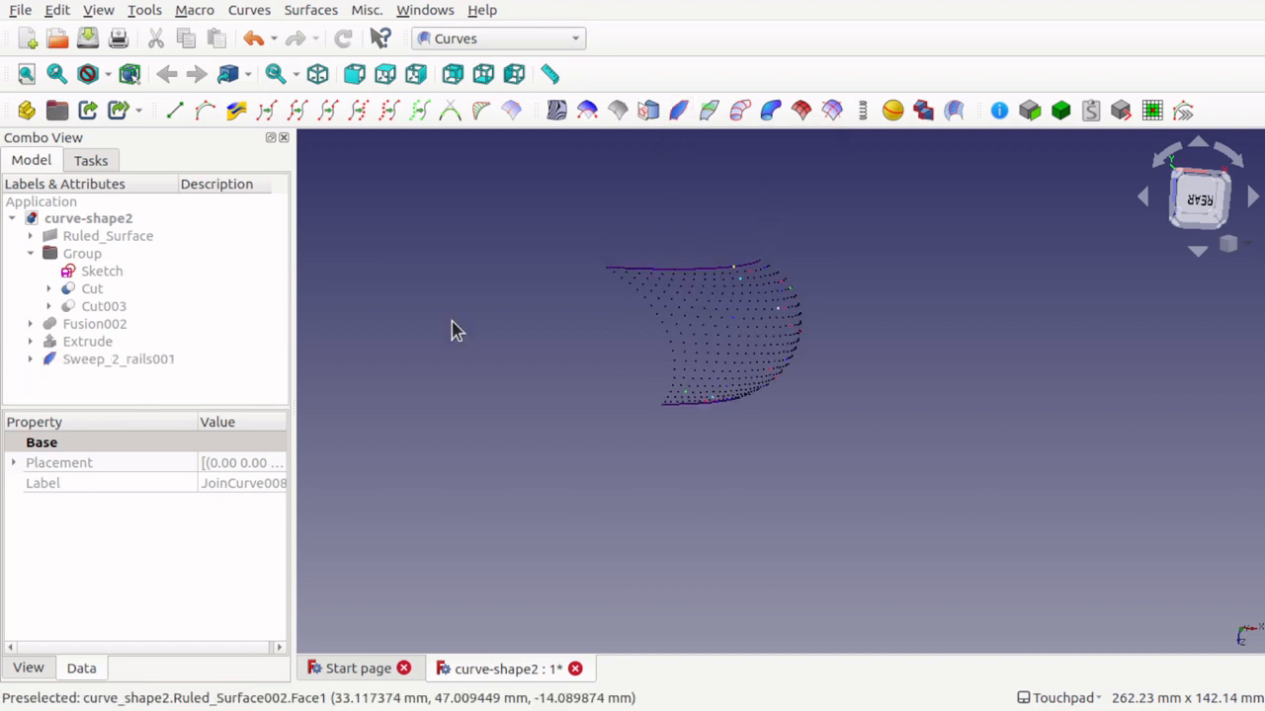
# Step: Approximate the points of the two-rail sweep into a smooth surface and clear the selection
pyautogui.click(140, 361)
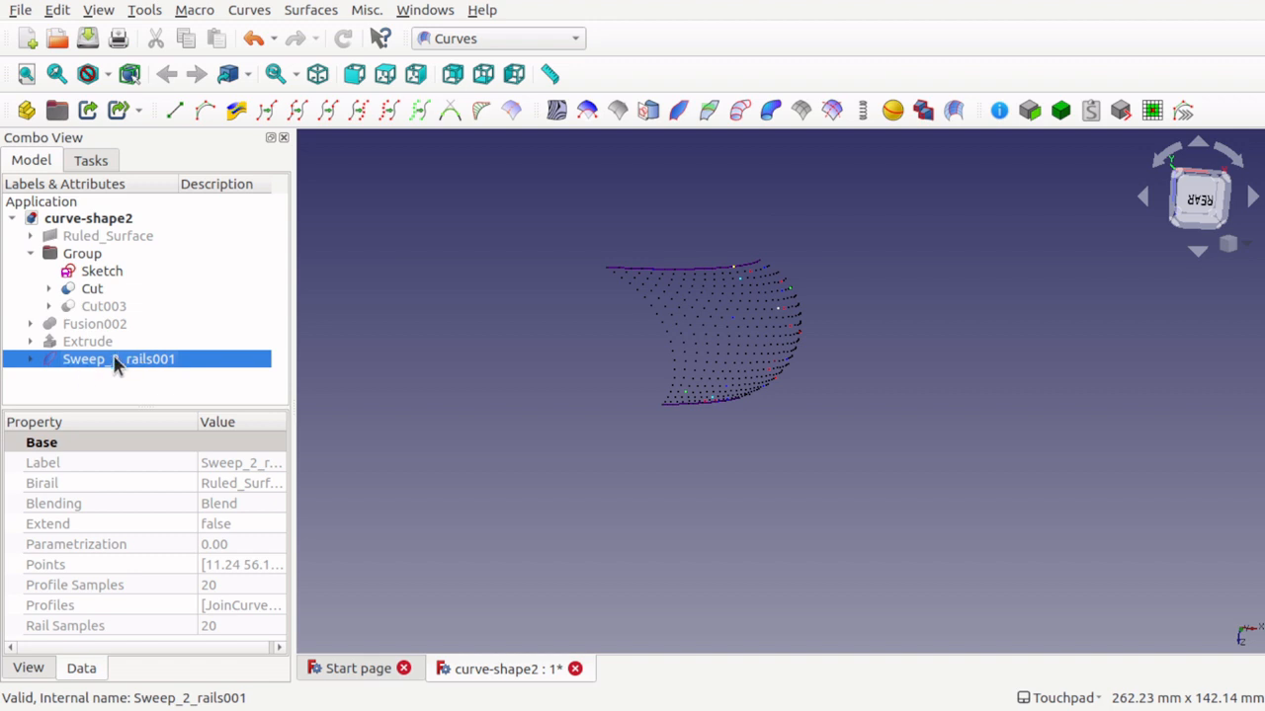
pyautogui.click(391, 111)
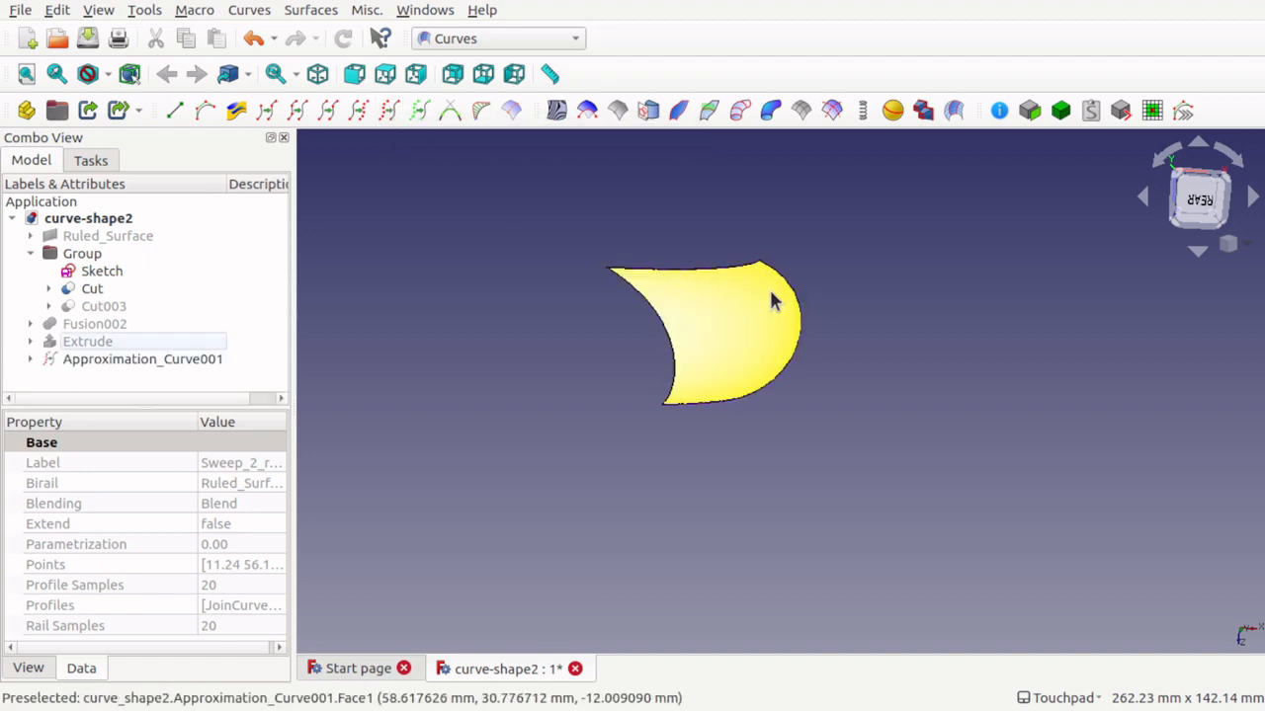
pyautogui.keyDown('alt'); pyautogui.moveTo(774, 297); pyautogui.dragTo(729, 310); pyautogui.keyUp('alt')
pyautogui.click(548, 219)
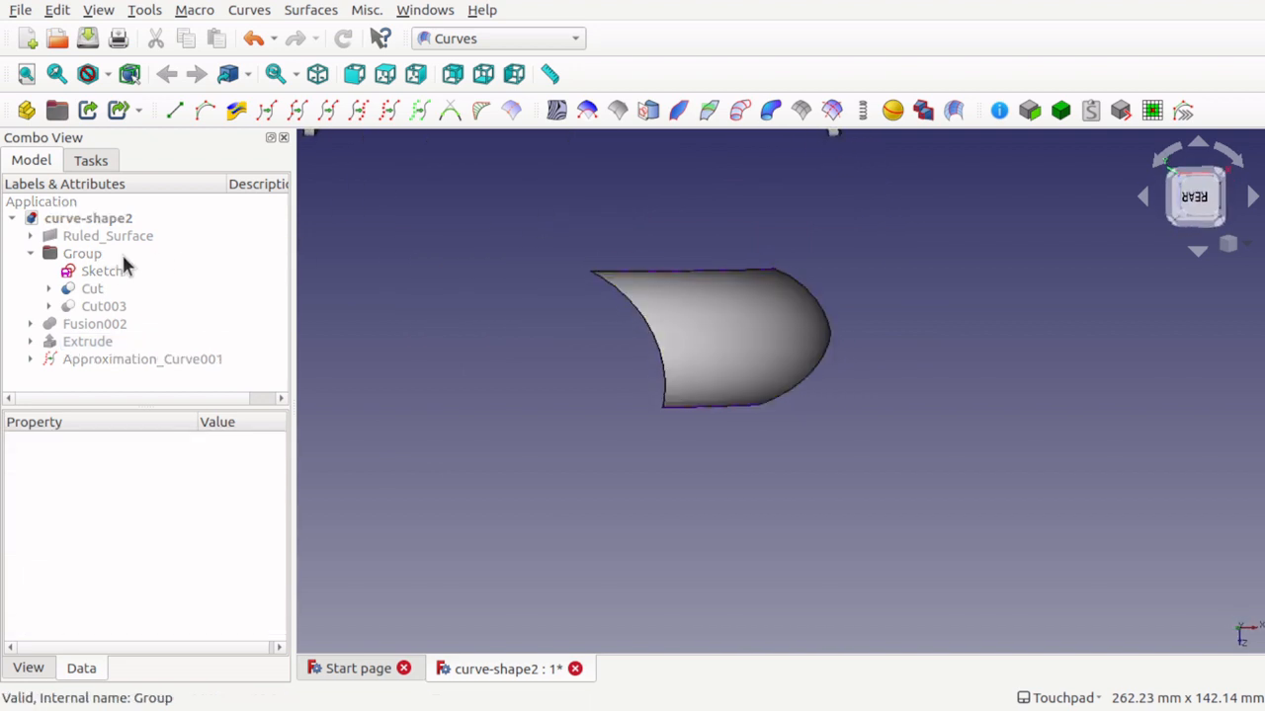
# Step: Show the Cut003 body and compare the approximated surface with its original horizontal tube face
pyautogui.click(107, 310)
pyautogui.press('space')
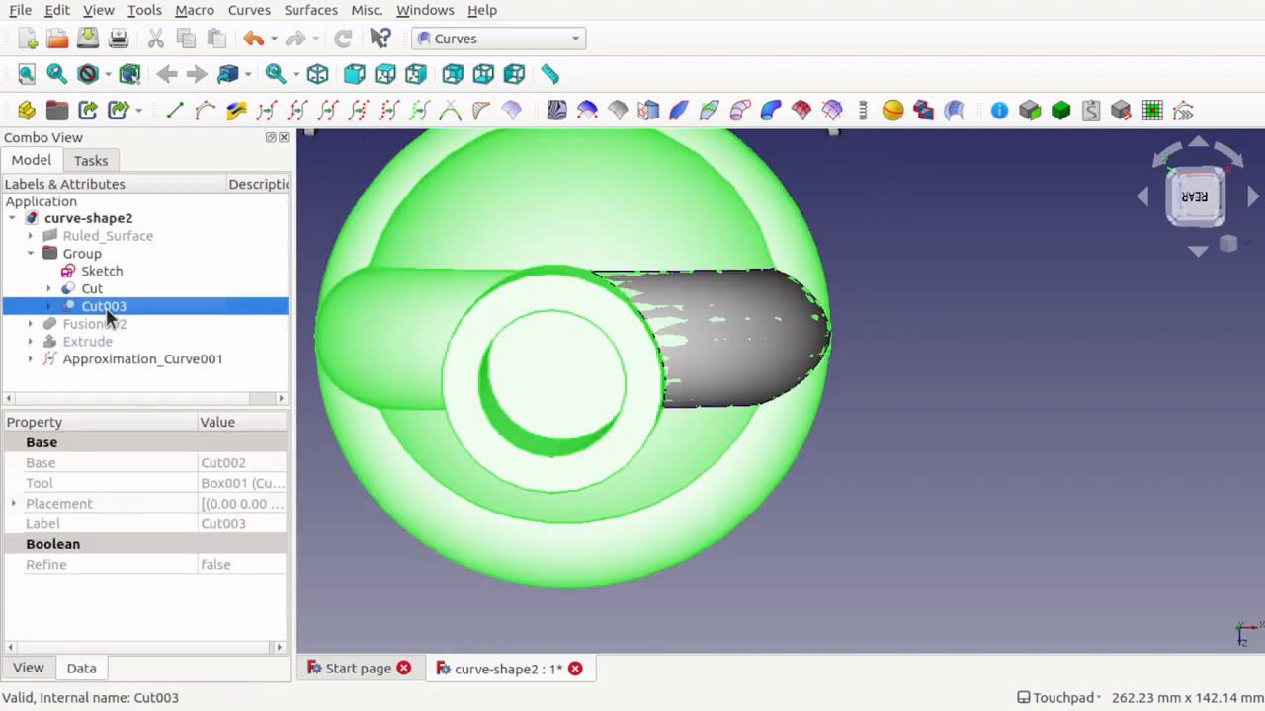
pyautogui.keyDown('alt'); pyautogui.moveTo(727, 316); pyautogui.dragTo(698, 358); pyautogui.keyUp('alt')
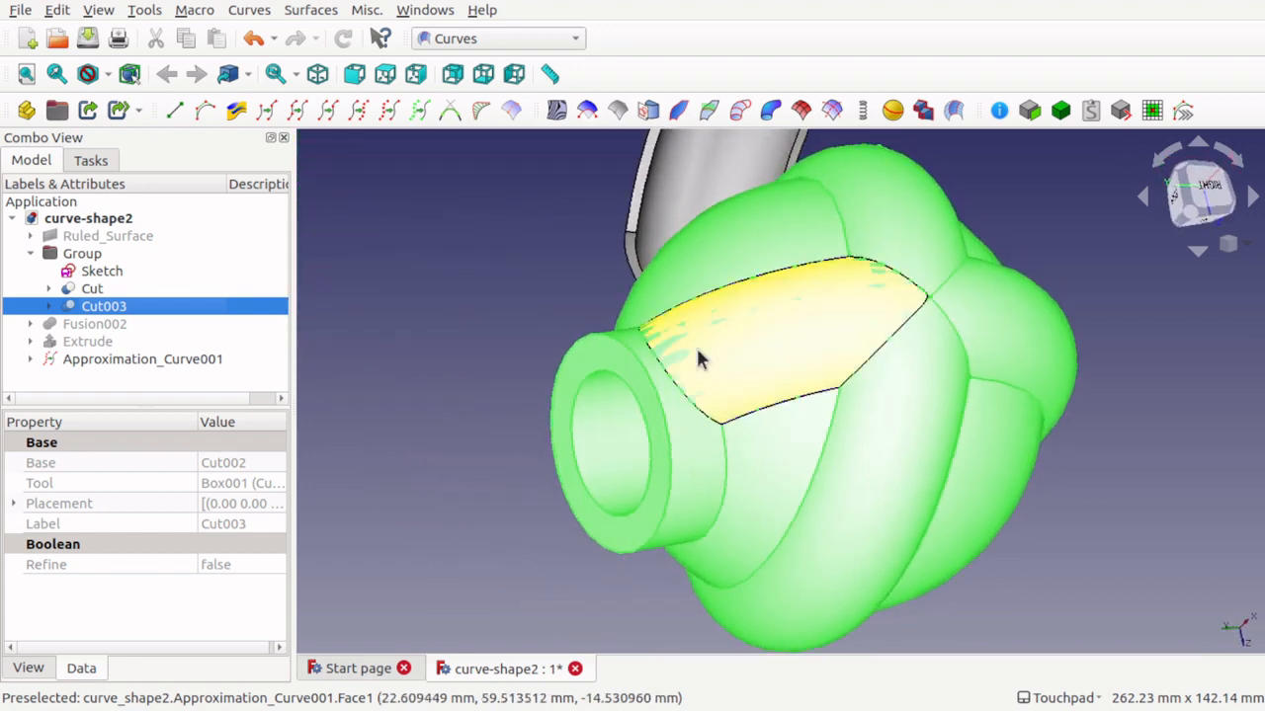
pyautogui.keyDown('alt'); pyautogui.moveTo(781, 325); pyautogui.dragTo(918, 356); pyautogui.keyUp('alt')
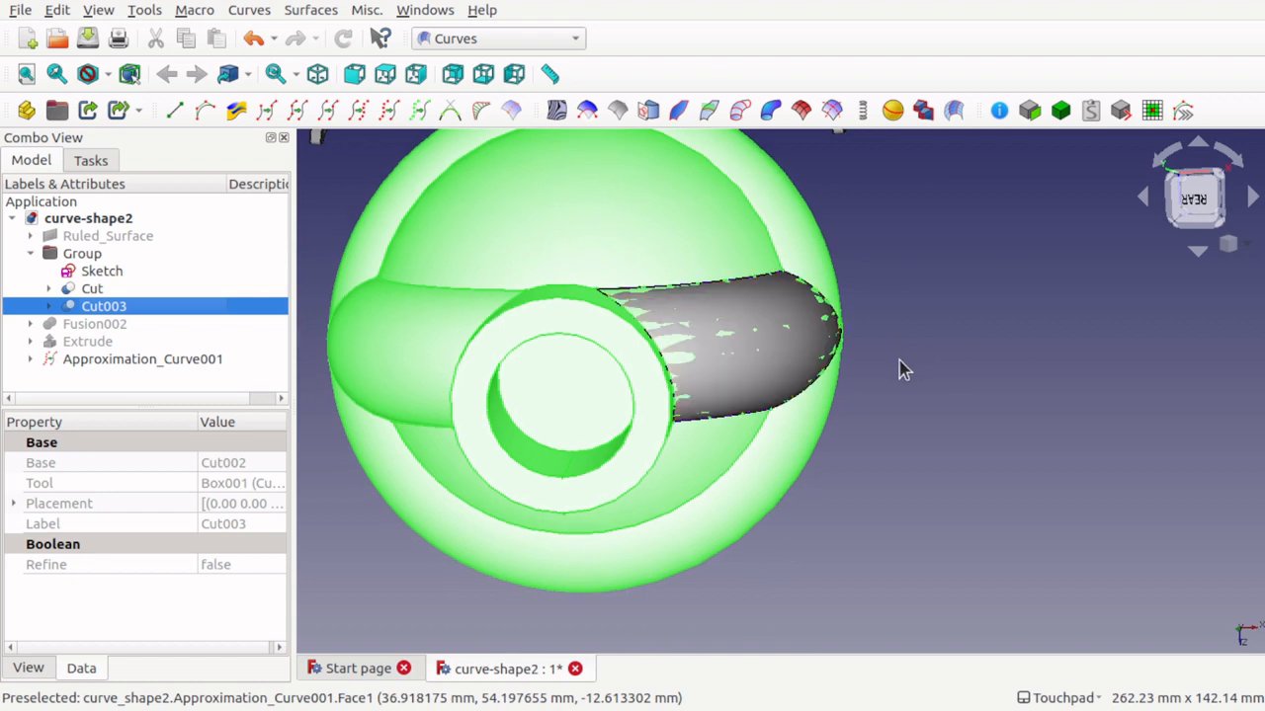
# Step: Check the opposite tube face as a candidate for Extract subshape and examine the whole body from several directions
pyautogui.click(420, 353)
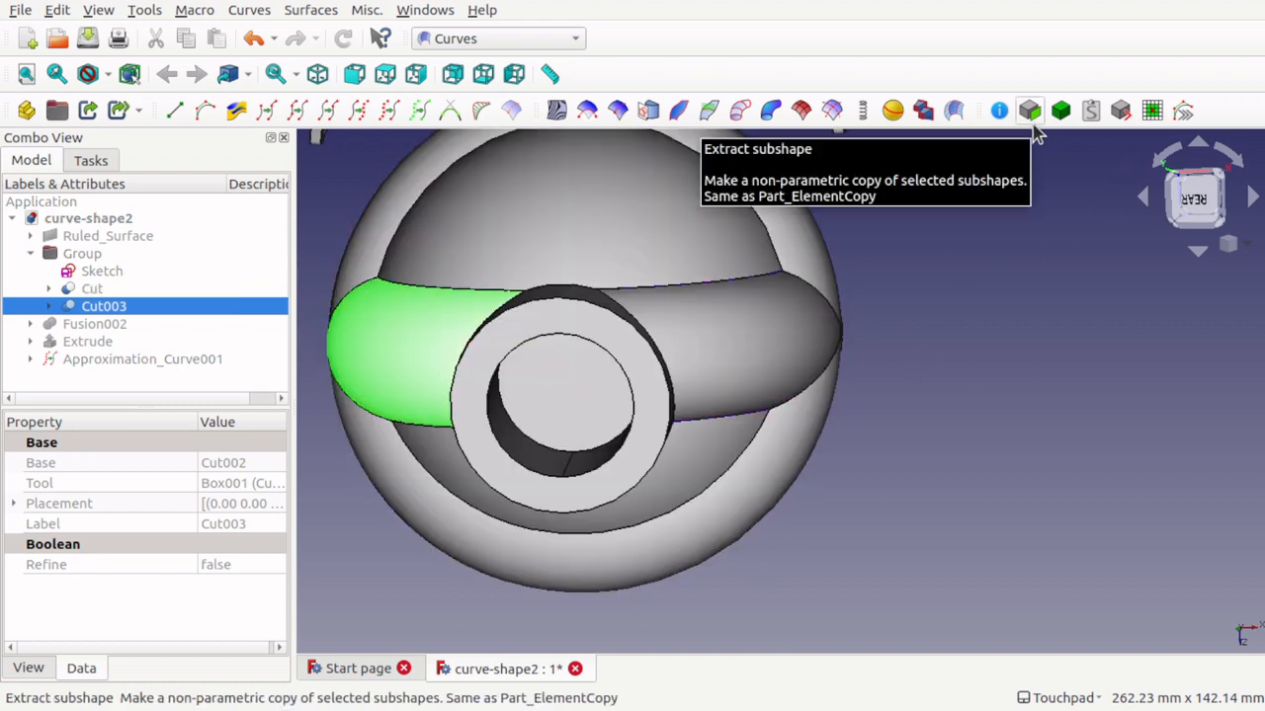
pyautogui.click(906, 355)
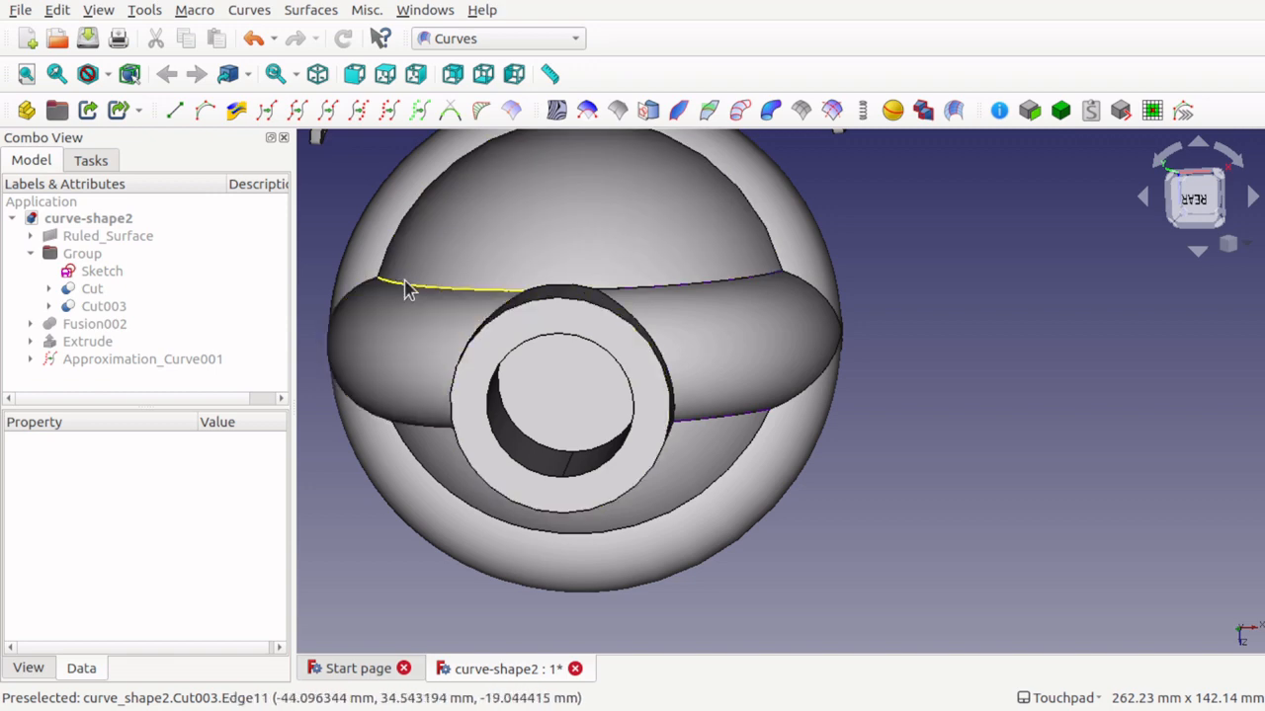
pyautogui.moveTo(404, 282); pyautogui.dragTo(626, 265, button='middle')
pyautogui.scroll(-2, 628, 267)
pyautogui.scroll(-1, 628, 266)
pyautogui.scroll(1, 628, 266)
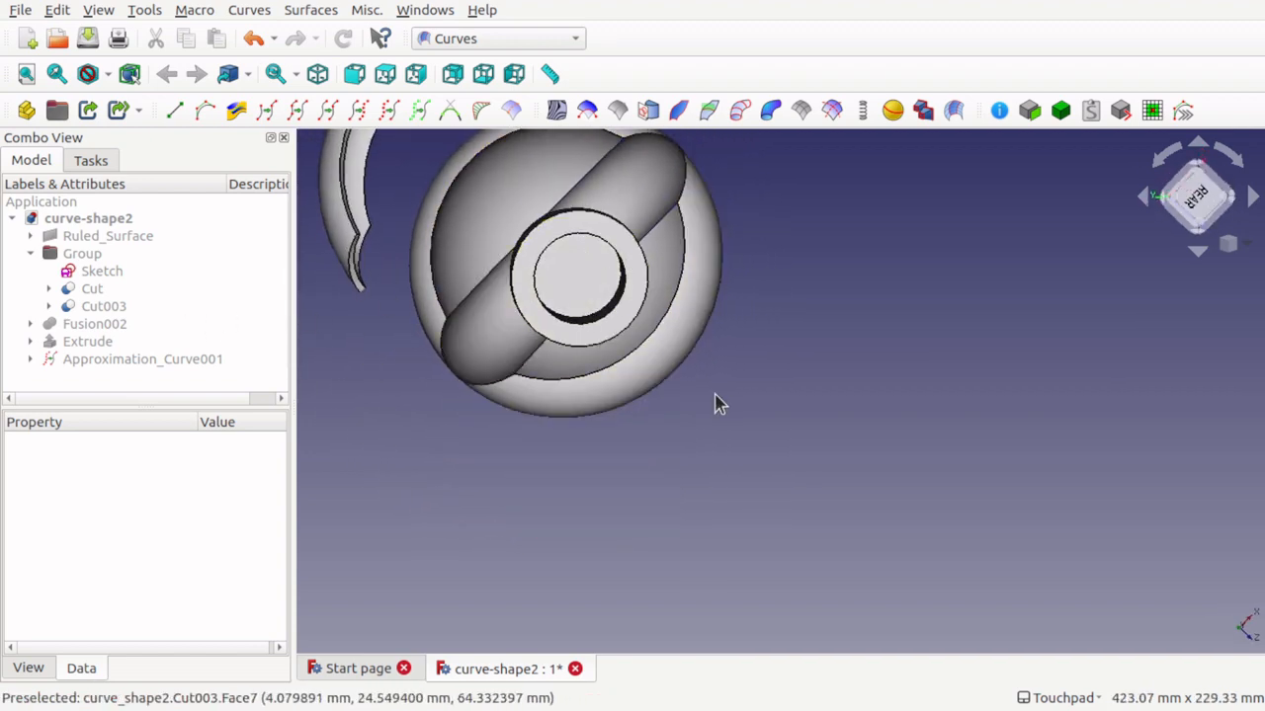
pyautogui.press('Down')
pyautogui.press('Down')
pyautogui.press('Right')
pyautogui.press('Right')
pyautogui.press('Right')
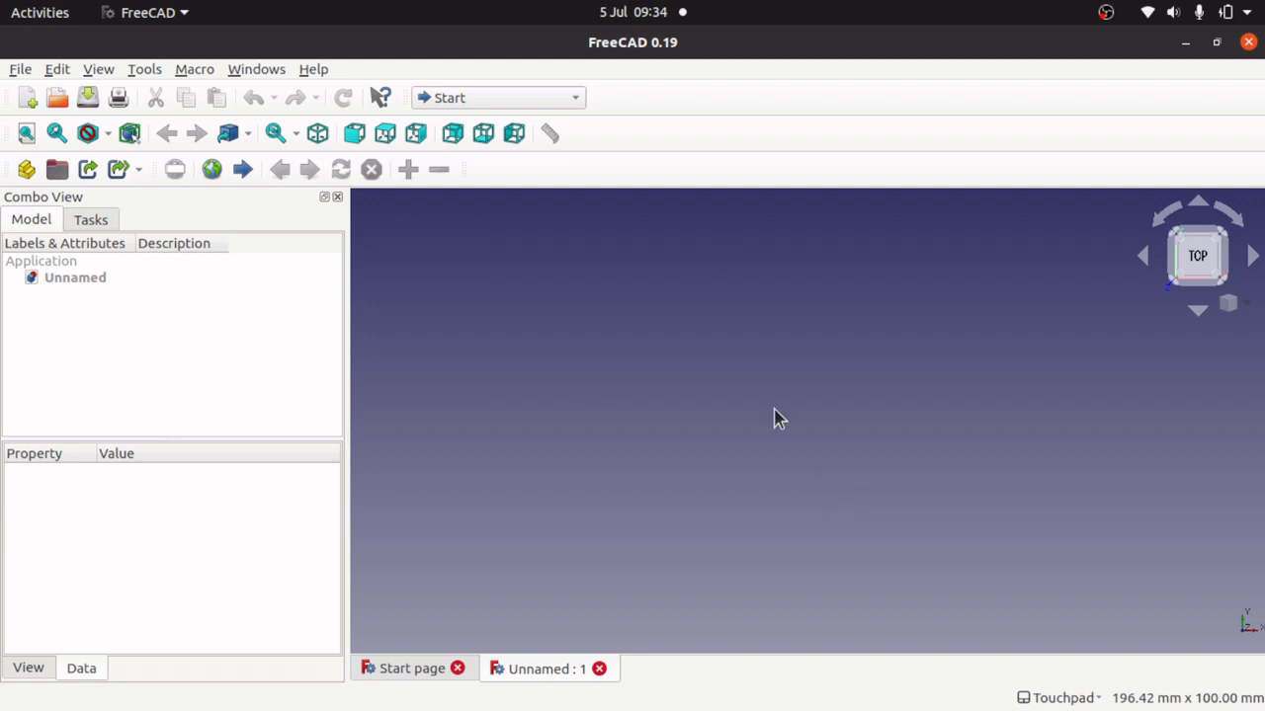
# Step: In the Sketcher workbench, create a sketch on the XY-Plane of the empty Unnamed document
pyautogui.click(511, 99)
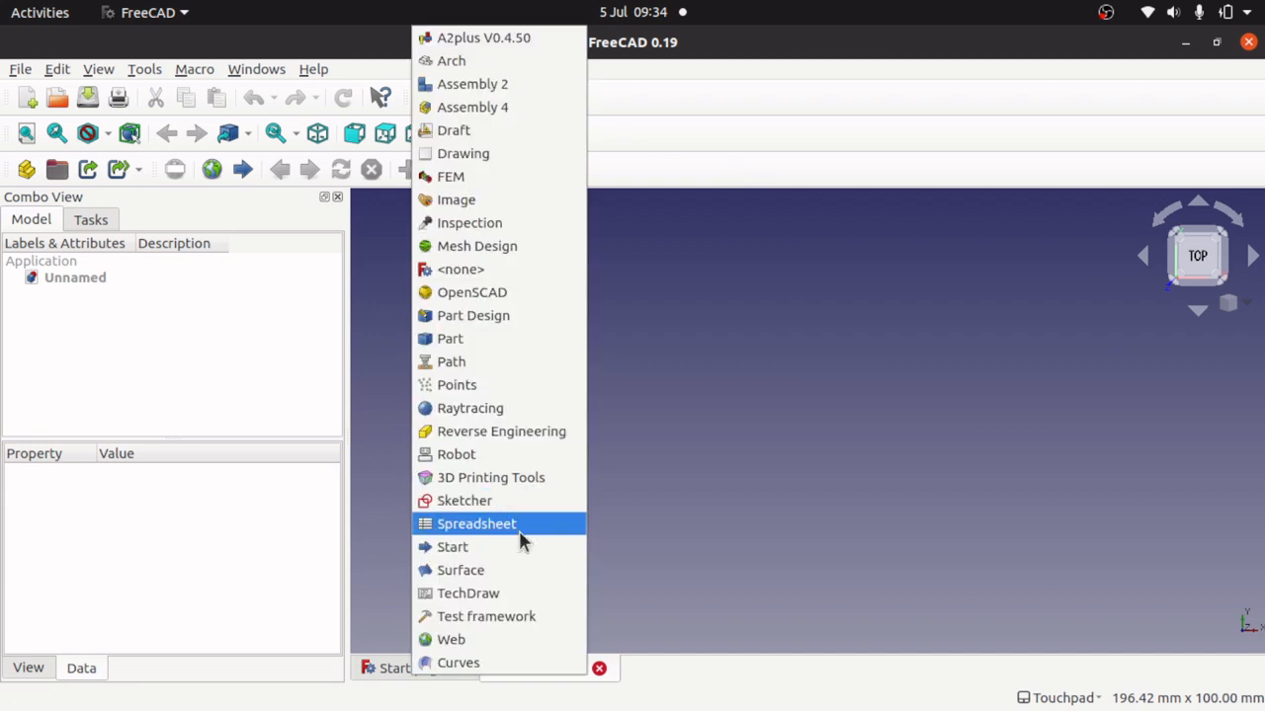
pyautogui.click(533, 500)
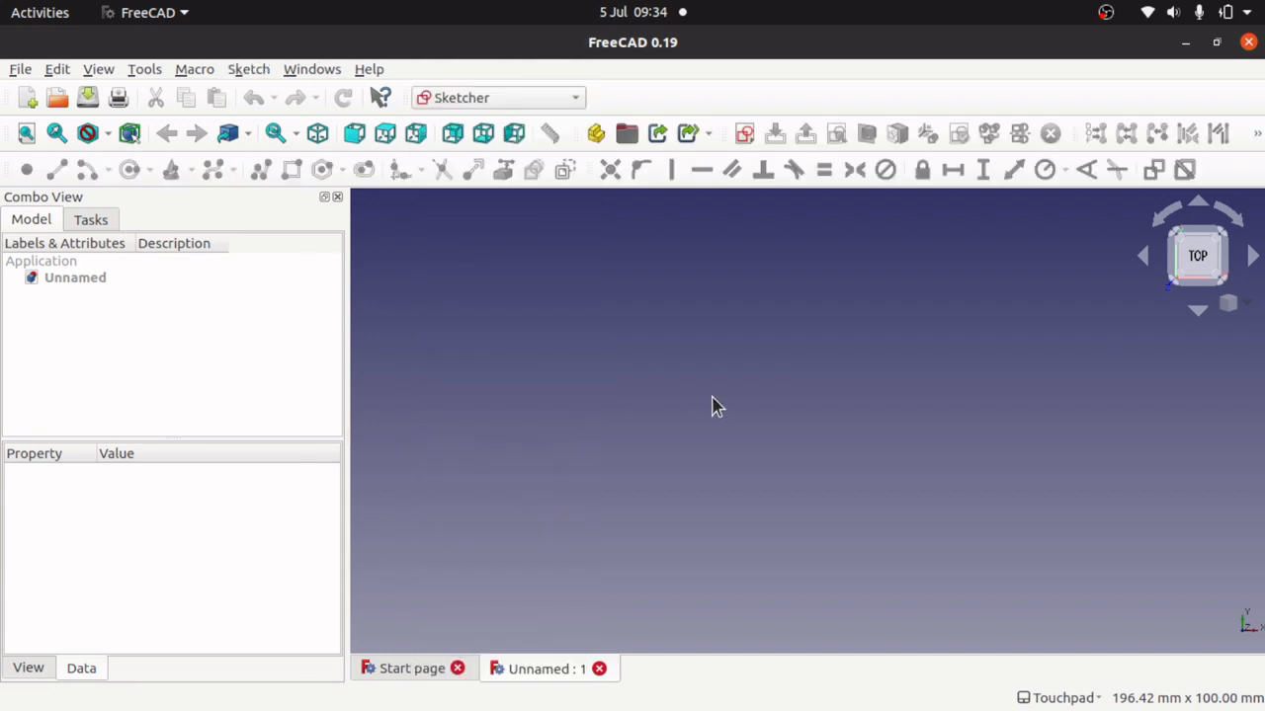
pyautogui.click(743, 142)
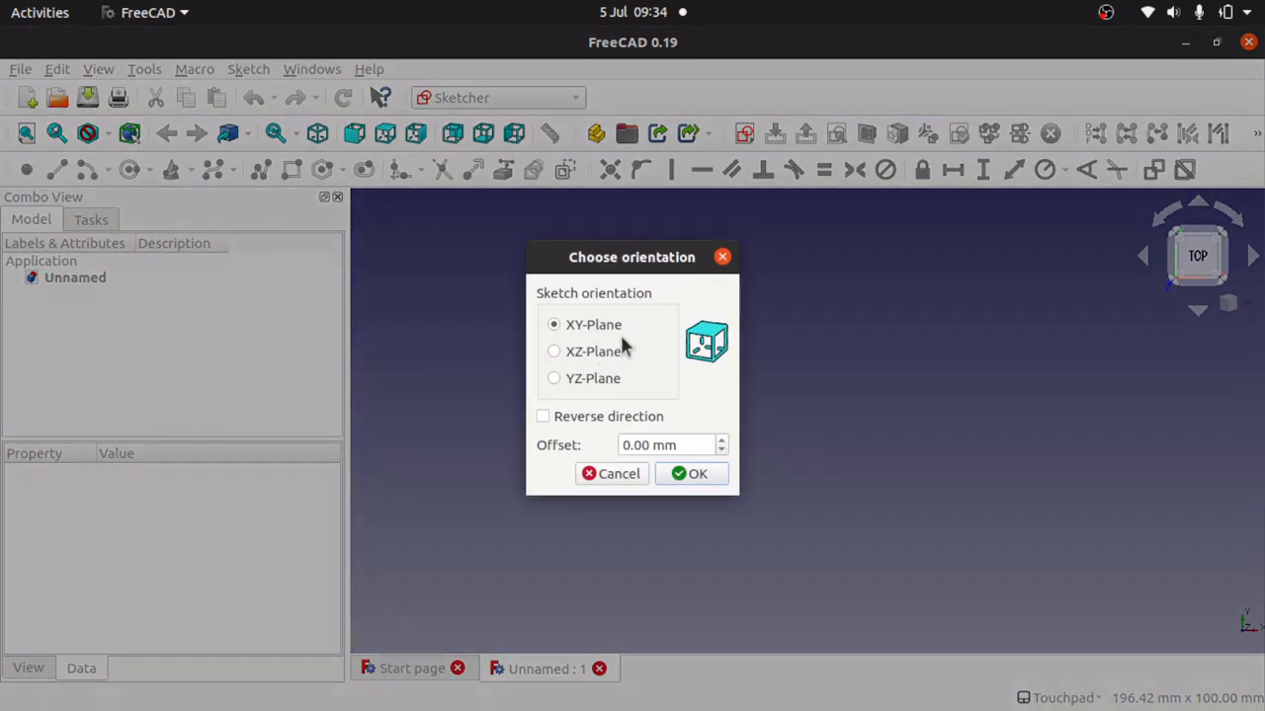
pyautogui.click(680, 473)
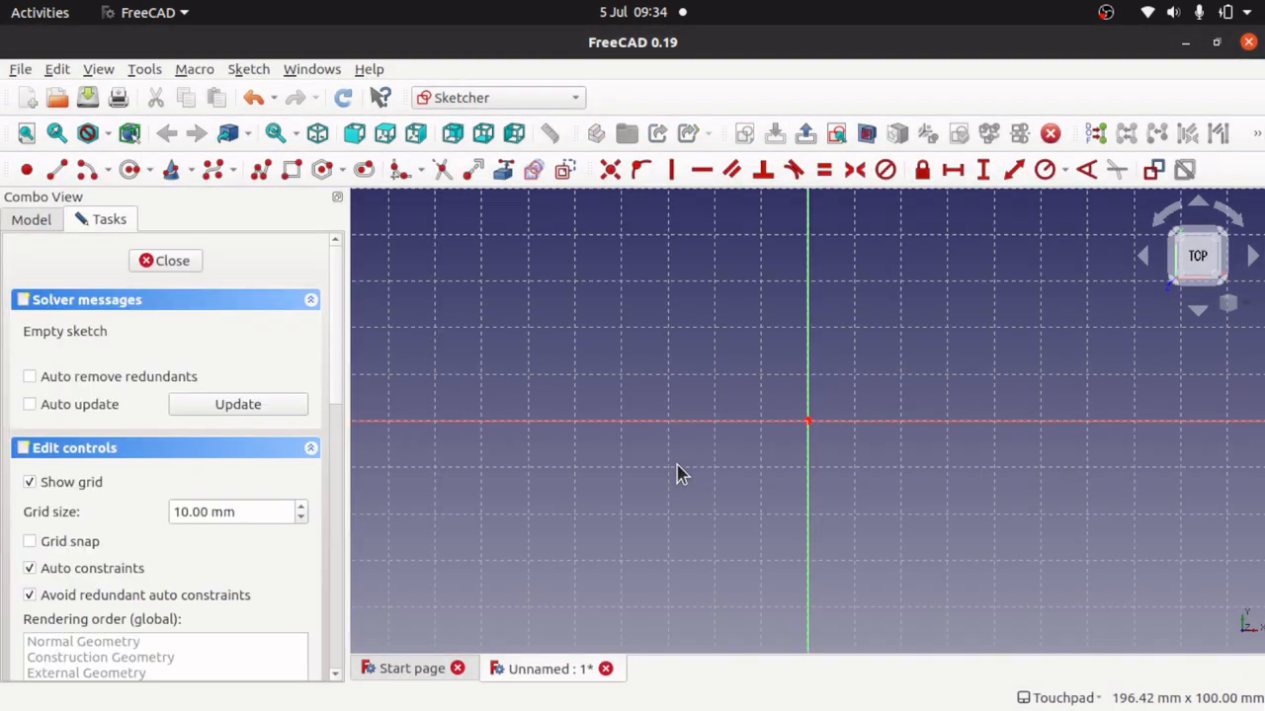
# Step: Draw a five-control-point B-spline above the horizontal axis, running from the far left across the vertical axis
pyautogui.click(214, 169)
pyautogui.click(449, 308)
pyautogui.click(557, 280)
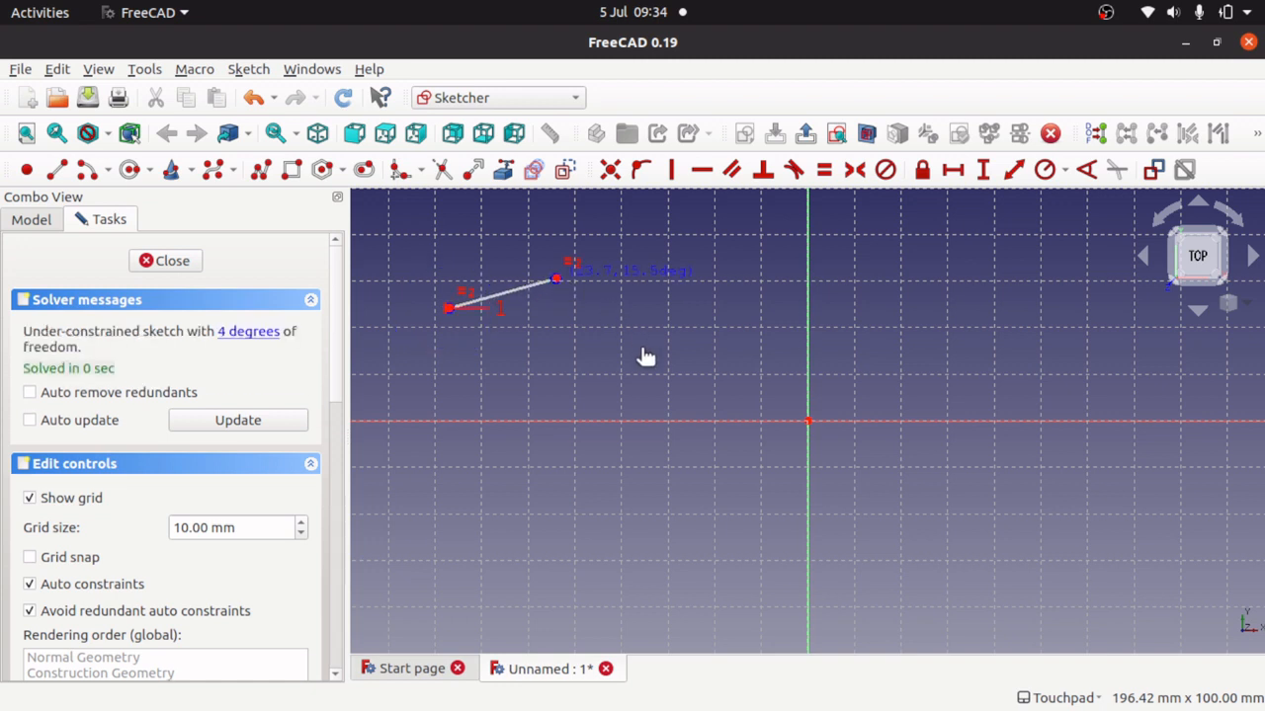
pyautogui.click(642, 360)
pyautogui.click(741, 338)
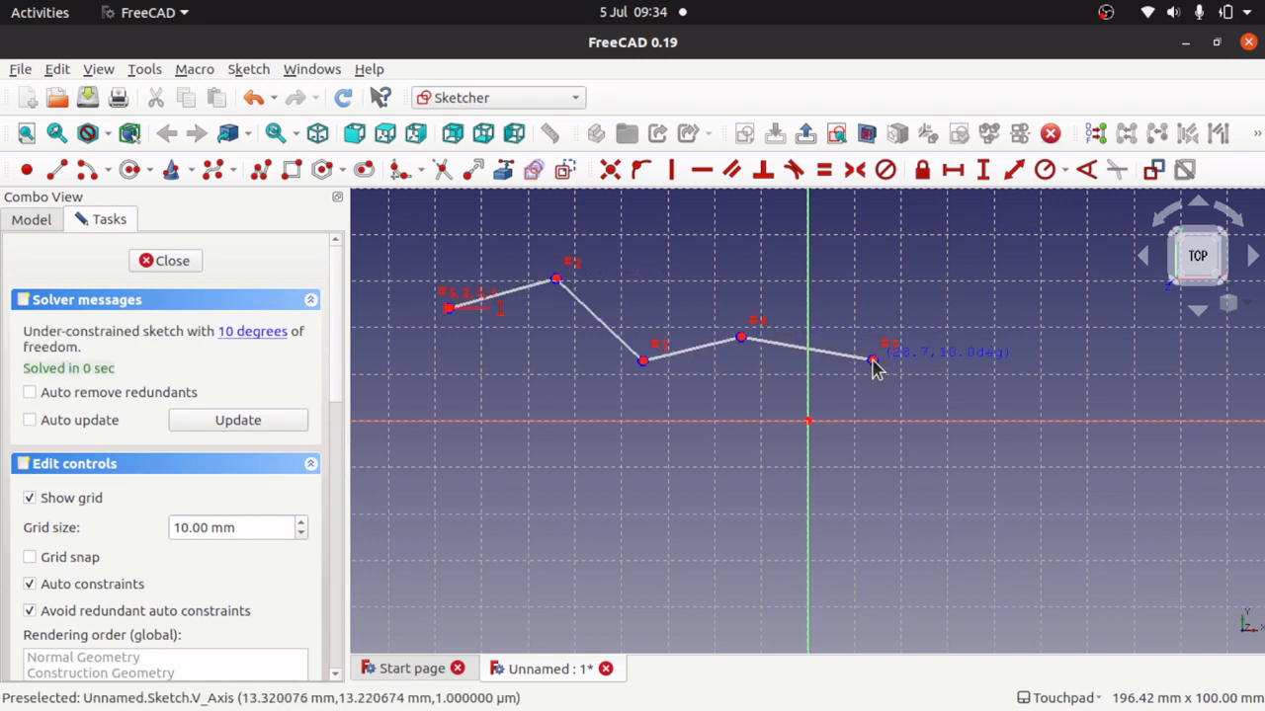
pyautogui.click(873, 364)
pyautogui.rightClick(994, 383)
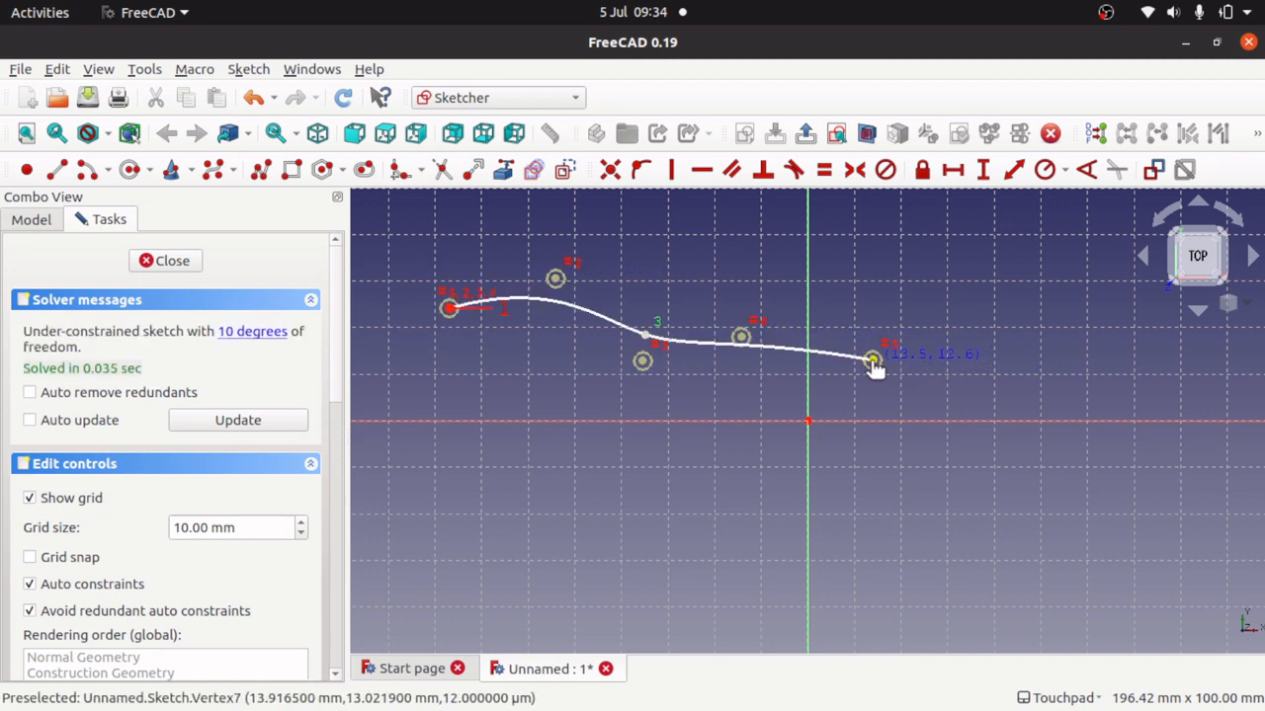
# Step: Continue from the first spline's right end with a five-control-point B-spline curving around to below the horizontal axis
pyautogui.click(874, 363)
pyautogui.click(1046, 420)
pyautogui.click(1015, 485)
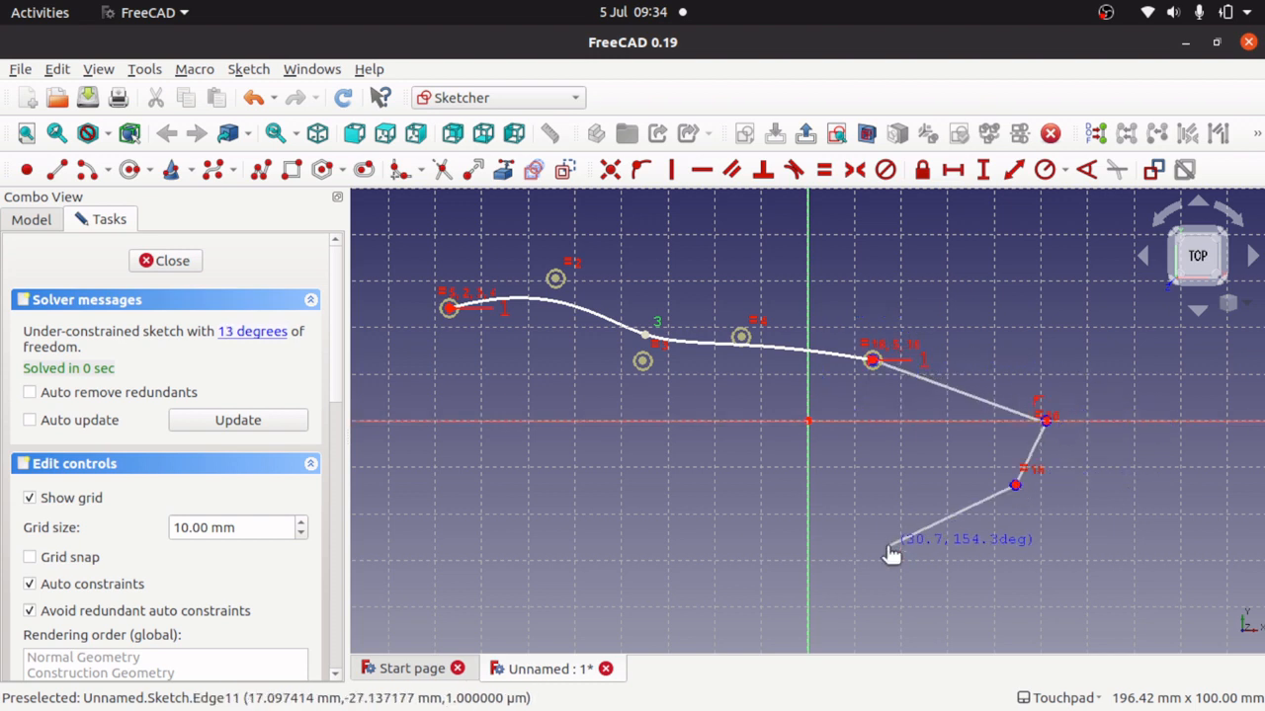
pyautogui.click(890, 549)
pyautogui.click(741, 564)
pyautogui.rightClick(741, 565)
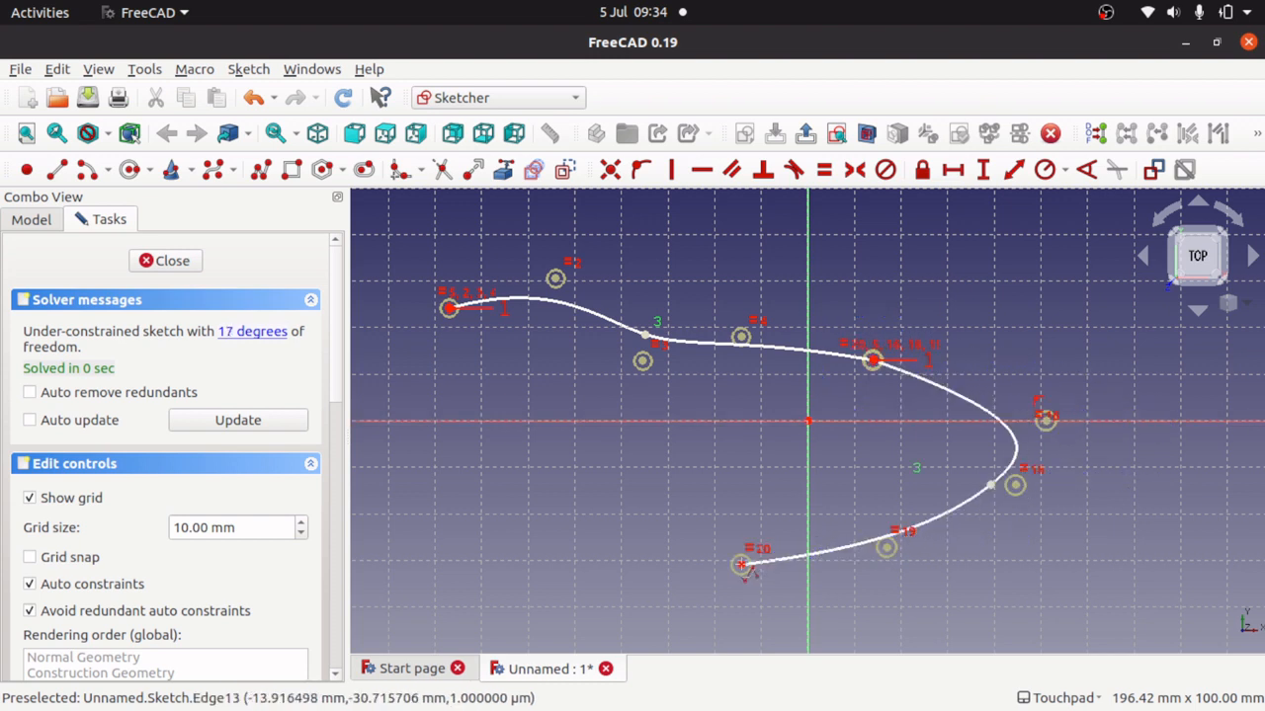
# Step: Add an arc by end points and rim point, about 34 mm in radius, from the second spline's free end, bulging downward
pyautogui.click(86, 173)
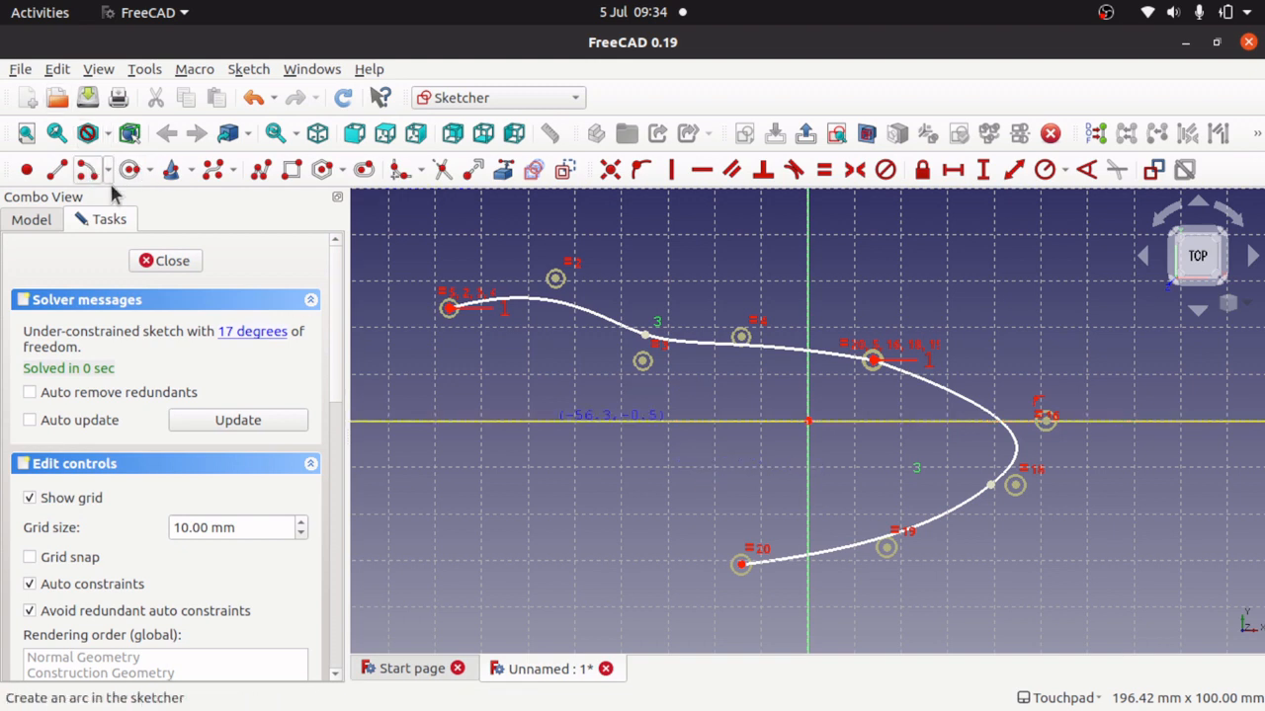
pyautogui.click(107, 178)
pyautogui.click(109, 220)
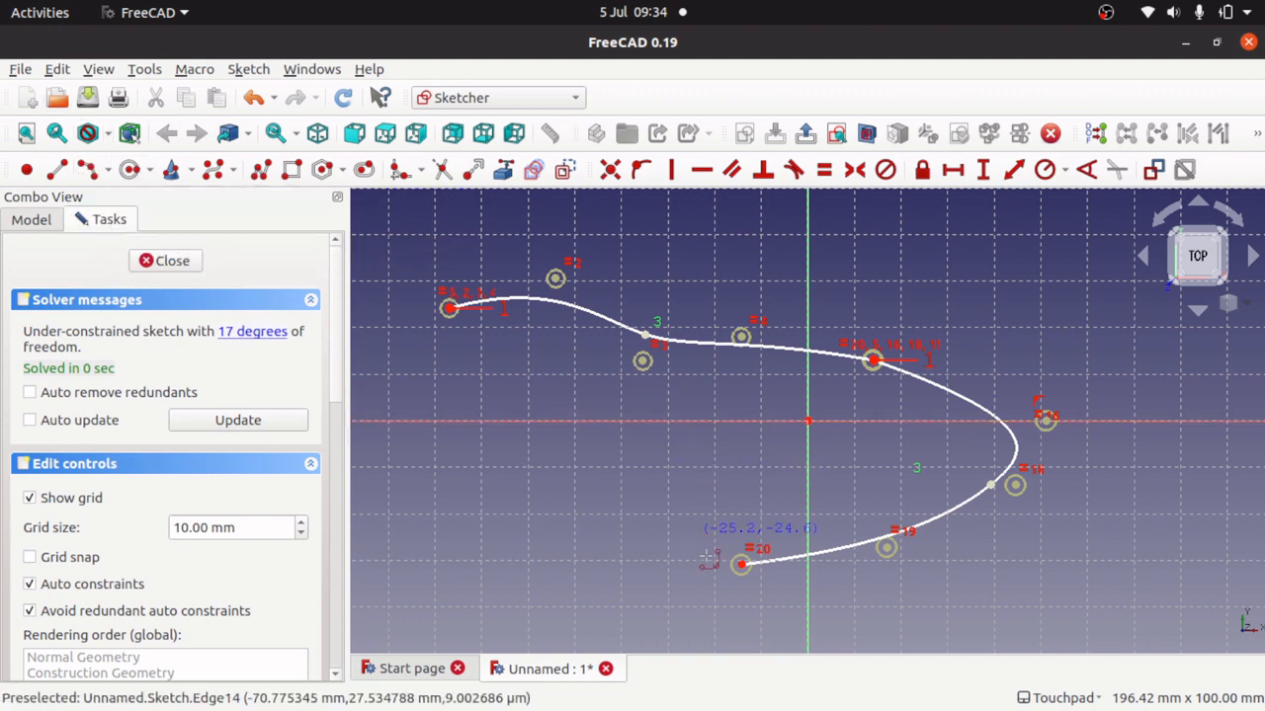
pyautogui.click(740, 565)
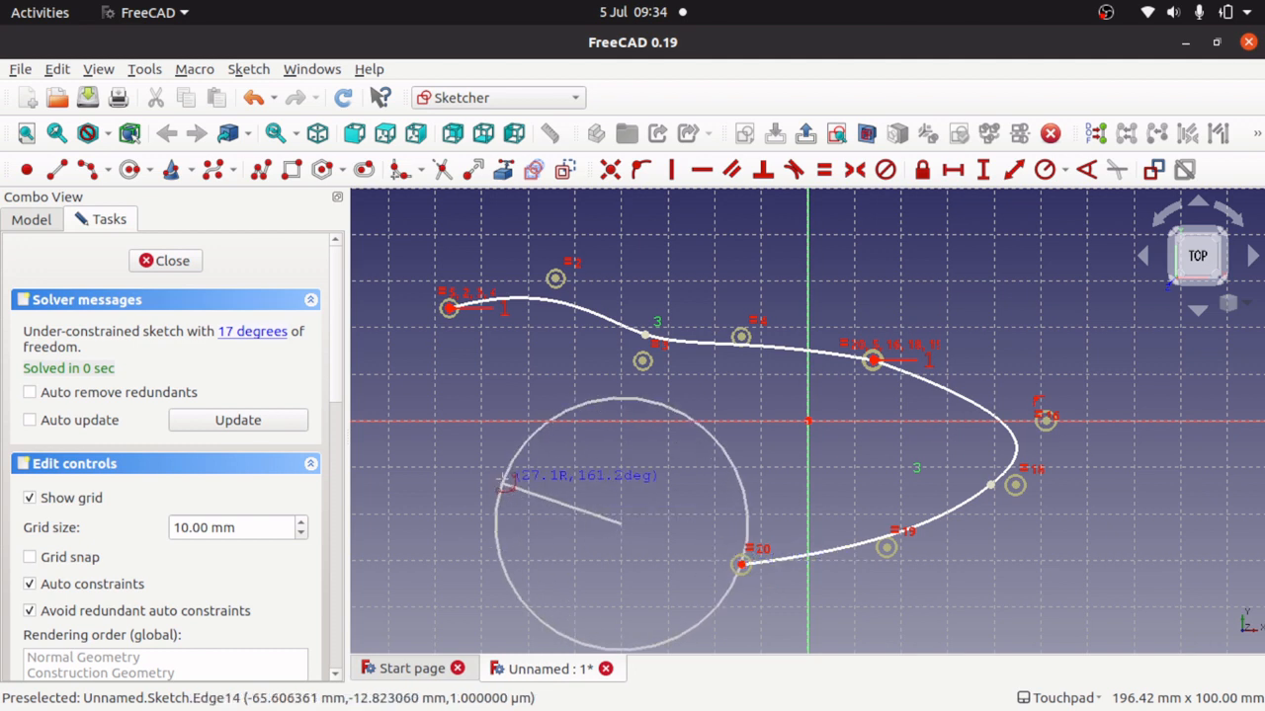
pyautogui.click(504, 481)
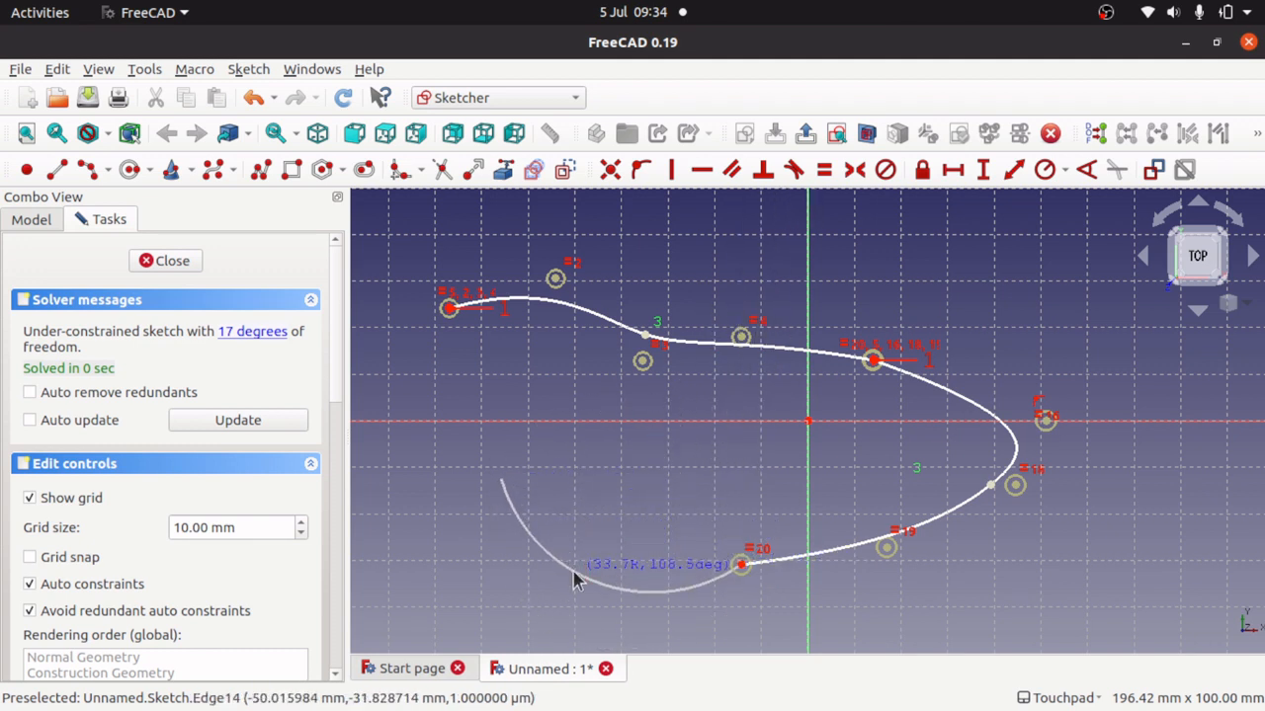
pyautogui.click(578, 573)
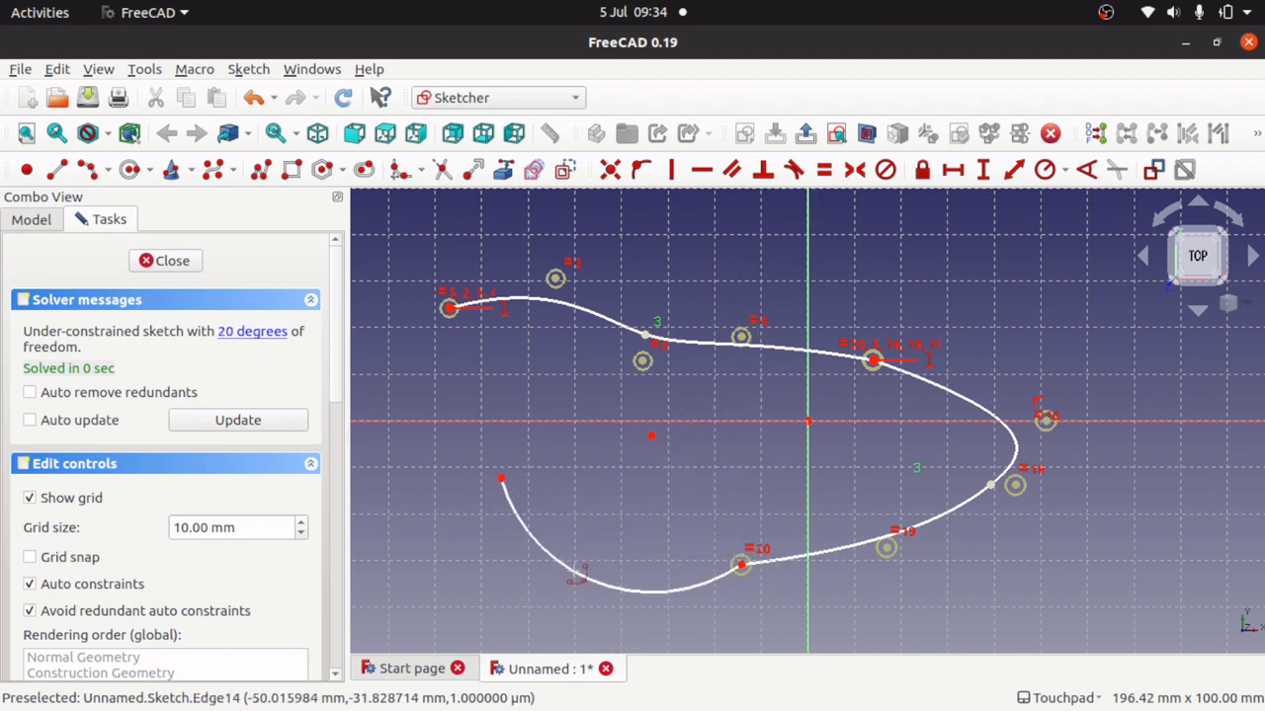
# Step: Close the profile with a straight line from the arc's free end to the first spline's start, and leave the sketch
pyautogui.click(61, 176)
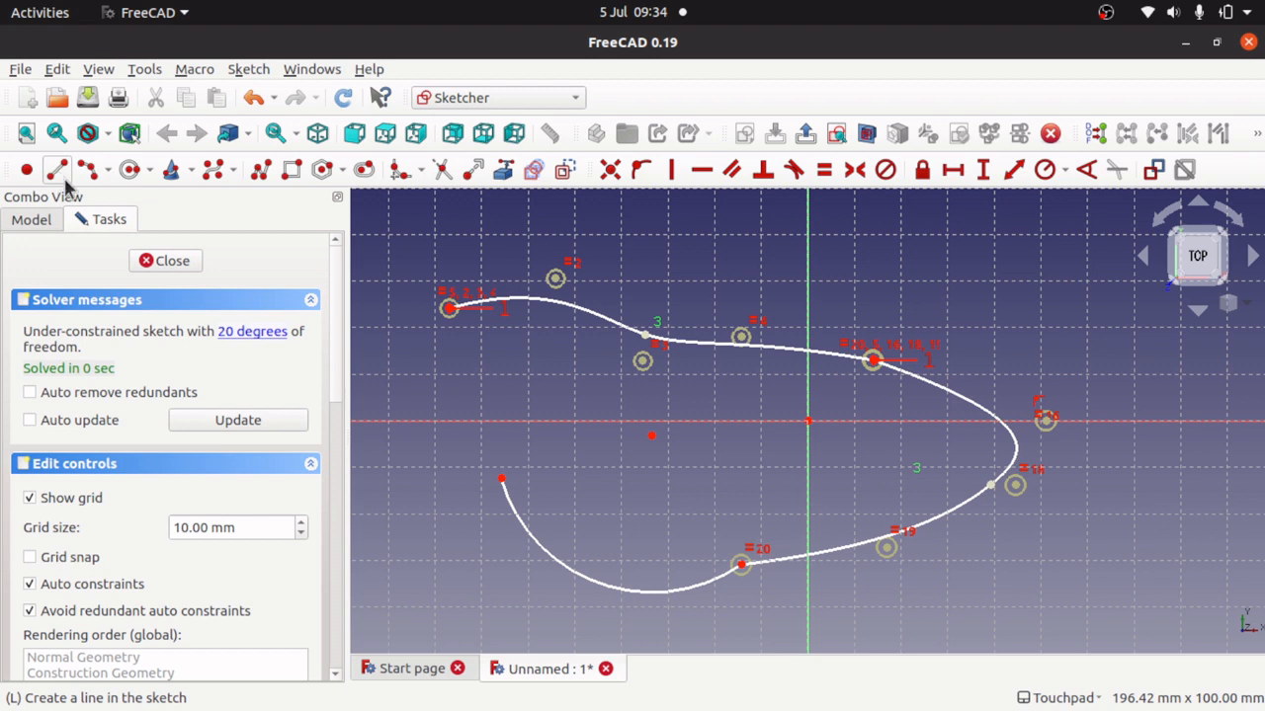
pyautogui.click(502, 480)
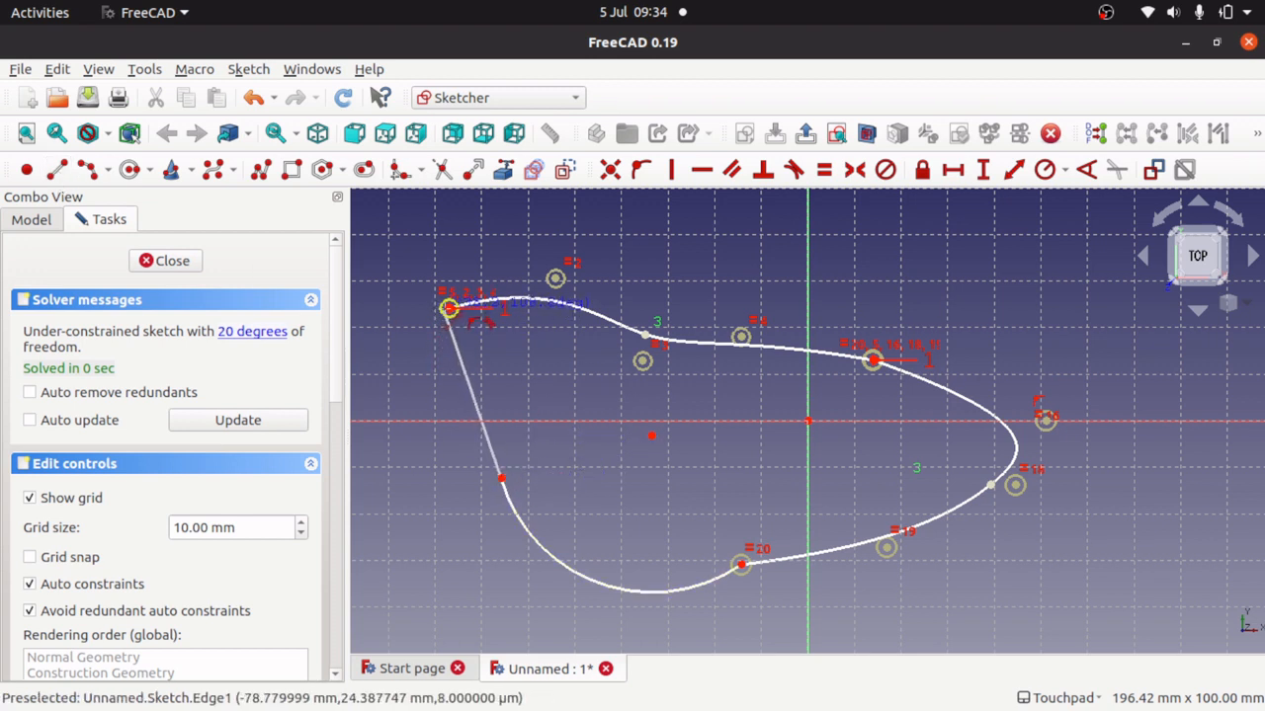
pyautogui.click(449, 309)
pyautogui.click(450, 309)
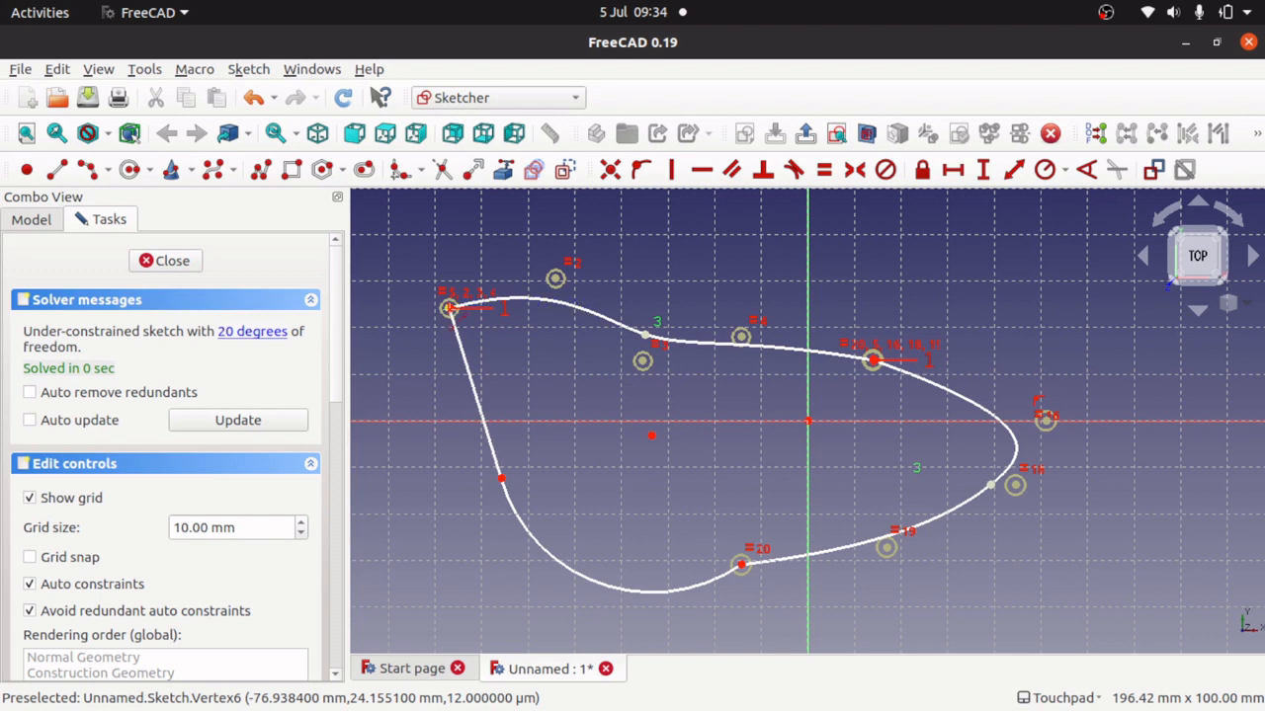
pyautogui.click(172, 261)
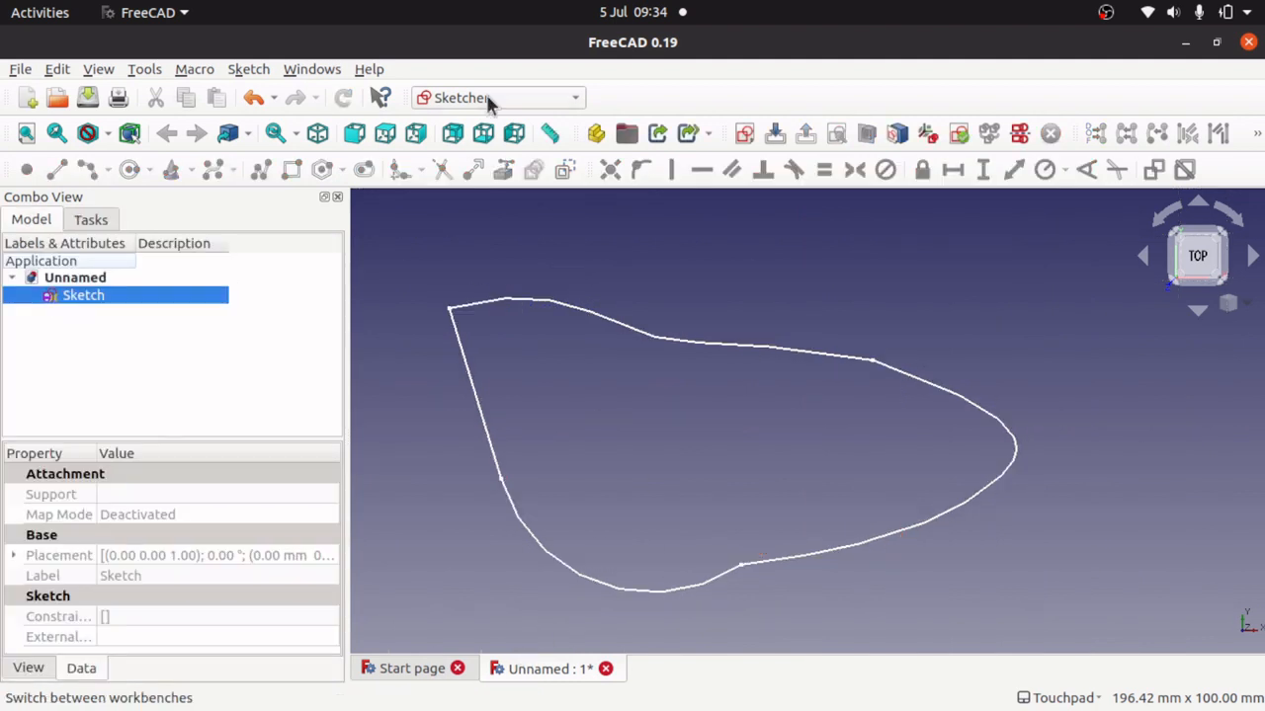
# Step: In the Curves workbench, join the edges of the whole sketch into a single curve with Join Curves
pyautogui.click(483, 99)
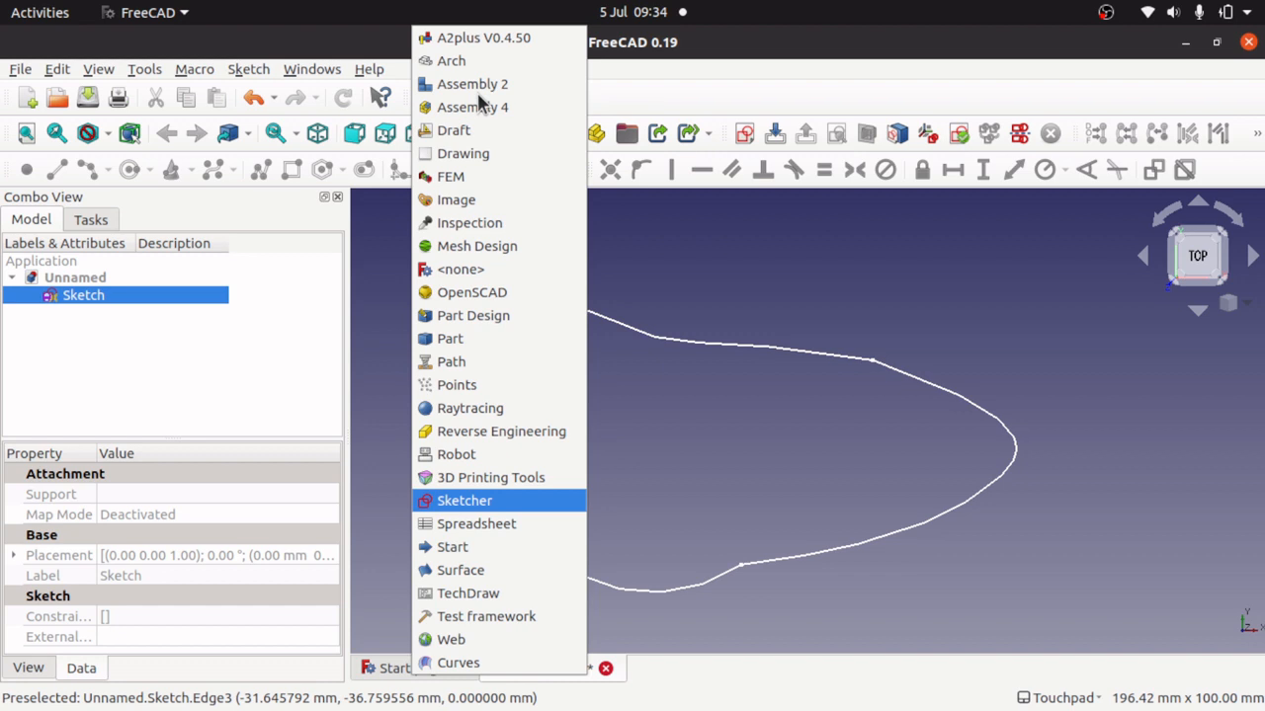
pyautogui.click(501, 667)
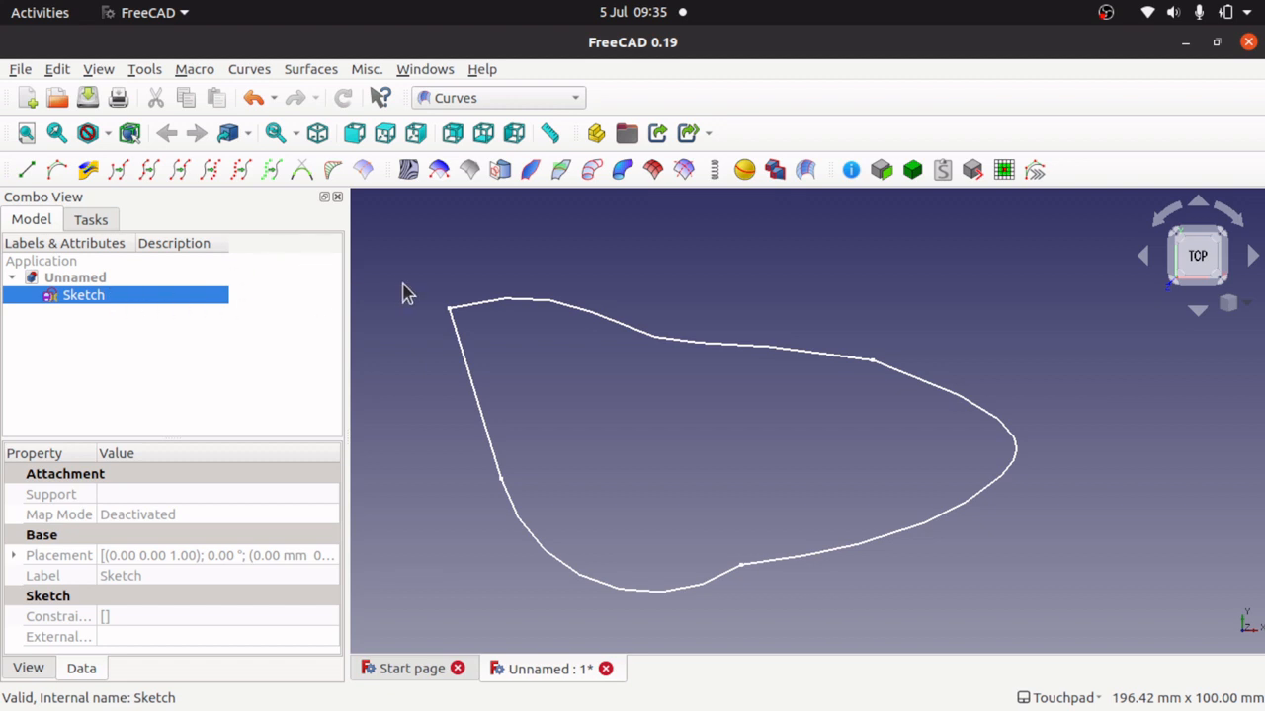
pyautogui.click(403, 323)
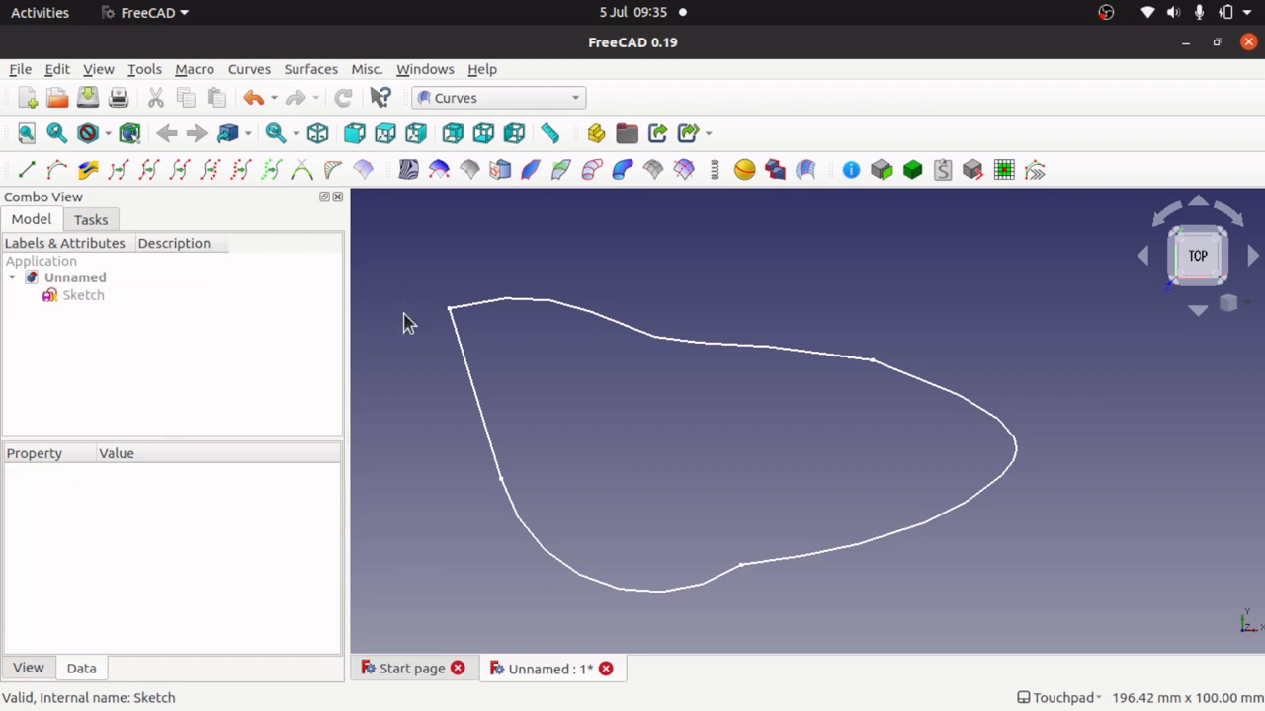
pyautogui.click(62, 298)
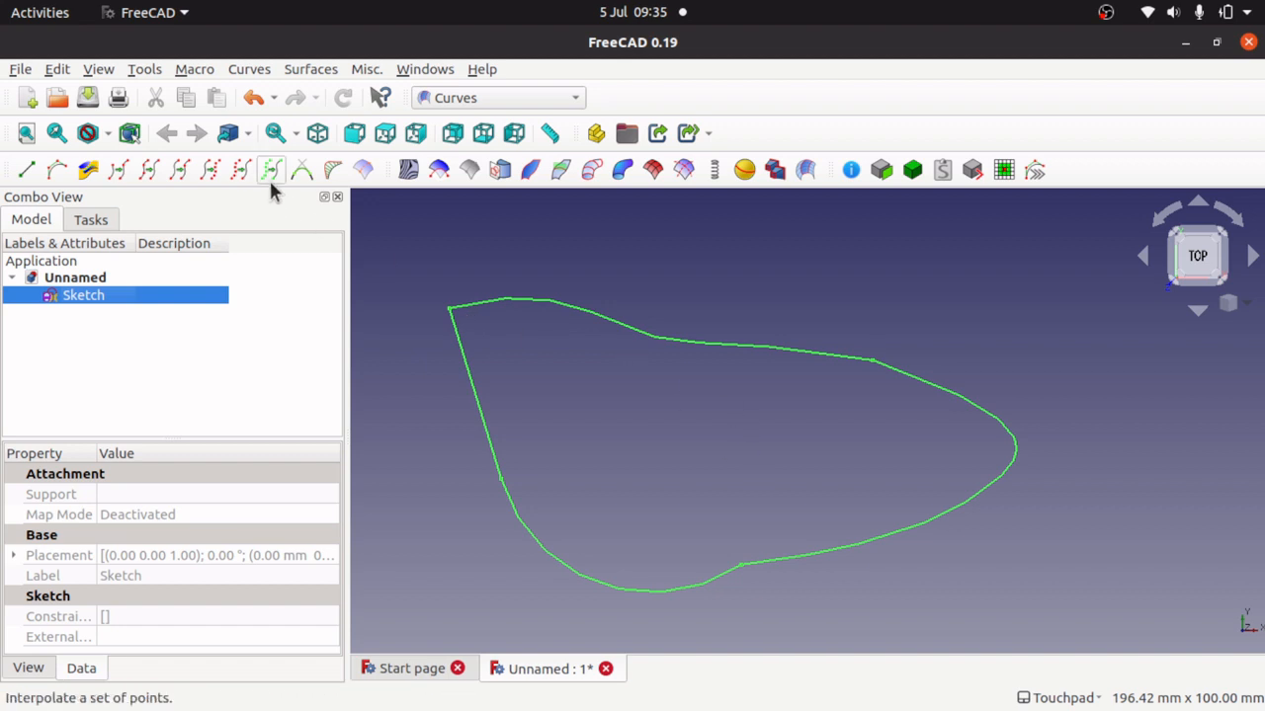
pyautogui.click(148, 170)
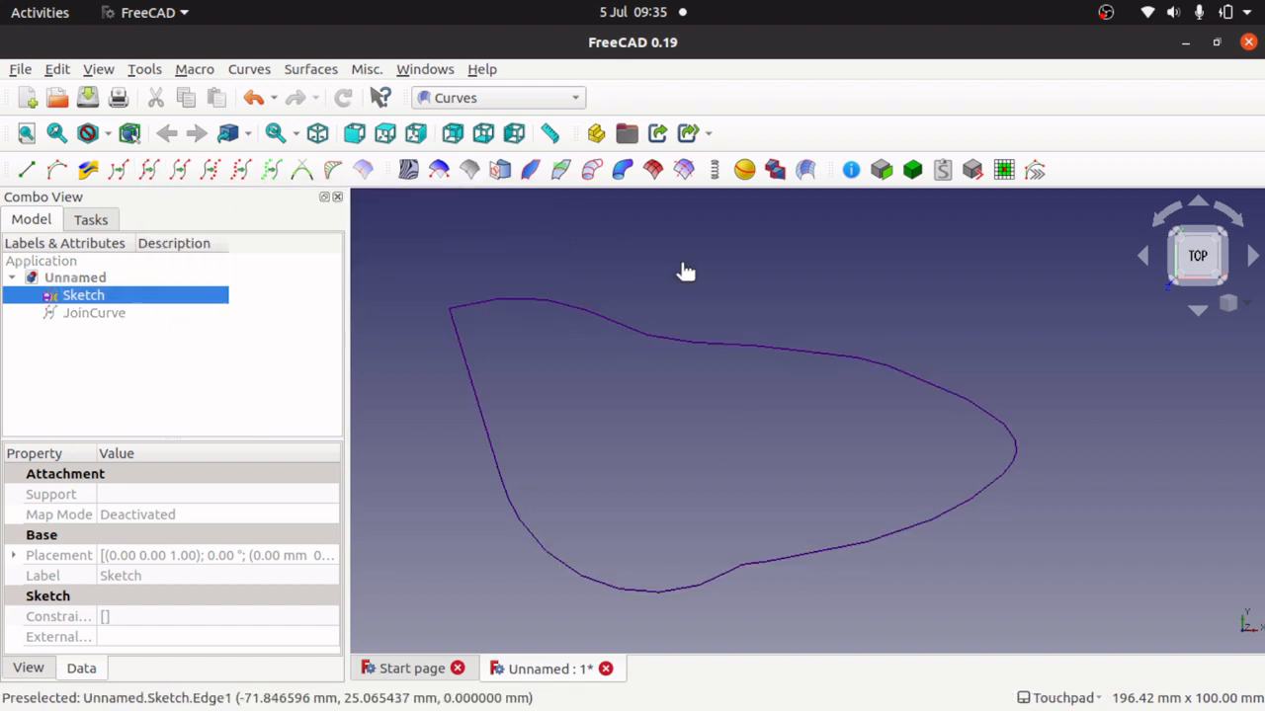
# Step: In the Draft workbench, convert the joined curve into a sketch with Draft to Sketch
pyautogui.click(711, 348)
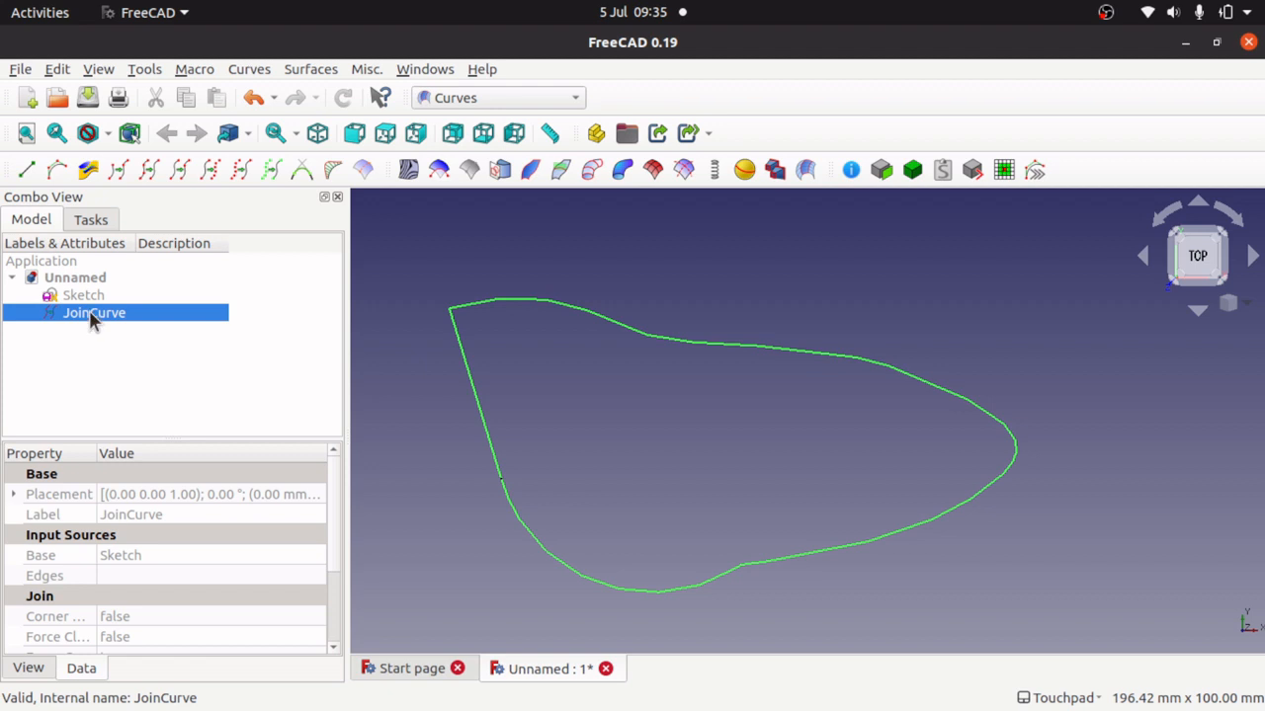
pyautogui.click(500, 98)
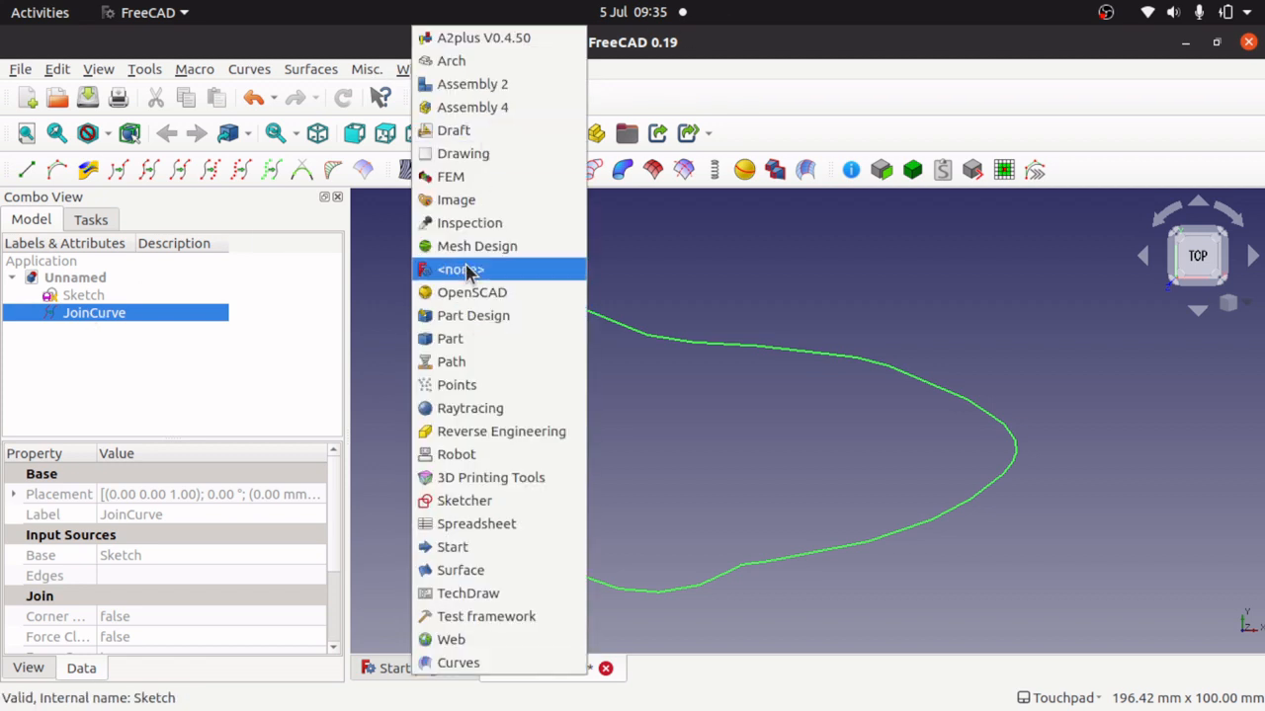
pyautogui.click(483, 130)
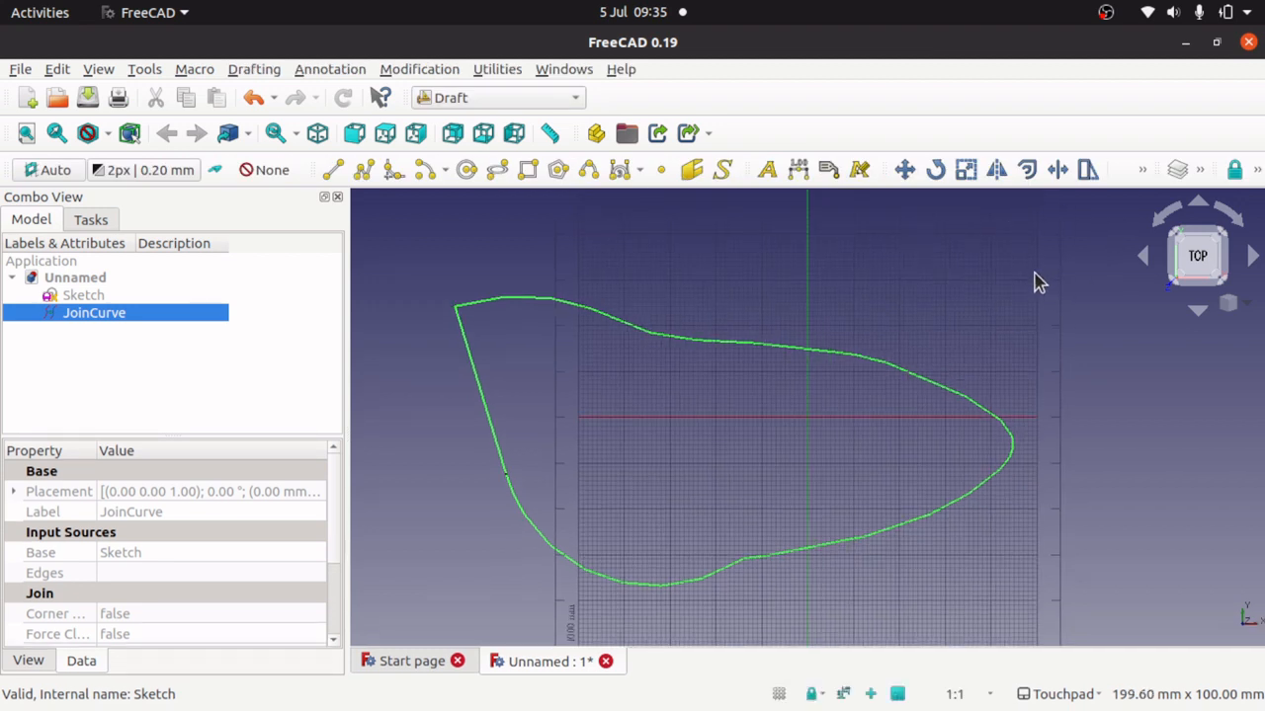
pyautogui.click(1143, 172)
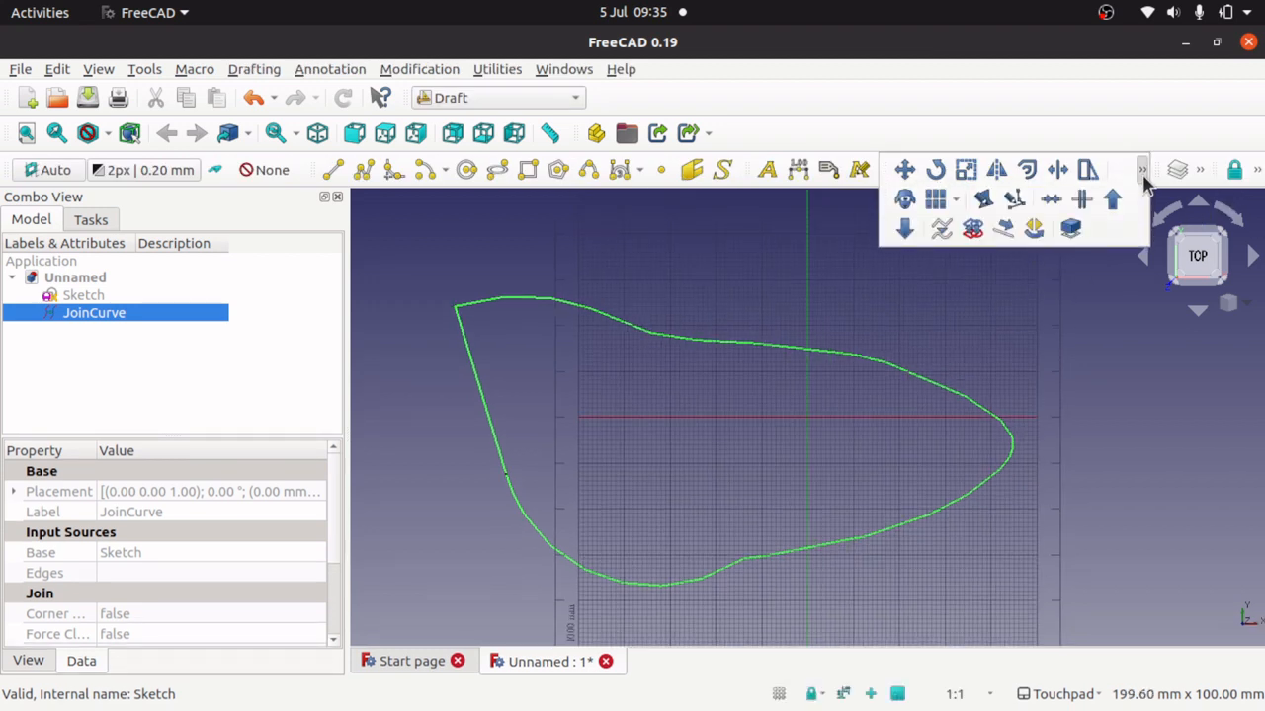
pyautogui.click(973, 227)
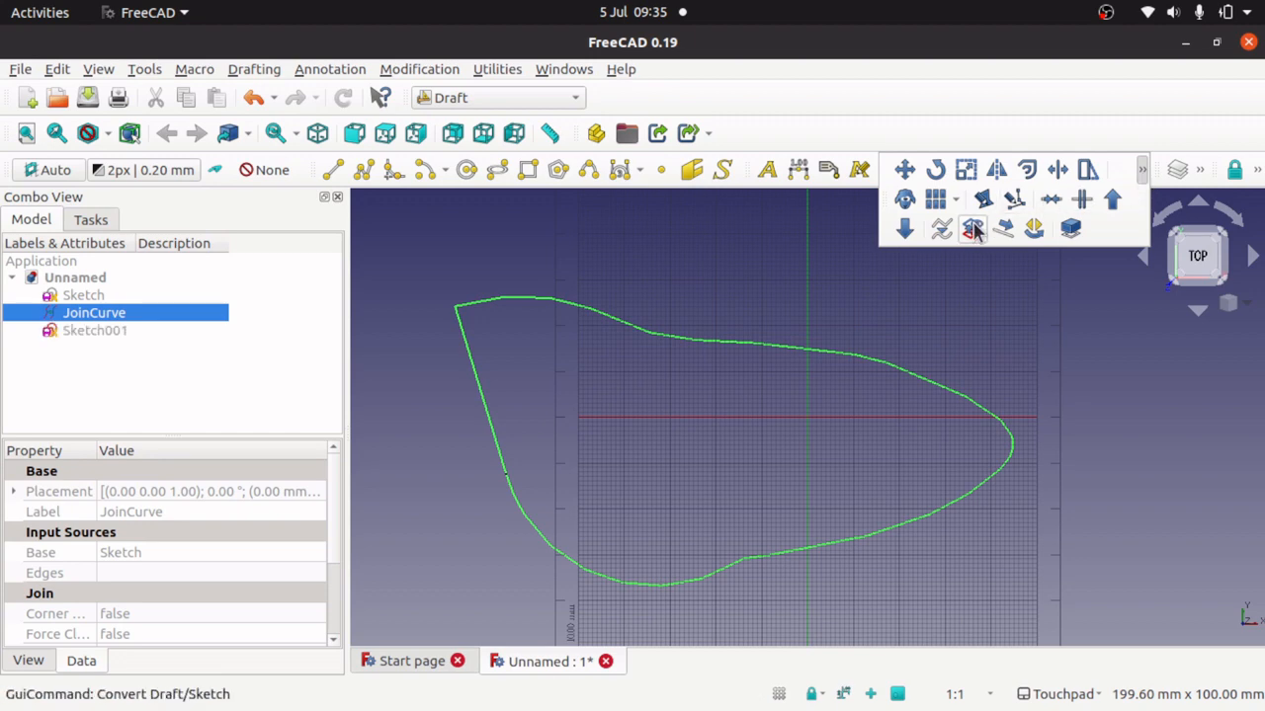
# Step: Open the converted sketch for editing, compare its B-spline with the joined curve, and close it
pyautogui.click(131, 346)
pyautogui.doubleClick(85, 334)
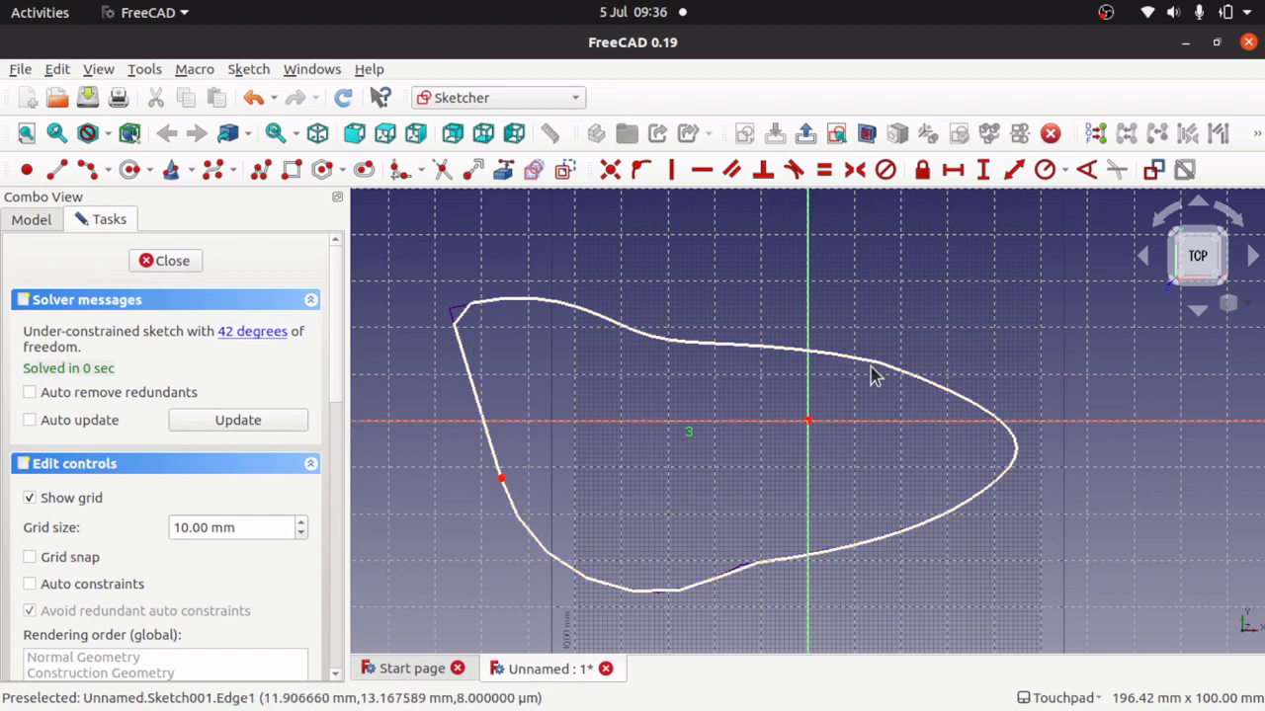
pyautogui.click(170, 261)
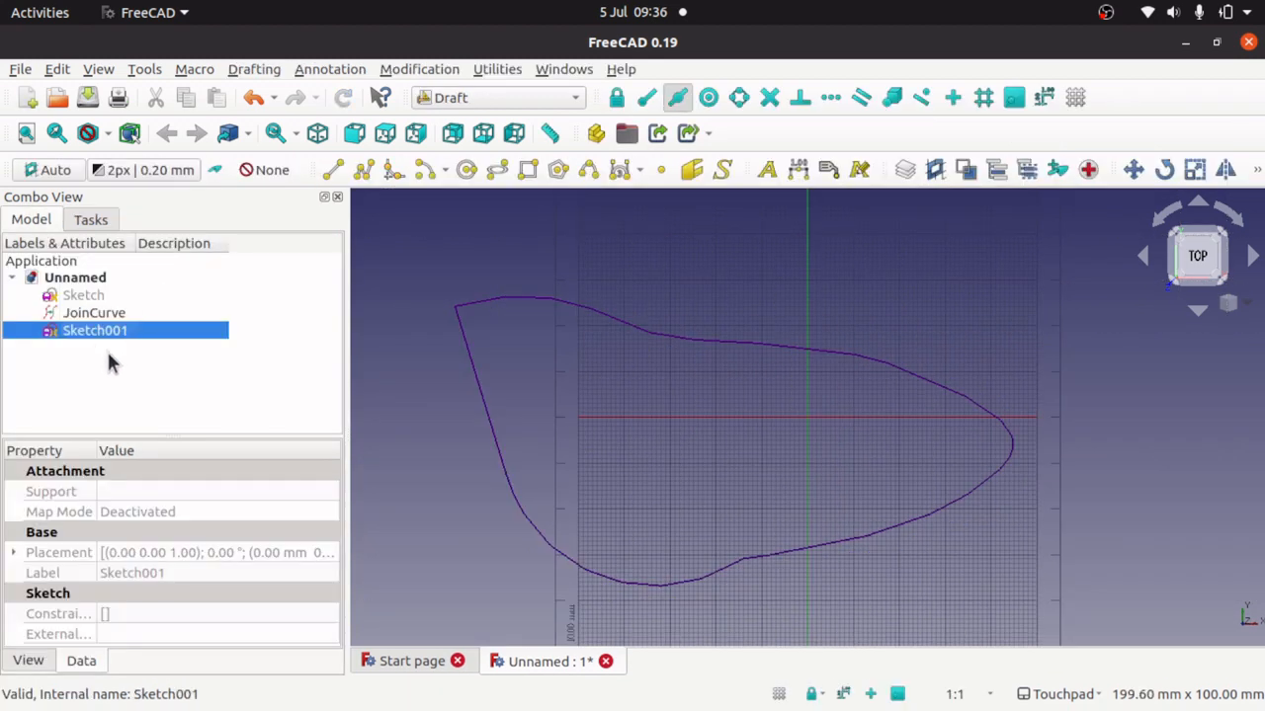
# Step: Delete the converted sketch, the joined curve and the original sketch from the document
pyautogui.press('Delete')
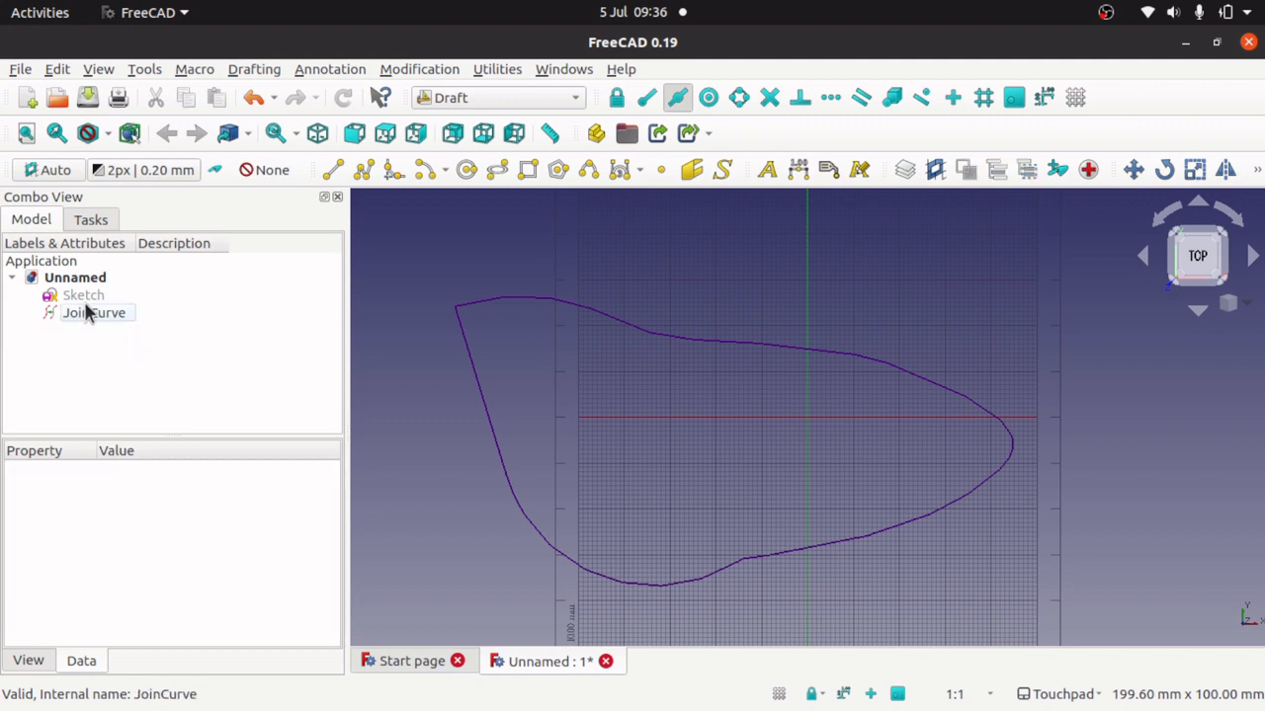
pyautogui.click(106, 313)
pyautogui.press('Delete')
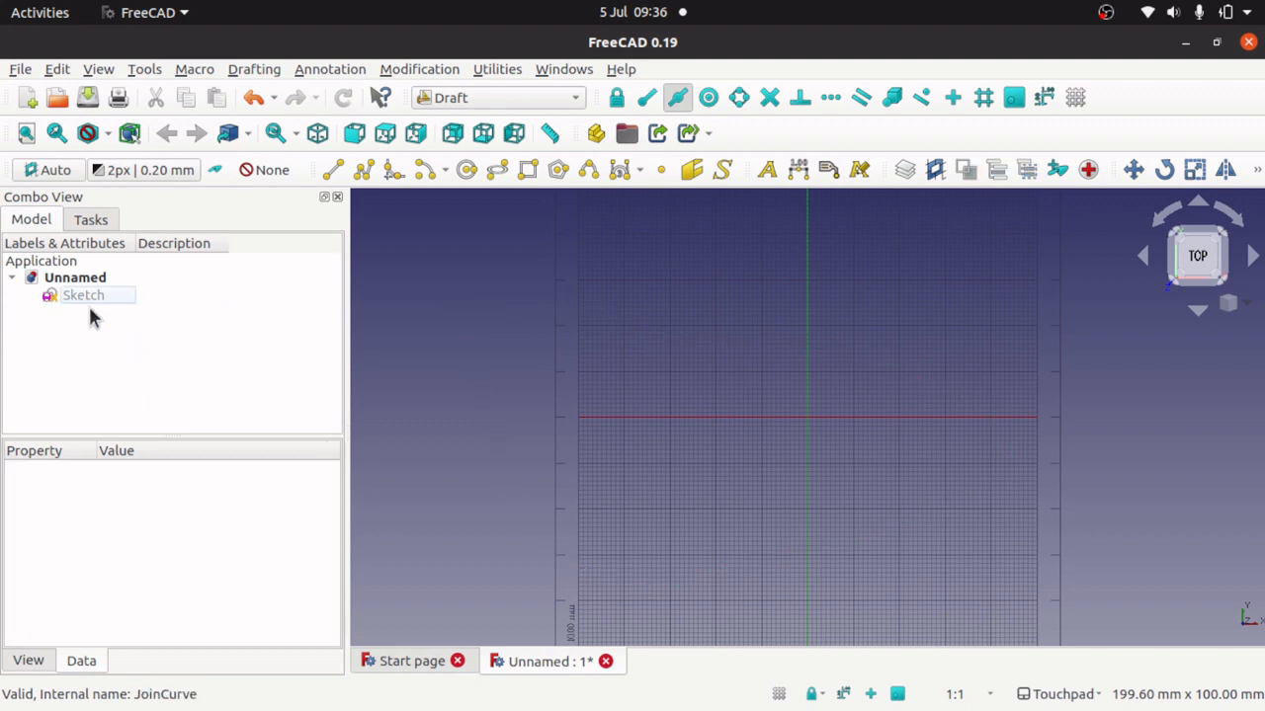
pyautogui.click(90, 296)
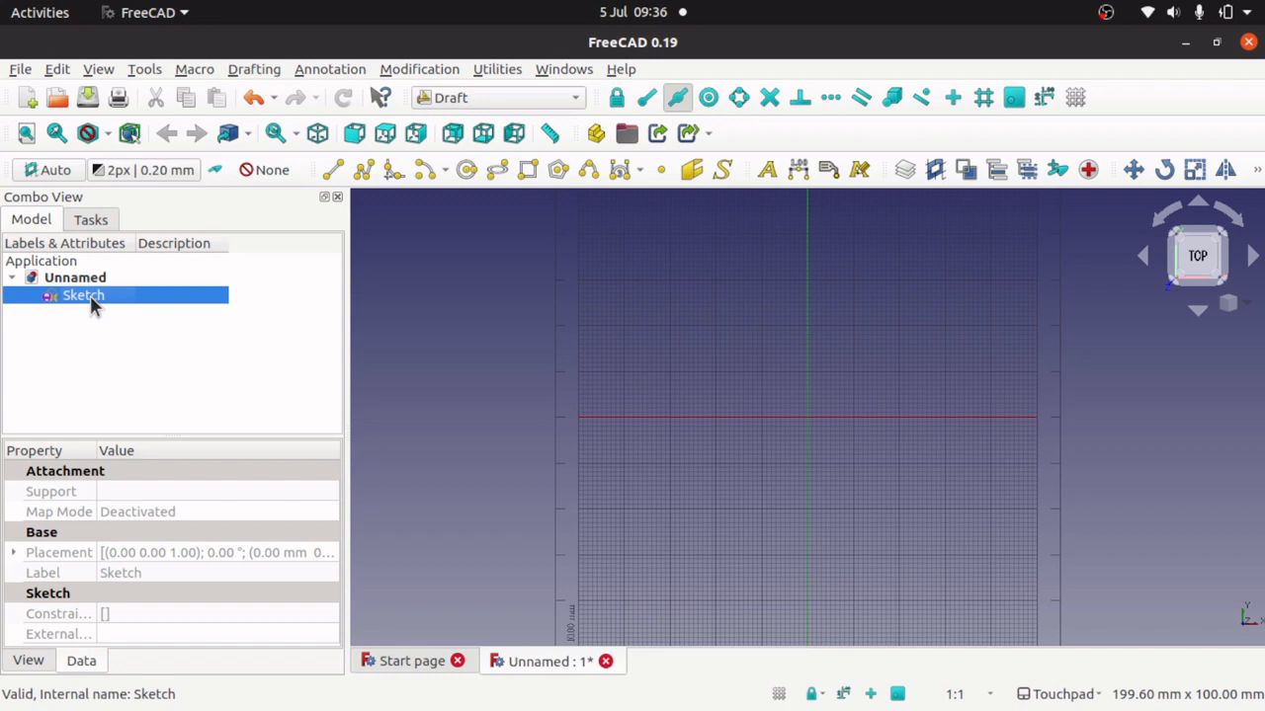
pyautogui.press('Delete')
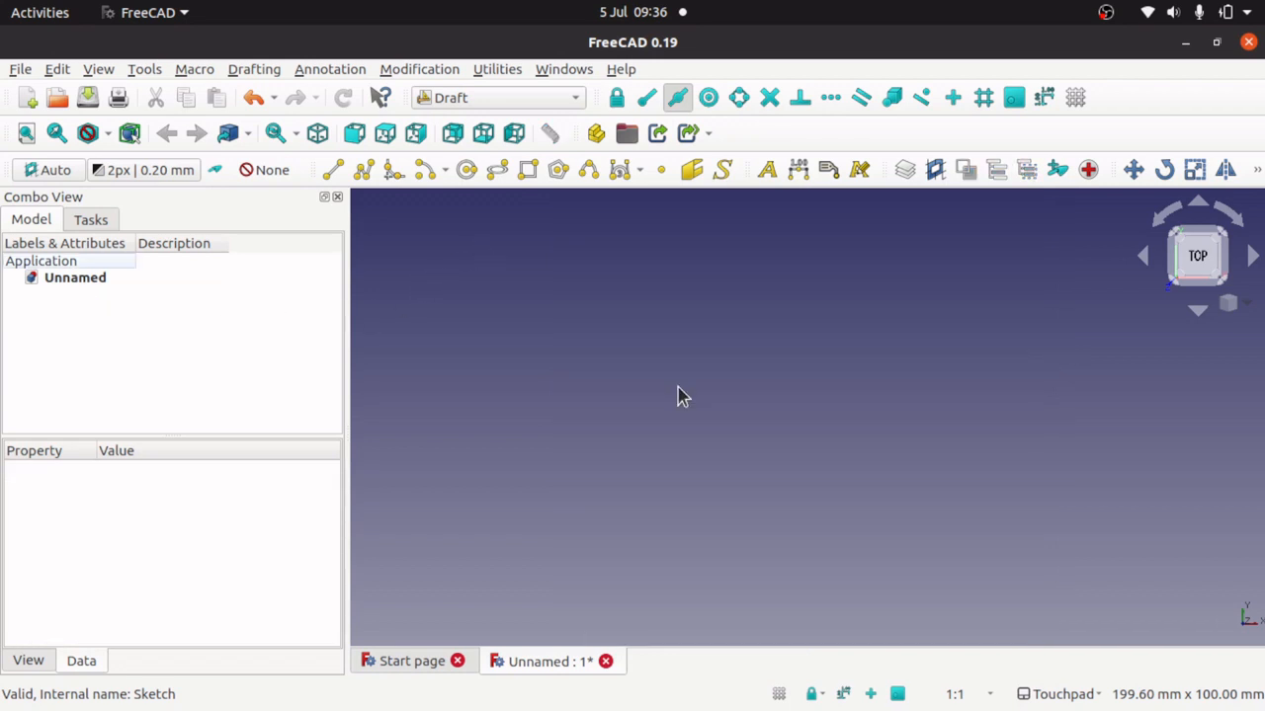
# Step: In the Sketcher workbench, create a sketch on the XY-Plane with zero offset
pyautogui.click(498, 101)
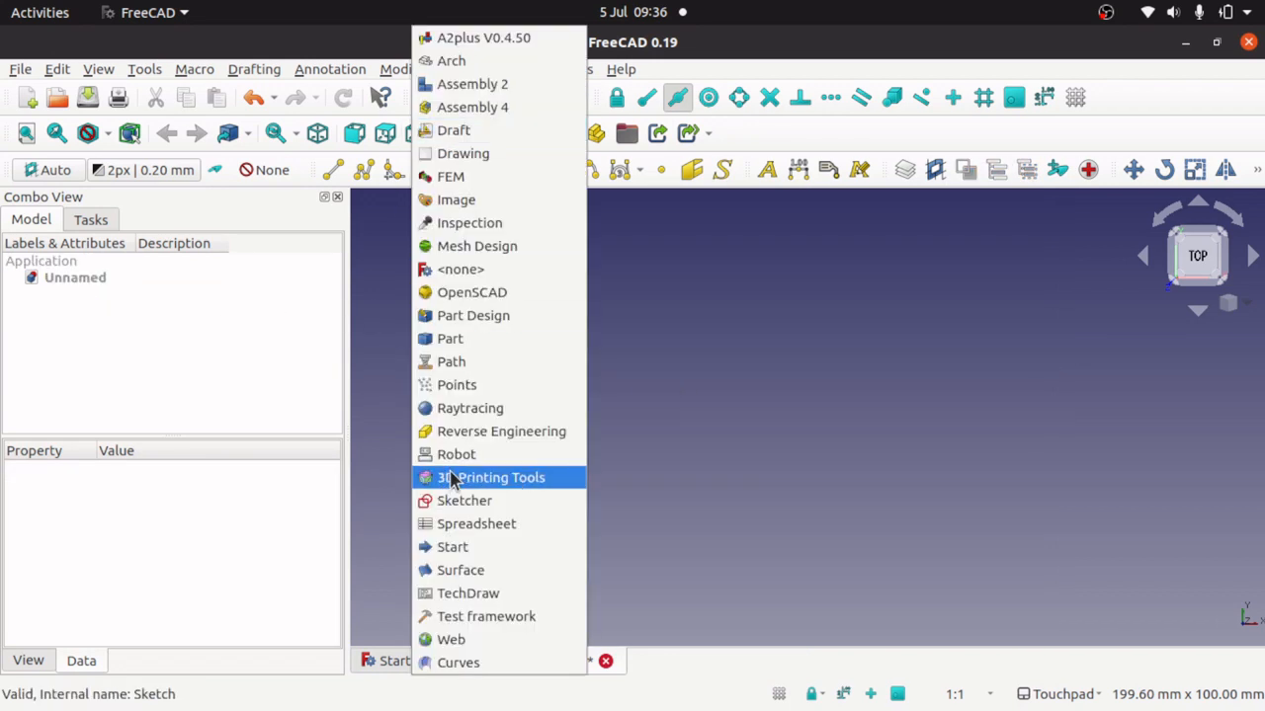
pyautogui.click(499, 501)
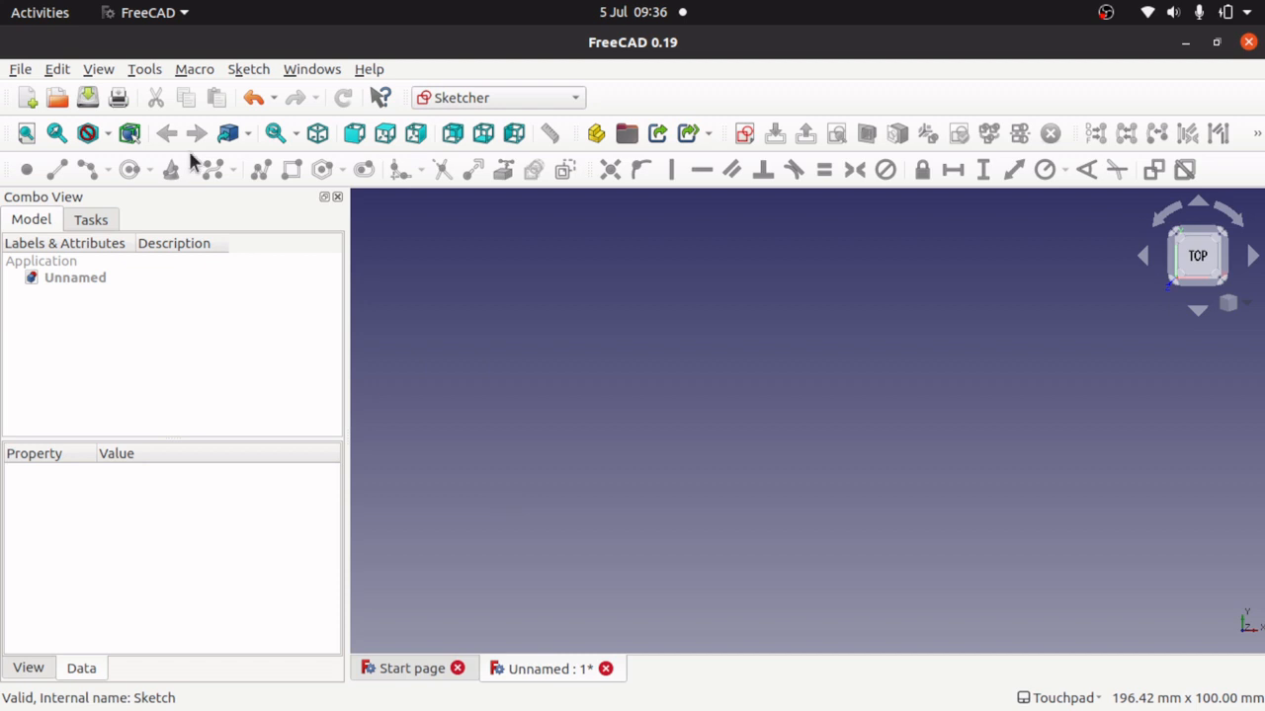
pyautogui.click(745, 136)
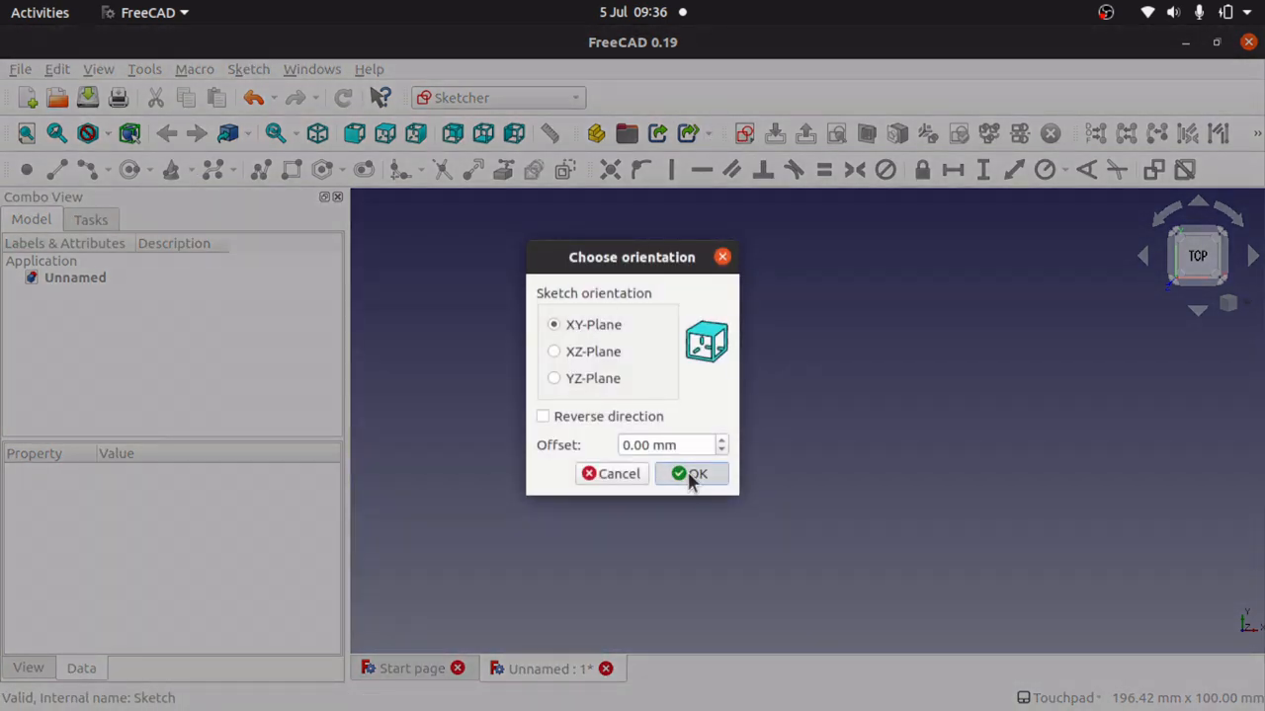
pyautogui.click(692, 476)
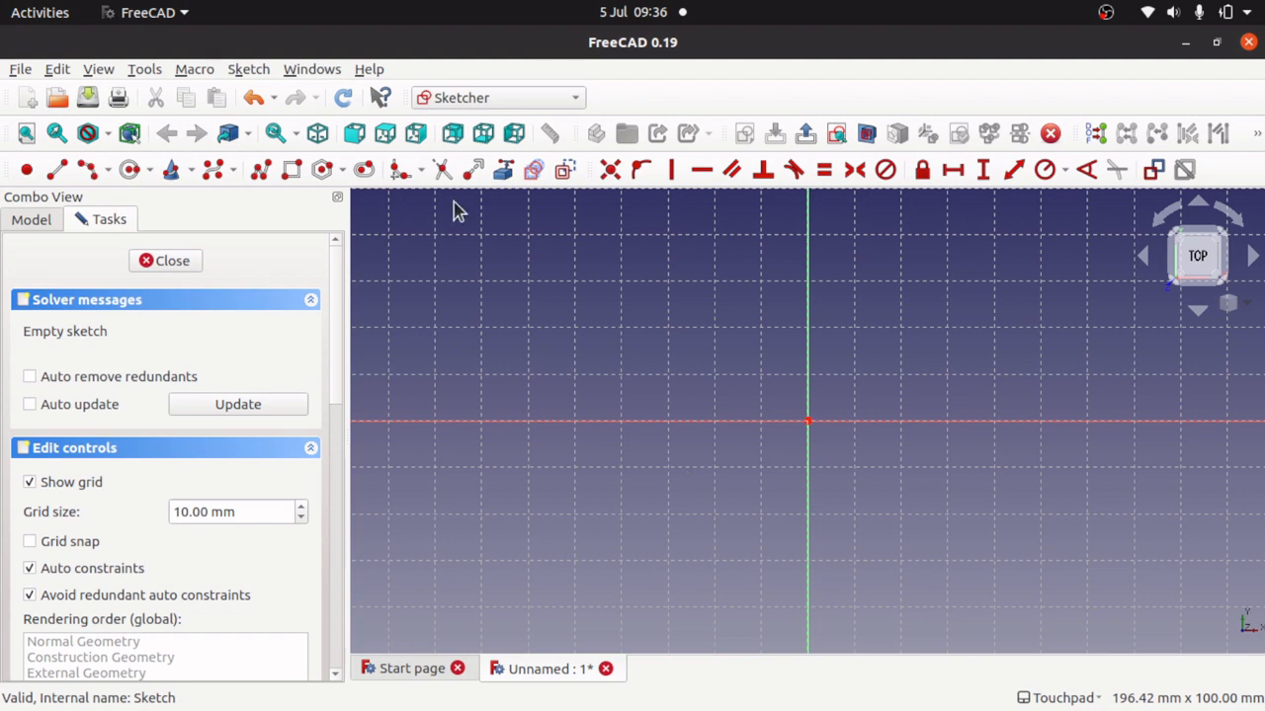
# Step: Draw two circles centred on the horizontal axis, about 21 mm radius left of the origin and about 34 mm radius right of it
pyautogui.click(129, 174)
pyautogui.click(629, 420)
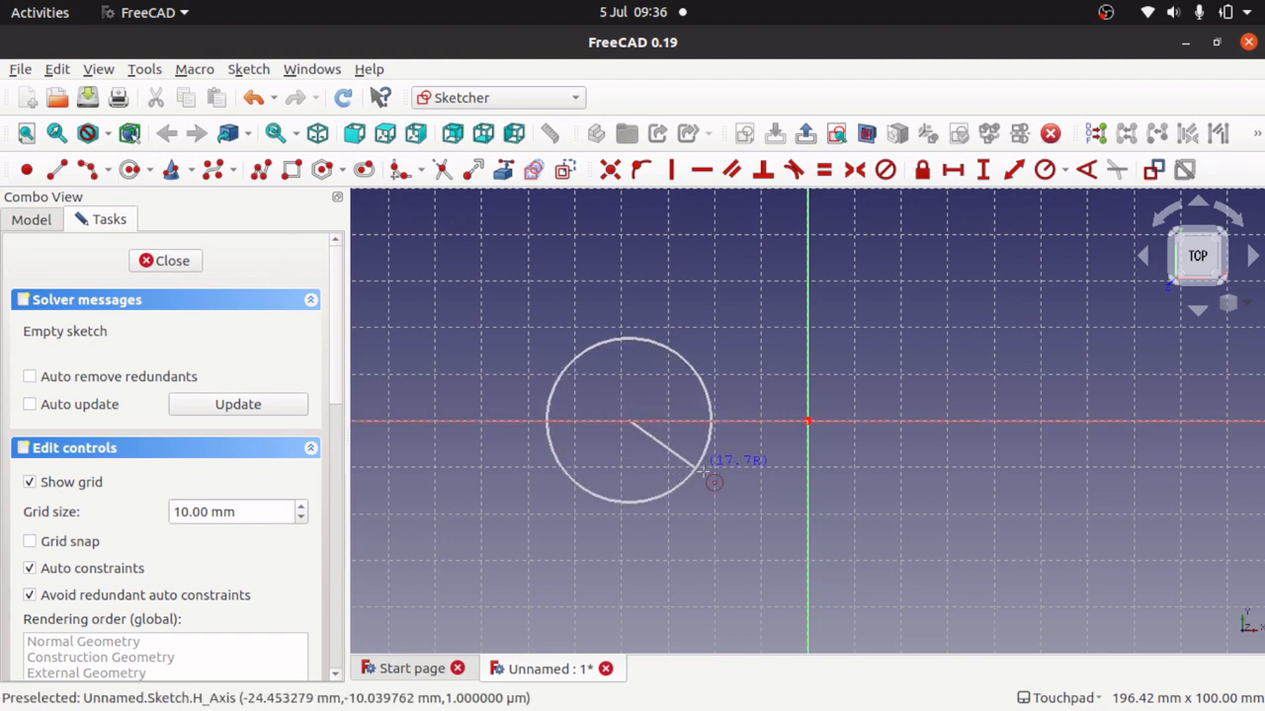
pyautogui.click(710, 480)
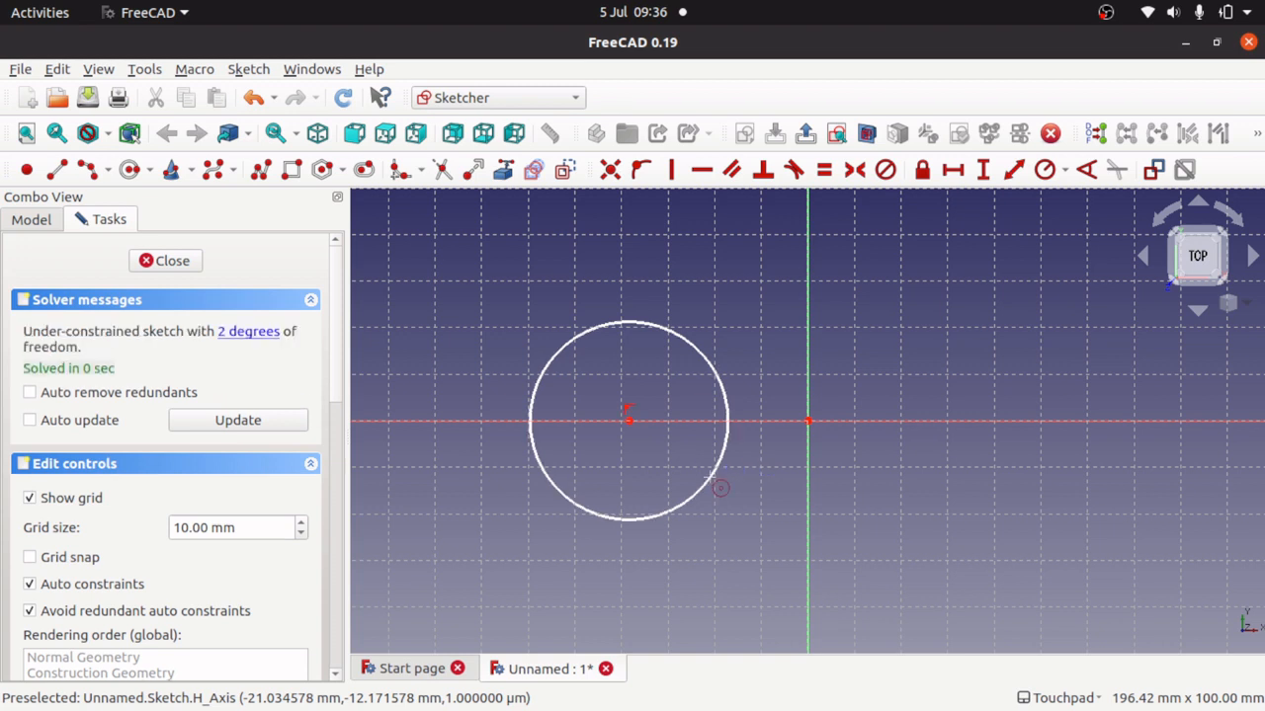
pyautogui.click(965, 421)
pyautogui.click(1109, 514)
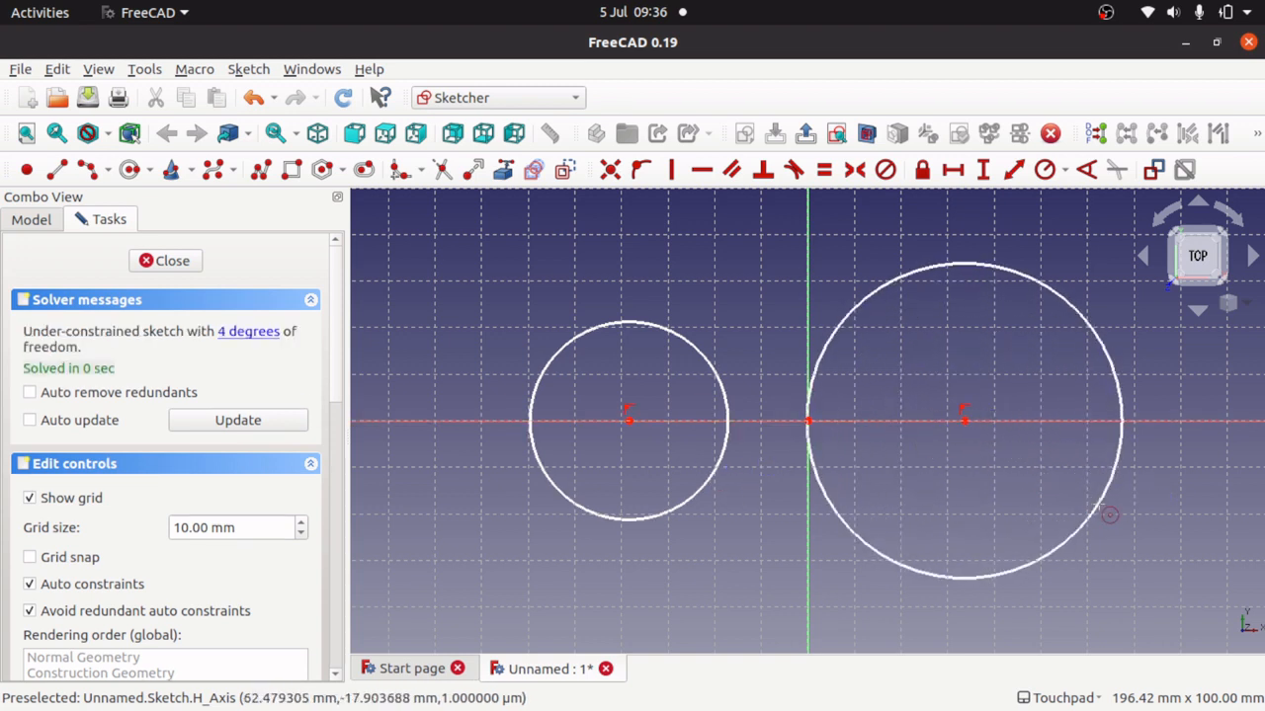
# Step: Draw a centre-point arc above the horizontal axis, with its endpoints on the upper parts of the two circles
pyautogui.click(88, 169)
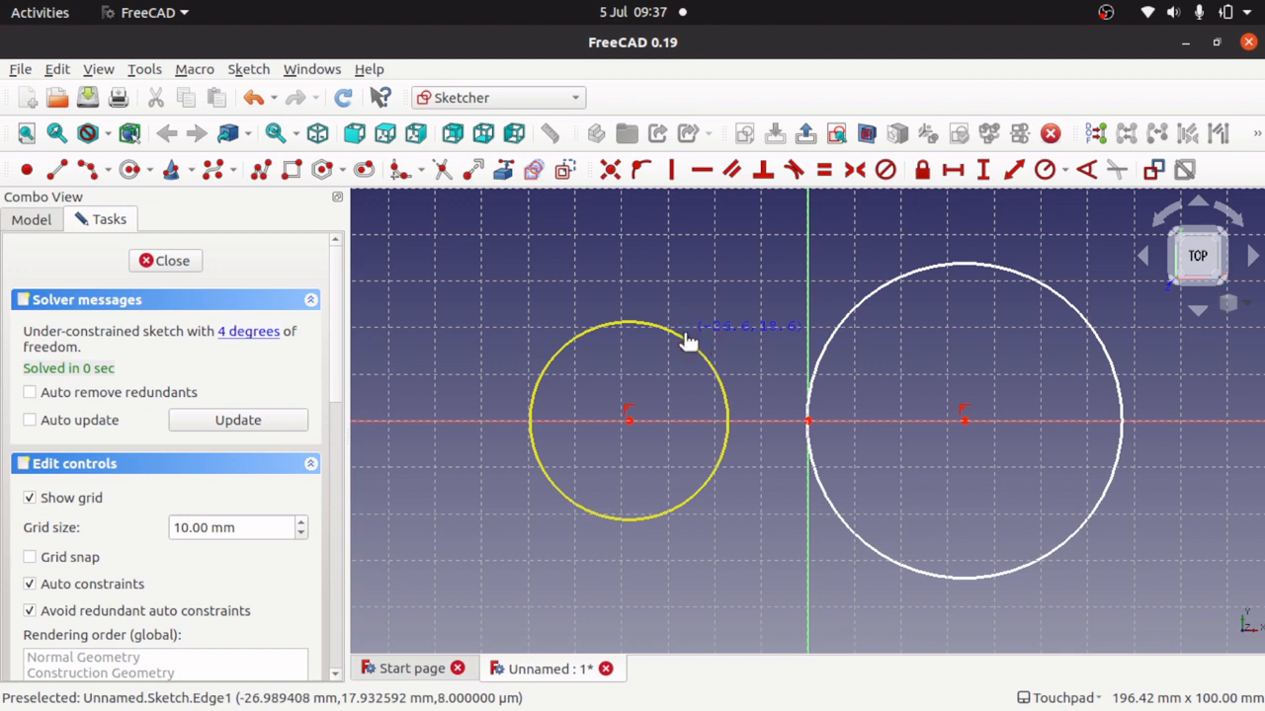
pyautogui.click(790, 306)
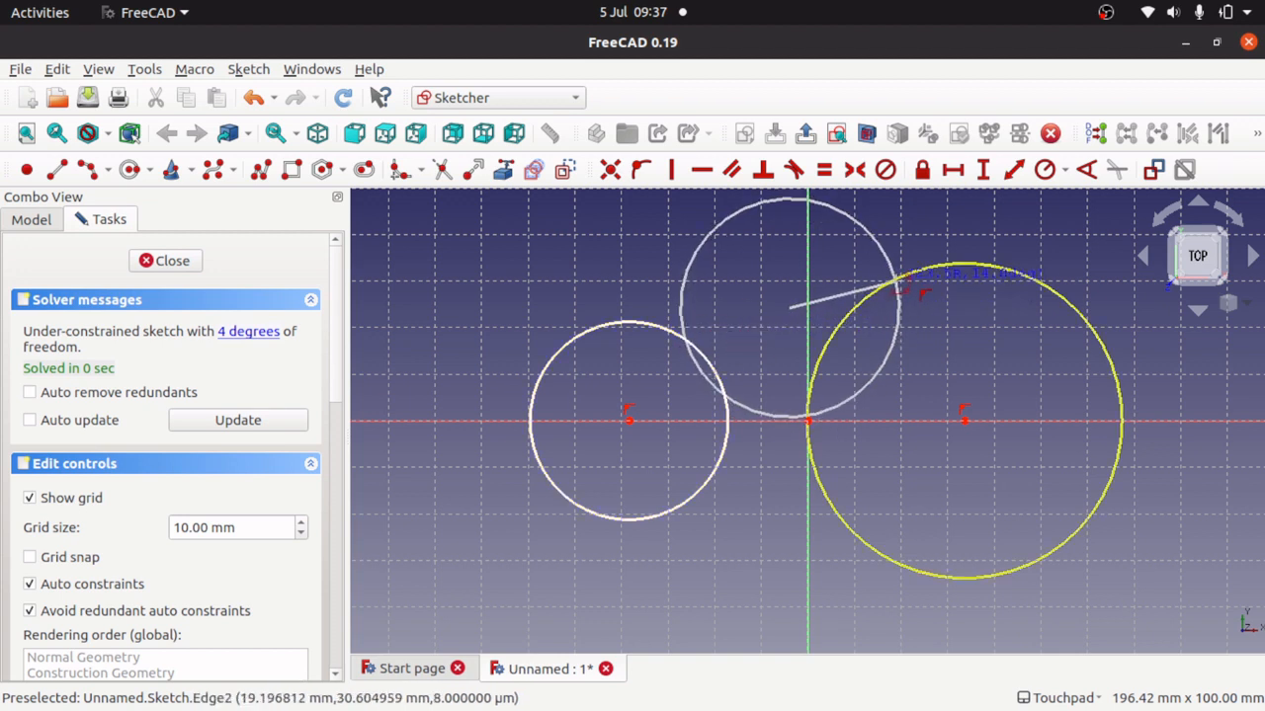
pyautogui.click(898, 285)
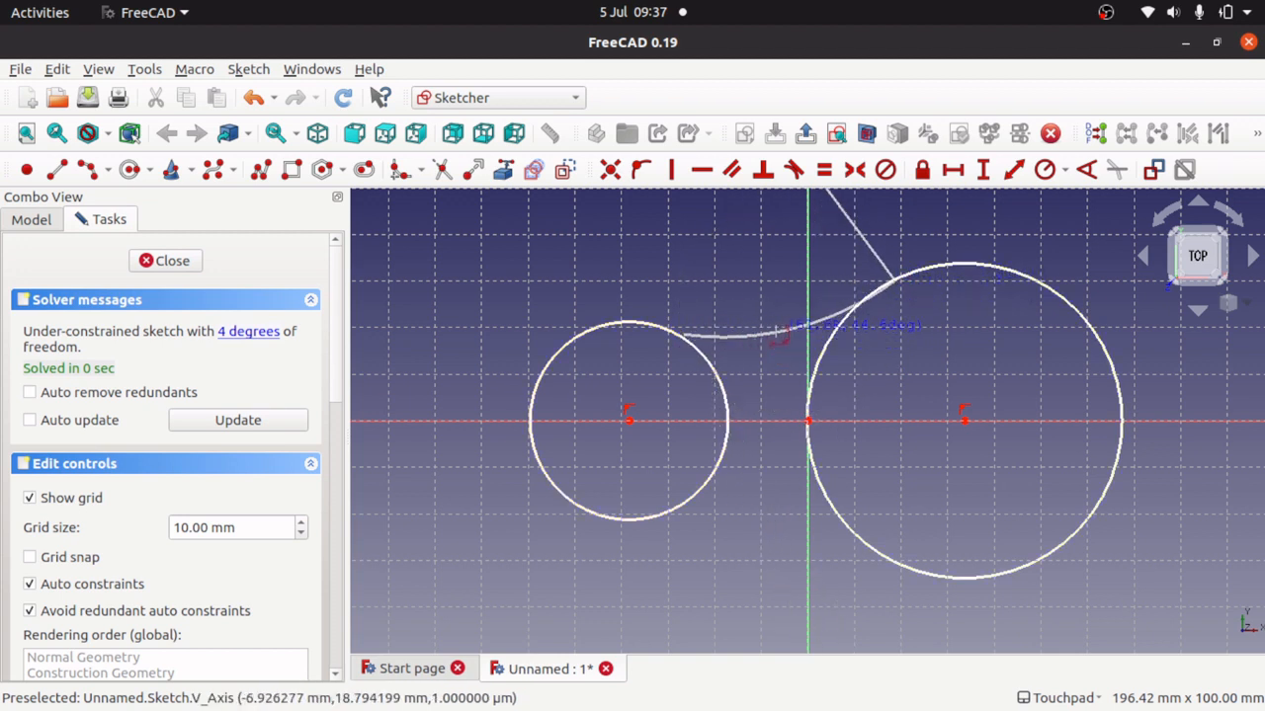
pyautogui.click(777, 336)
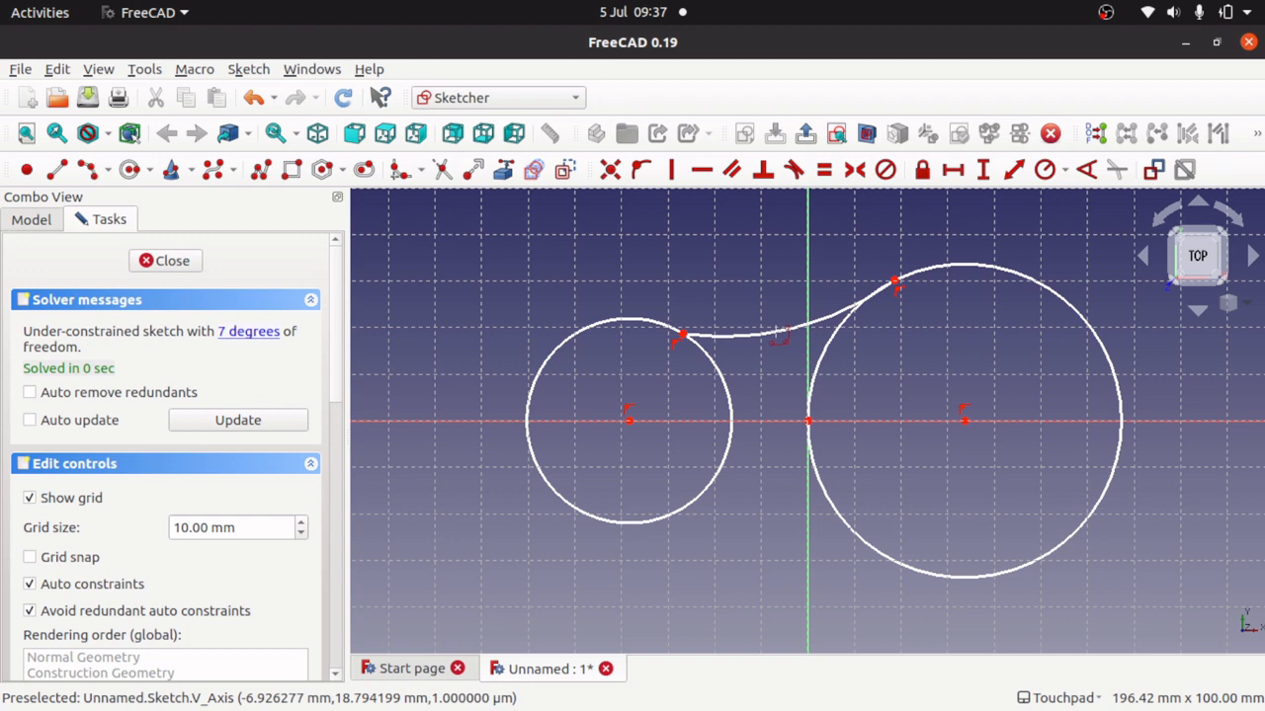
# Step: Constrain the upper arc tangent to the large circle and to the small circle
pyautogui.click(805, 331)
pyautogui.click(828, 358)
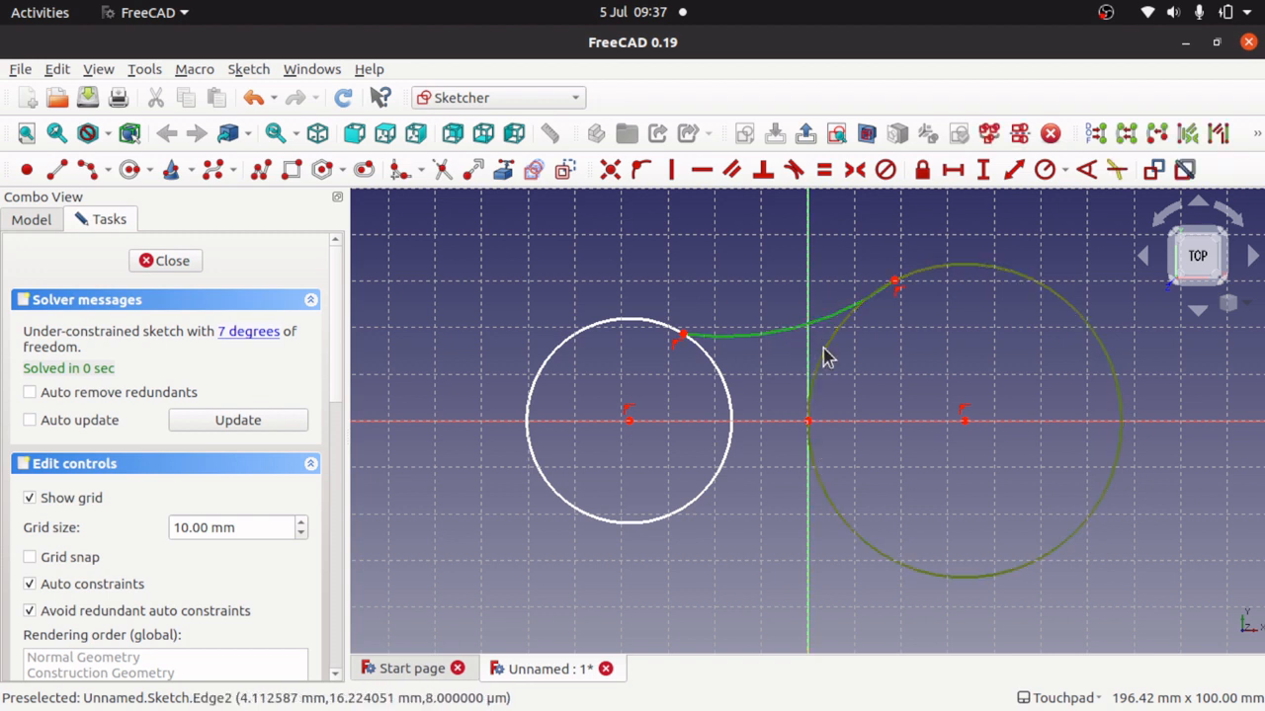
pyautogui.click(794, 169)
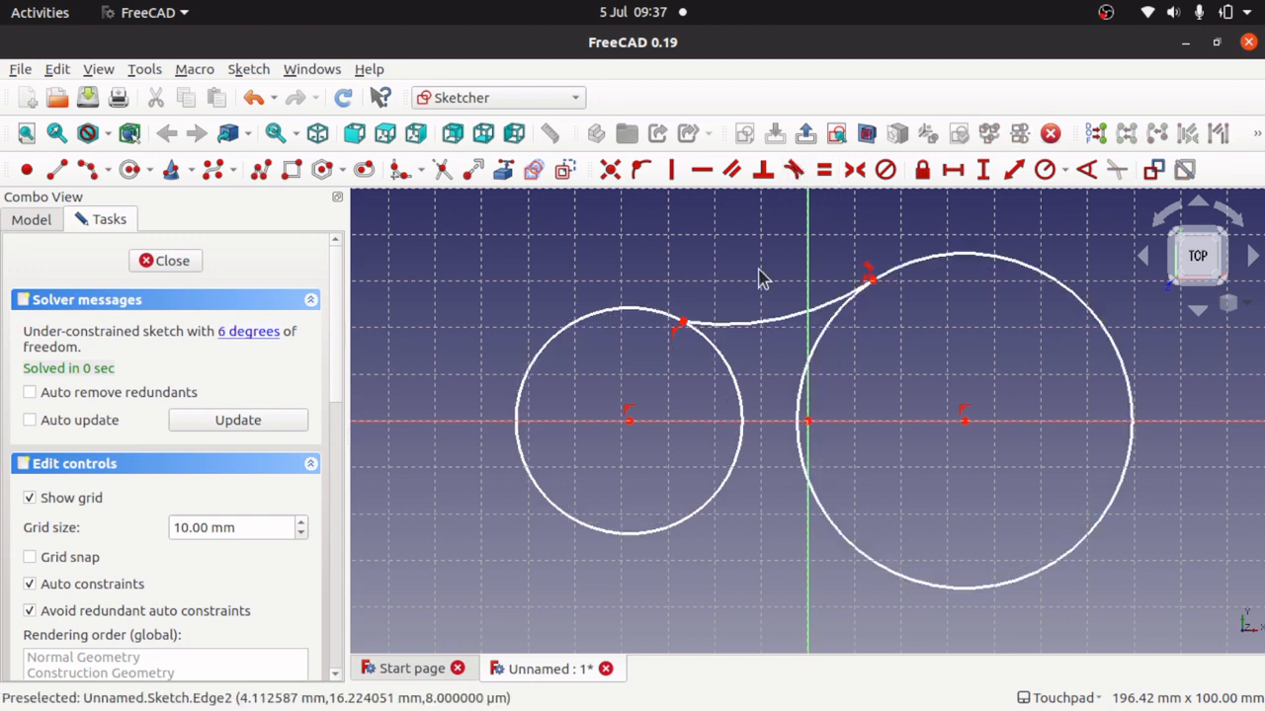
pyautogui.click(736, 375)
pyautogui.click(748, 324)
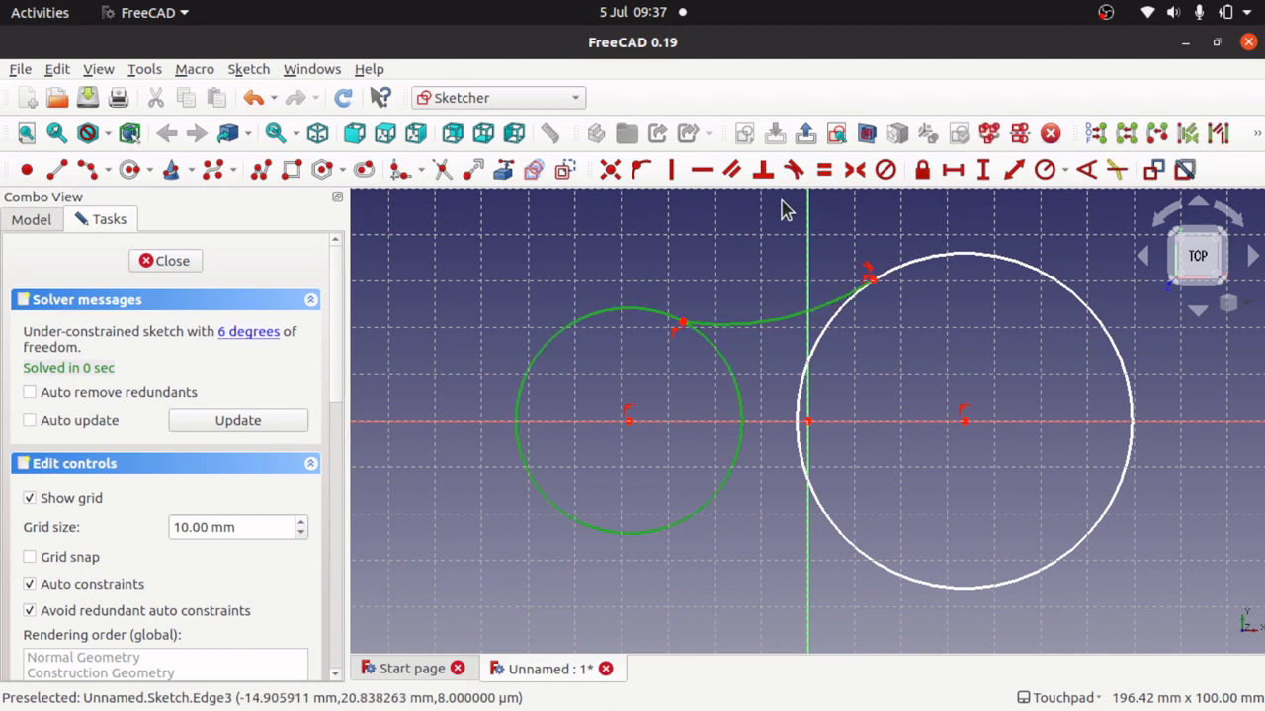
pyautogui.click(794, 169)
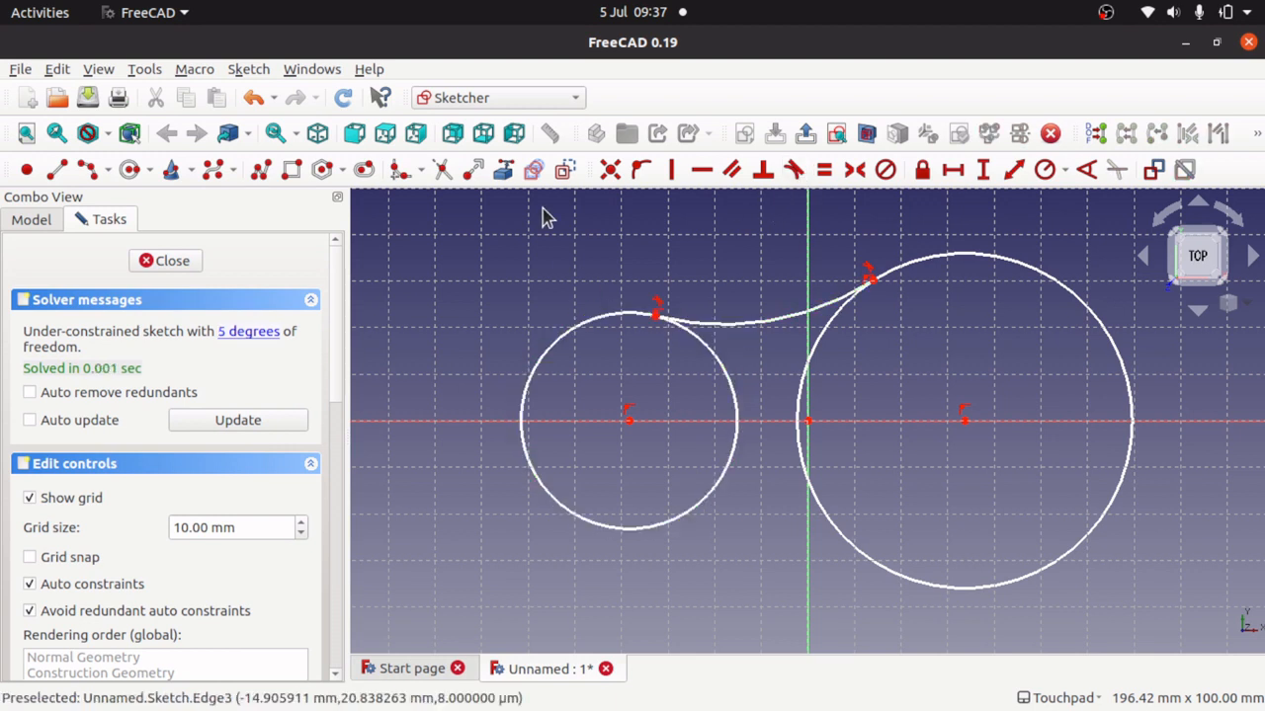
# Step: Draw a centre-point arc below the horizontal axis, with its endpoints on the lower parts of the two circles
pyautogui.click(86, 170)
pyautogui.click(788, 555)
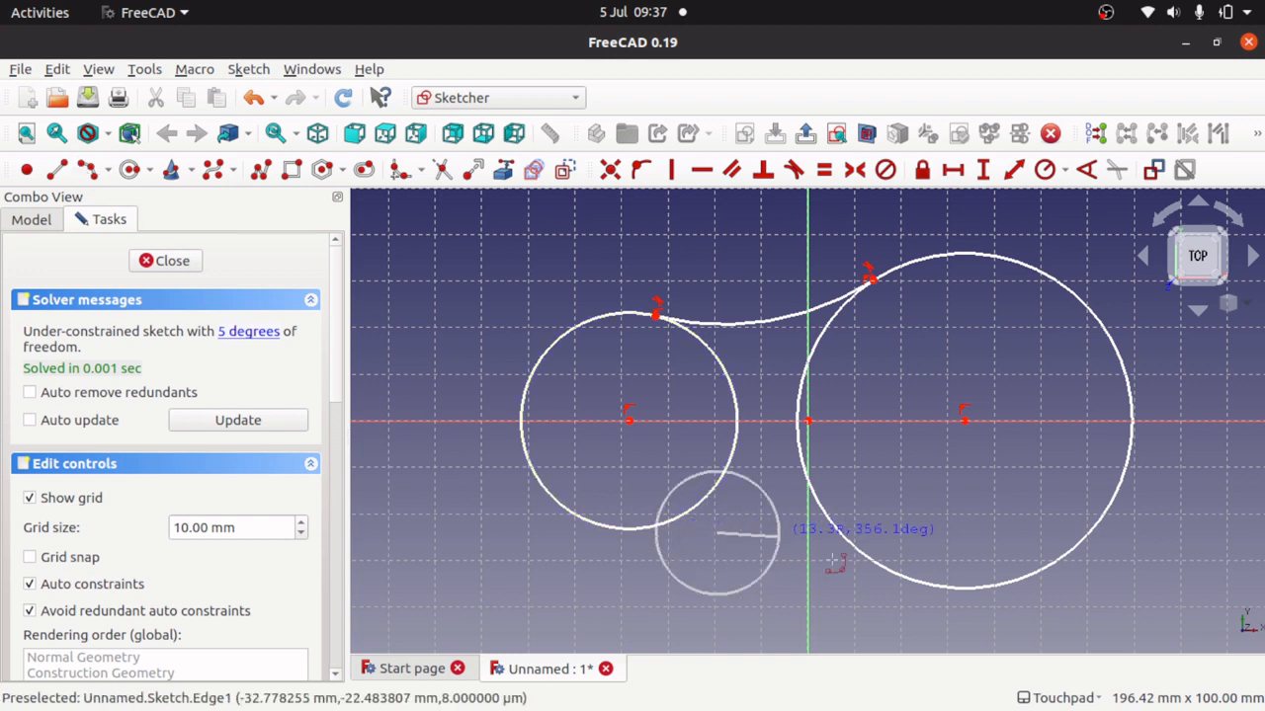
pyautogui.click(922, 581)
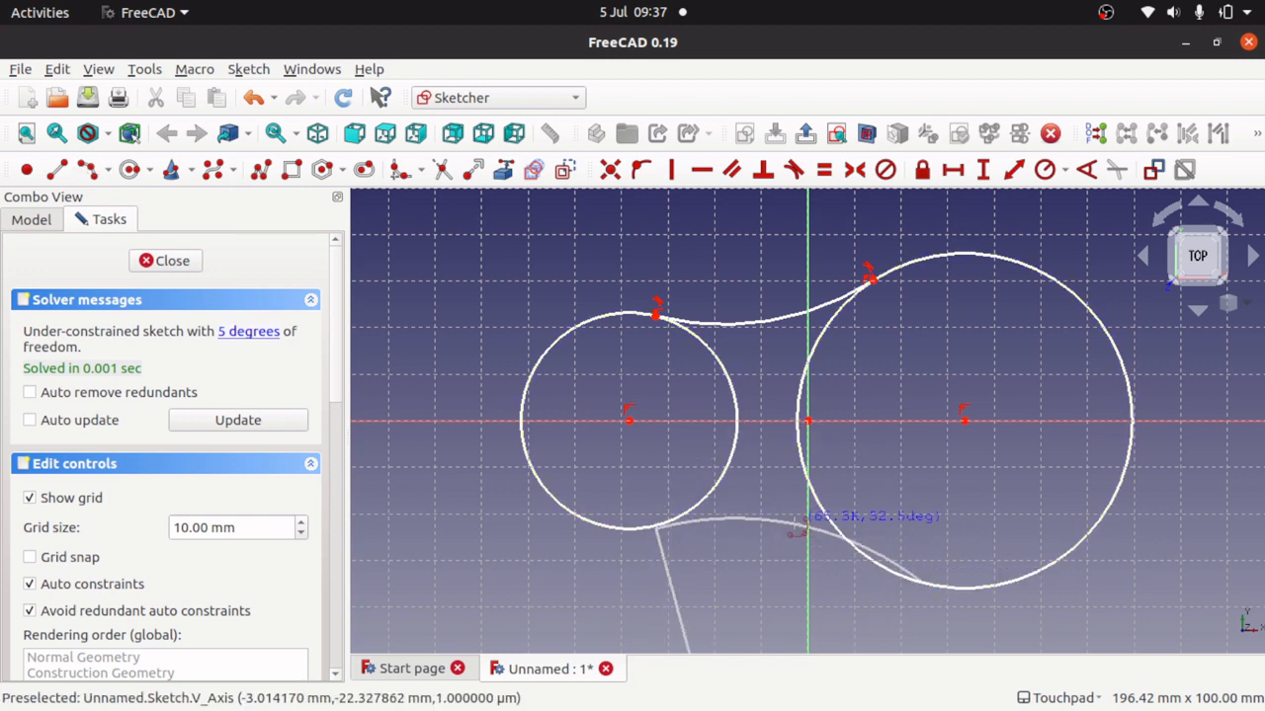
pyautogui.click(796, 541)
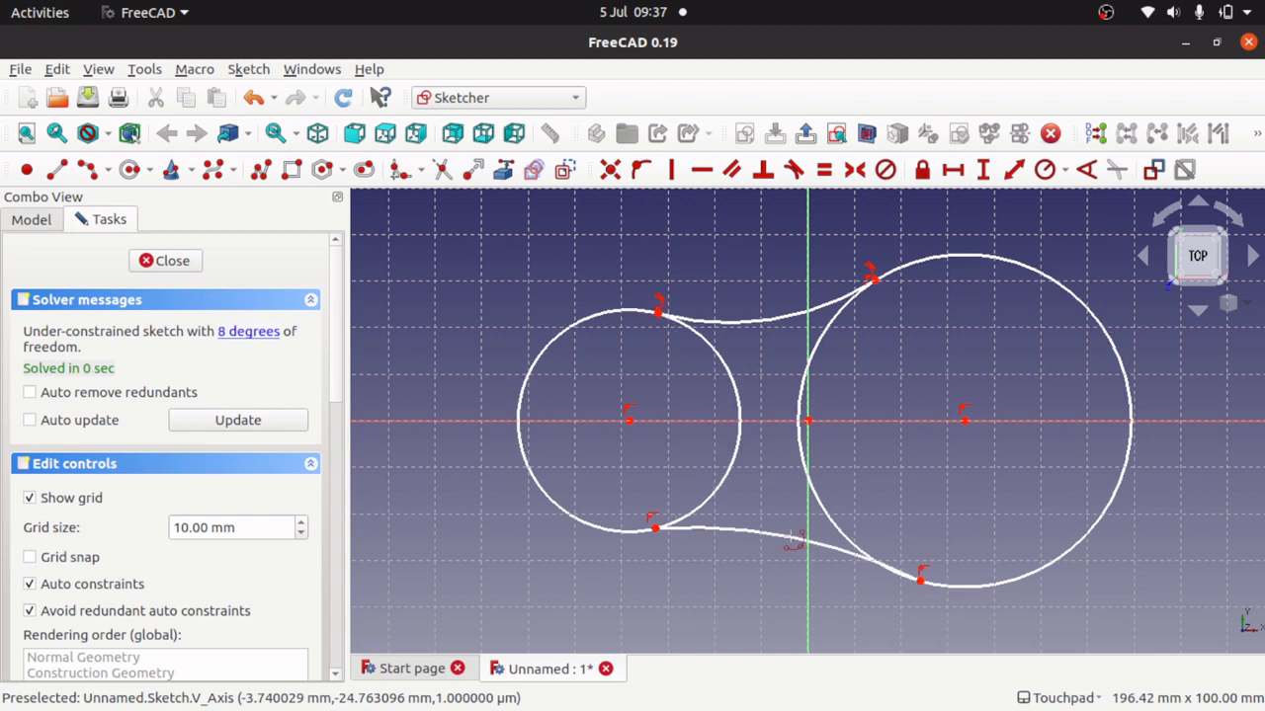
# Step: Constrain the lower arc tangent to the small circle and to the large circle
pyautogui.click(719, 529)
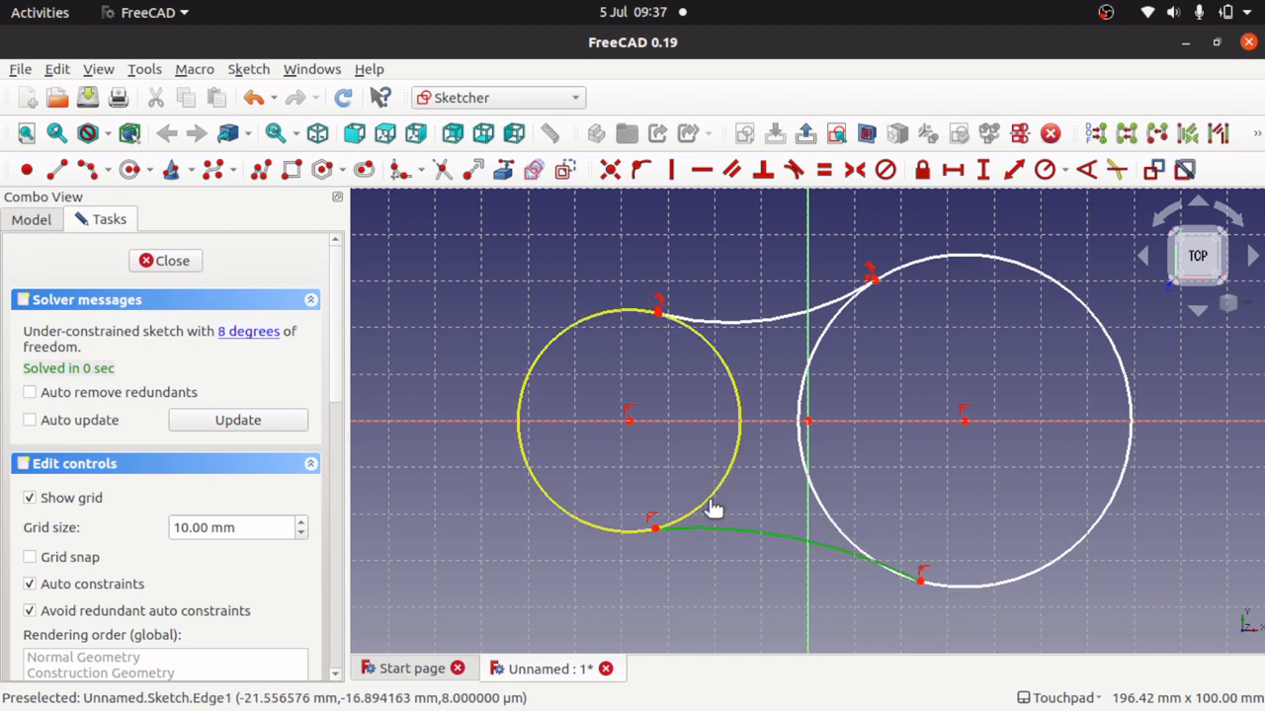
pyautogui.click(710, 500)
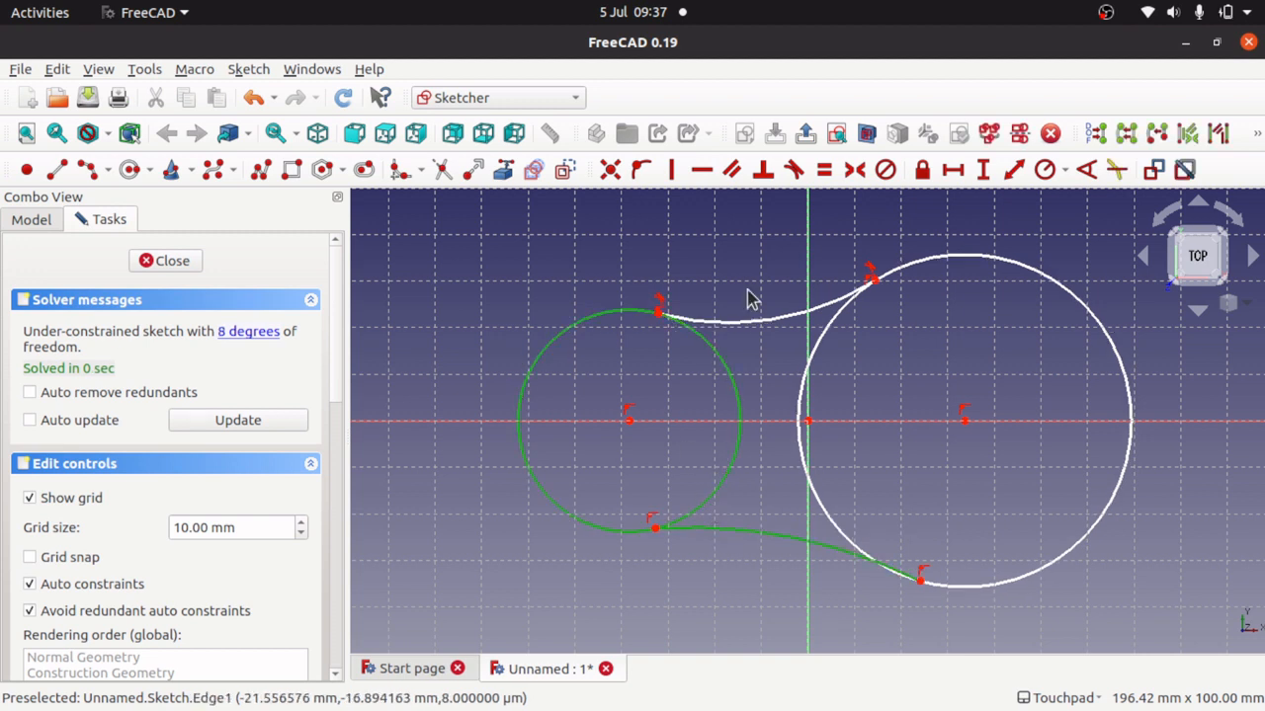
pyautogui.click(793, 169)
pyautogui.click(824, 555)
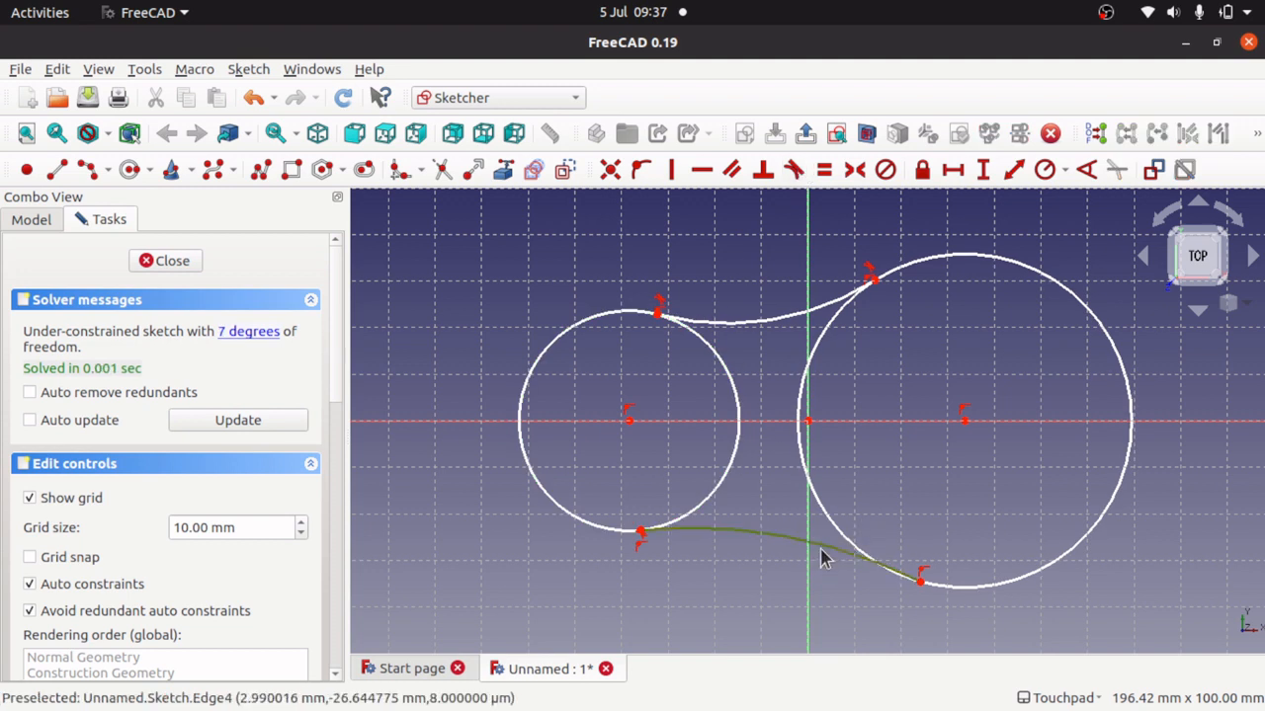
pyautogui.click(844, 544)
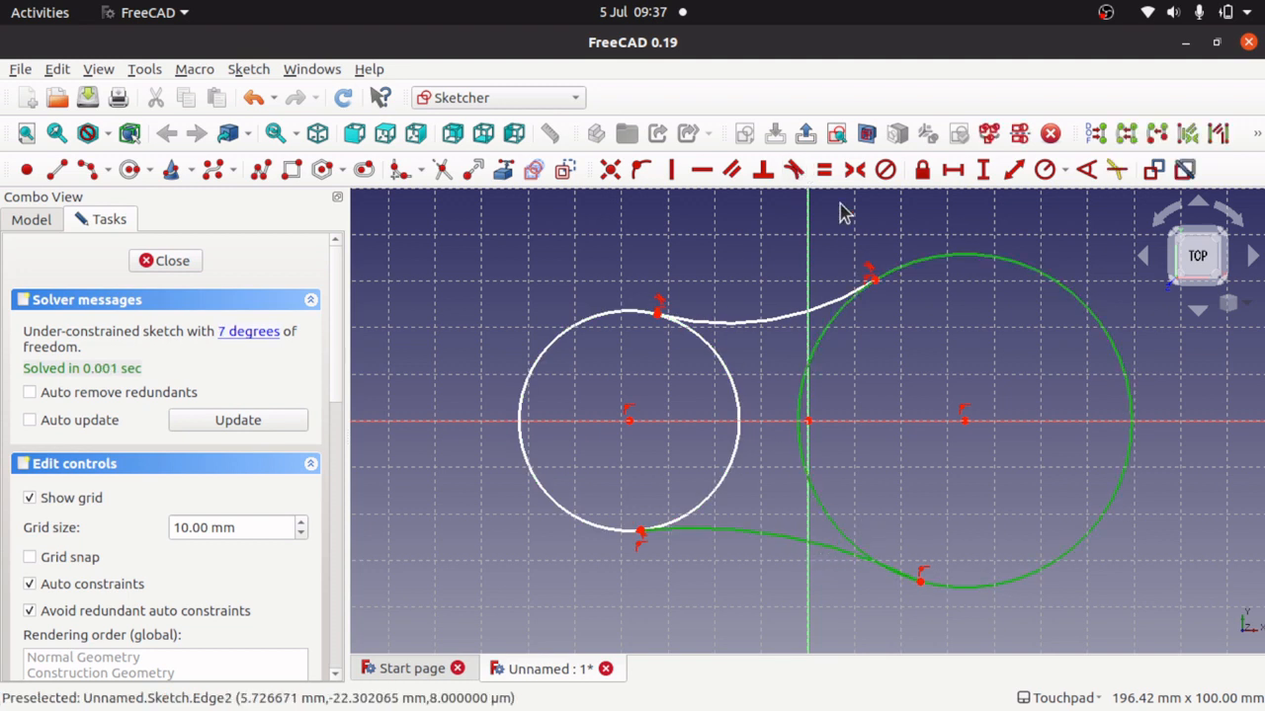
pyautogui.click(793, 170)
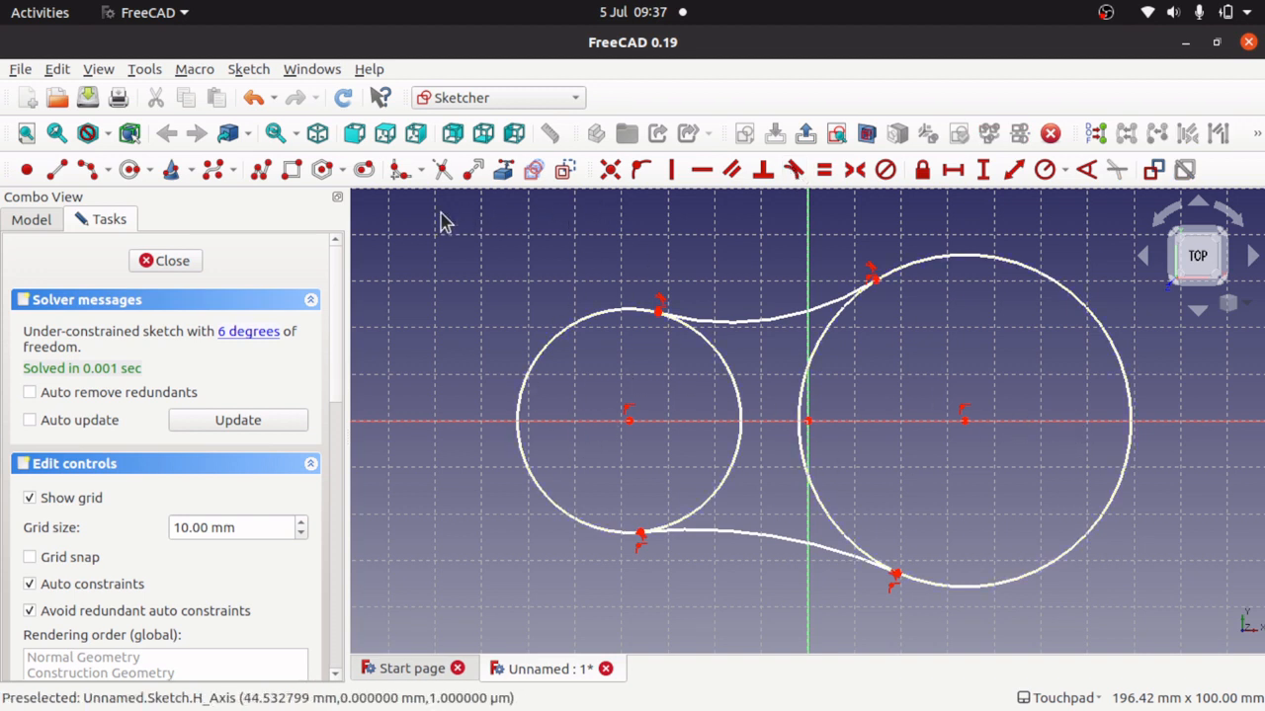
# Step: Trim away the inner portions of both circles between the arc endpoints to form one closed outline
pyautogui.click(443, 176)
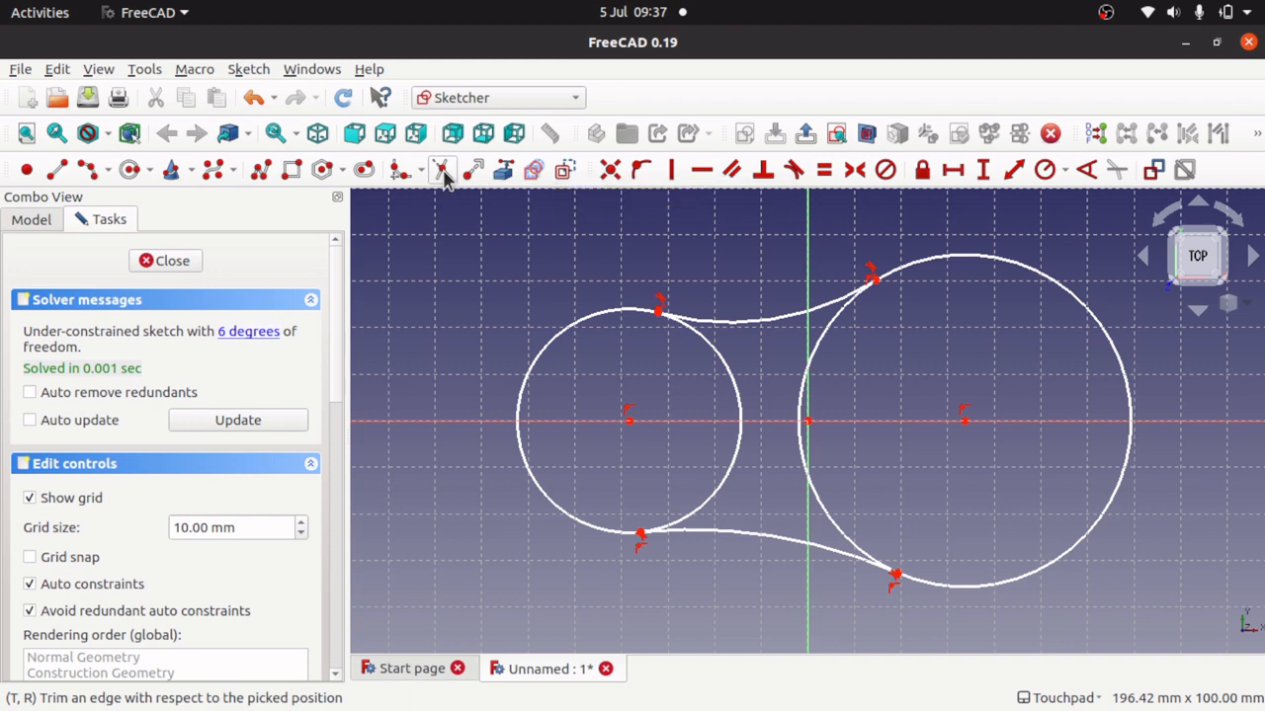
pyautogui.click(742, 444)
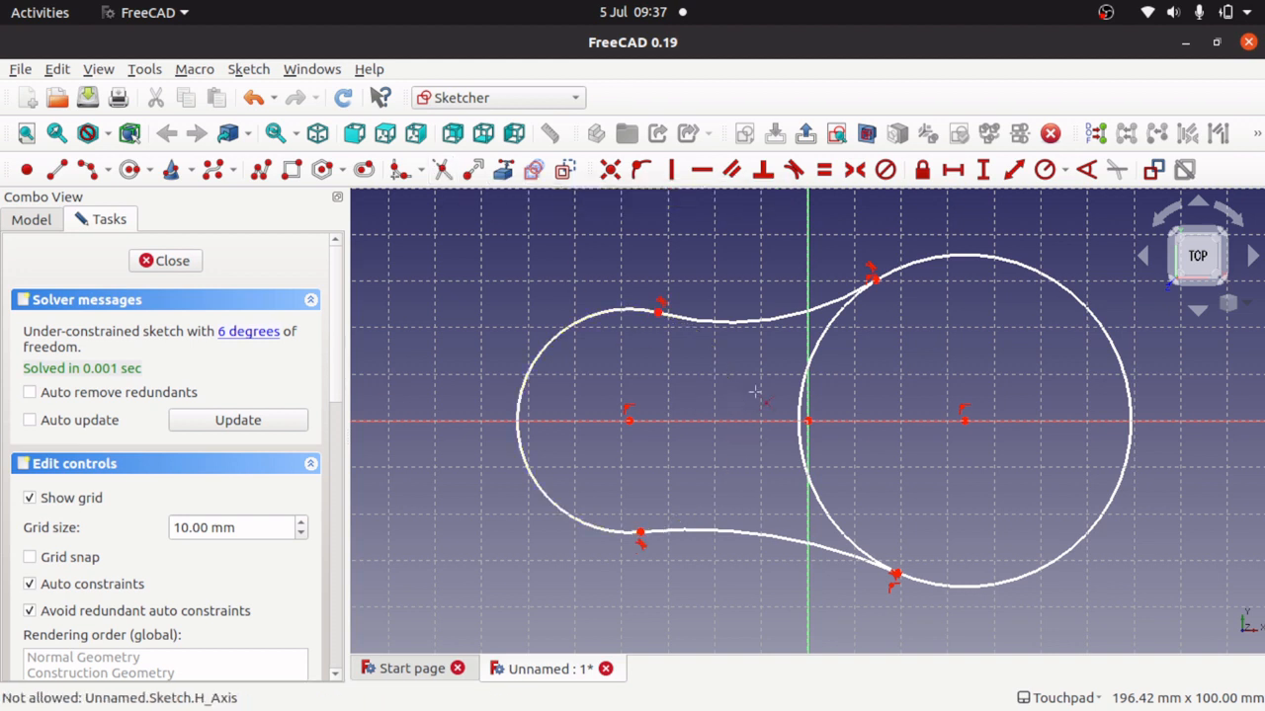
pyautogui.click(822, 338)
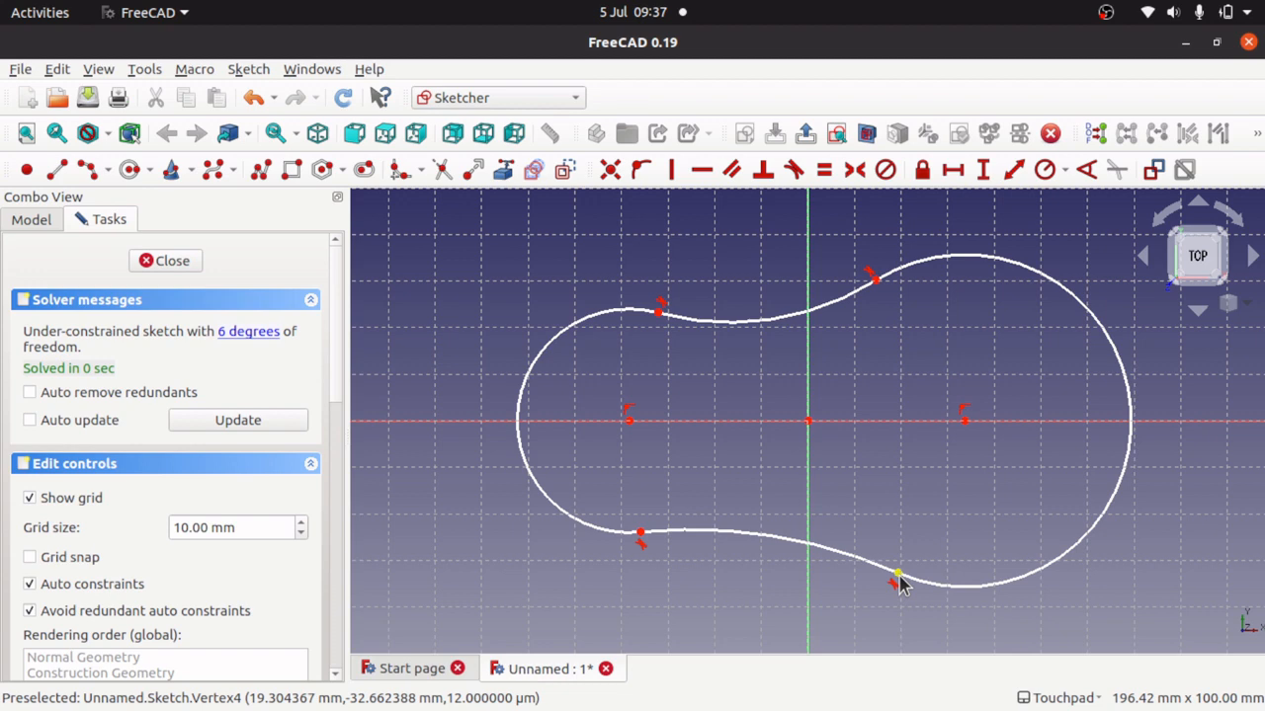
# Step: Try moving the joint between the lower arc and the large arc, undo the move, and close the sketch
pyautogui.moveTo(899, 581)
pyautogui.mouseDown()
pyautogui.moveTo(937, 556)
pyautogui.moveTo(852, 573)
pyautogui.moveTo(952, 557)
pyautogui.moveTo(885, 566)
pyautogui.mouseUp()
pyautogui.hotkey('ctrl', 'z')
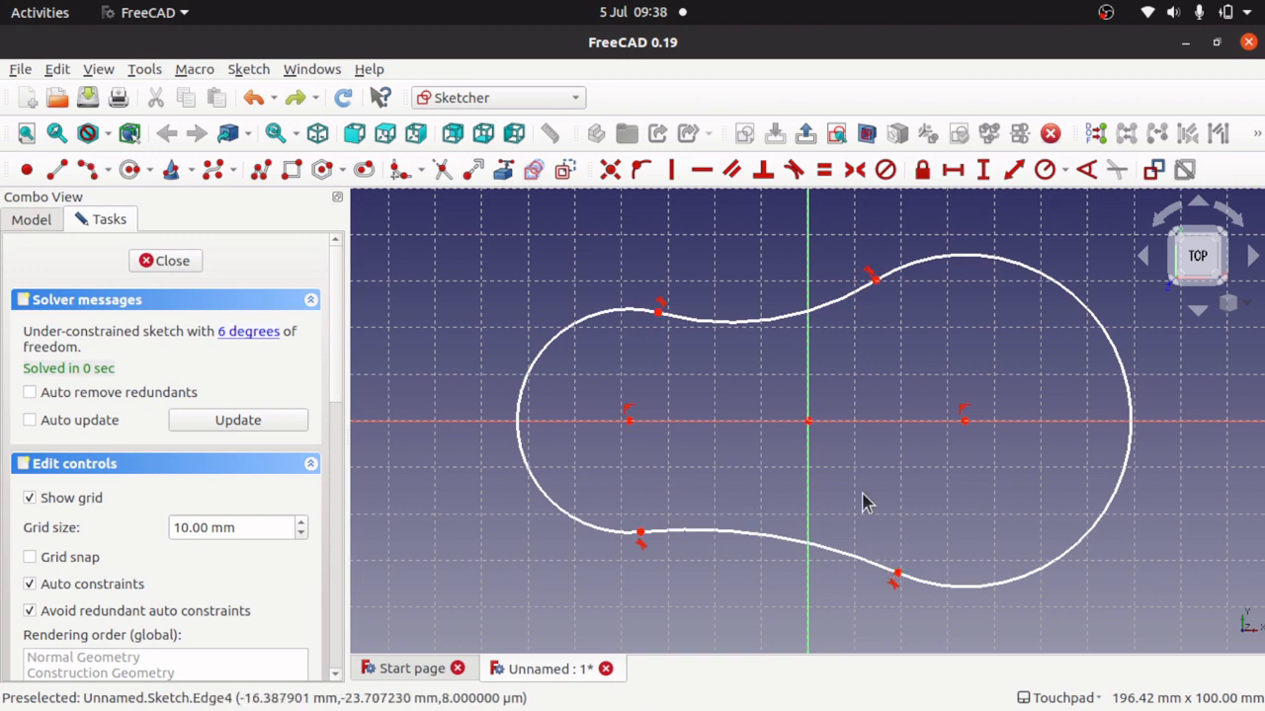
pyautogui.click(170, 261)
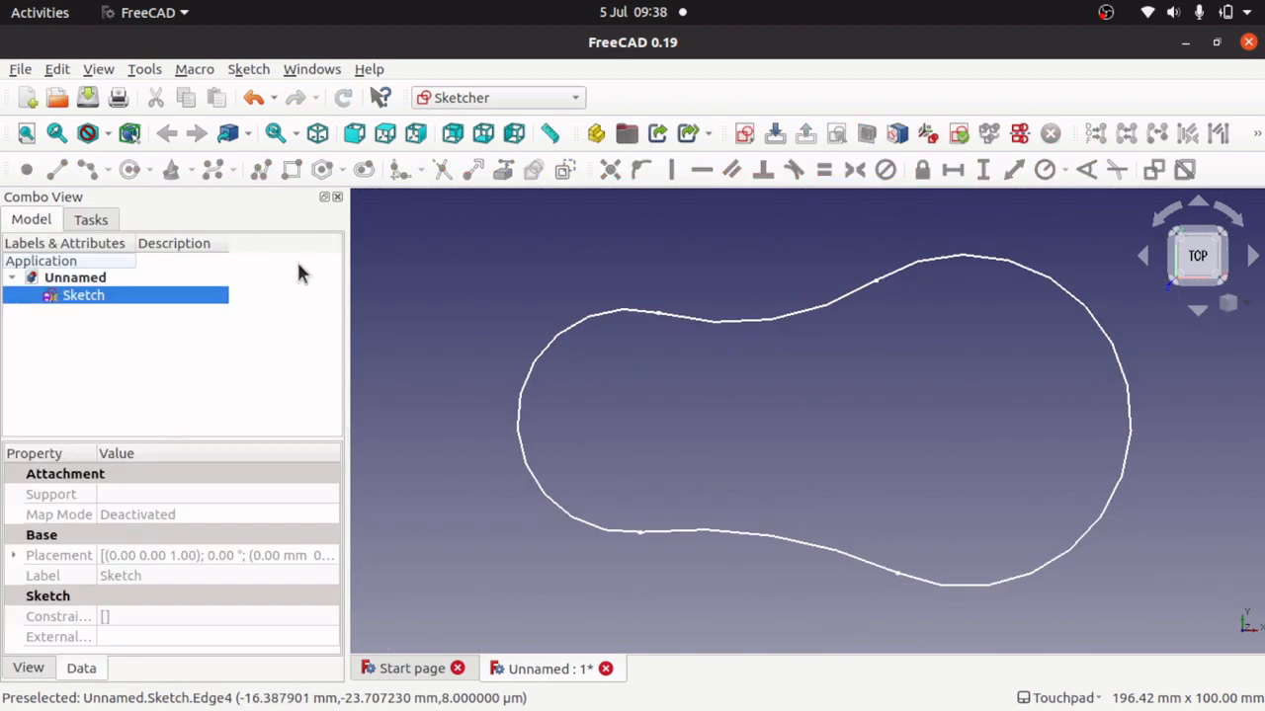
# Step: In the Part workbench, extrude the sketch 10 mm along its normal as a solid
pyautogui.click(466, 103)
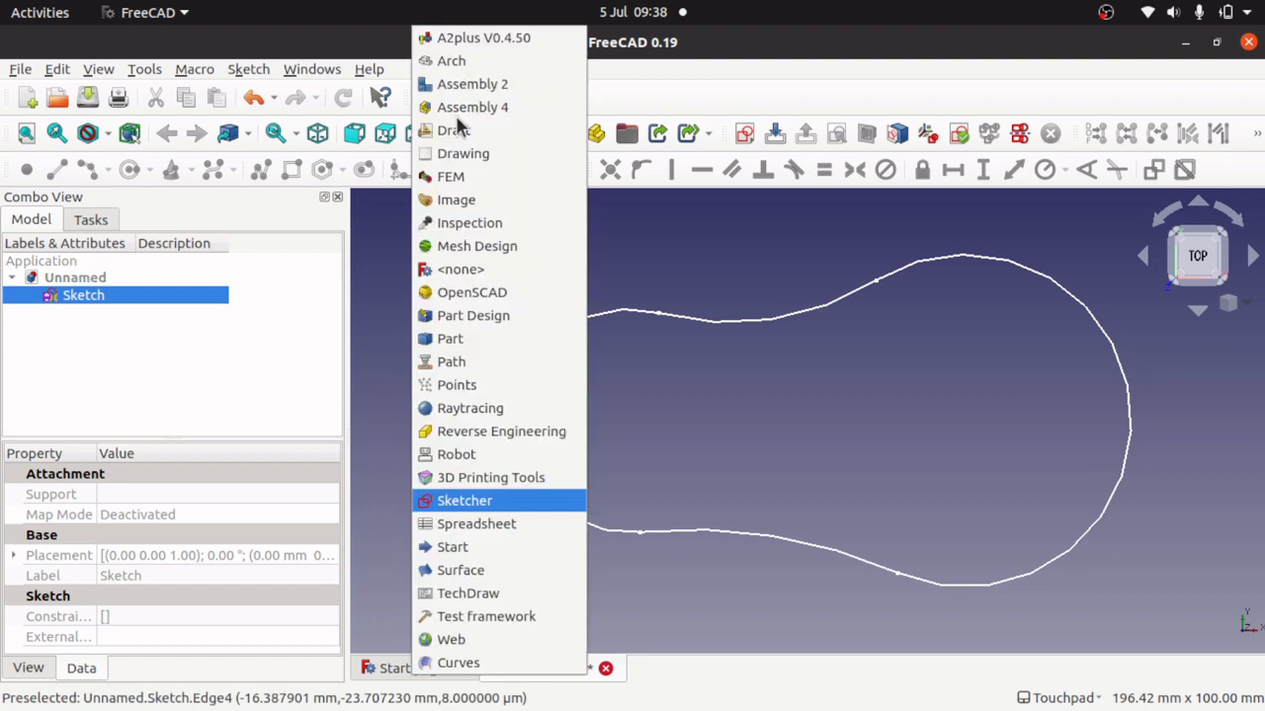
pyautogui.click(448, 341)
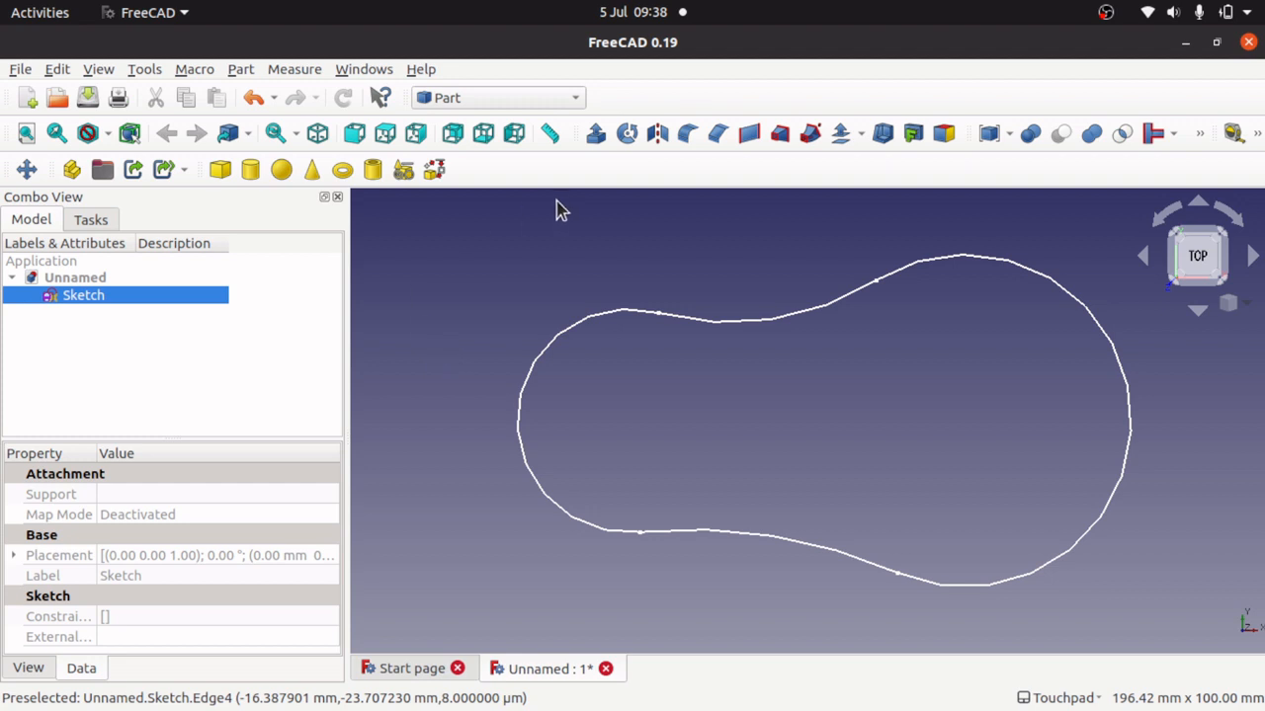
pyautogui.click(600, 140)
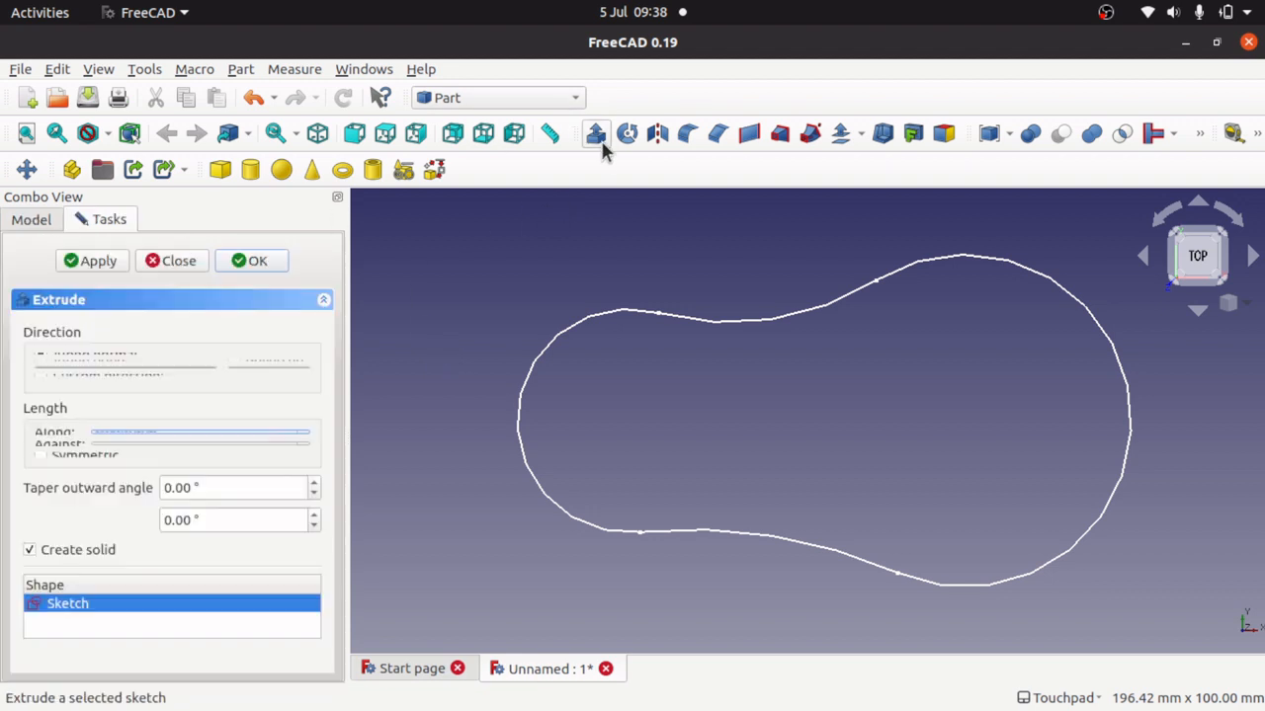
pyautogui.click(251, 270)
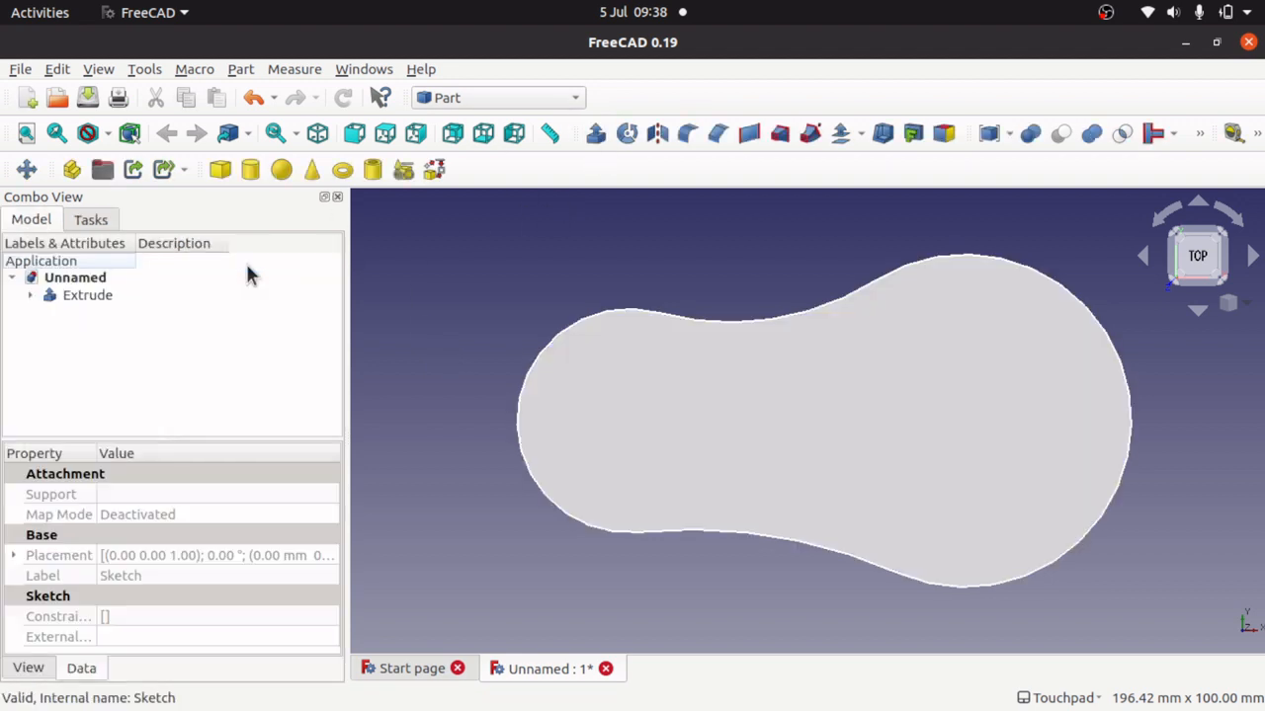
# Step: Examine the extruded solid's side faces and the seams between them from several angles, and select the extrusion
pyautogui.keyDown('alt'); pyautogui.moveTo(731, 580); pyautogui.dragTo(790, 476); pyautogui.keyUp('alt')
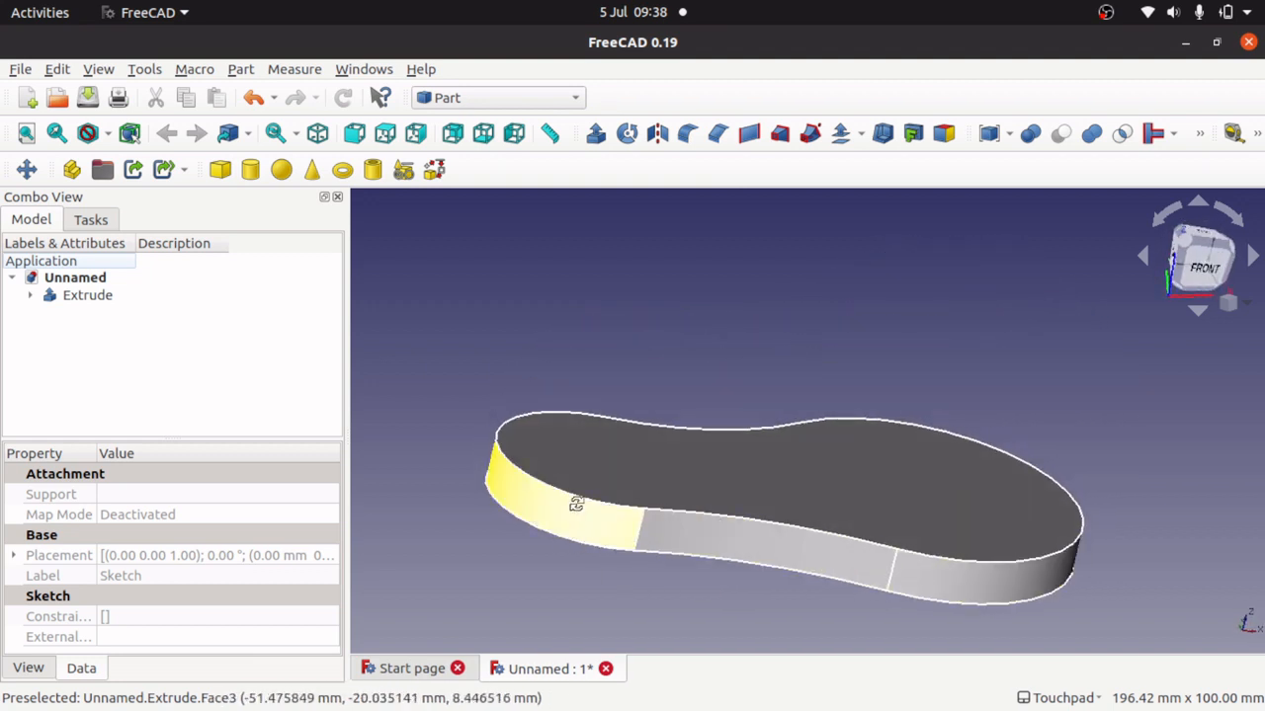
pyautogui.keyDown('alt'); pyautogui.moveTo(576, 505); pyautogui.dragTo(1084, 401); pyautogui.keyUp('alt')
pyautogui.click(1083, 403)
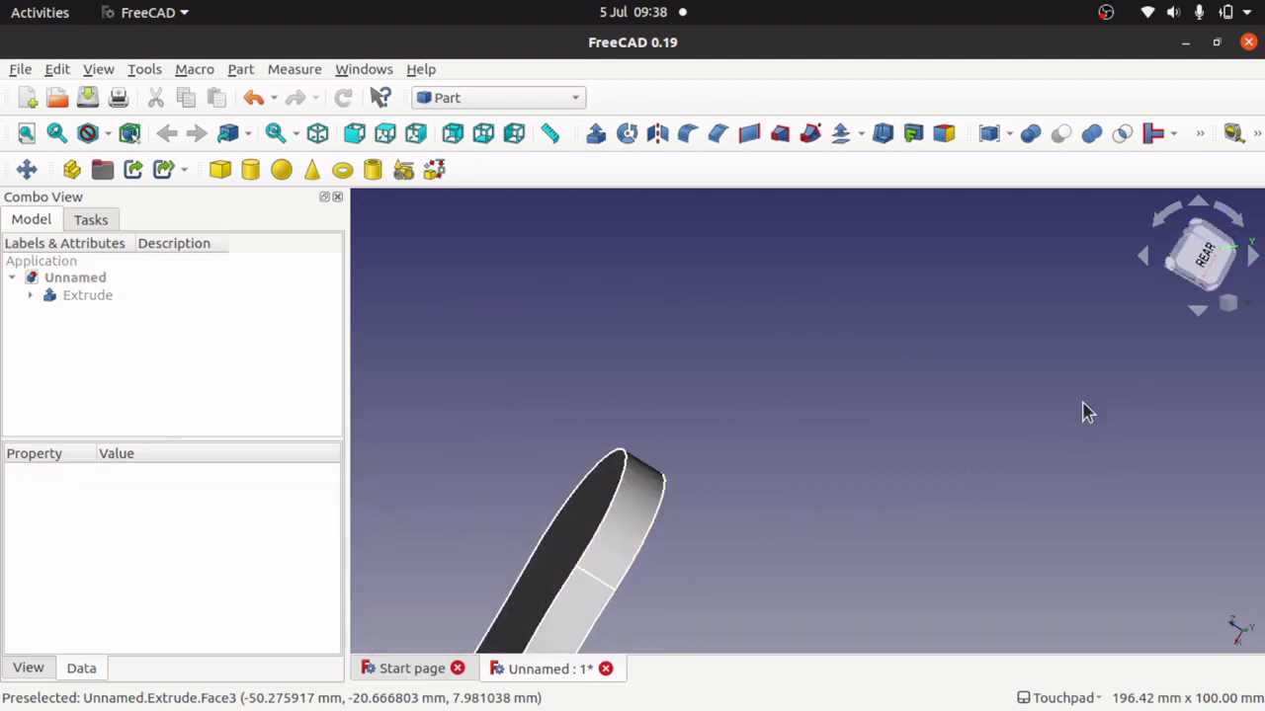
pyautogui.scroll(-4, 1083, 403)
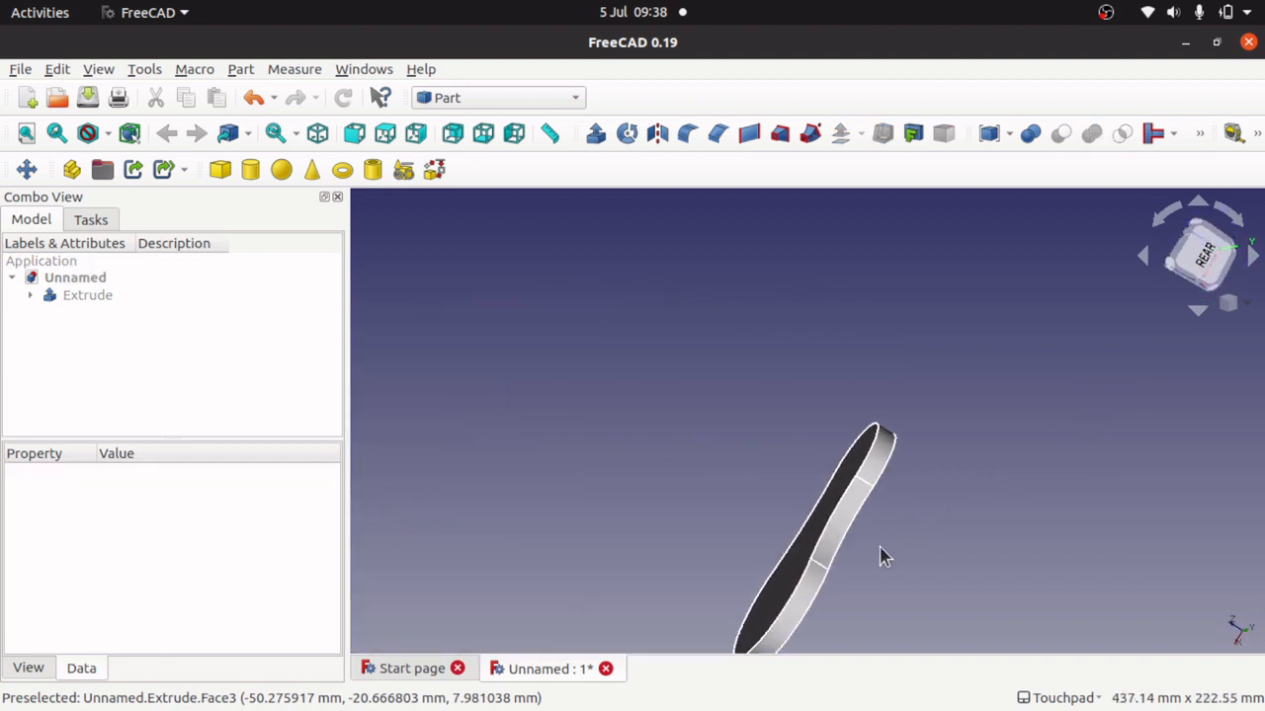
pyautogui.scroll(-2, 883, 556)
pyautogui.scroll(6, 883, 556)
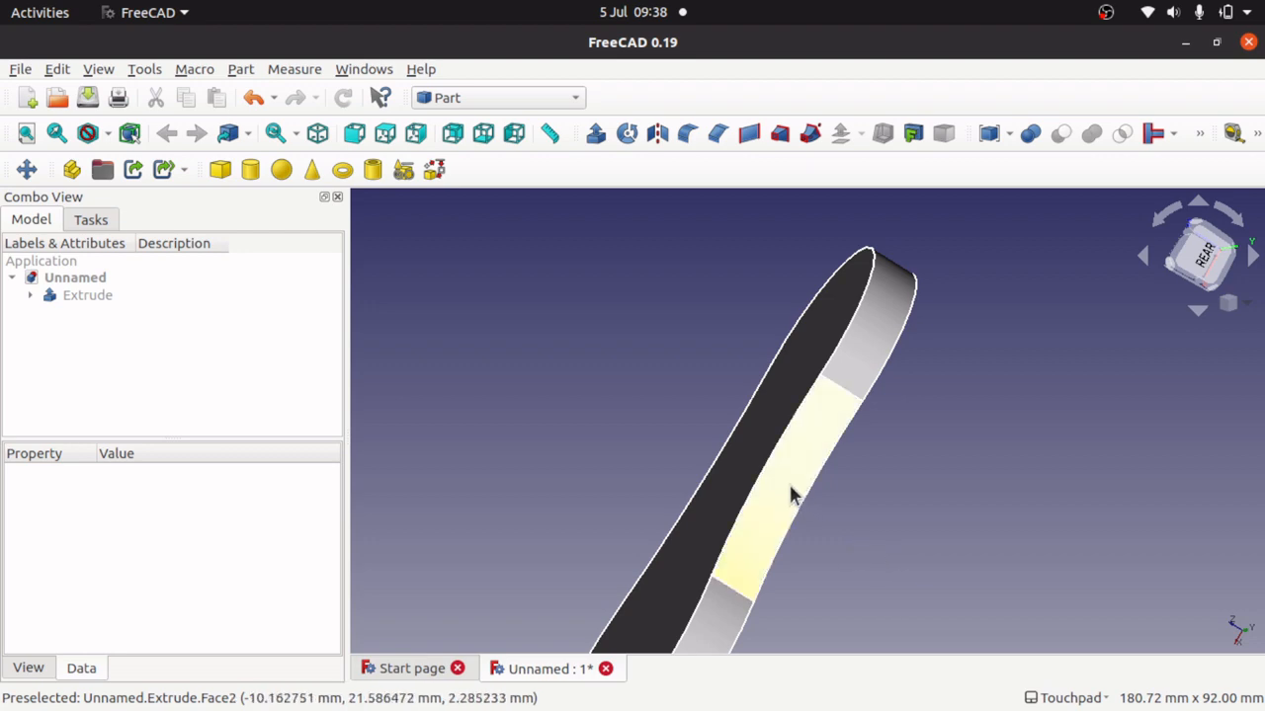
pyautogui.keyDown('alt'); pyautogui.moveTo(799, 398); pyautogui.dragTo(1090, 345); pyautogui.keyUp('alt')
pyautogui.keyDown('alt'); pyautogui.moveTo(646, 485); pyautogui.dragTo(741, 412); pyautogui.keyUp('alt')
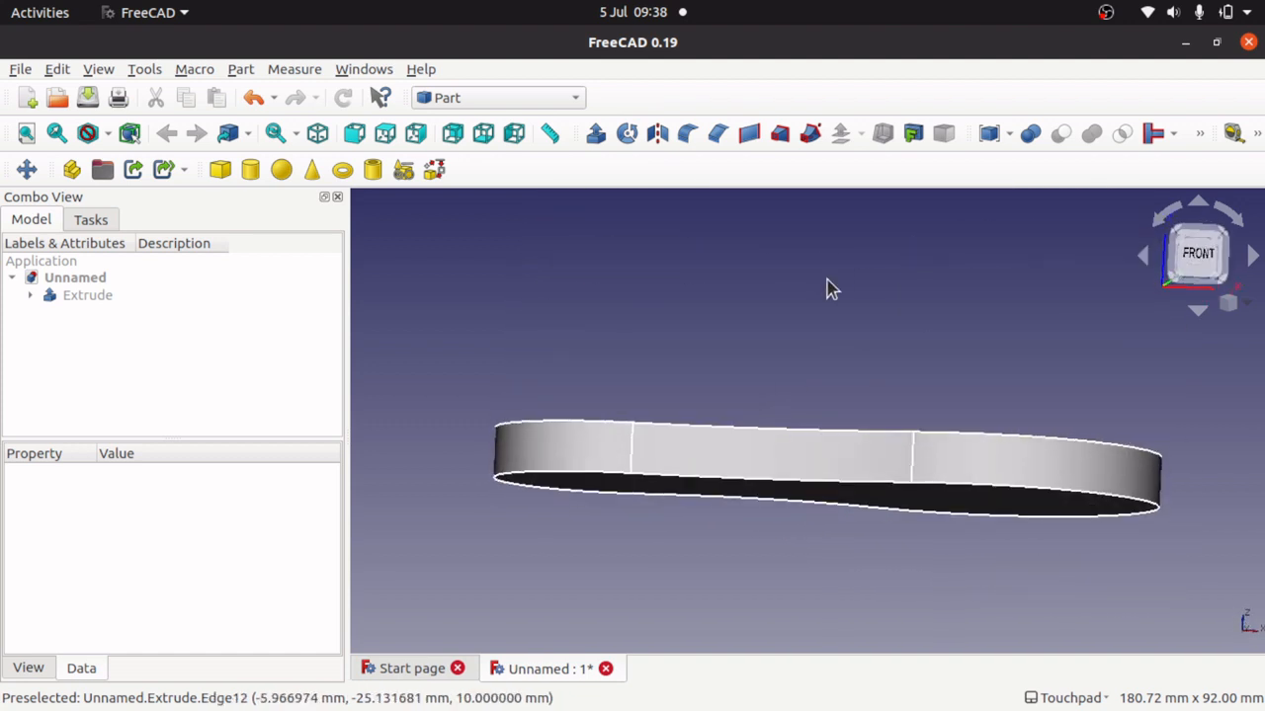
pyautogui.keyDown('alt'); pyautogui.moveTo(688, 257); pyautogui.dragTo(720, 438); pyautogui.keyUp('alt')
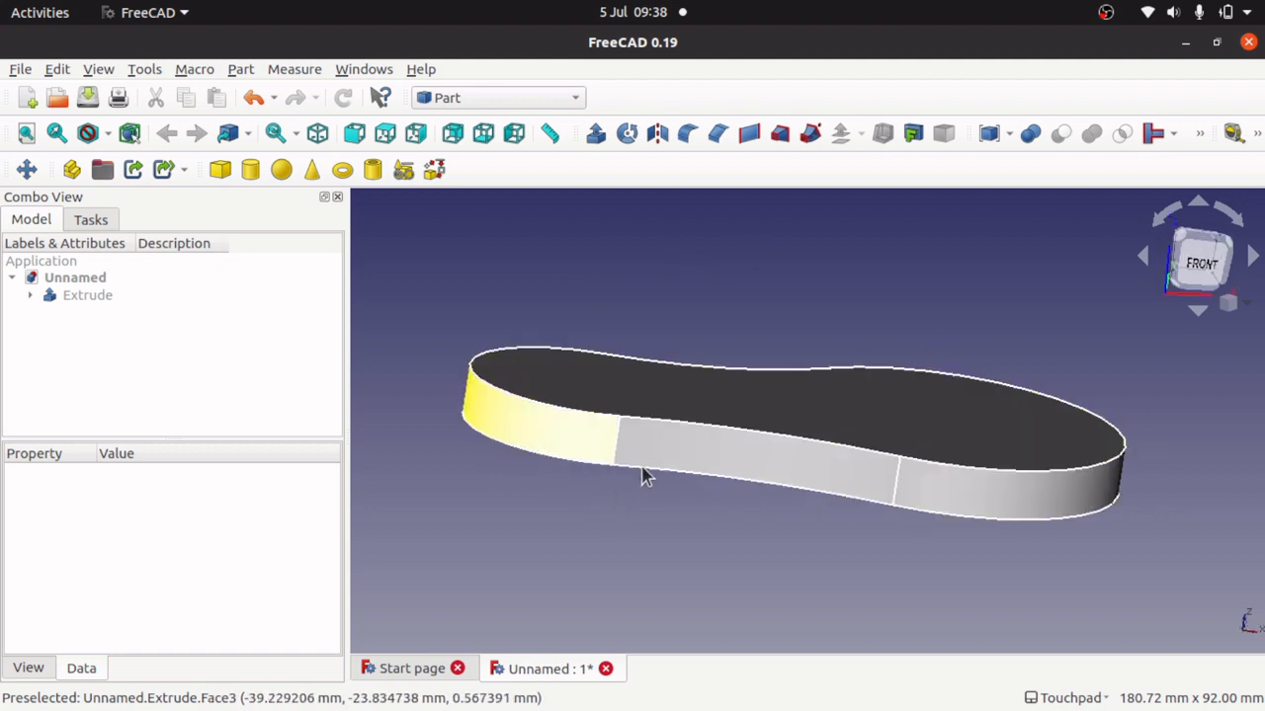
pyautogui.moveTo(827, 260)
pyautogui.keyDown('alt'); pyautogui.mouseDown()
pyautogui.moveTo(830, 359)
pyautogui.moveTo(842, 275)
pyautogui.mouseUp(); pyautogui.keyUp('alt')
pyautogui.click(77, 296)
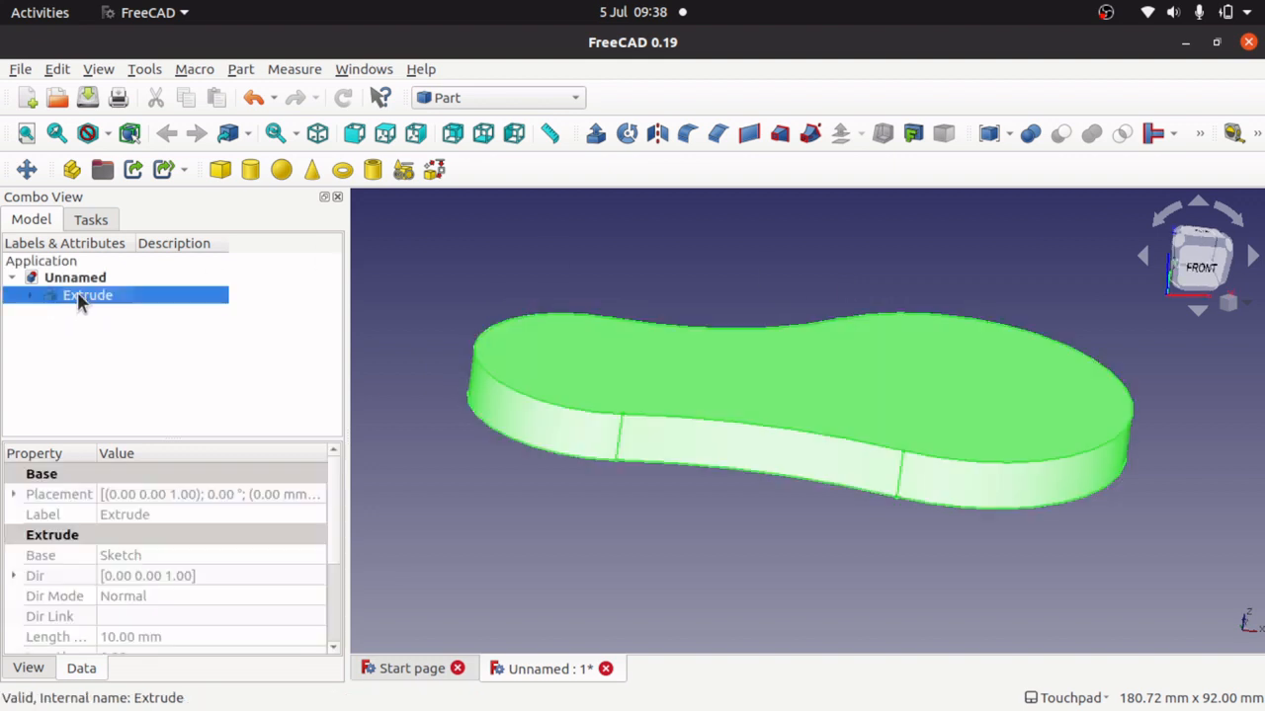
# Step: Delete the extrusion and make its hidden base sketch visible again
pyautogui.press('Delete')
pyautogui.click(71, 296)
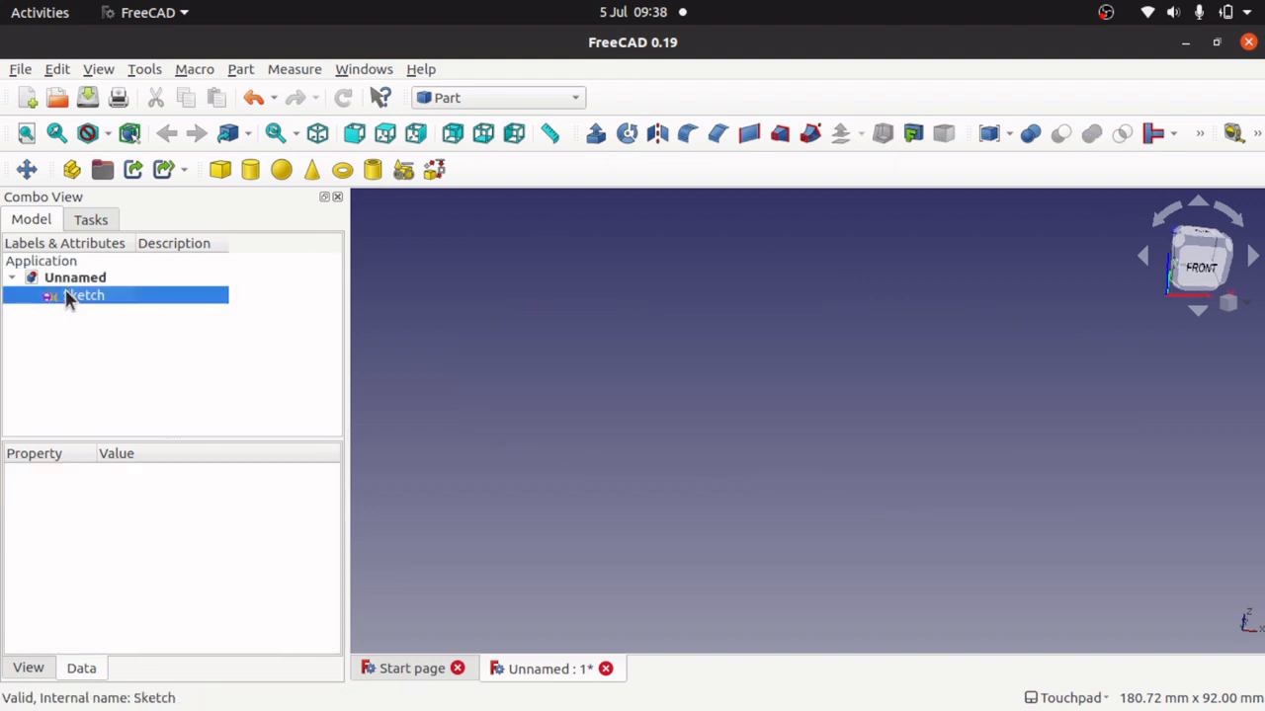
pyautogui.press('space')
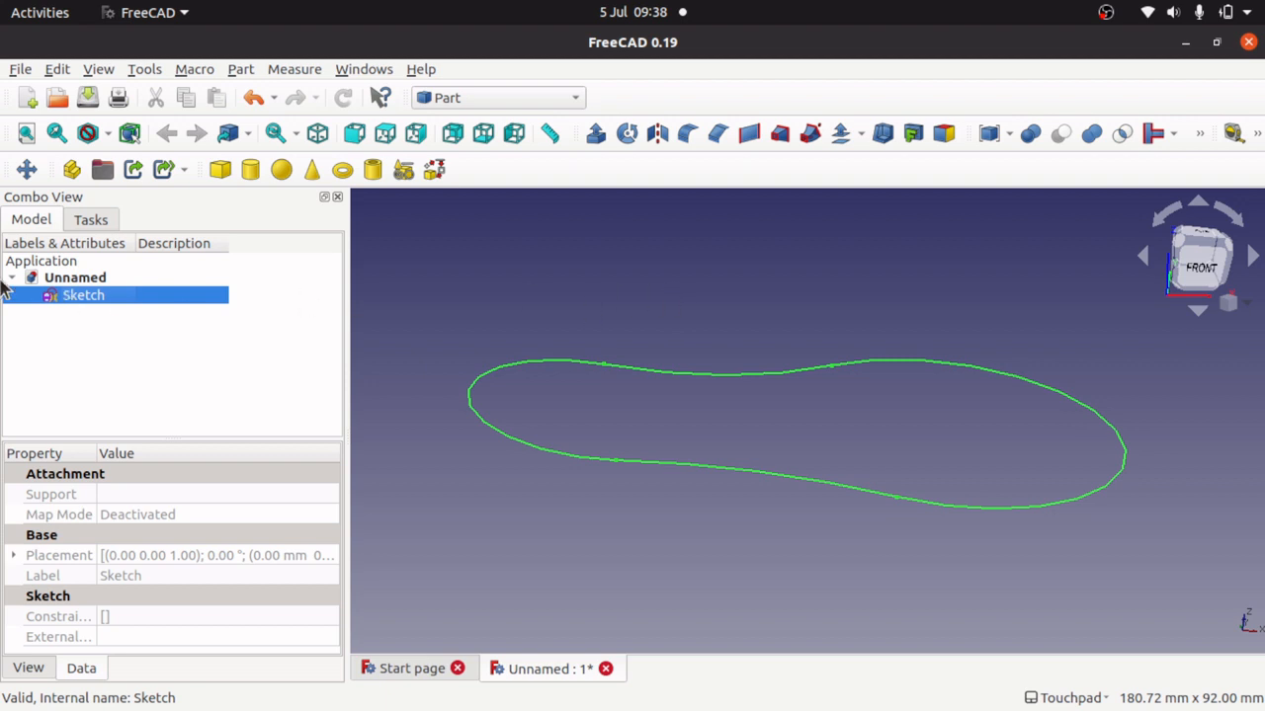
# Step: In the Curves workbench, join all the edges of the sketch into a single curve
pyautogui.click(500, 103)
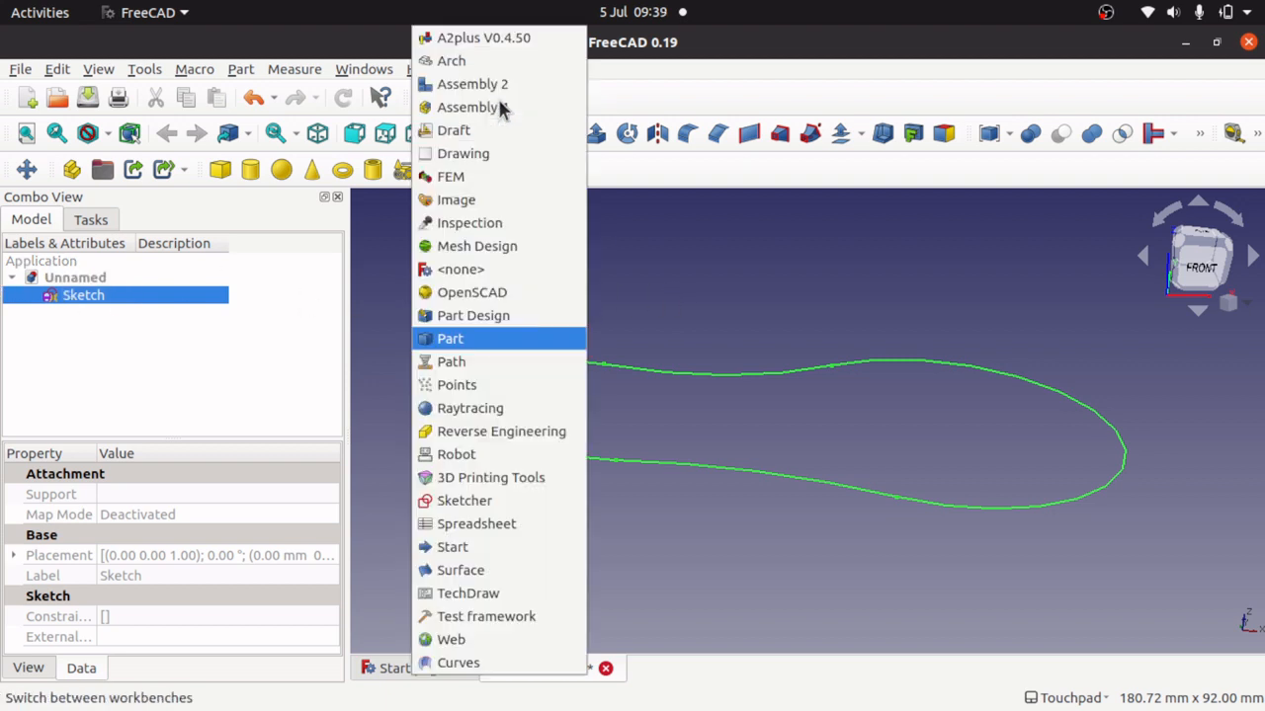
pyautogui.click(482, 663)
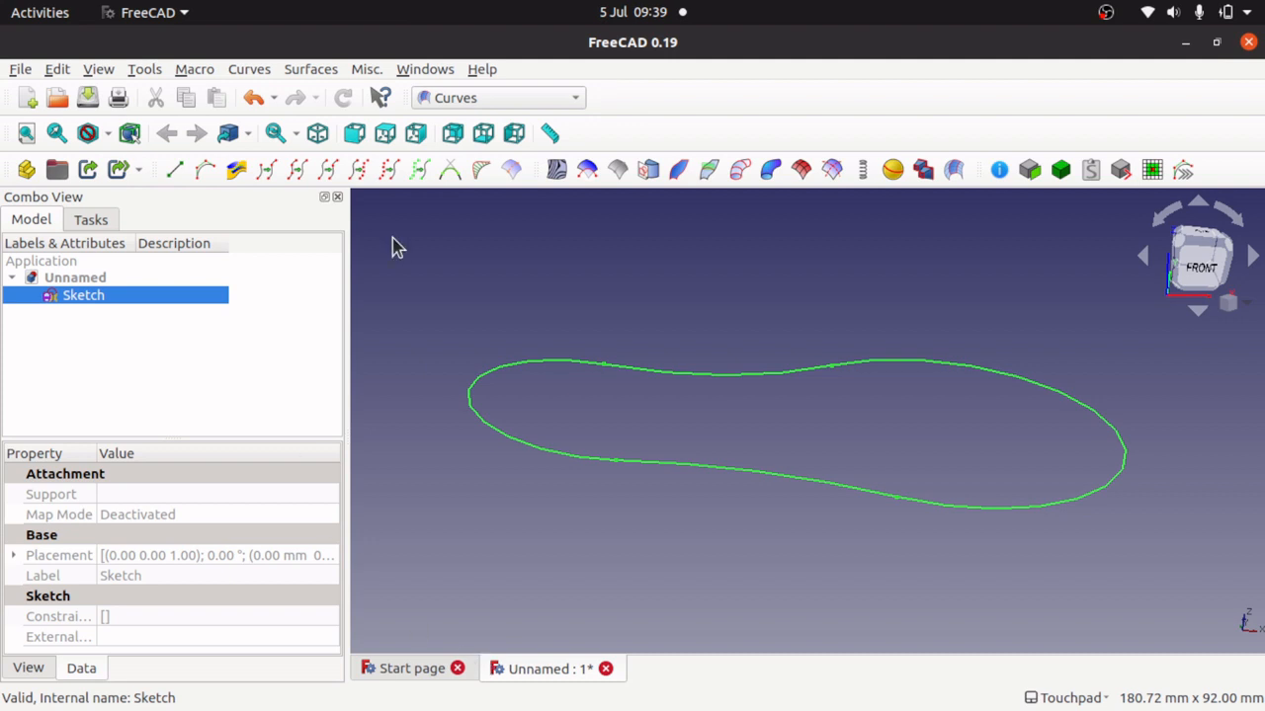
pyautogui.click(566, 262)
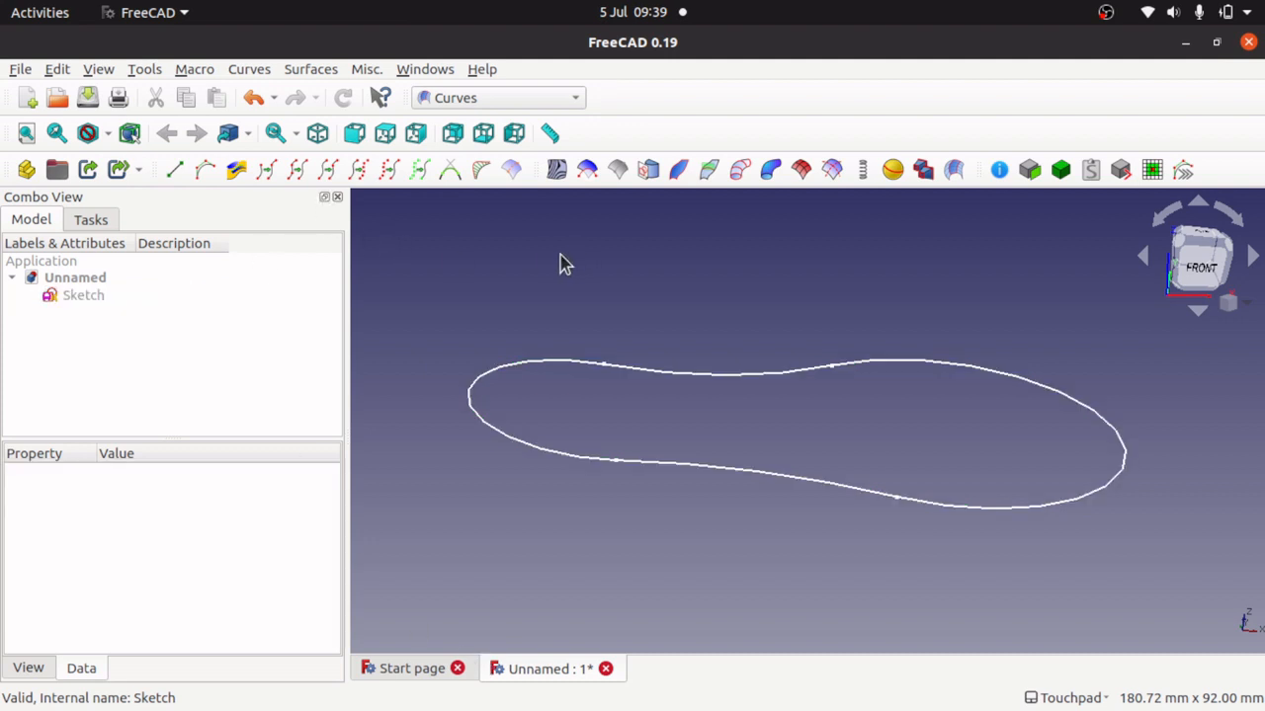
pyautogui.click(89, 301)
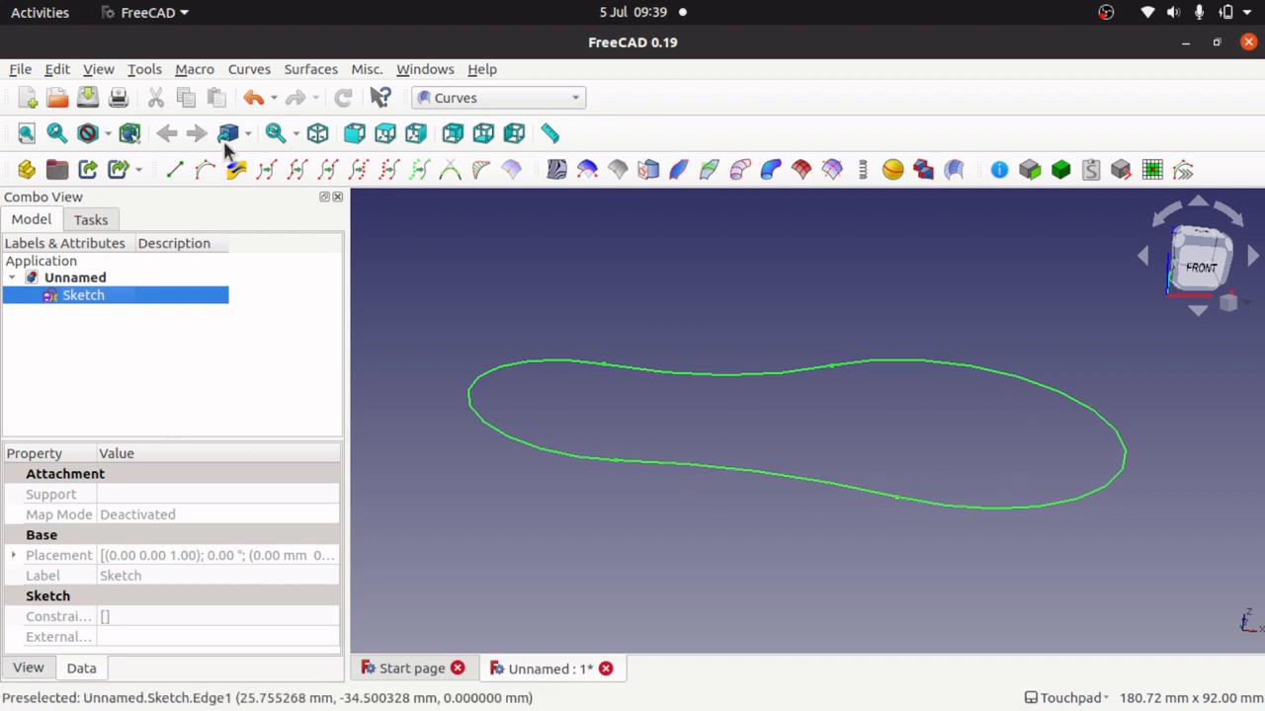
pyautogui.click(294, 170)
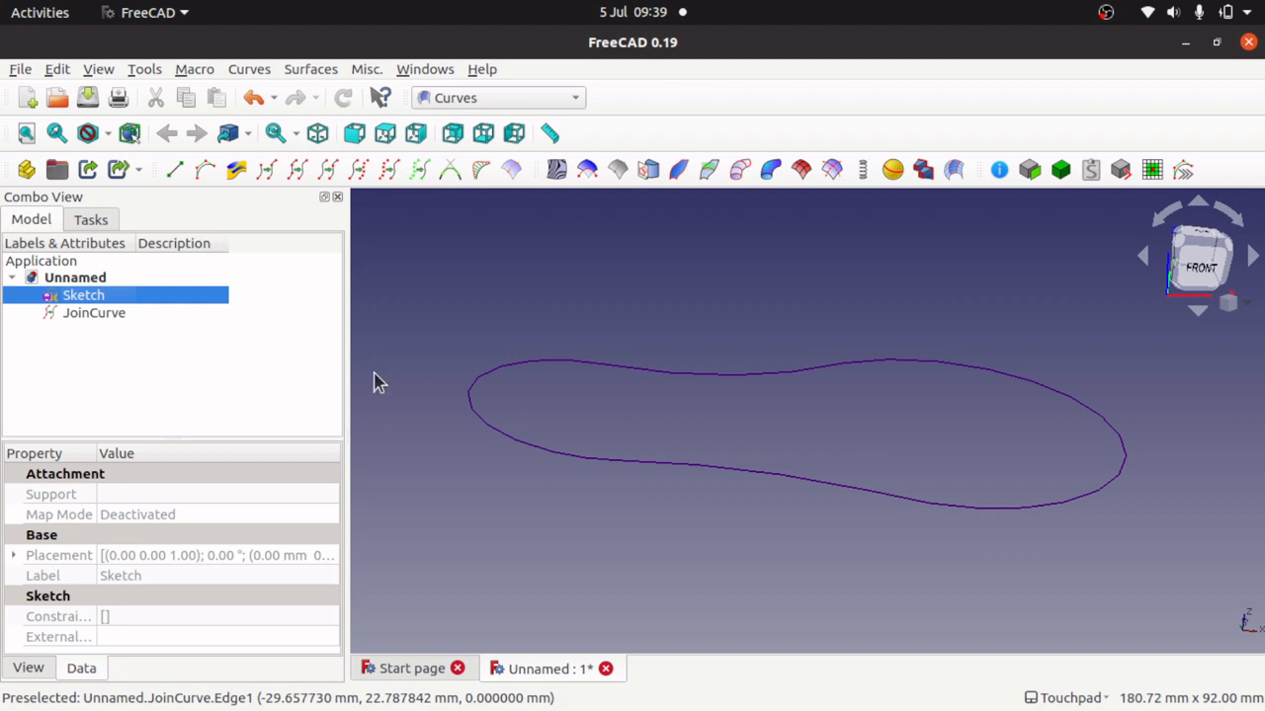
# Step: In the Part workbench, extrude the joined curve 10 mm along its normal
pyautogui.click(121, 314)
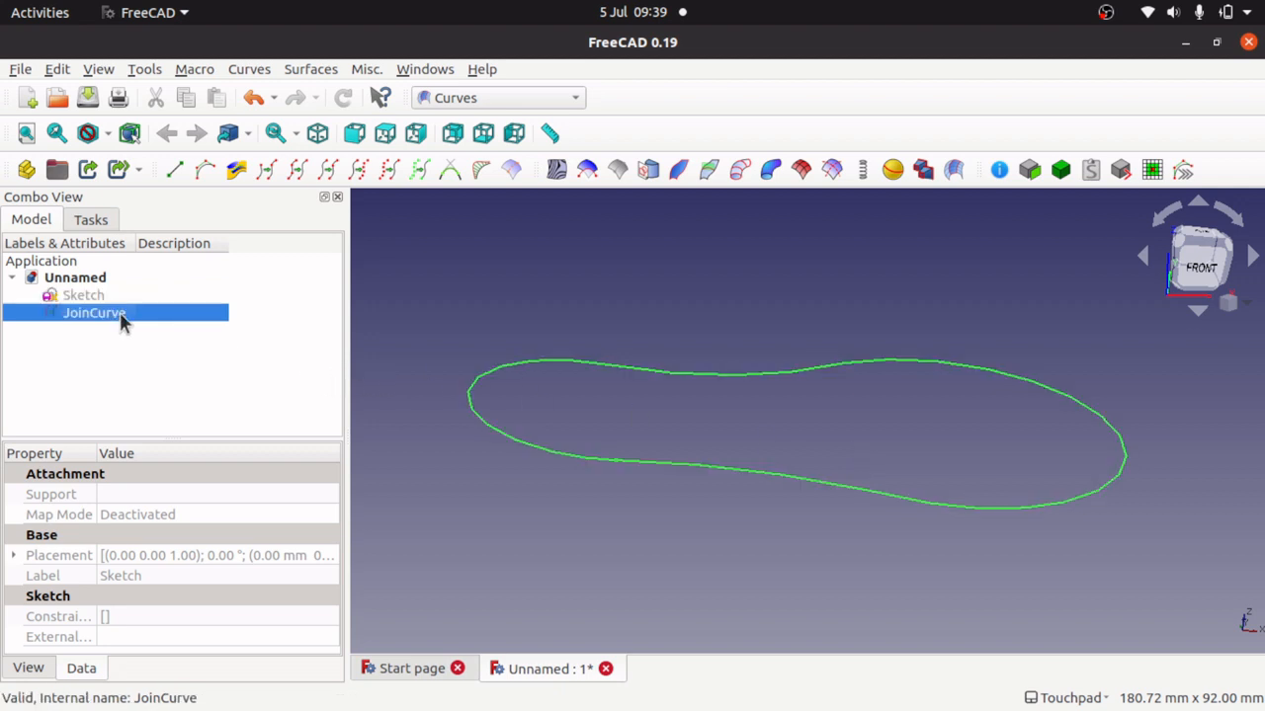
pyautogui.click(494, 98)
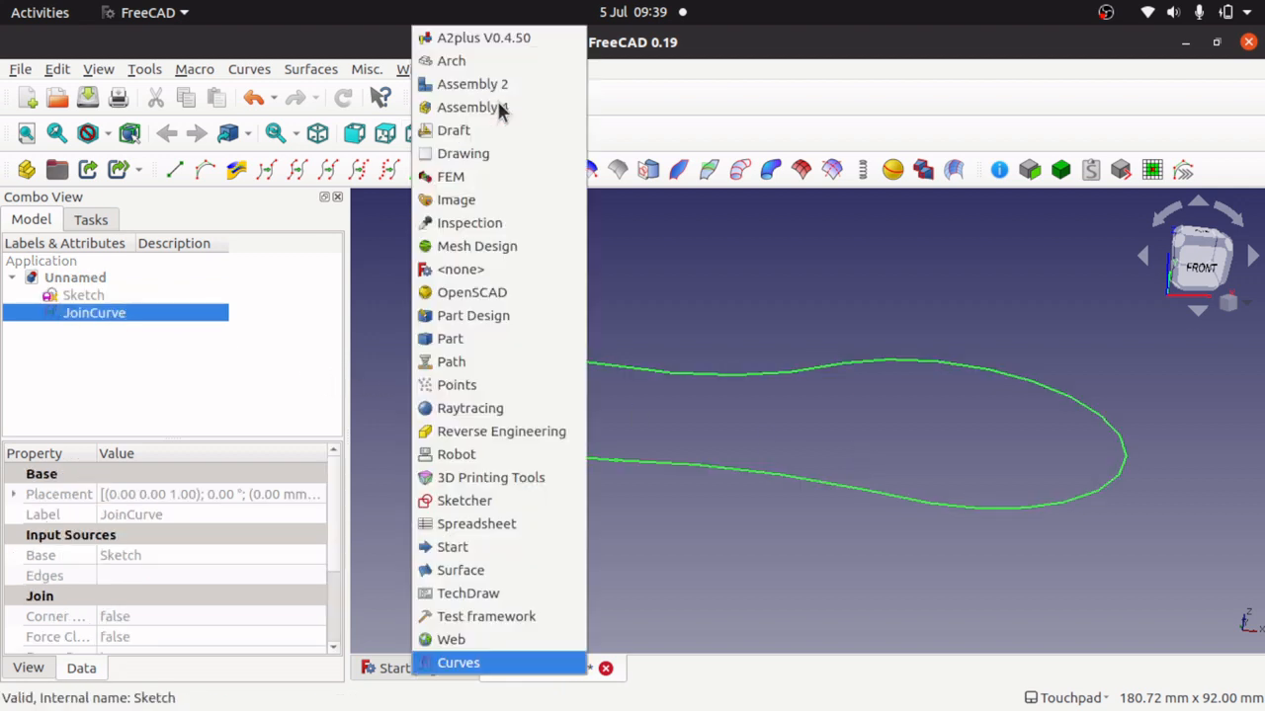
pyautogui.click(502, 347)
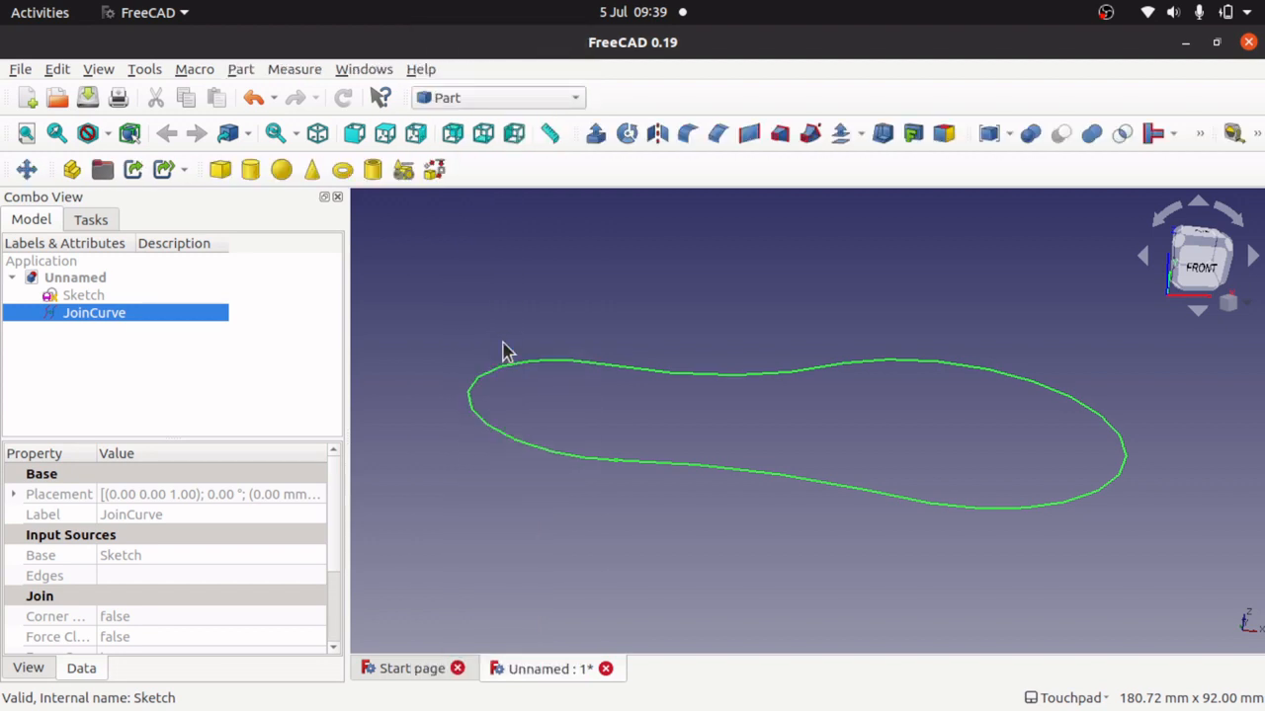
pyautogui.click(596, 135)
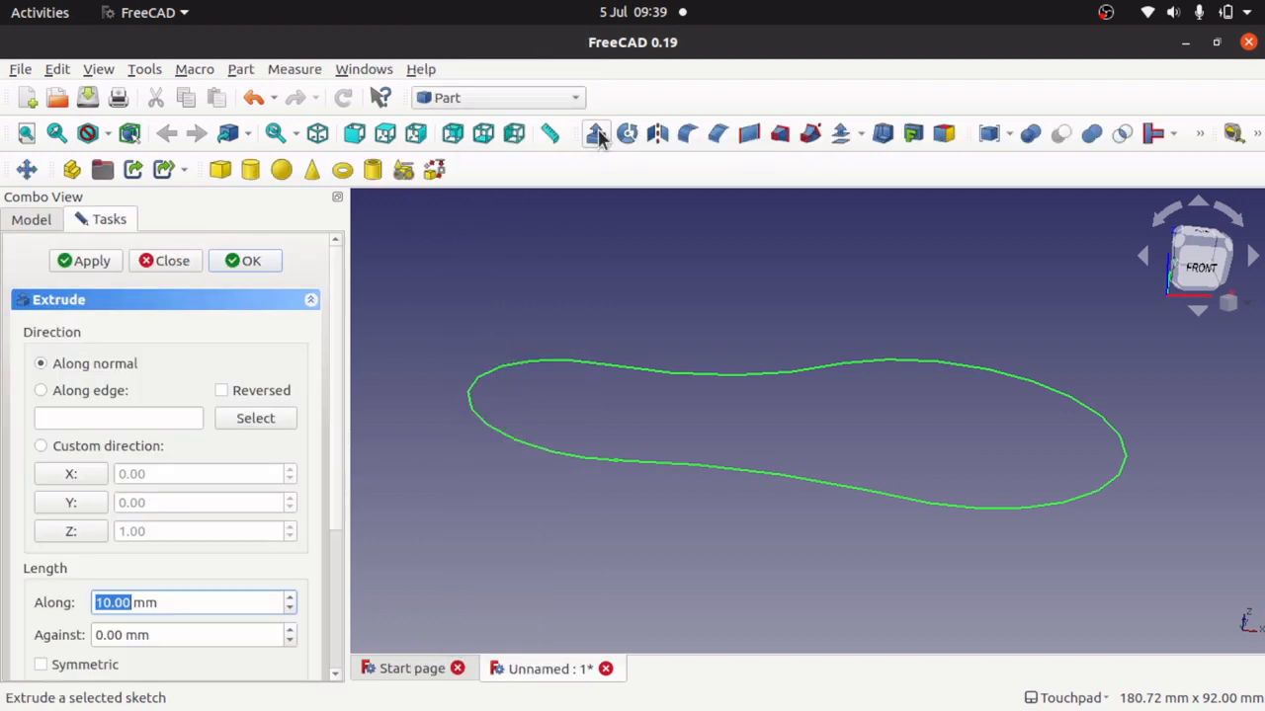
pyautogui.click(247, 261)
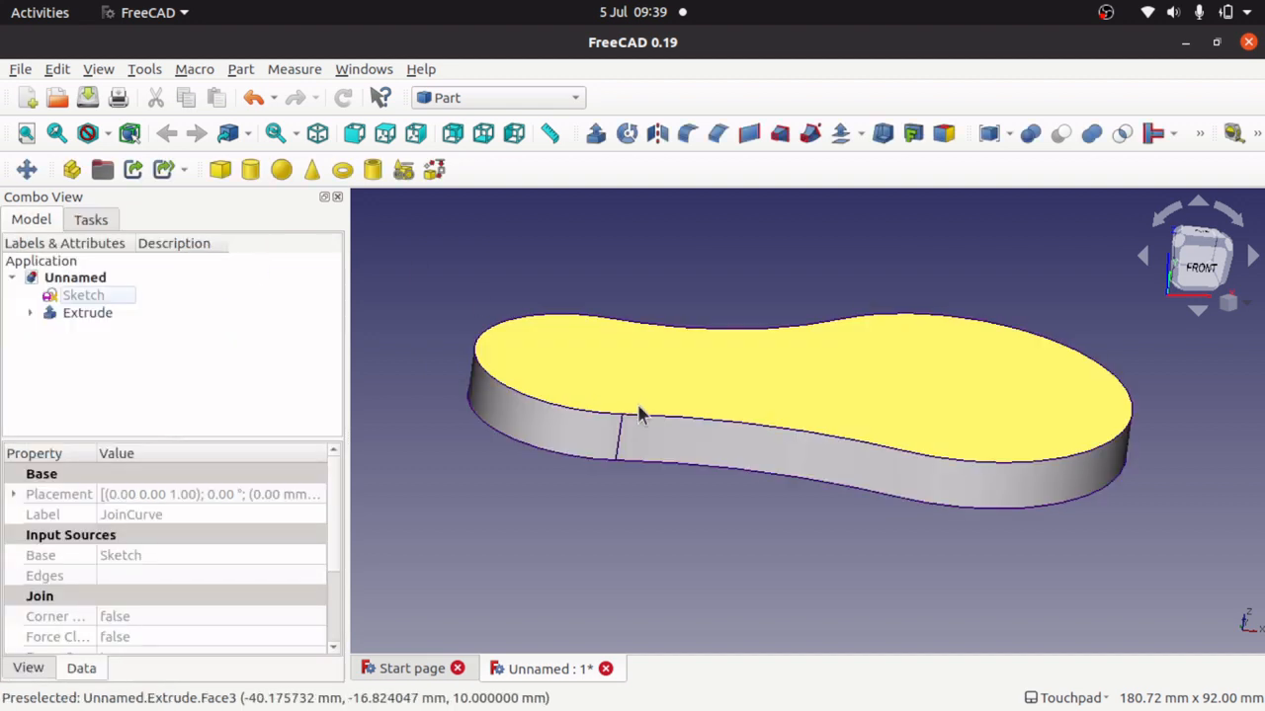
# Step: Fillet the outline of the extrusion's upper face with a small constant radius, choosing the edge by face selection
pyautogui.keyDown('shift'); pyautogui.moveTo(657, 453); pyautogui.dragTo(721, 420); pyautogui.keyUp('shift')
pyautogui.click(614, 523)
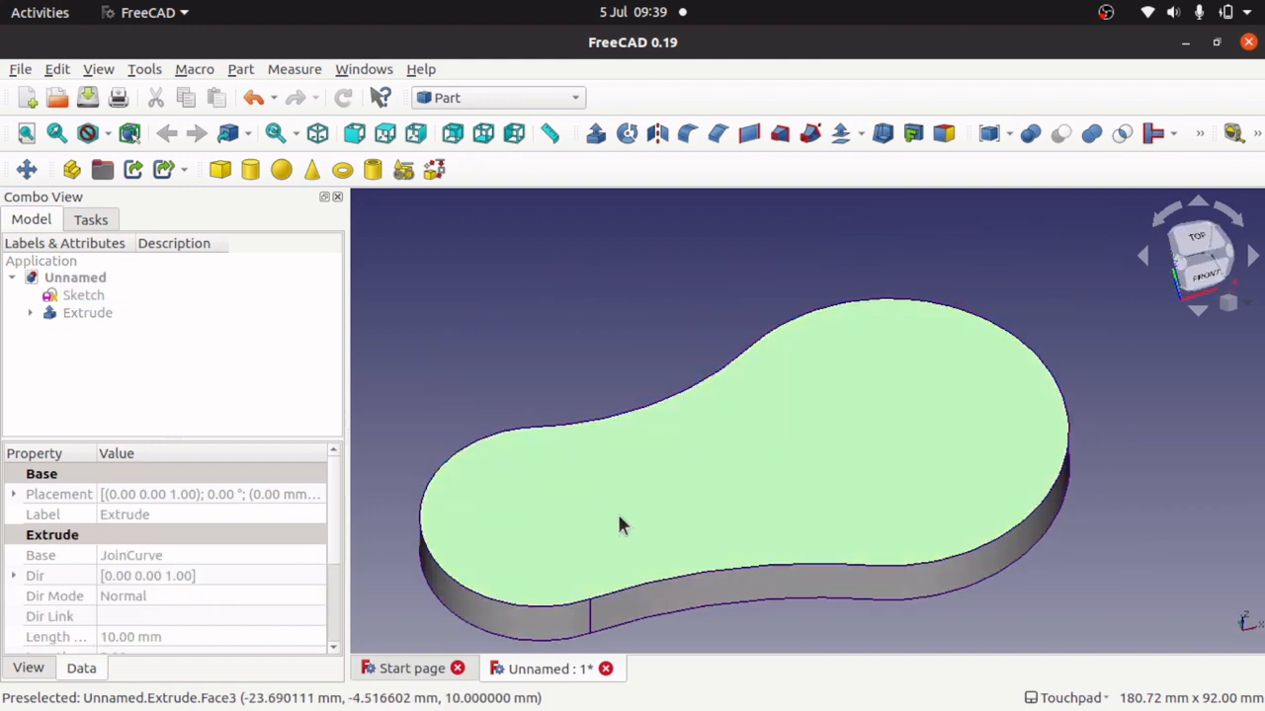
pyautogui.click(689, 135)
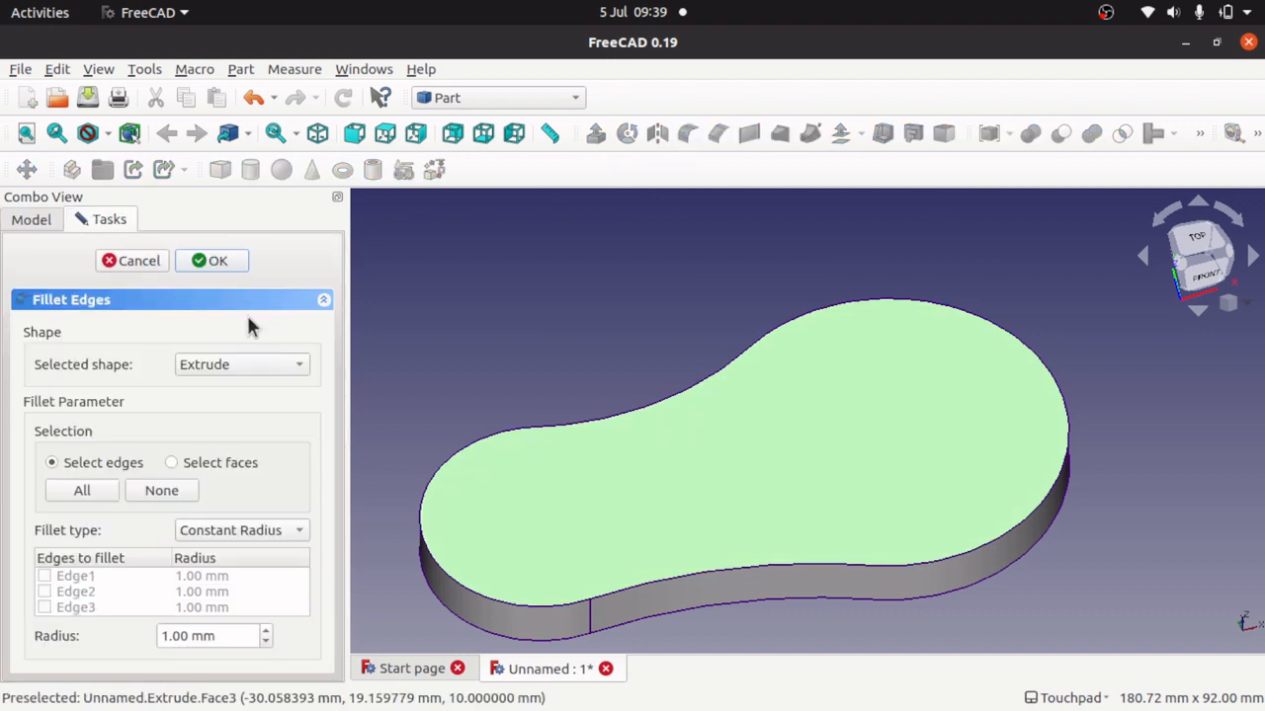
pyautogui.click(172, 463)
pyautogui.click(612, 485)
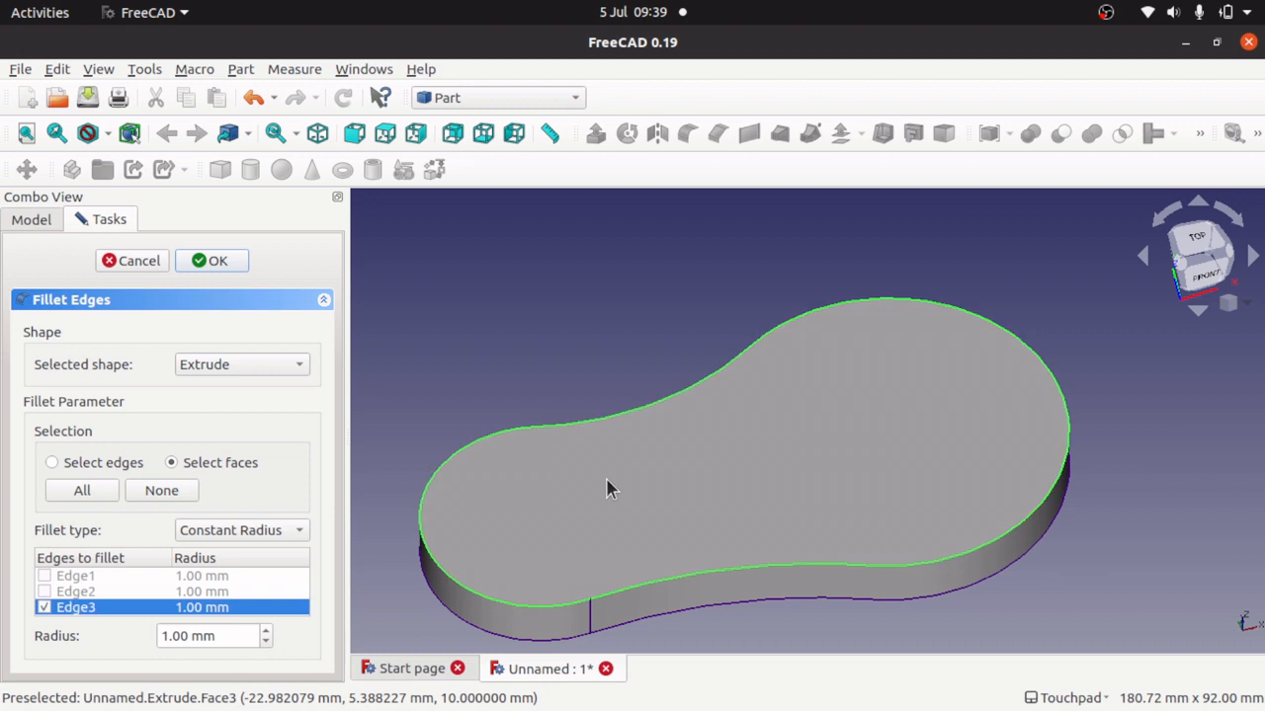
pyautogui.tripleClick(215, 635)
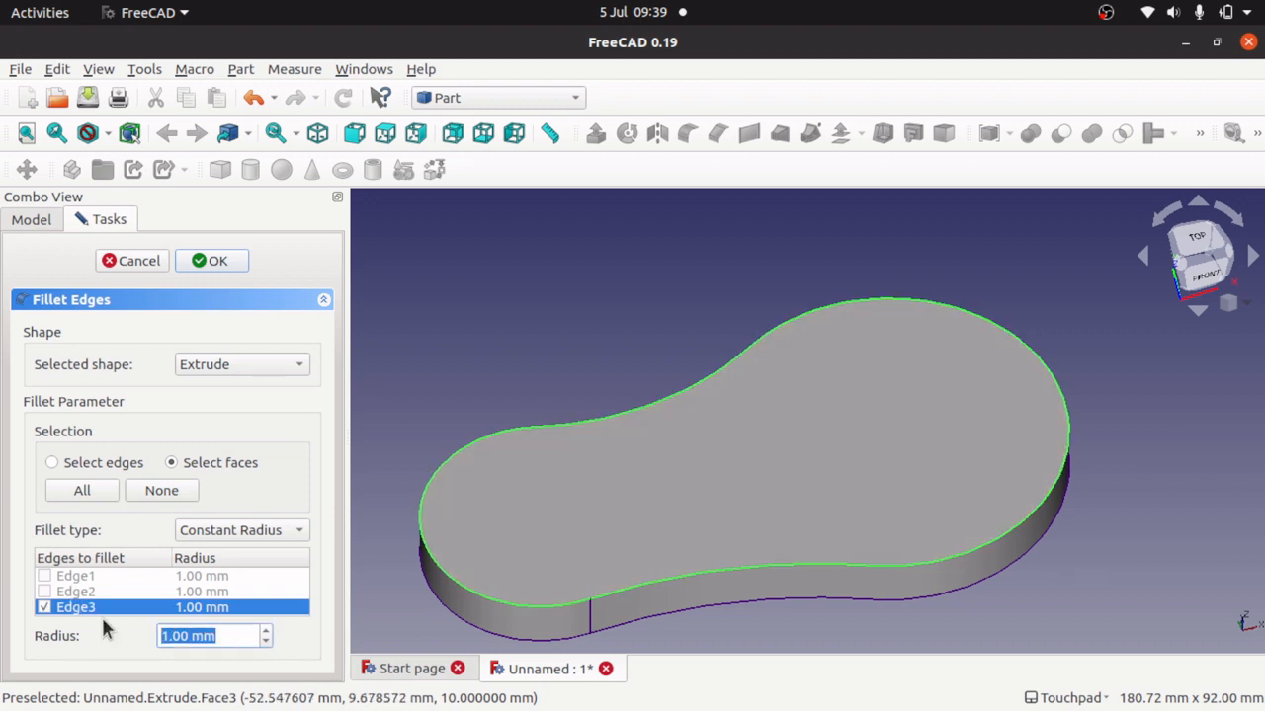
pyautogui.write('0')
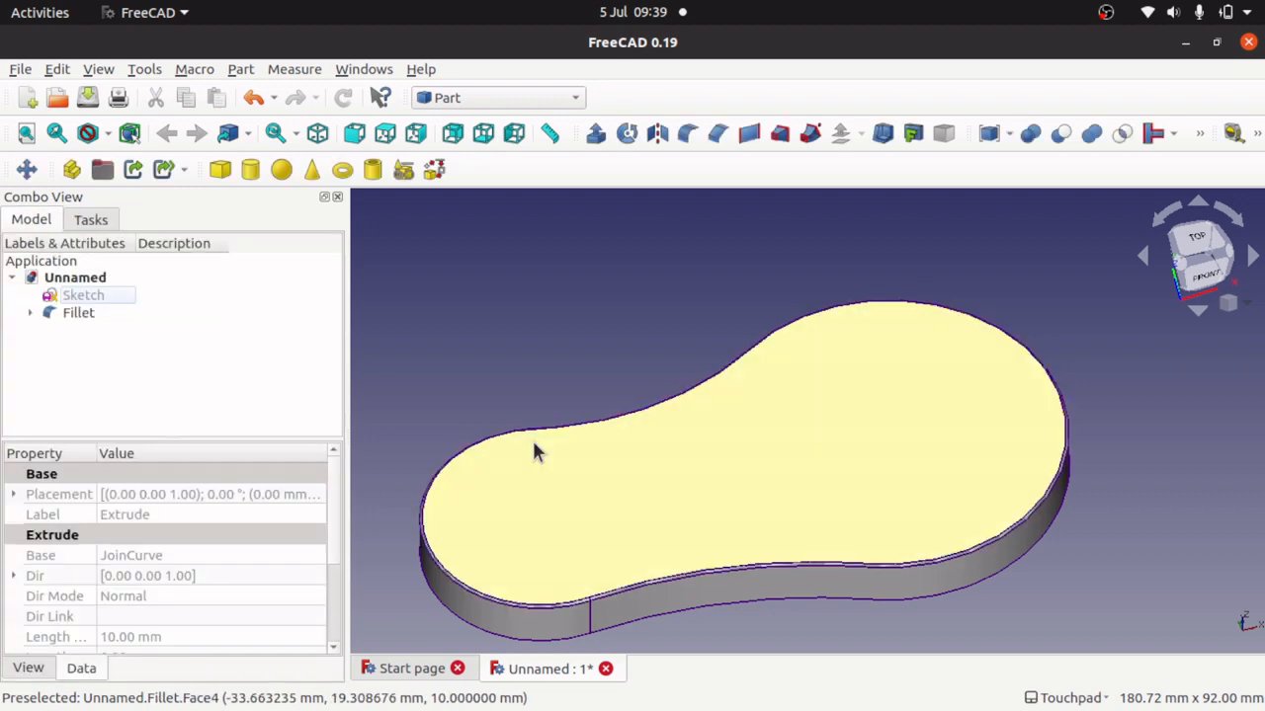
# Step: Edit the base sketch by pulling the upper concave arc inward to narrow the outline, close it, and inspect the updated solid
pyautogui.moveTo(660, 501)
pyautogui.mouseDown(button='middle')
pyautogui.moveTo(844, 471)
pyautogui.moveTo(892, 527)
pyautogui.moveTo(797, 566)
pyautogui.moveTo(666, 359)
pyautogui.moveTo(596, 536)
pyautogui.moveTo(816, 524)
pyautogui.moveTo(618, 534)
pyautogui.moveTo(571, 551)
pyautogui.mouseUp(button='middle')
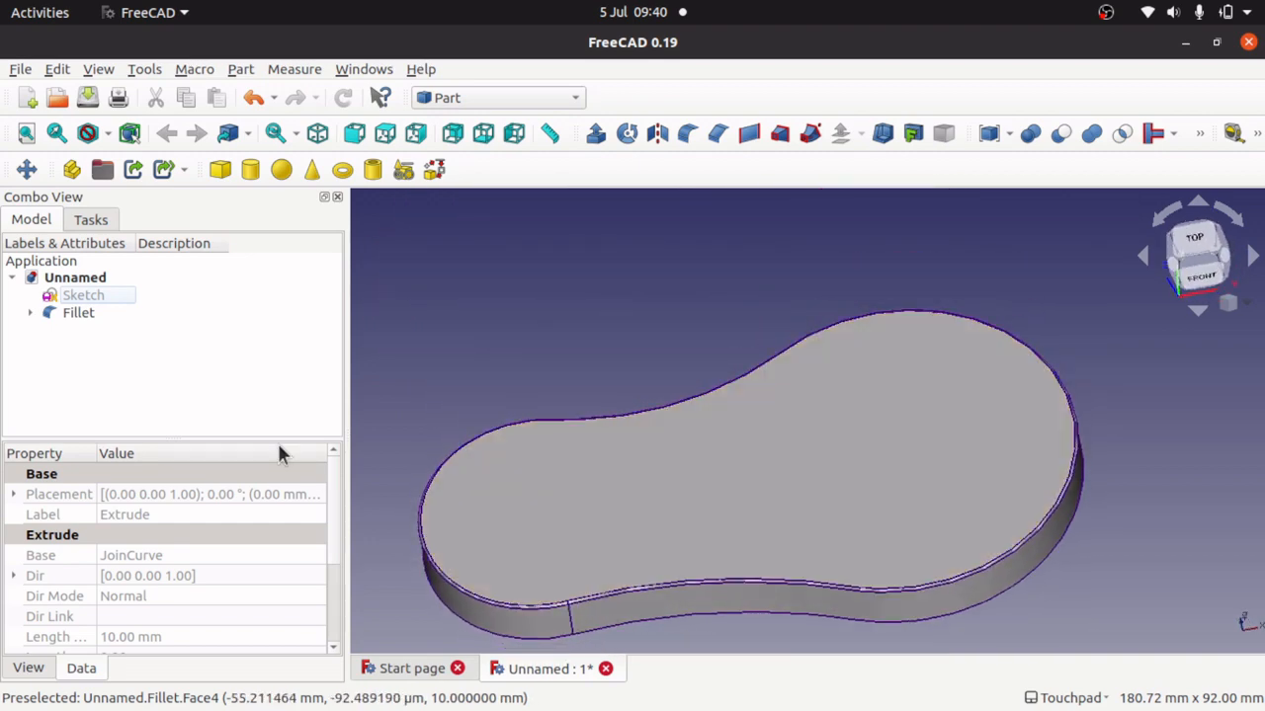
pyautogui.doubleClick(87, 296)
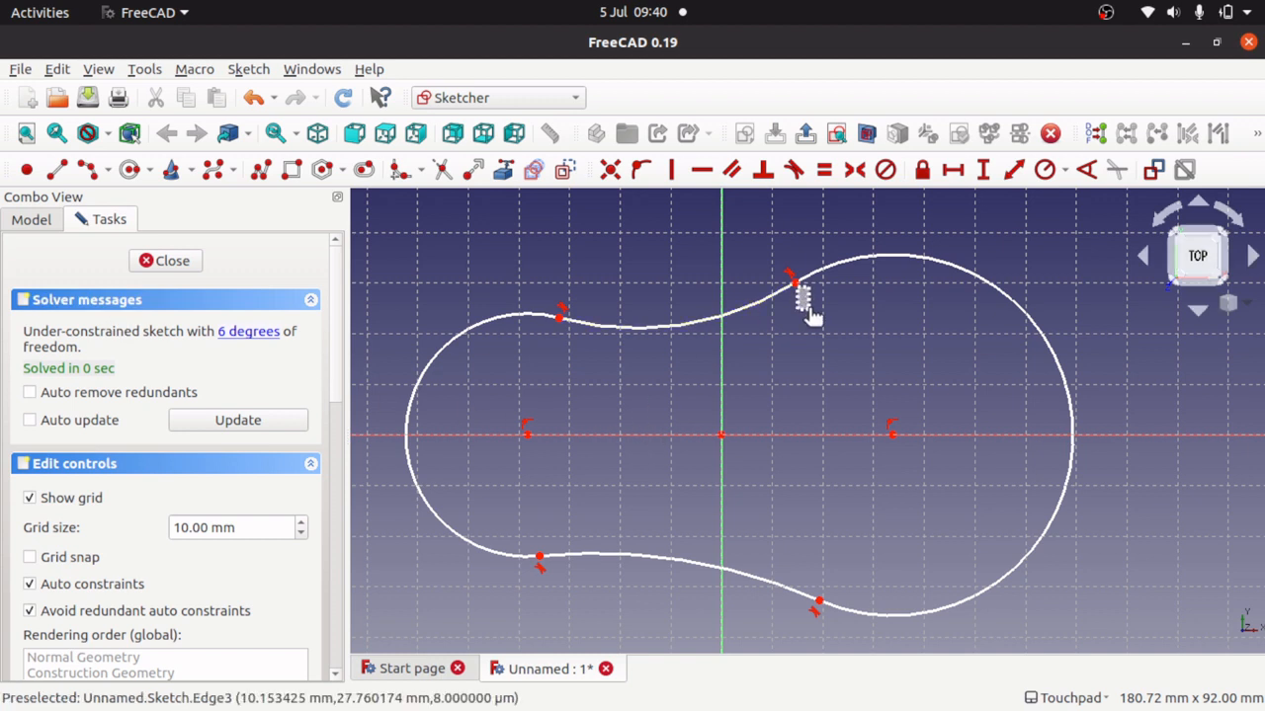
pyautogui.moveTo(692, 331); pyautogui.dragTo(697, 383)
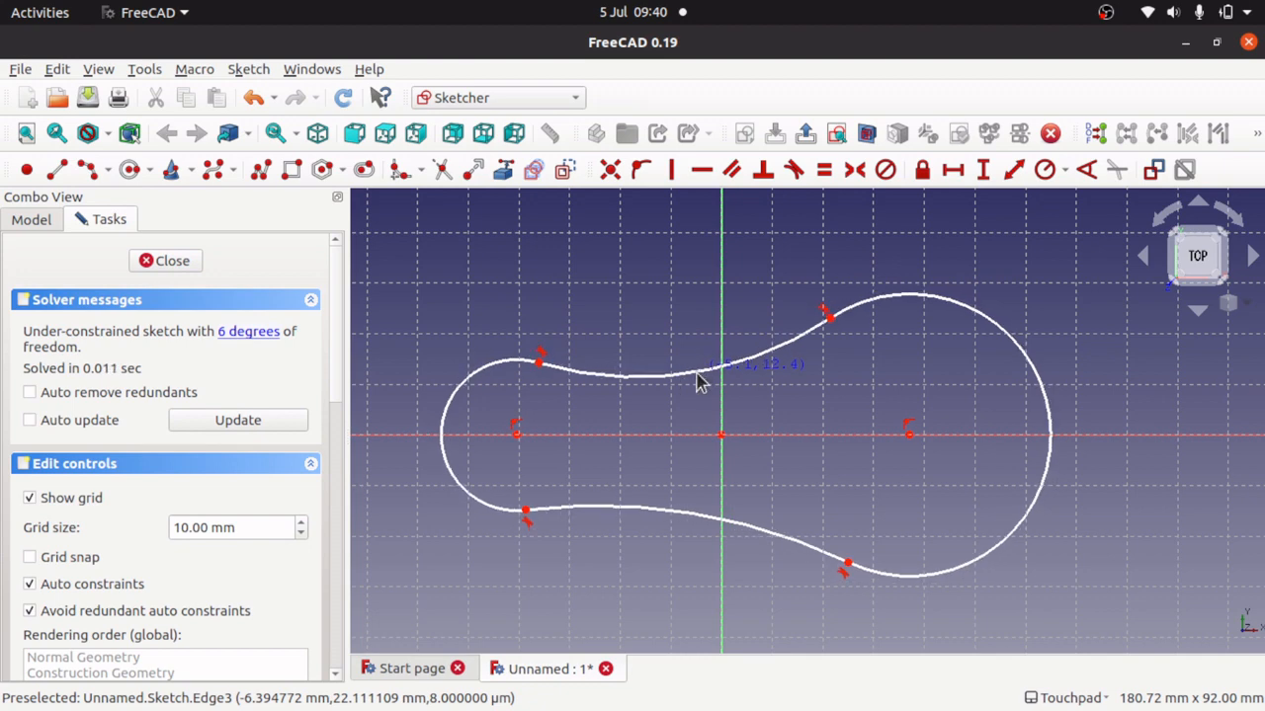
pyautogui.click(168, 260)
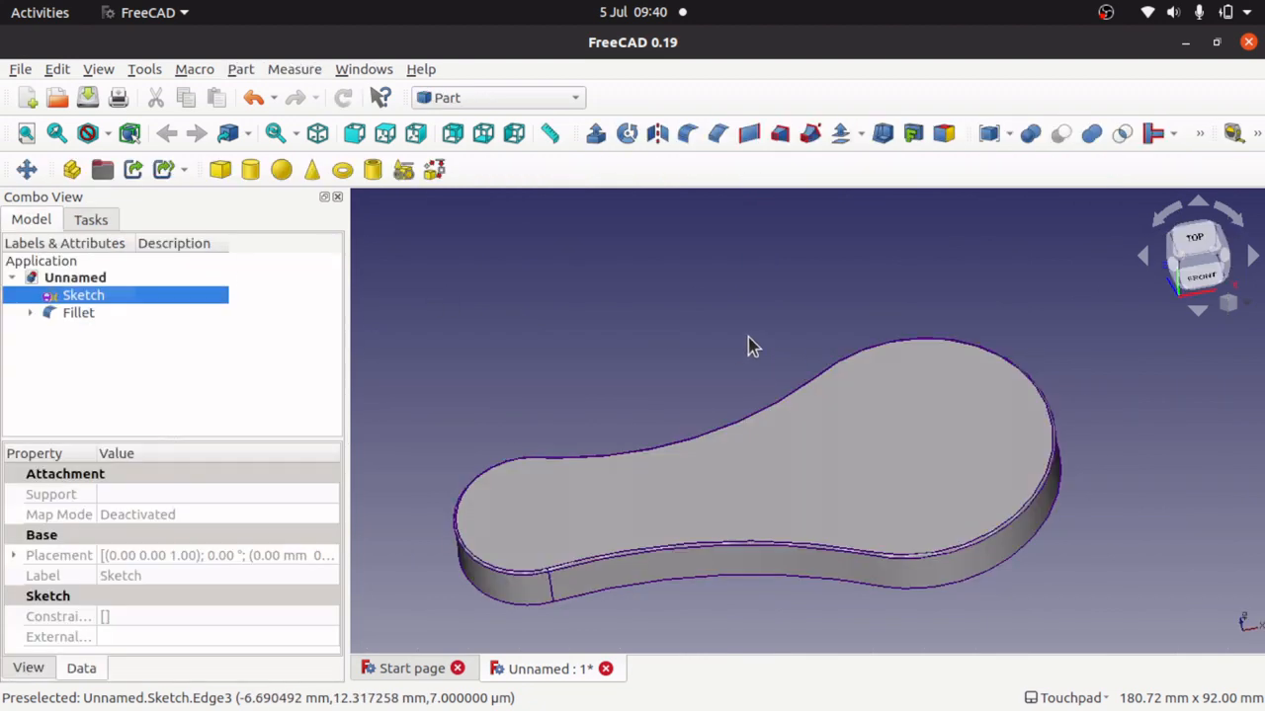
pyautogui.keyDown('alt'); pyautogui.moveTo(748, 337); pyautogui.dragTo(725, 401); pyautogui.keyUp('alt')
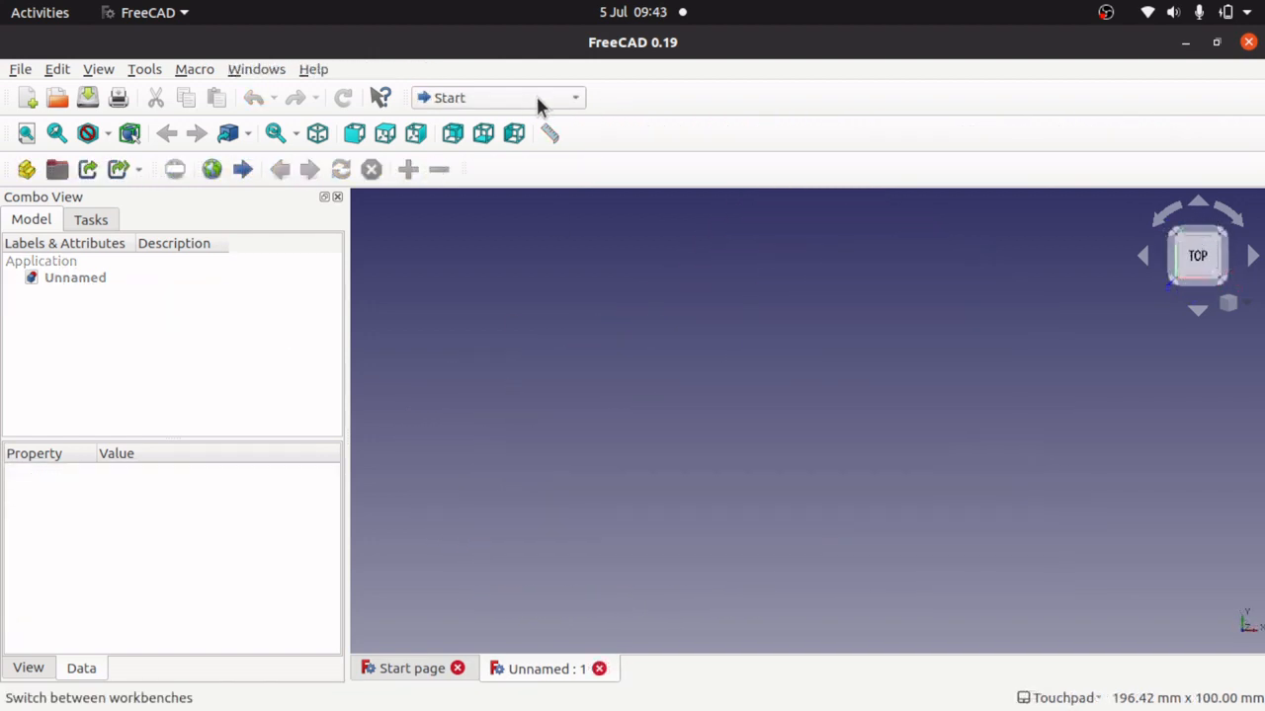
# Step: In the new document, create a sketch on the XY-Plane with the Sketcher workbench
pyautogui.click(533, 98)
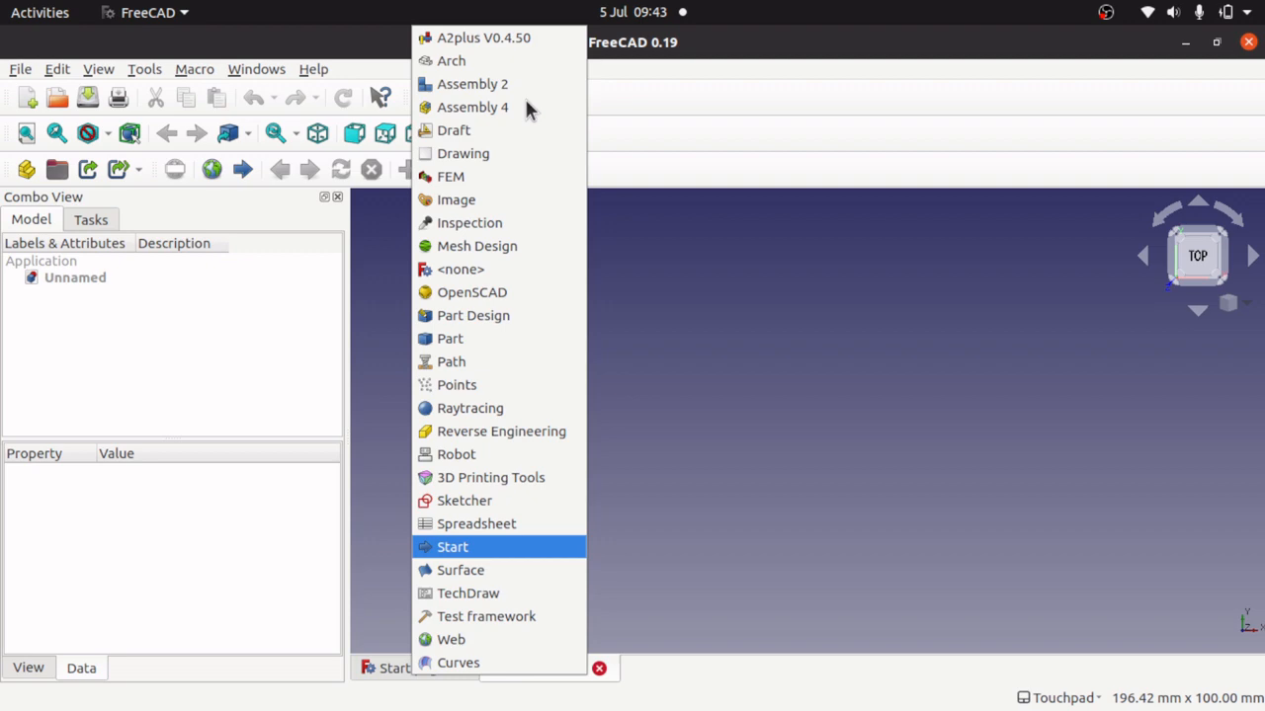
pyautogui.click(499, 501)
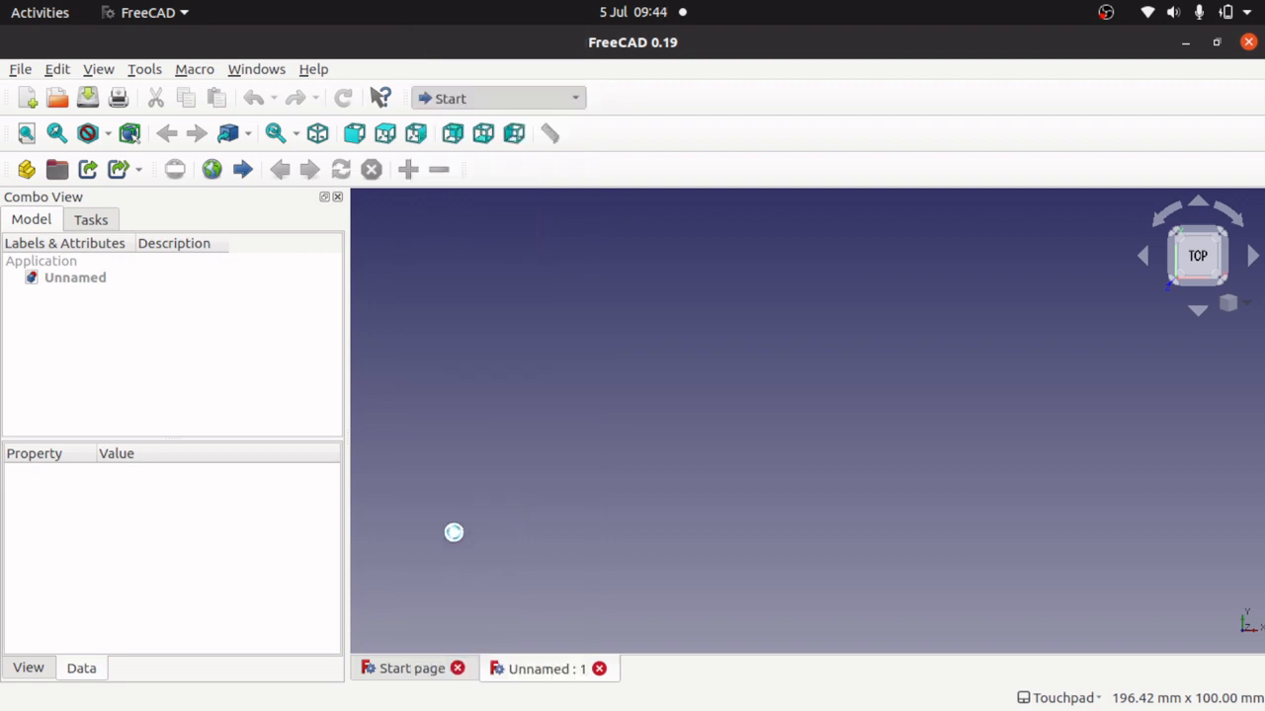
pyautogui.click(746, 137)
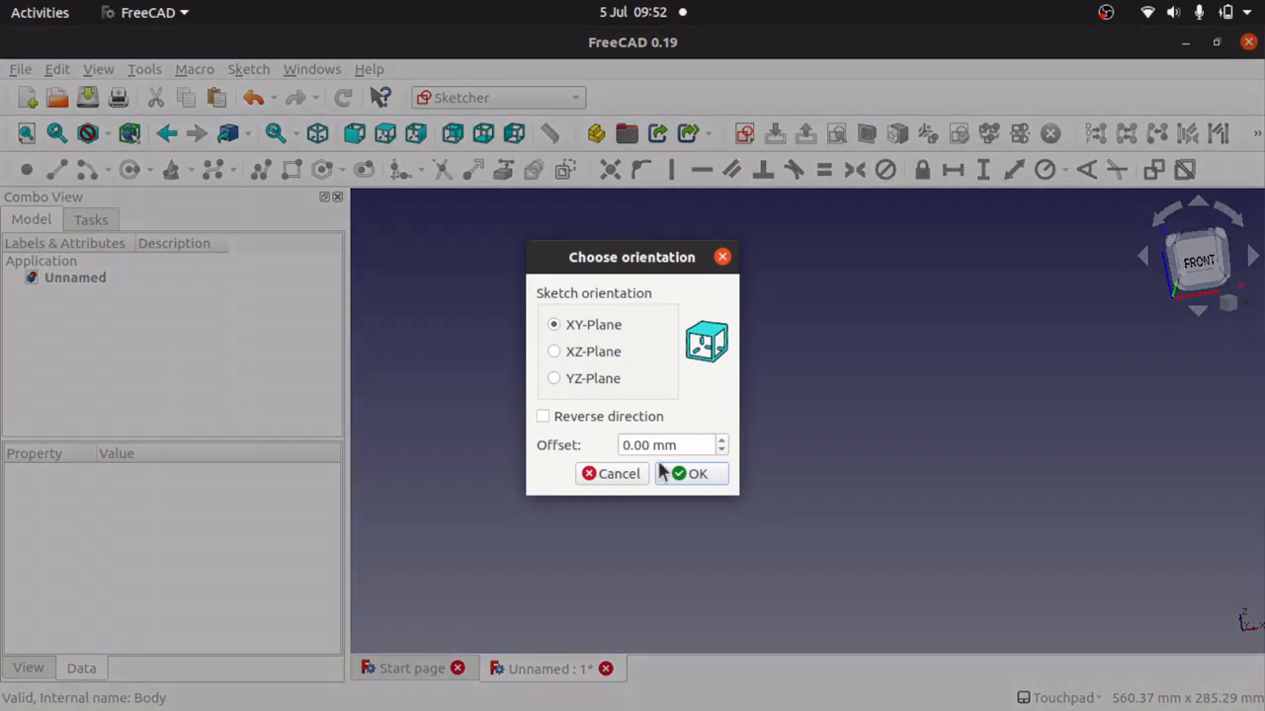
pyautogui.click(695, 476)
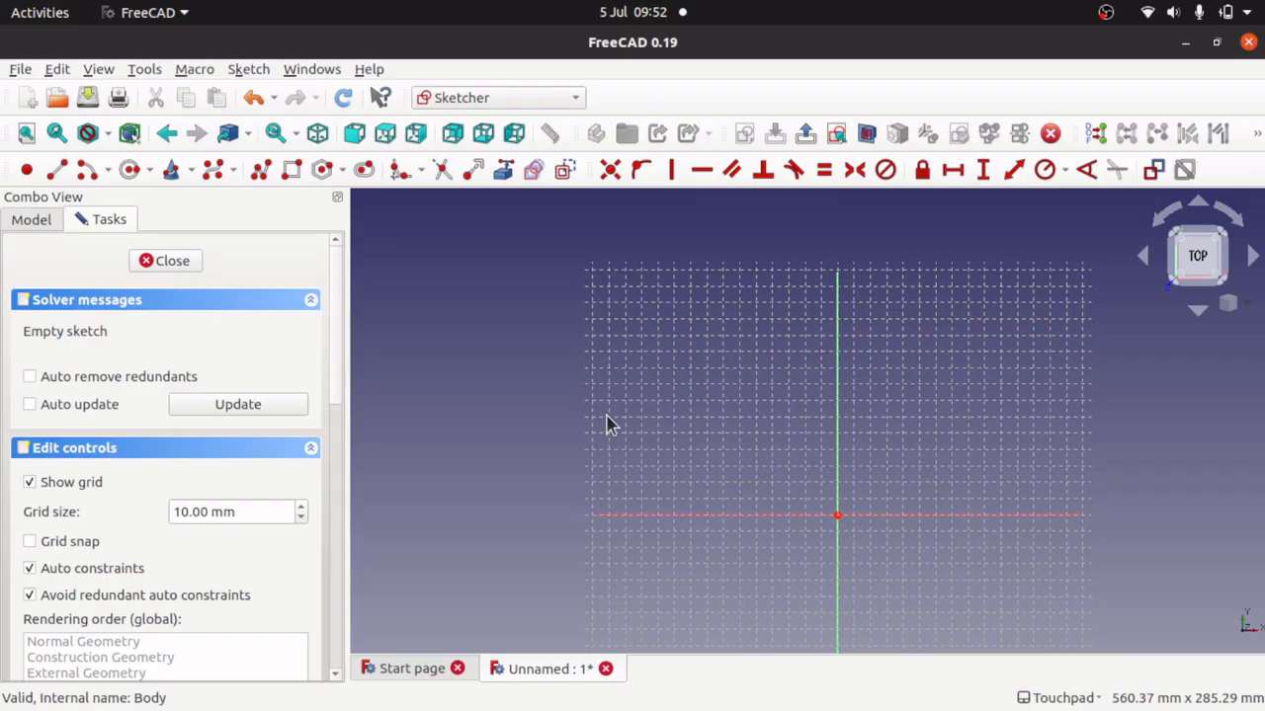
# Step: Draw a vertical slot across the horizontal axis, centred slightly to the negative X side of the origin
pyautogui.click(366, 171)
pyautogui.click(794, 475)
pyautogui.click(872, 557)
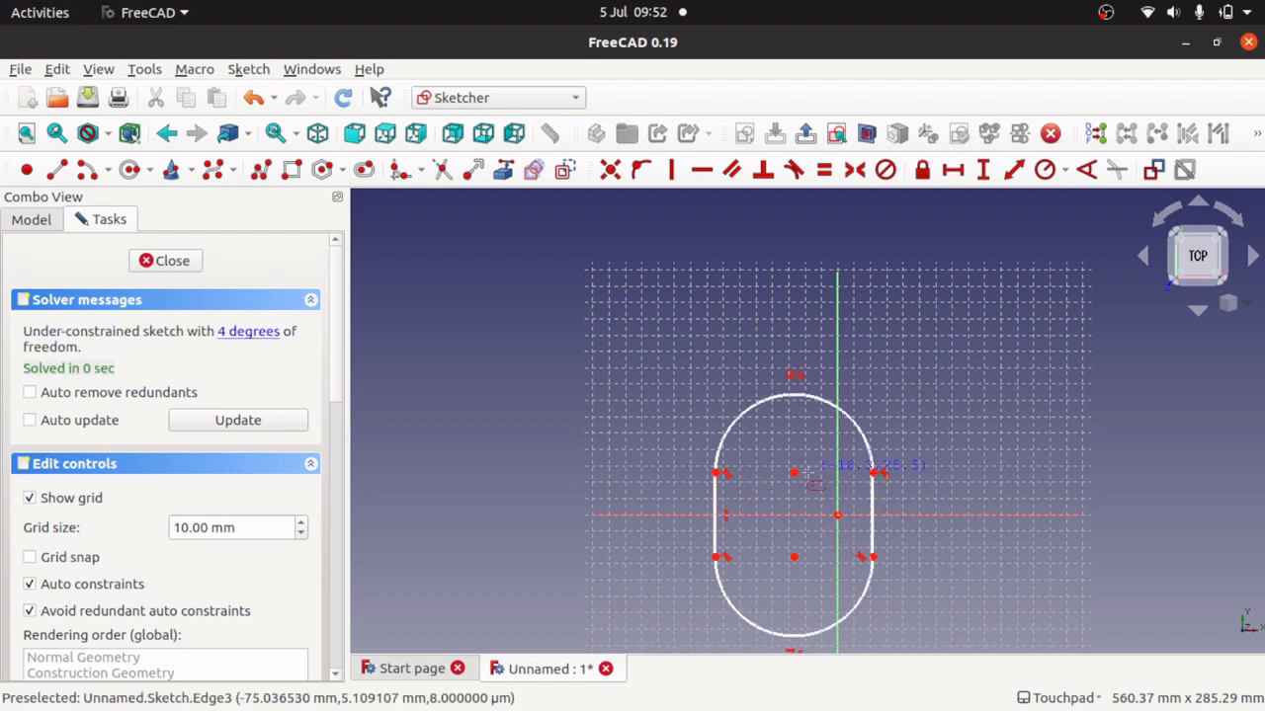
# Step: Delete the slot's equal-radius constraint between the end arcs and the vertical constraint on its straight side
pyautogui.rightClick(798, 383)
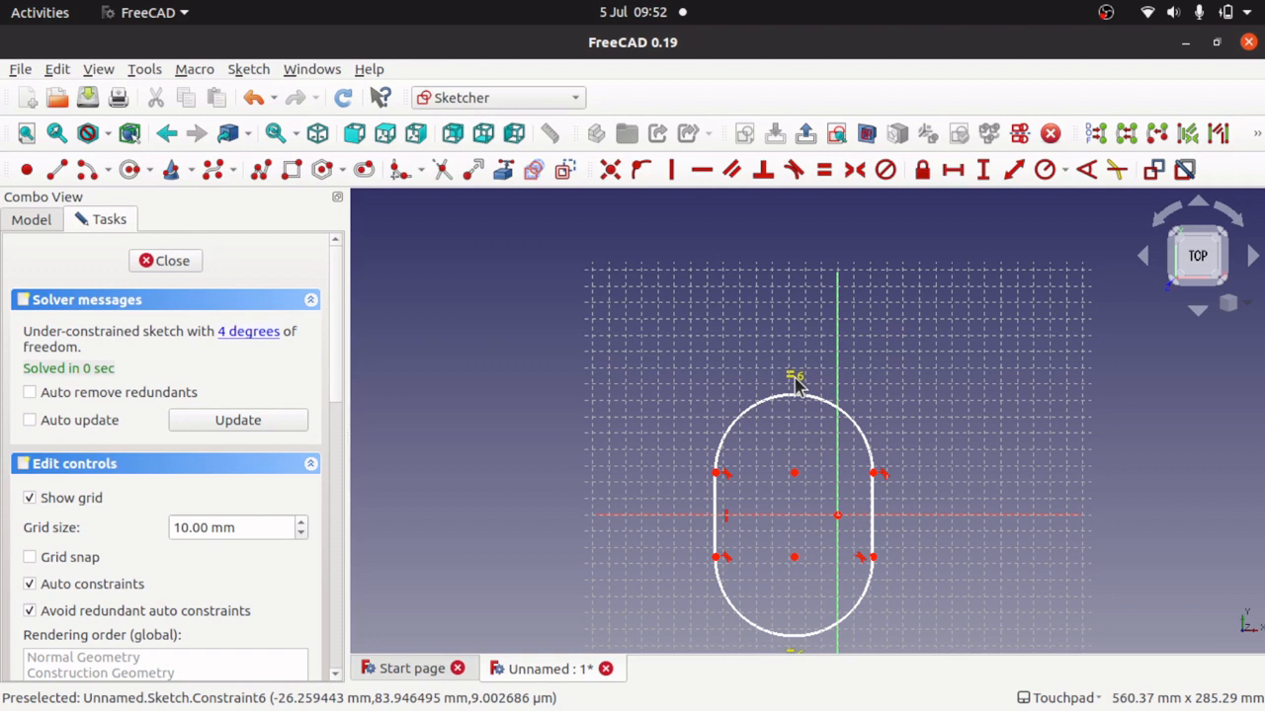
pyautogui.click(797, 384)
pyautogui.press('Delete')
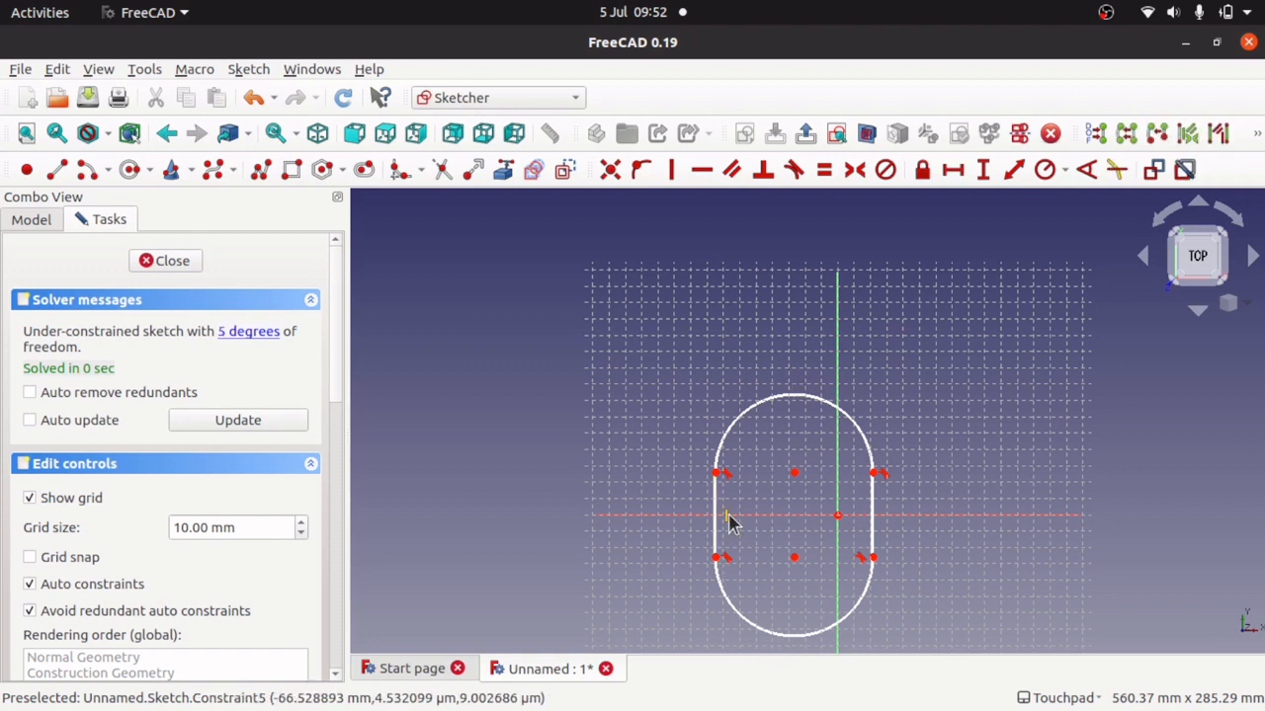
pyautogui.press('Delete')
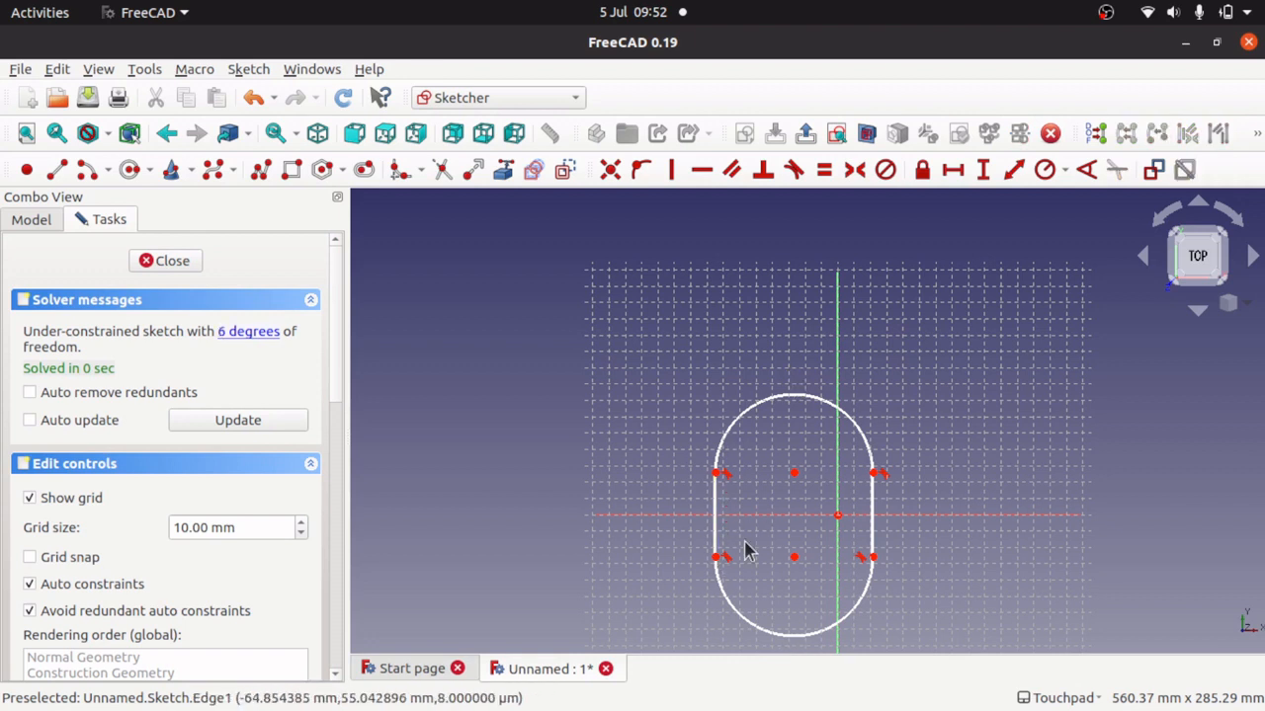
# Step: Shrink the slot's upper arc to turn the outline into a teardrop shape, and close the sketch
pyautogui.moveTo(723, 450); pyautogui.dragTo(785, 452)
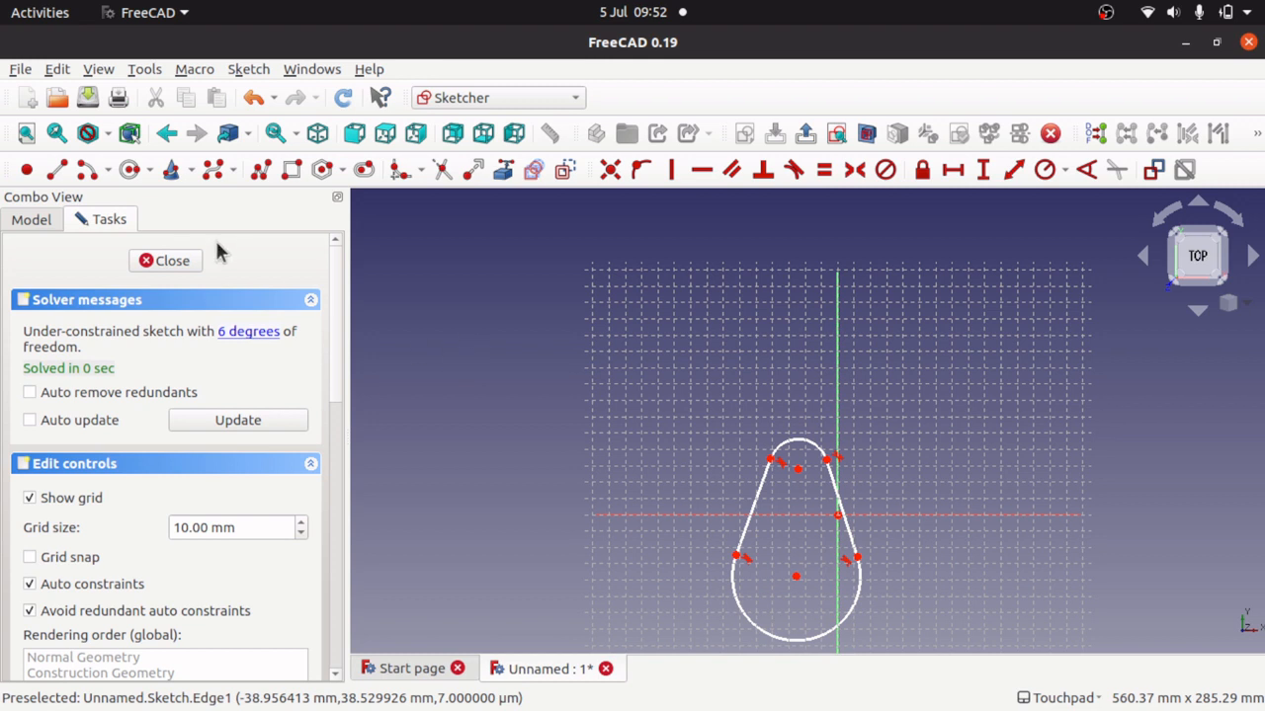
pyautogui.click(153, 260)
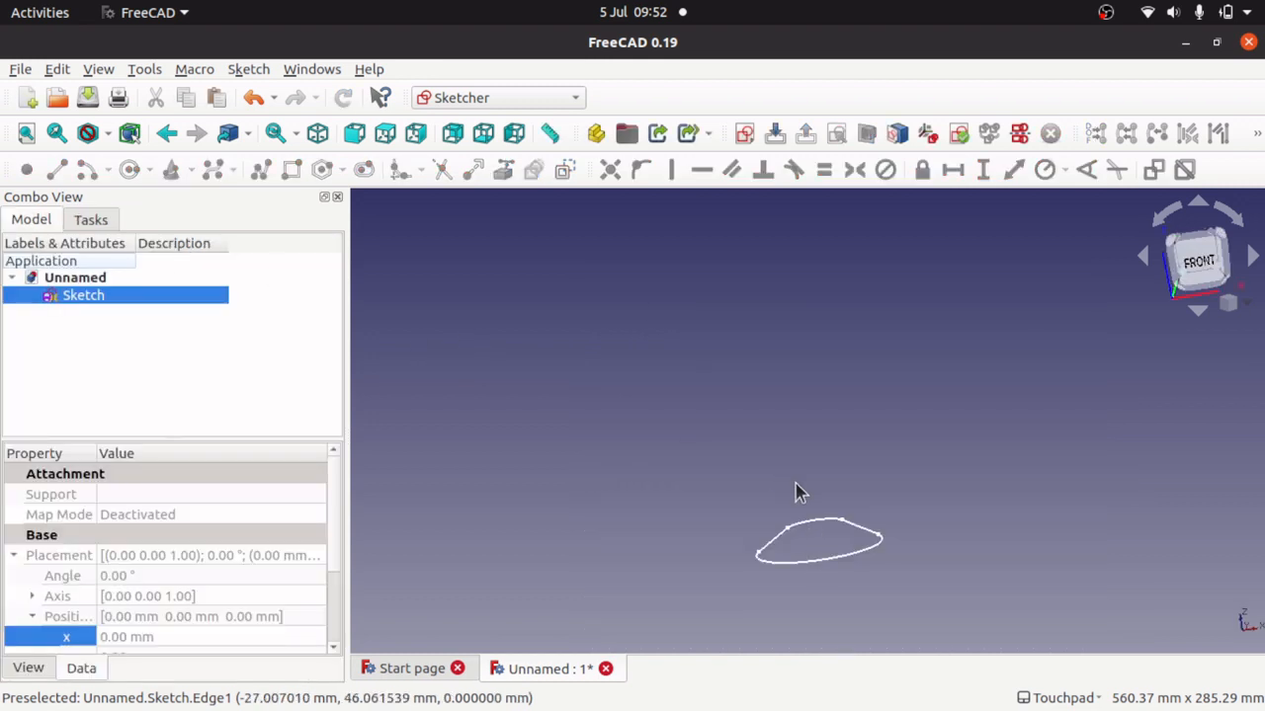
pyautogui.moveTo(797, 491)
pyautogui.keyDown('alt'); pyautogui.mouseDown()
pyautogui.moveTo(820, 557)
pyautogui.moveTo(618, 480)
pyautogui.moveTo(530, 513)
pyautogui.mouseUp(); pyautogui.keyUp('alt')
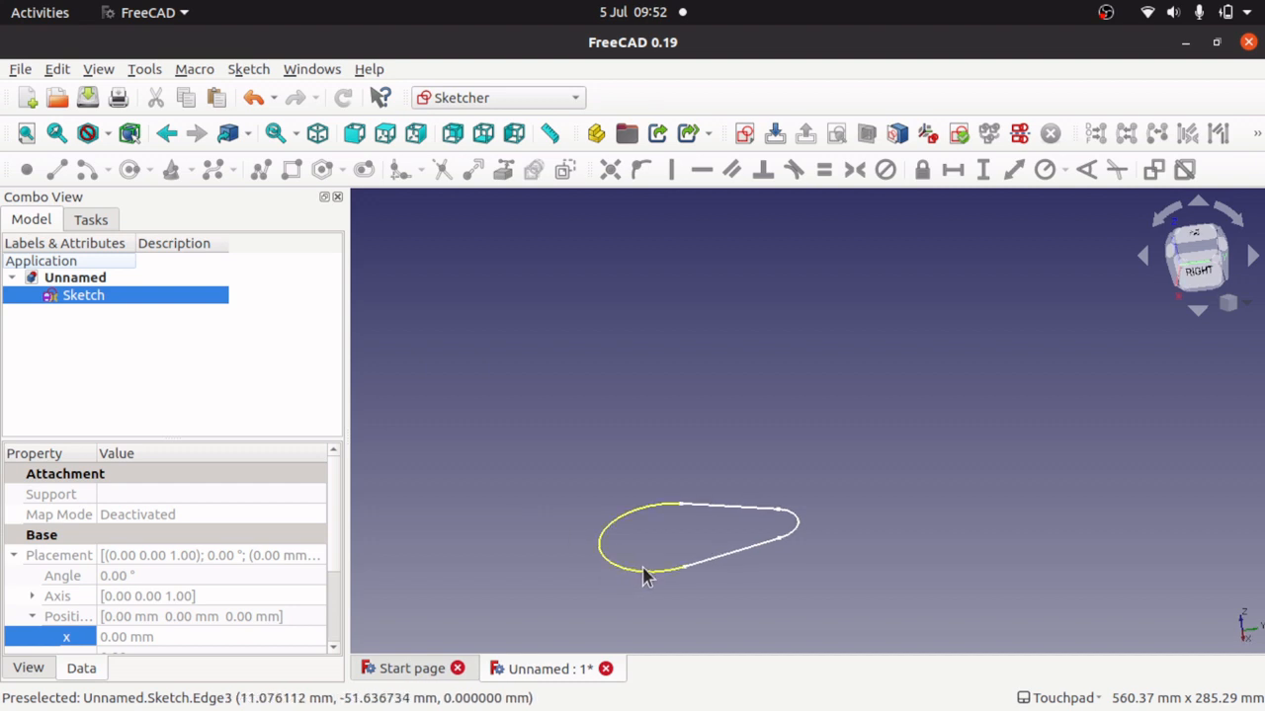
pyautogui.scroll(-3, 707, 555)
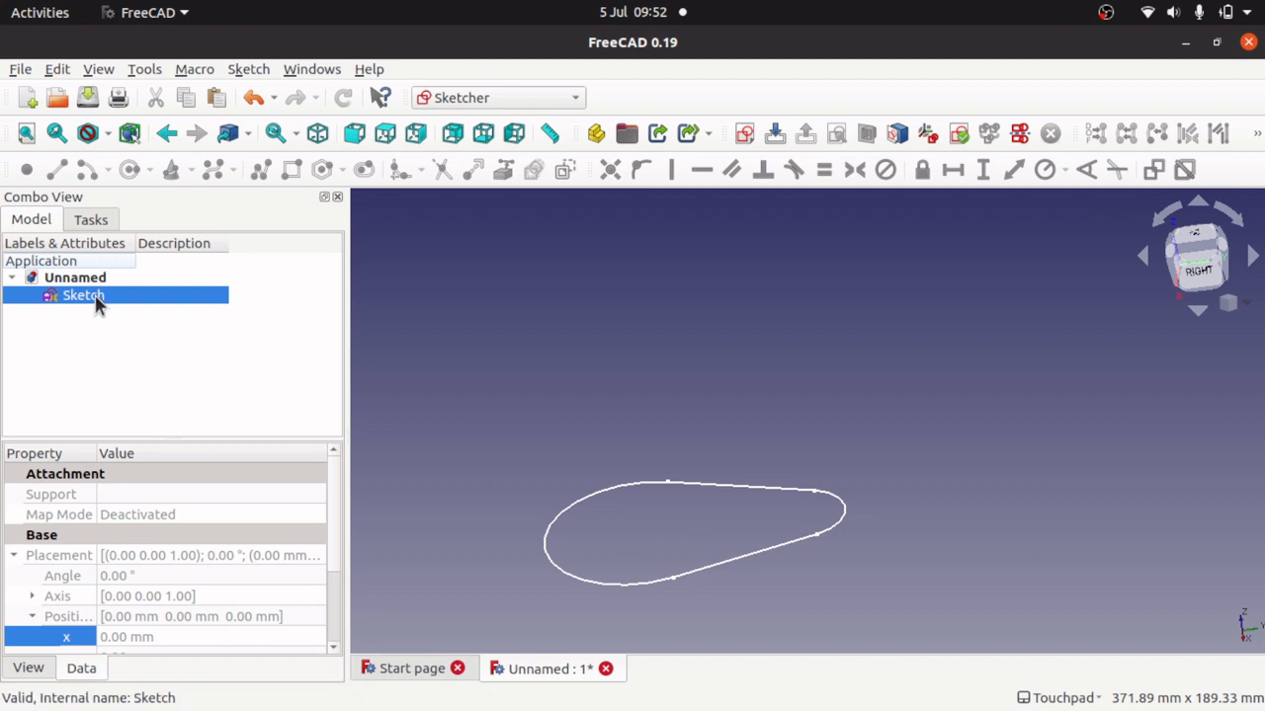
# Step: Copy the teardrop sketch and paste it three times into the document
pyautogui.click(130, 351)
pyautogui.hotkey('ctrl', 'v')
pyautogui.hotkey('ctrl', 'v')
pyautogui.hotkey('ctrl', 'v')
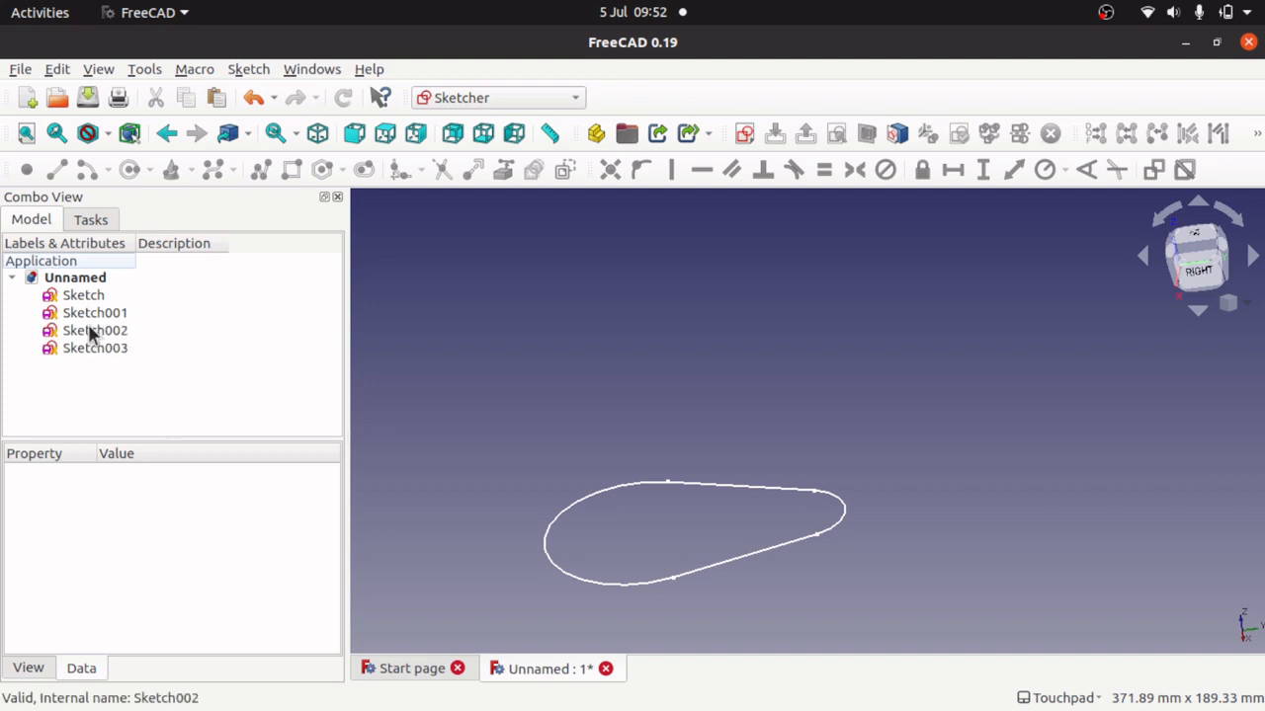
# Step: Set the Z position of Sketch001 to 100 mm
pyautogui.click(102, 313)
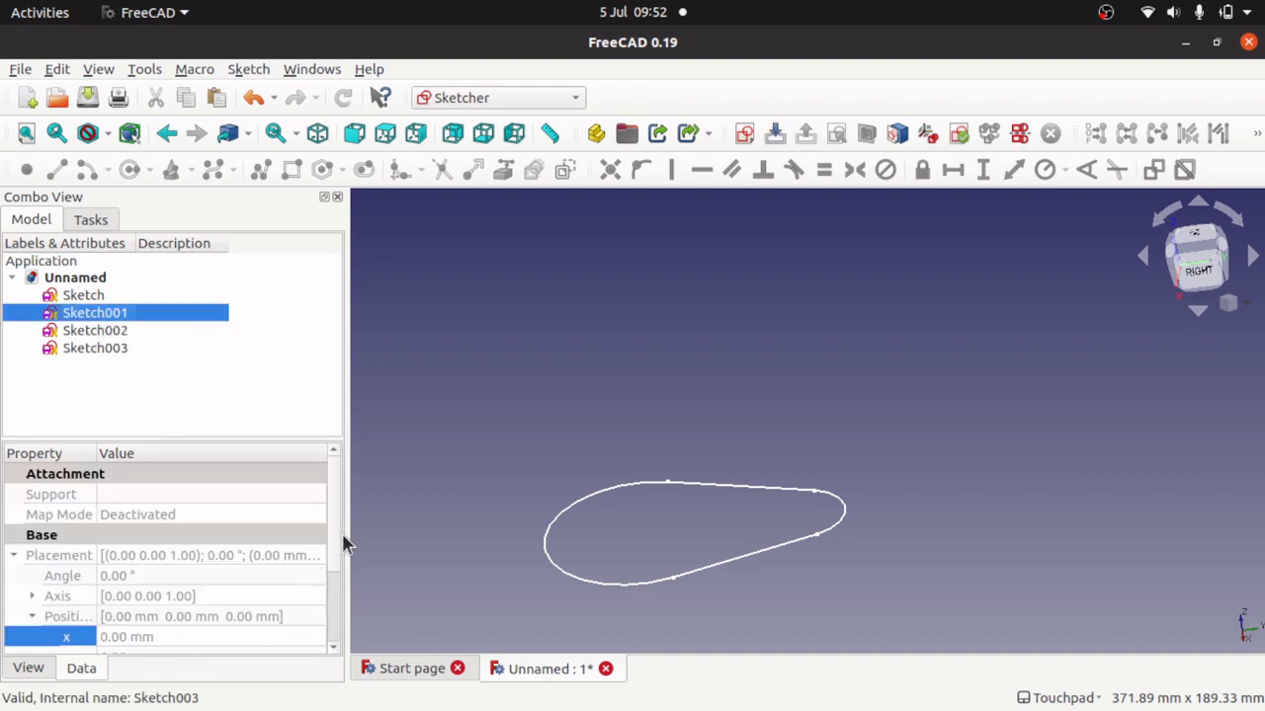
pyautogui.moveTo(336, 535)
pyautogui.mouseDown()
pyautogui.moveTo(342, 593)
pyautogui.moveTo(338, 523)
pyautogui.mouseUp()
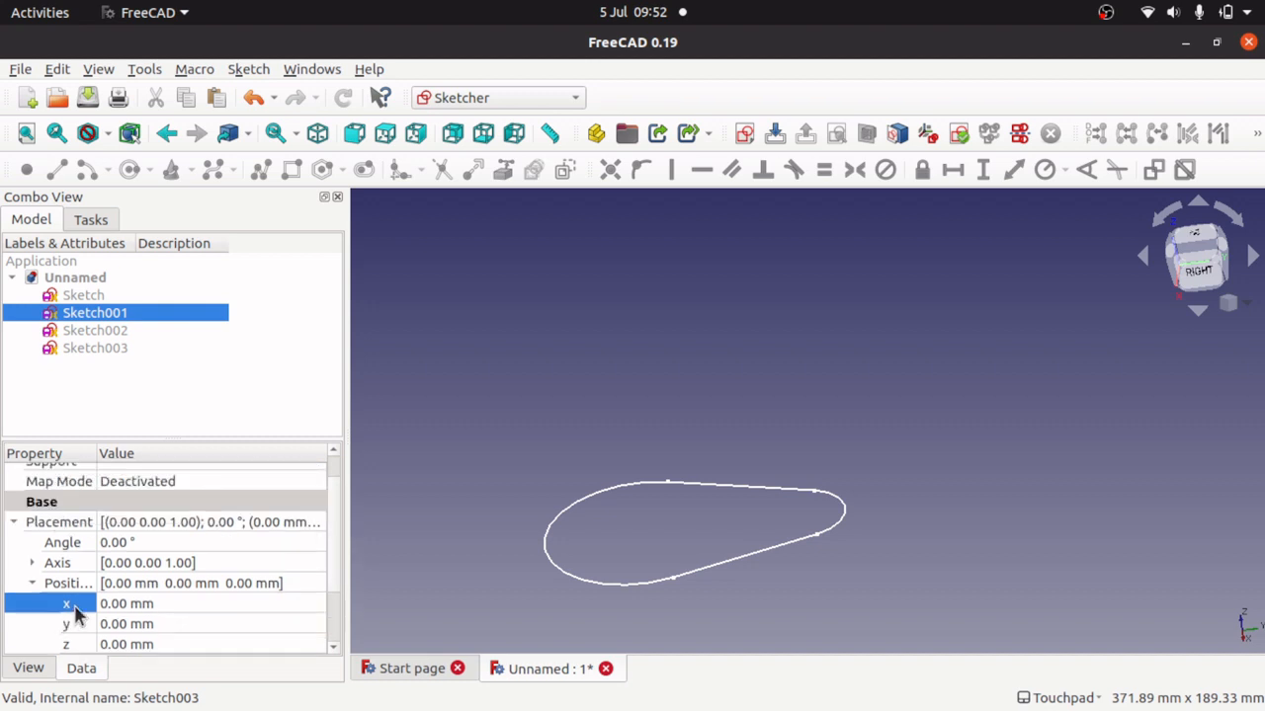
pyautogui.click(175, 624)
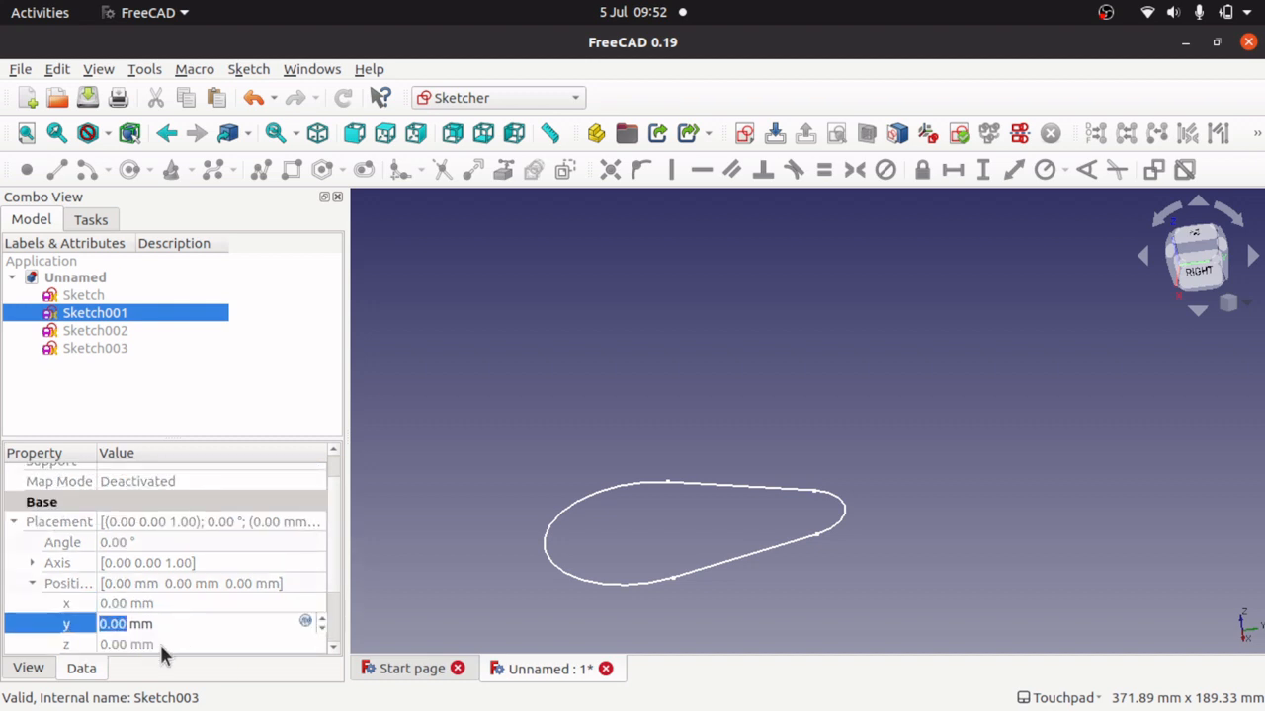
pyautogui.click(161, 644)
pyautogui.press('Up')
pyautogui.press('Up')
pyautogui.press('Up')
pyautogui.press('Up')
pyautogui.press('Up')
pyautogui.press('Up')
pyautogui.press('Up')
pyautogui.press('Up')
pyautogui.press('Up')
pyautogui.press('Up')
pyautogui.press('Up')
pyautogui.press('Up')
pyautogui.press('Up')
pyautogui.press('Up')
pyautogui.press('Up')
pyautogui.press('Up')
pyautogui.press('Up')
pyautogui.press('Up')
pyautogui.press('Up')
pyautogui.press('Up')
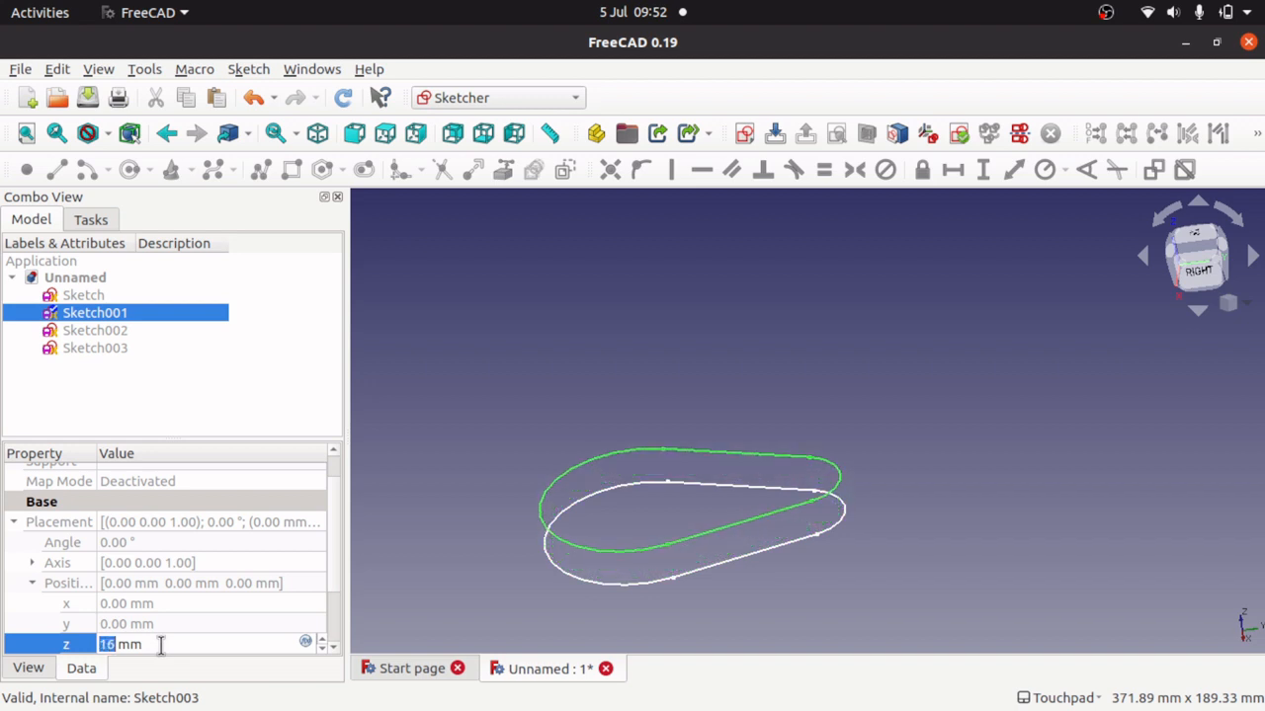
pyautogui.write('100')
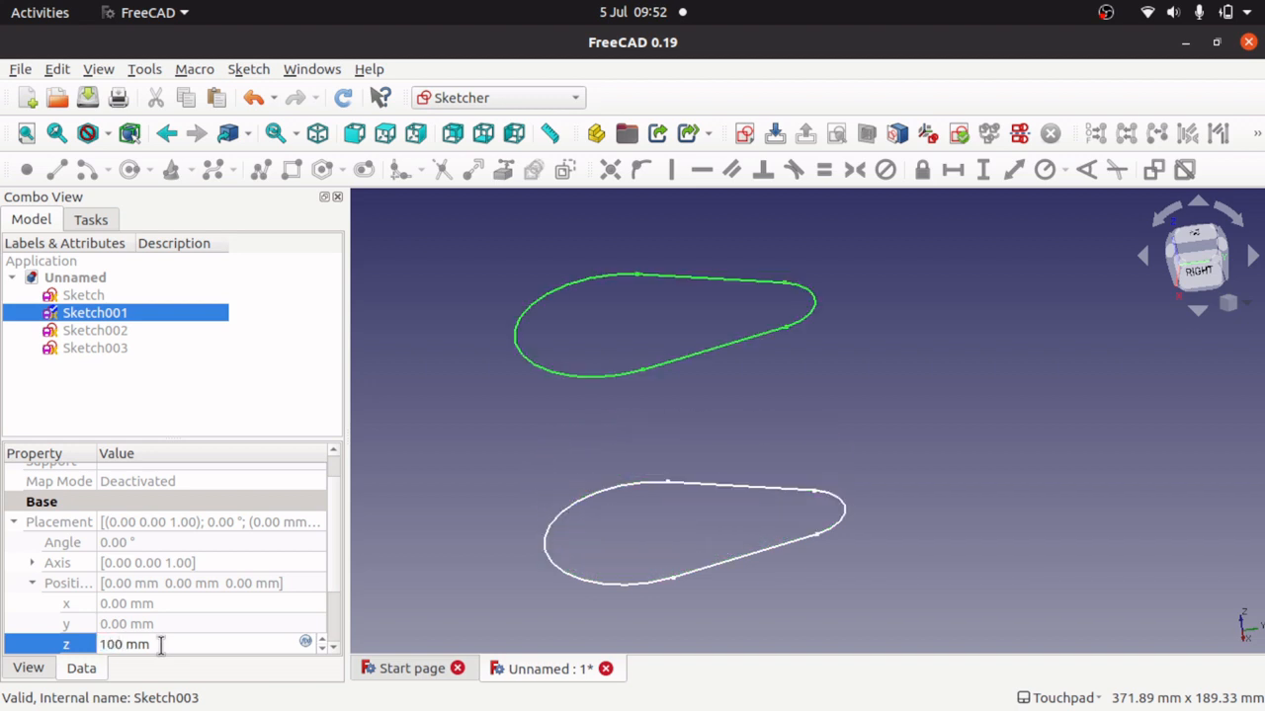
# Step: Set the Z position of Sketch002 to 200 mm and that of Sketch003 to 300 mm
pyautogui.click(122, 330)
pyautogui.click(172, 645)
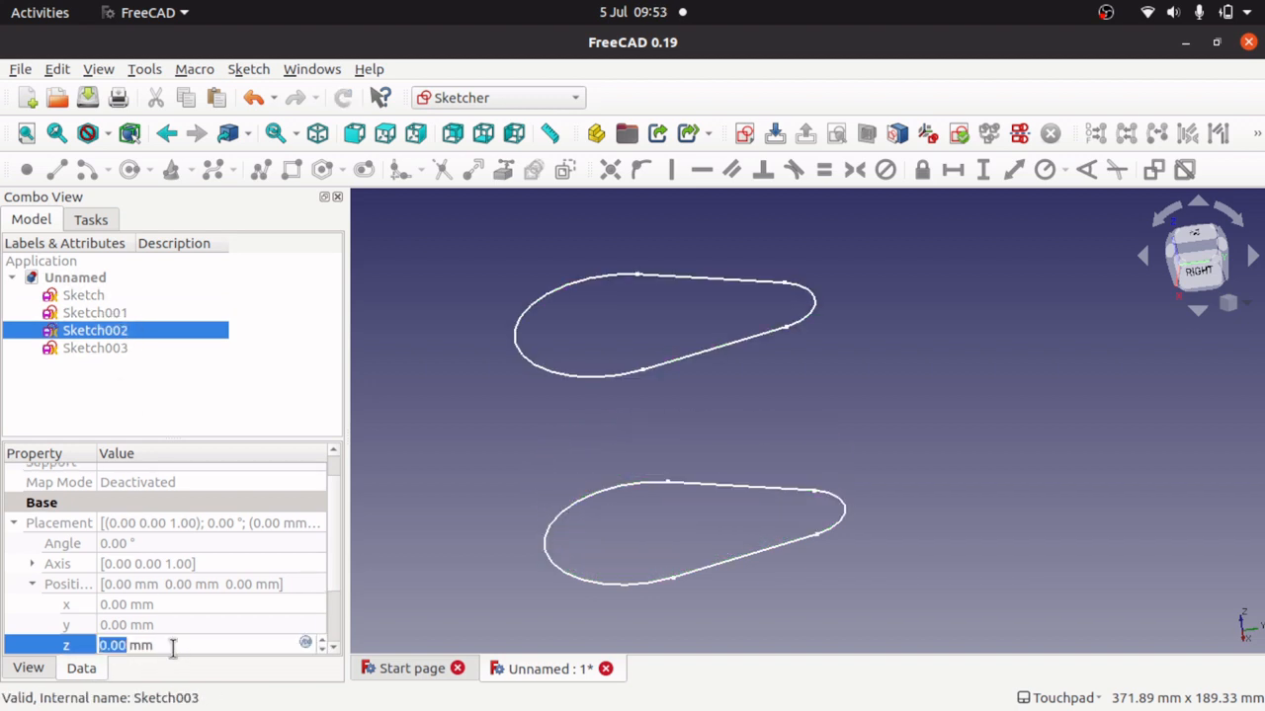
pyautogui.write('200')
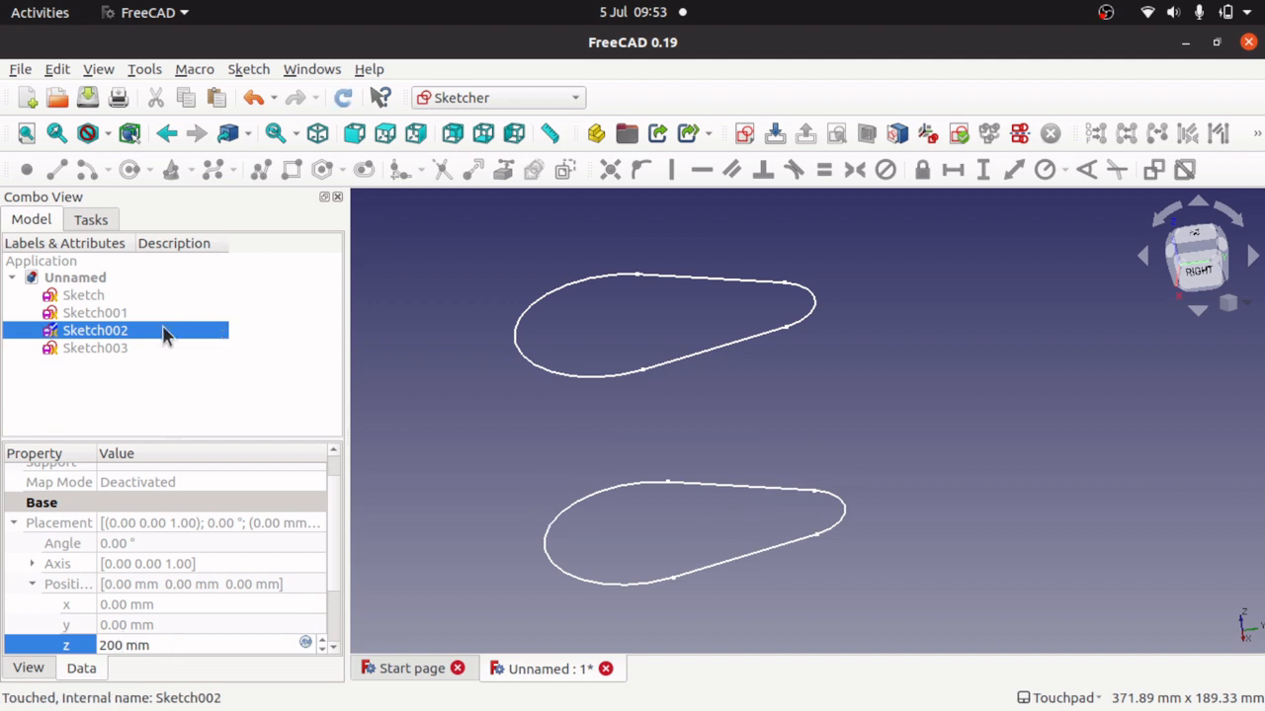
pyautogui.click(118, 348)
pyautogui.click(195, 647)
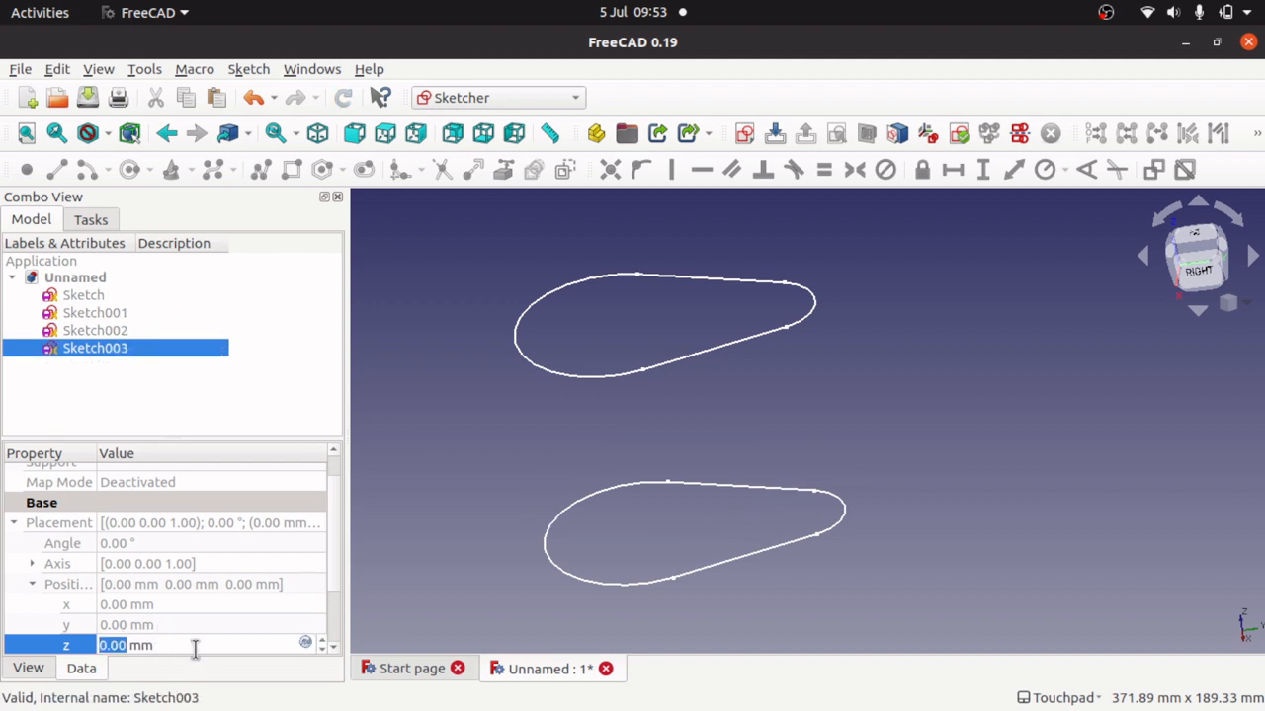
pyautogui.write('300')
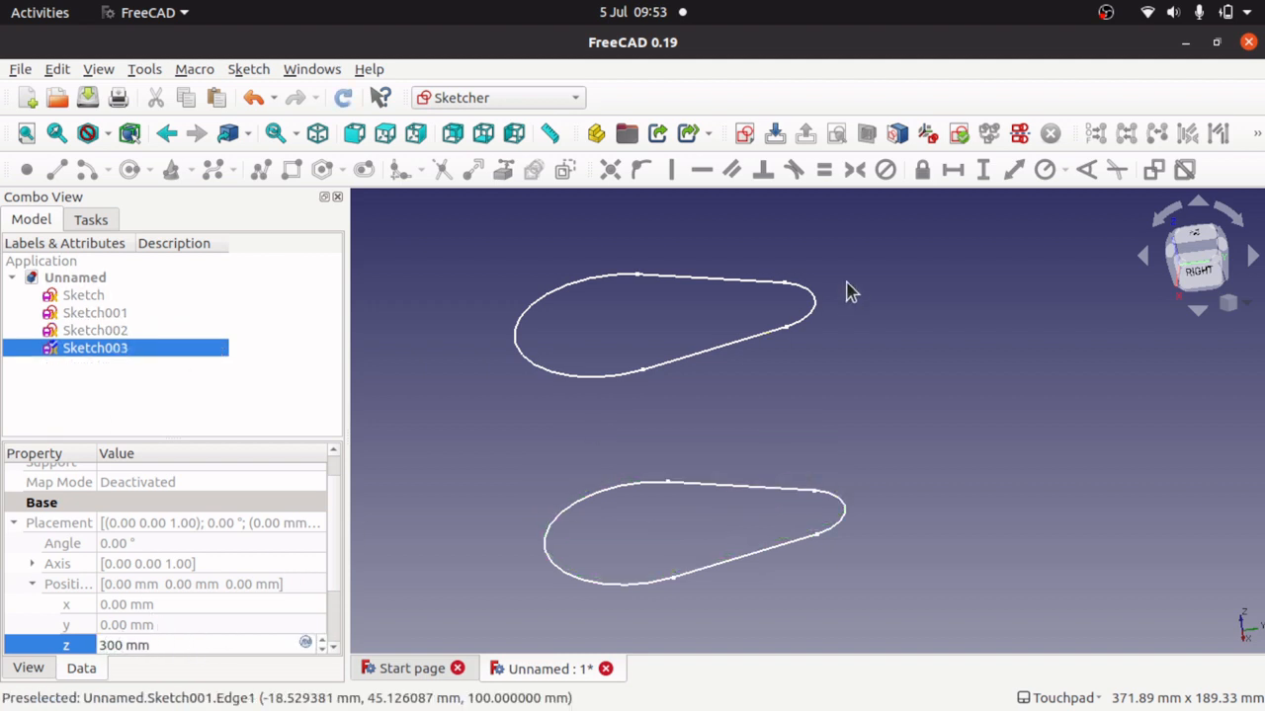
# Step: Set the X position of the original teardrop sketch to 50 mm
pyautogui.click(776, 501)
pyautogui.click(178, 604)
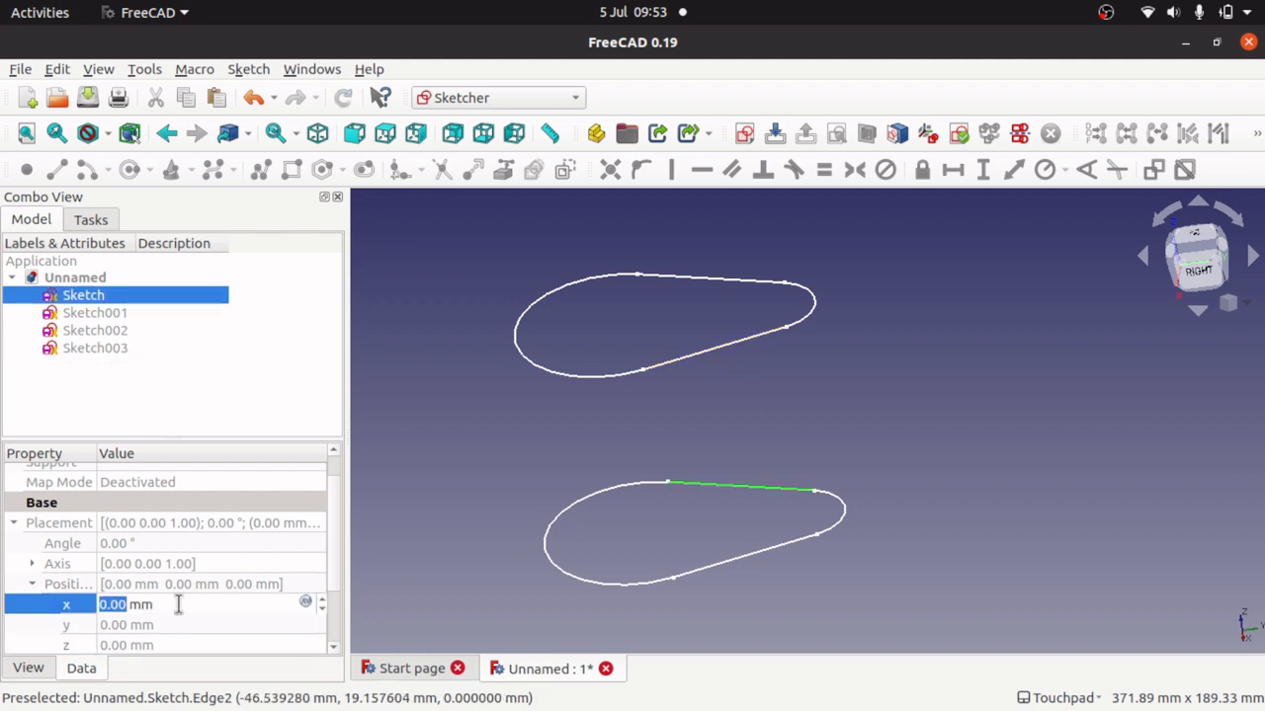
pyautogui.write('50')
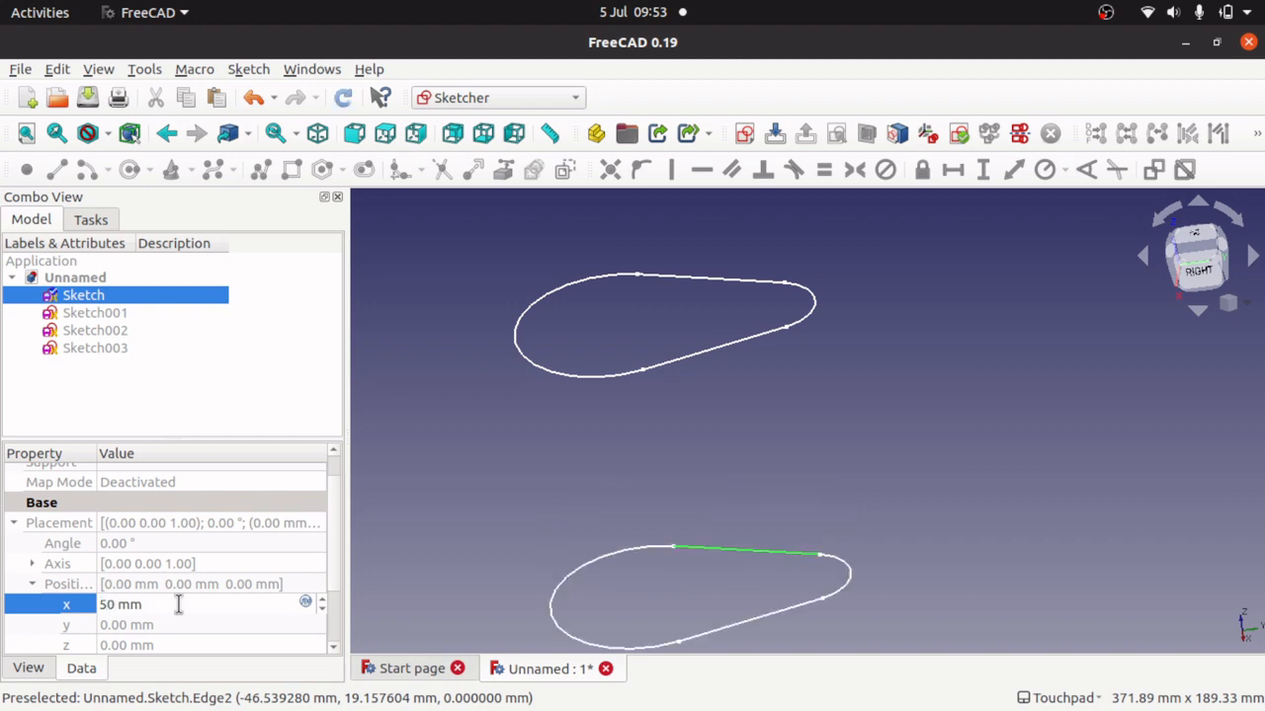
# Step: Set the X position of Sketch002 to -50 mm
pyautogui.moveTo(725, 430)
pyautogui.keyDown('shift'); pyautogui.mouseDown()
pyautogui.moveTo(764, 534)
pyautogui.moveTo(714, 409)
pyautogui.moveTo(726, 452)
pyautogui.moveTo(601, 319)
pyautogui.mouseUp(); pyautogui.keyUp('shift')
pyautogui.click(622, 277)
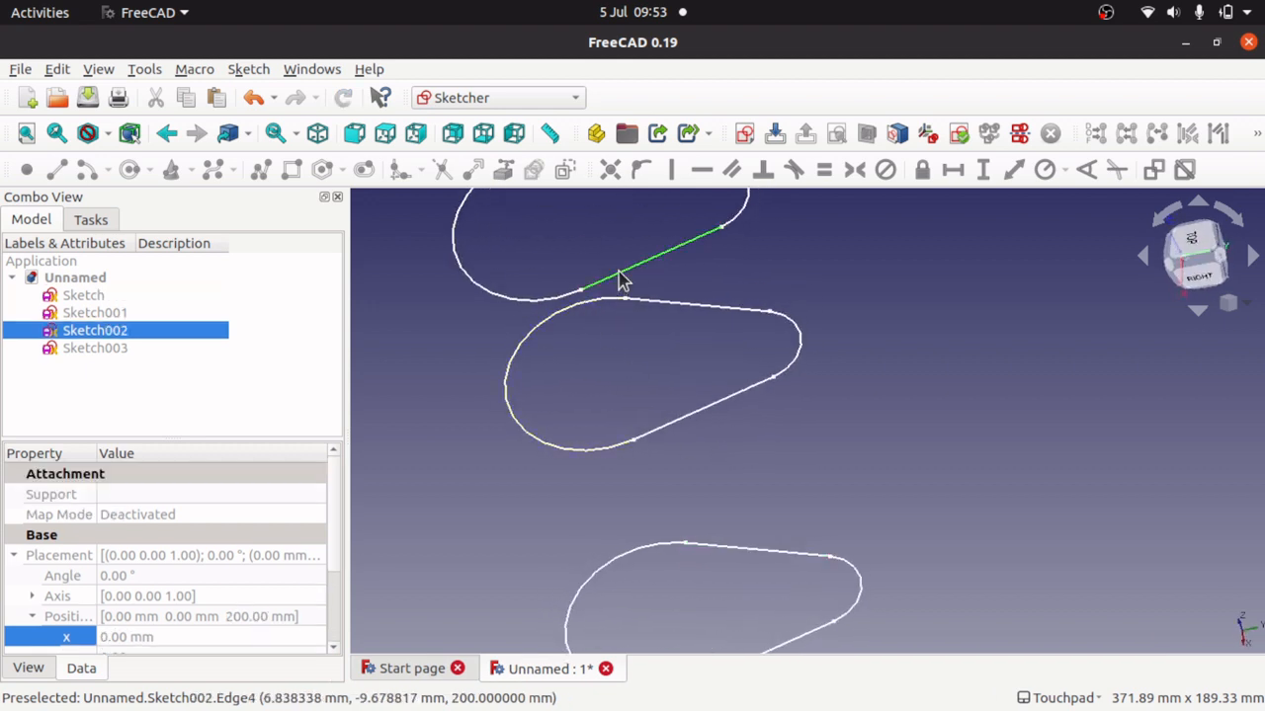
pyautogui.scroll(-4, 426, 366)
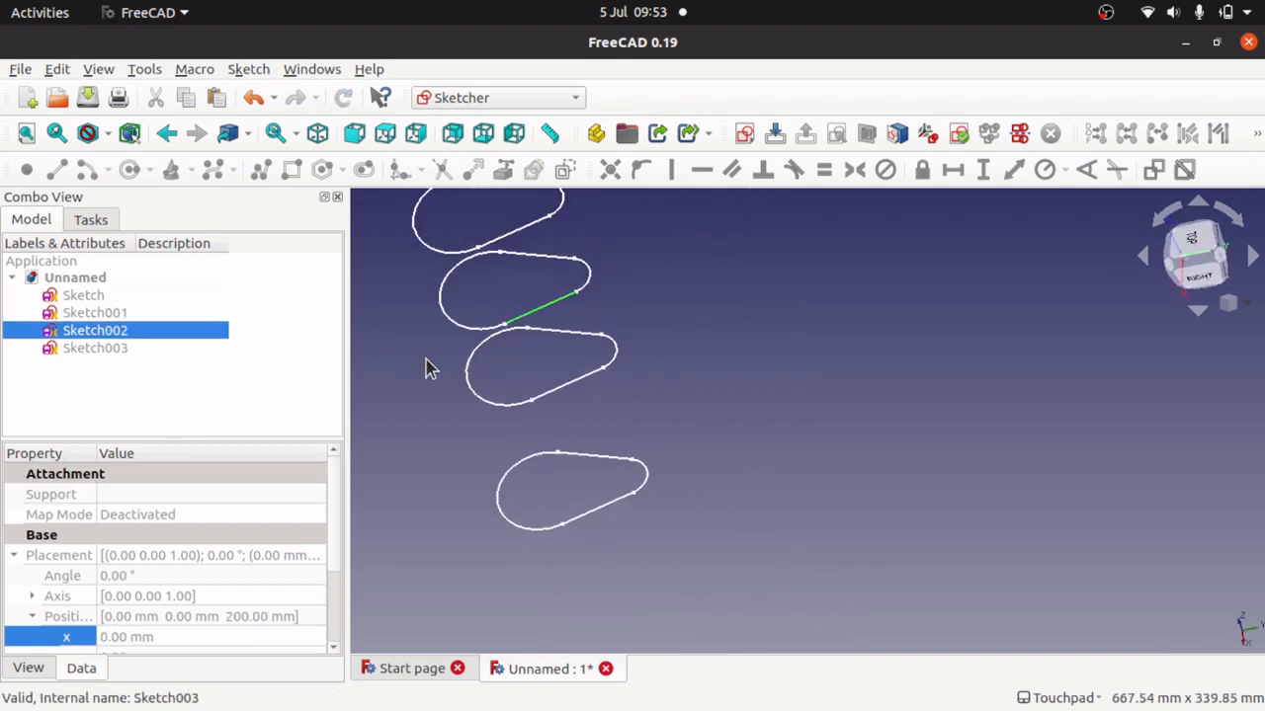
pyautogui.click(184, 637)
pyautogui.write('-50')
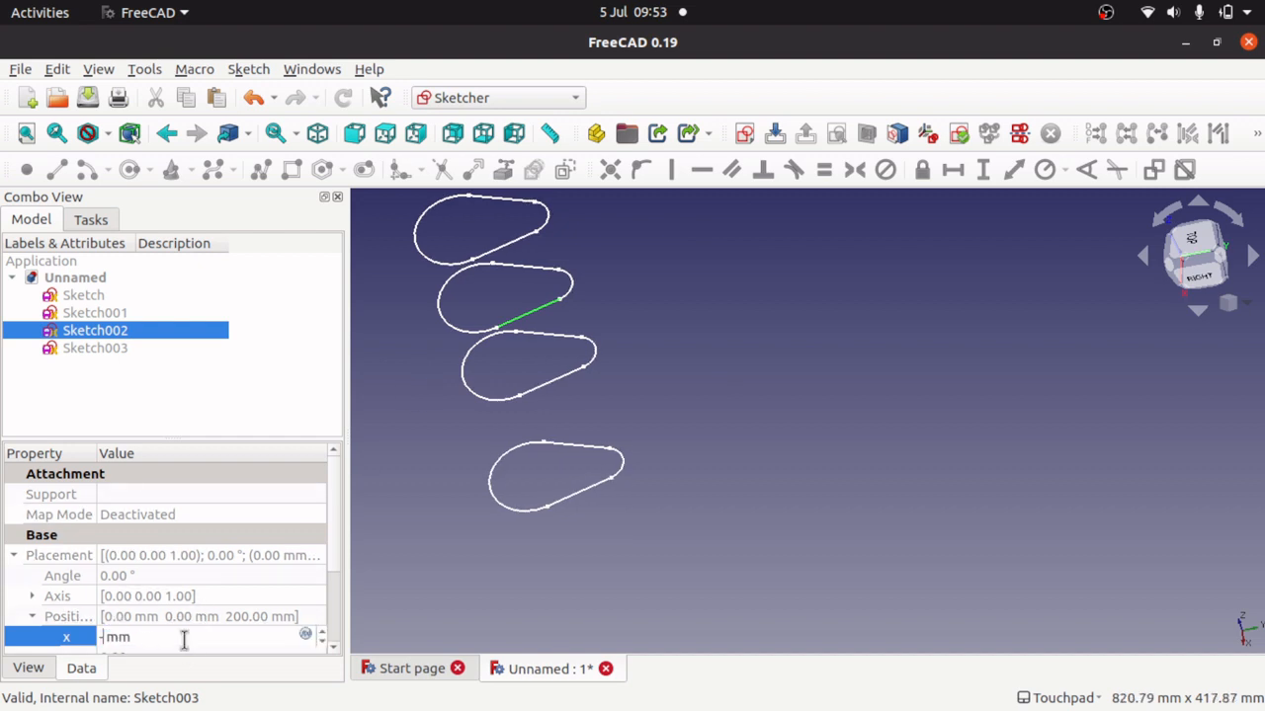
pyautogui.press('Return')
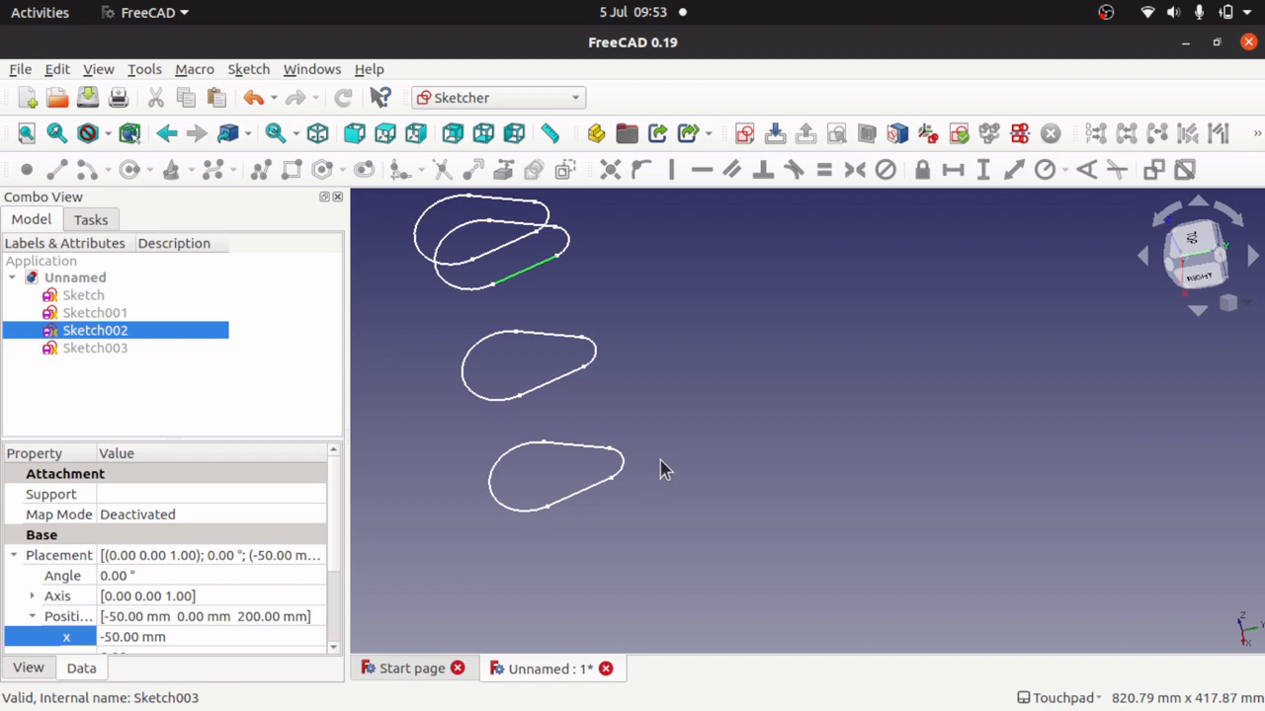
# Step: In the Part workbench, create a solid loft through Sketch, Sketch001, Sketch002 and Sketch003 in that order
pyautogui.moveTo(703, 407)
pyautogui.keyDown('alt'); pyautogui.mouseDown()
pyautogui.moveTo(711, 395)
pyautogui.moveTo(610, 483)
pyautogui.moveTo(837, 448)
pyautogui.moveTo(1038, 395)
pyautogui.moveTo(1002, 425)
pyautogui.mouseUp(); pyautogui.keyUp('alt')
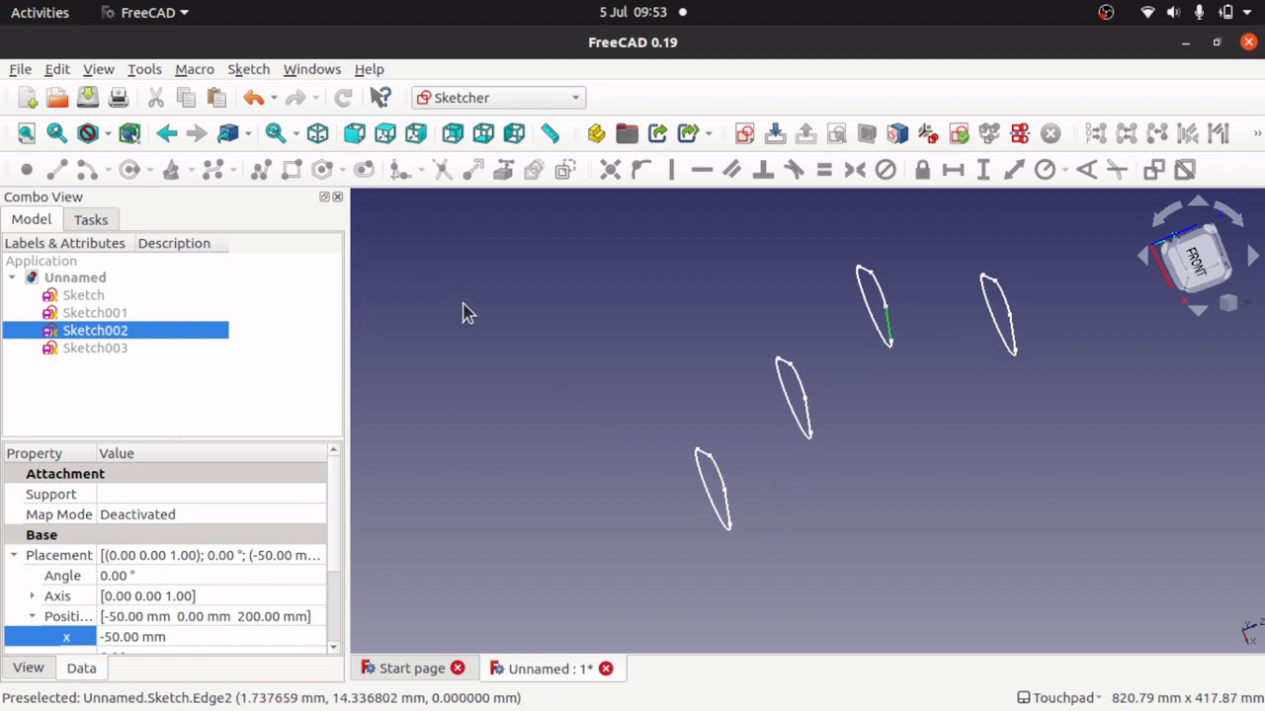
pyautogui.click(446, 237)
pyautogui.click(501, 98)
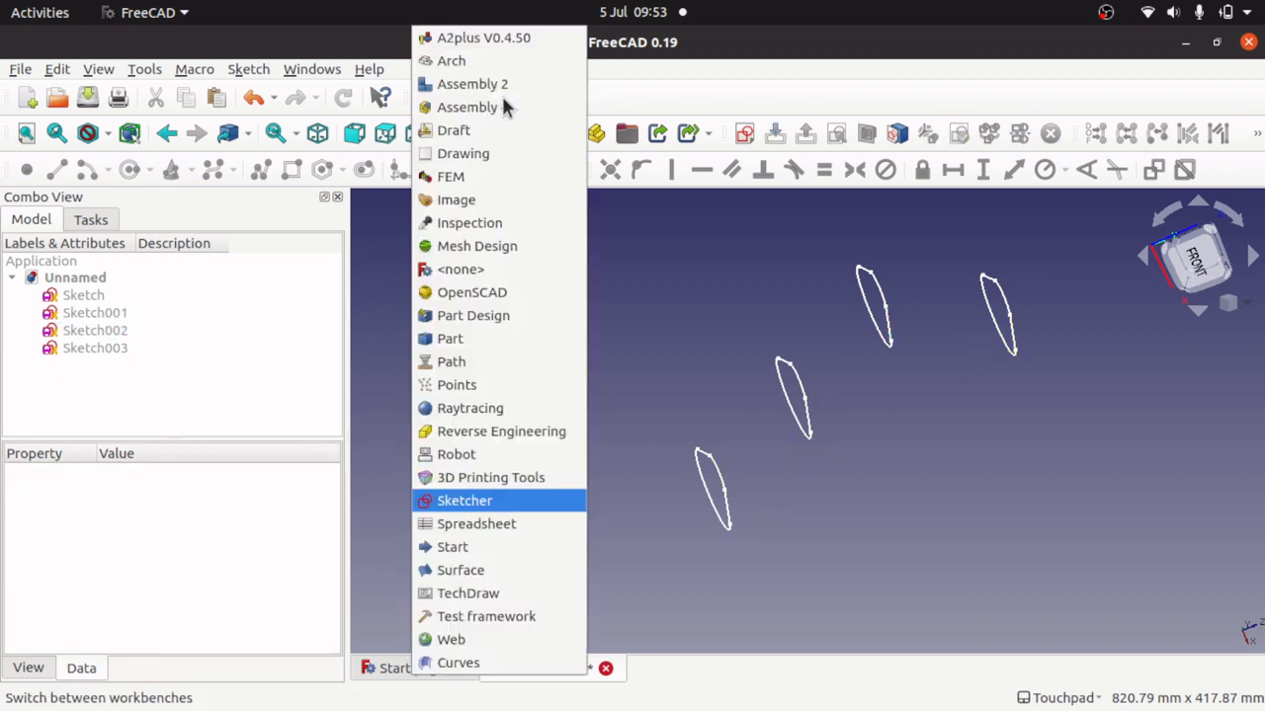
pyautogui.click(494, 339)
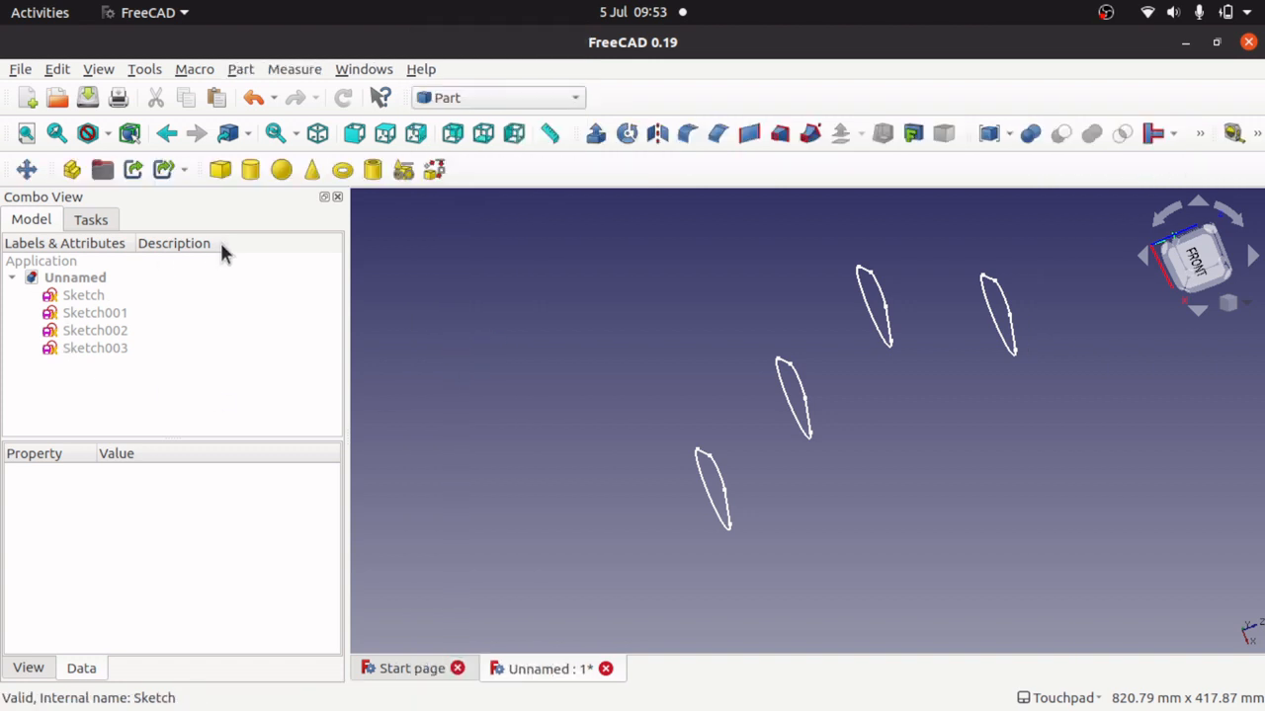
pyautogui.click(780, 135)
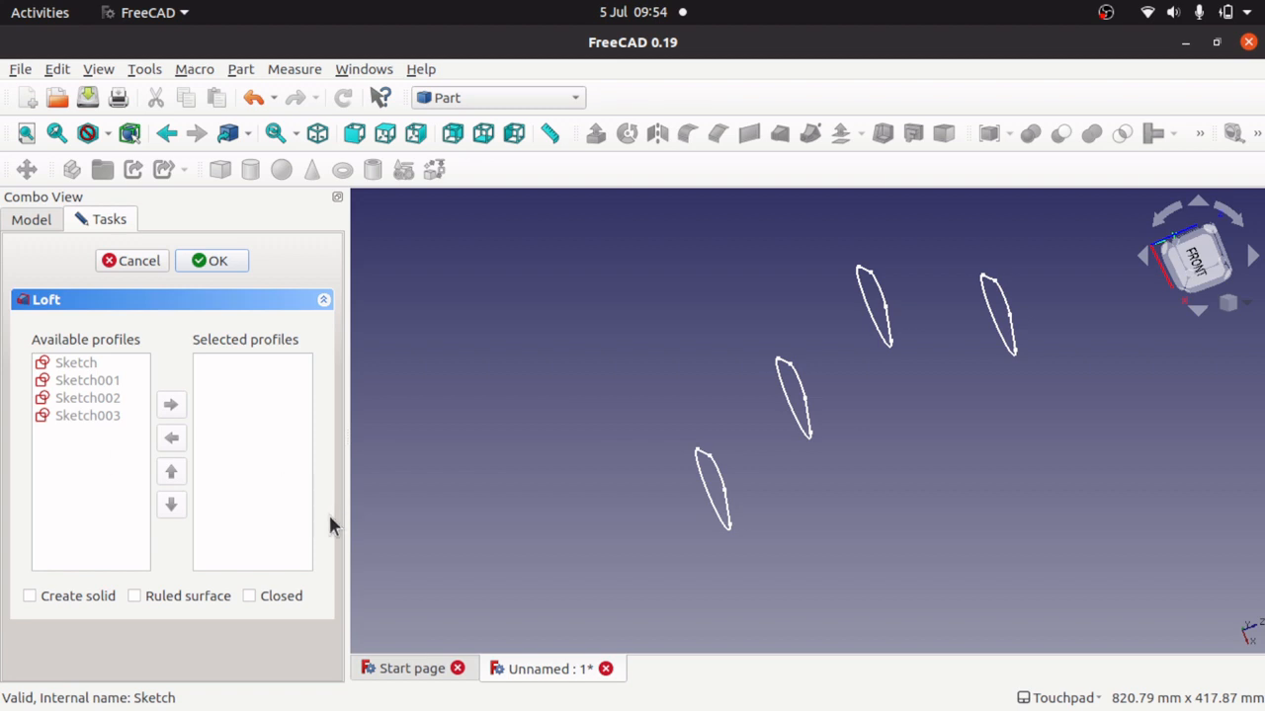
pyautogui.click(86, 366)
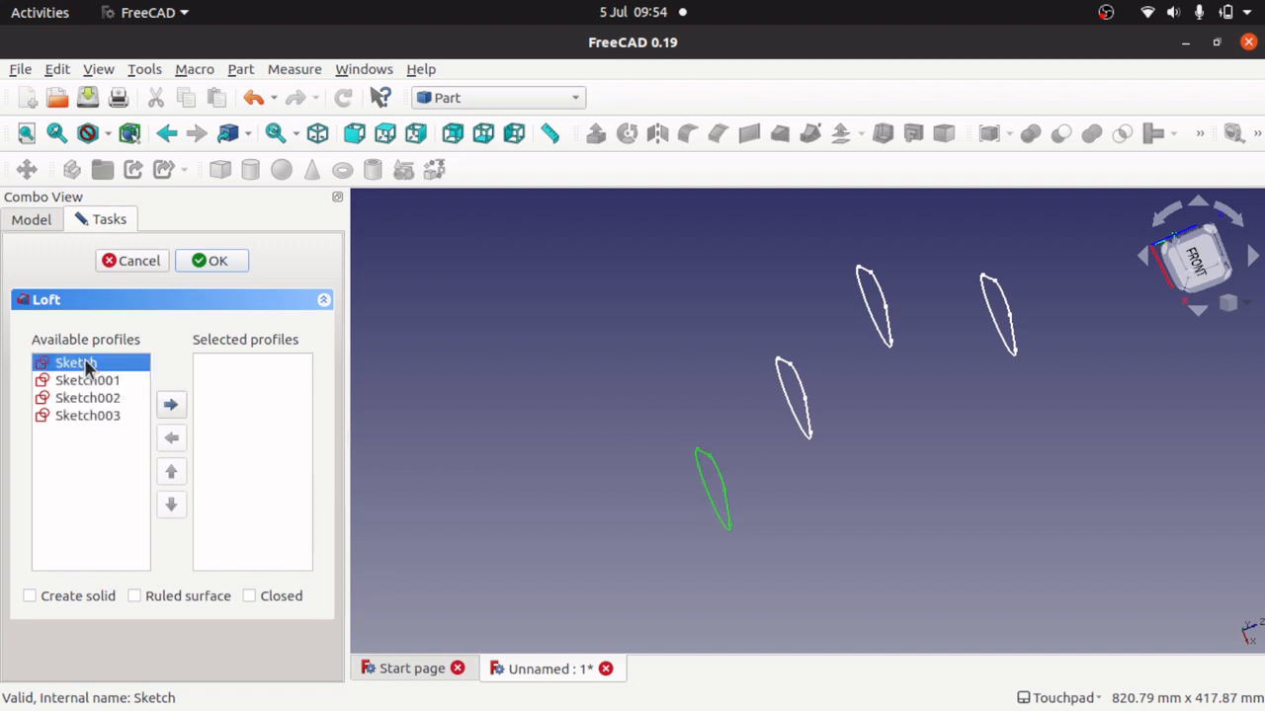
pyautogui.click(171, 406)
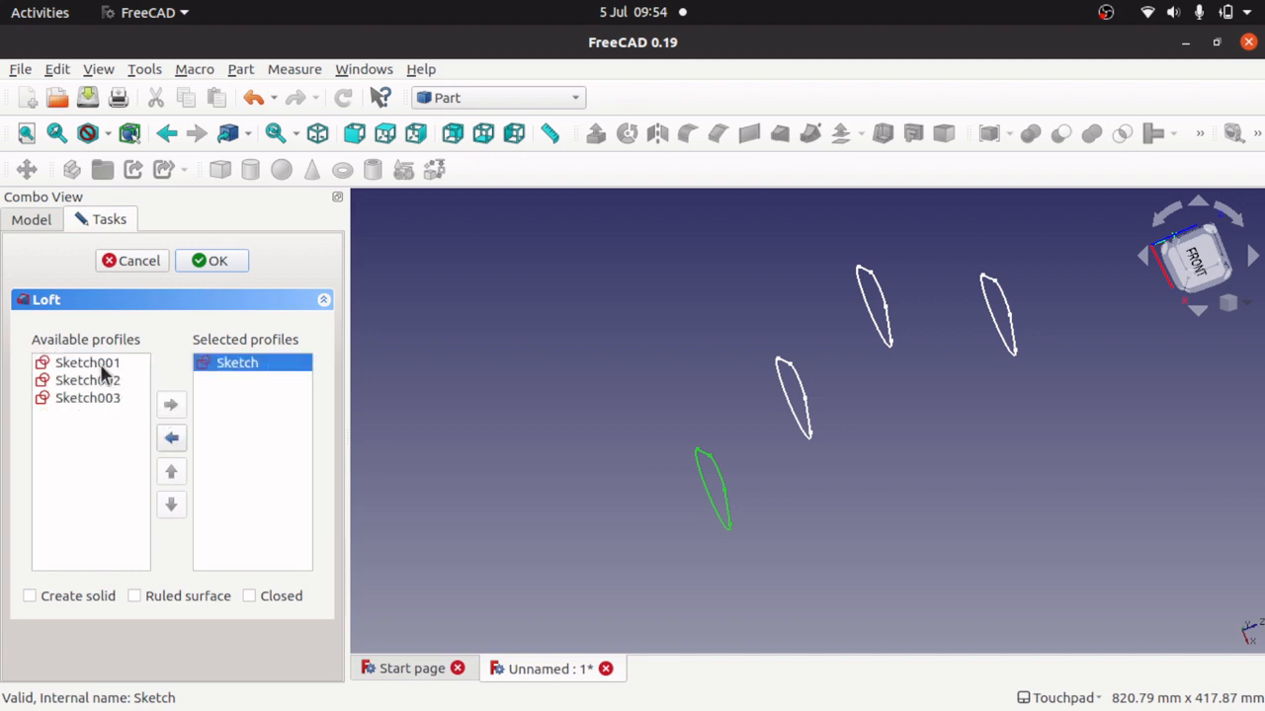
pyautogui.click(103, 381)
pyautogui.click(182, 415)
pyautogui.click(108, 363)
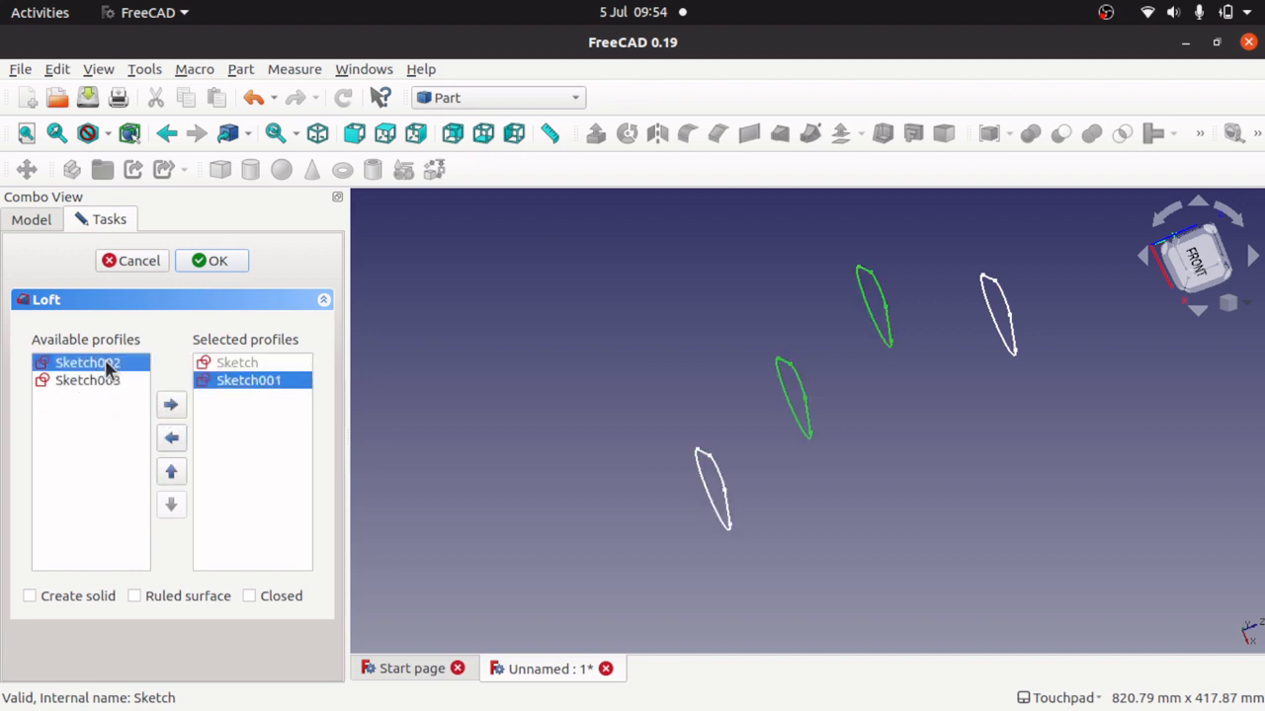
pyautogui.click(174, 413)
pyautogui.click(98, 365)
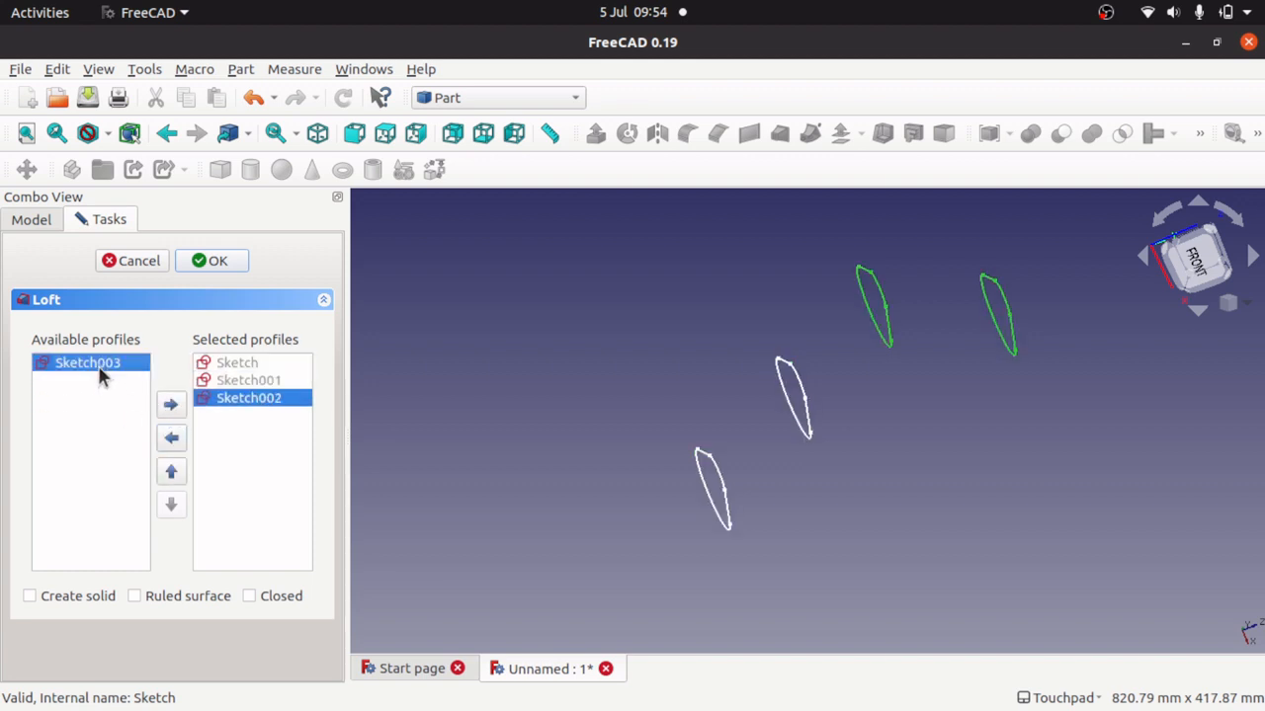
pyautogui.click(169, 408)
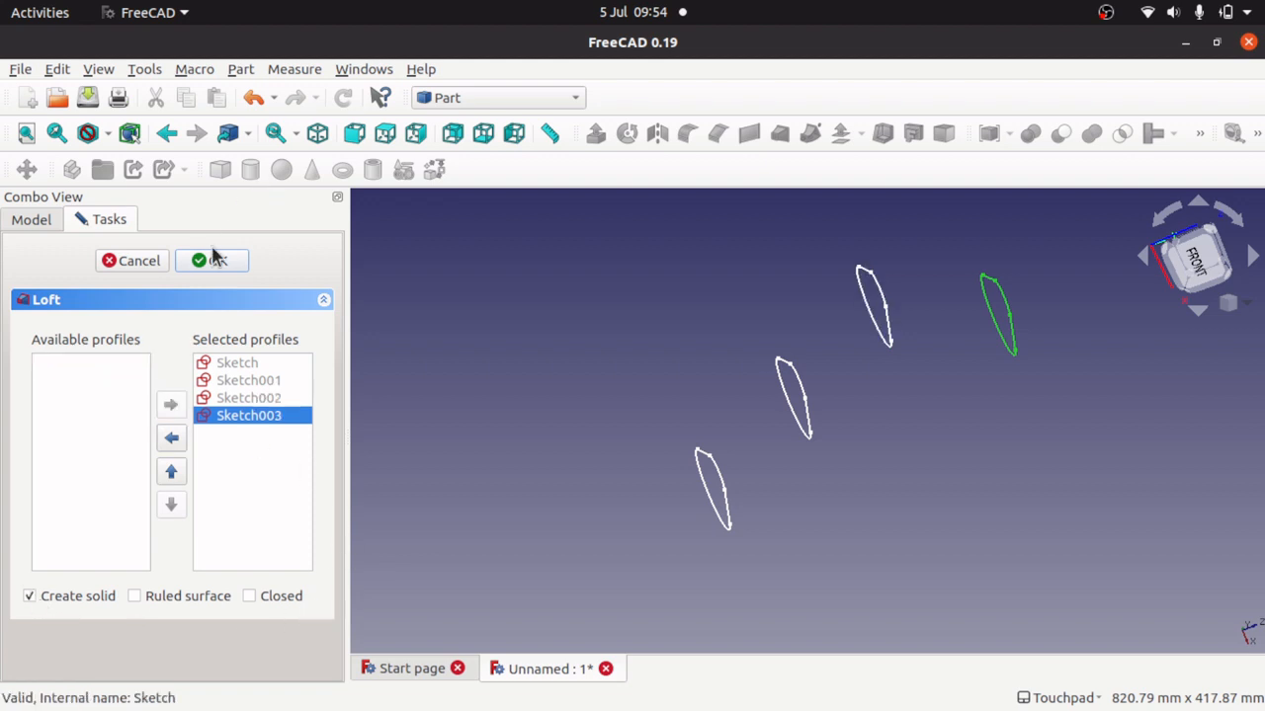
pyautogui.click(212, 265)
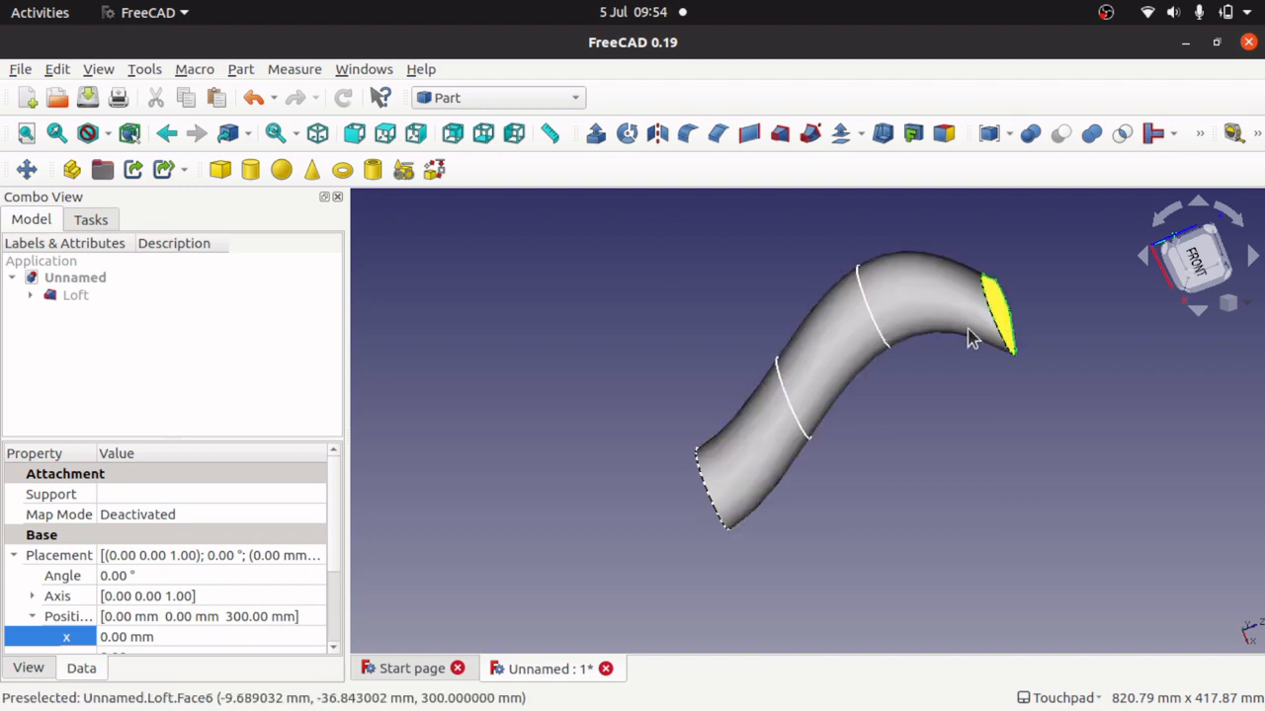
# Step: Inspect the loft's side faces and edges, and delete the loft while keeping its four sketches
pyautogui.keyDown('alt'); pyautogui.moveTo(818, 300); pyautogui.dragTo(1023, 453); pyautogui.keyUp('alt')
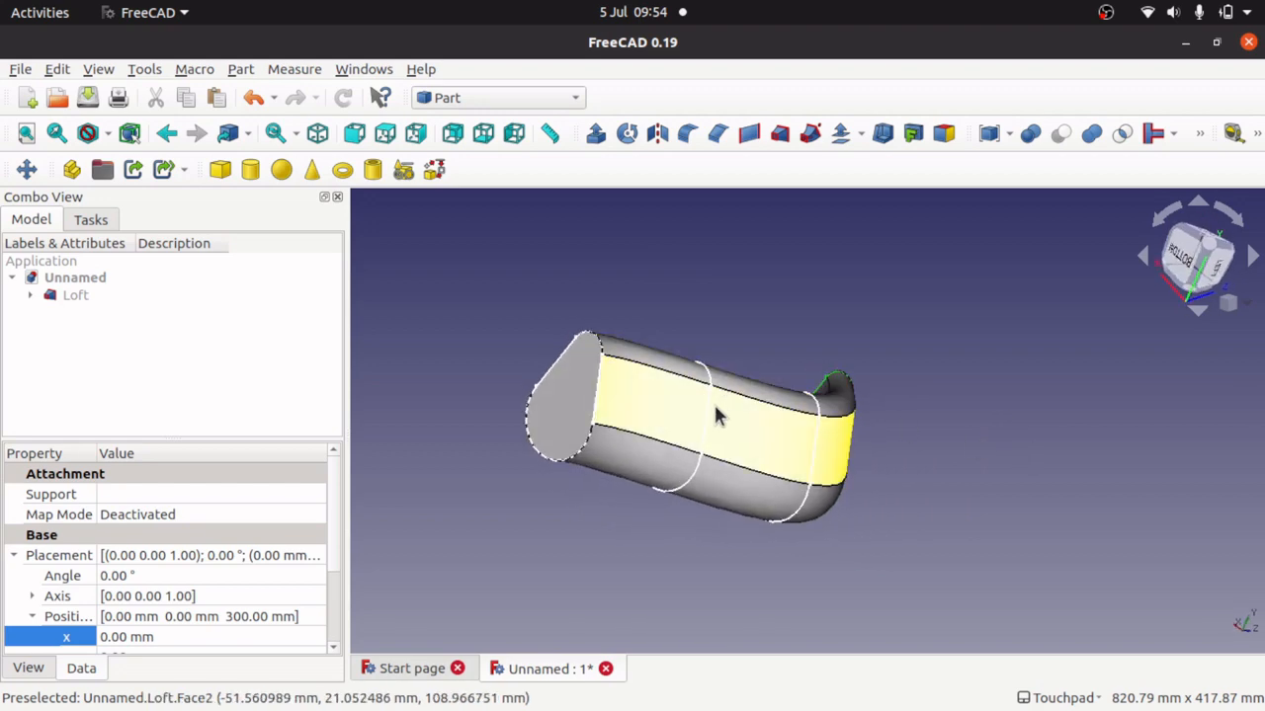
pyautogui.keyDown('alt'); pyautogui.moveTo(691, 406); pyautogui.dragTo(648, 267); pyautogui.keyUp('alt')
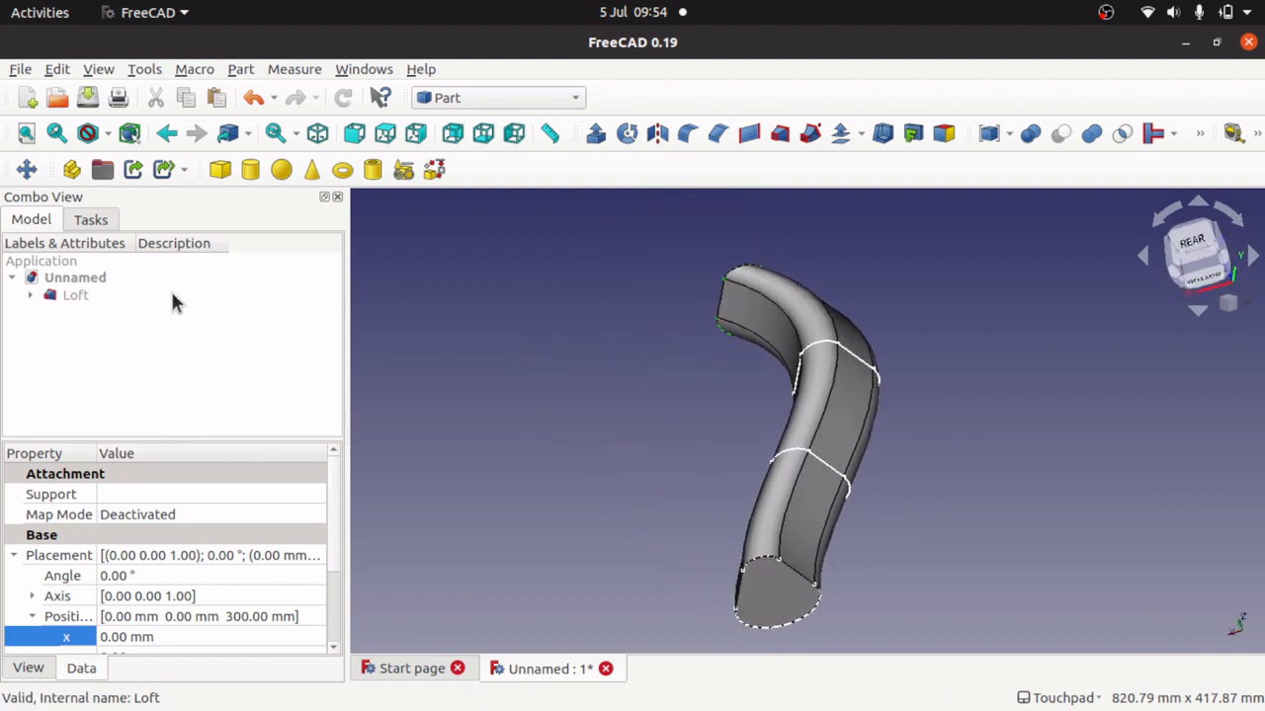
pyautogui.click(69, 295)
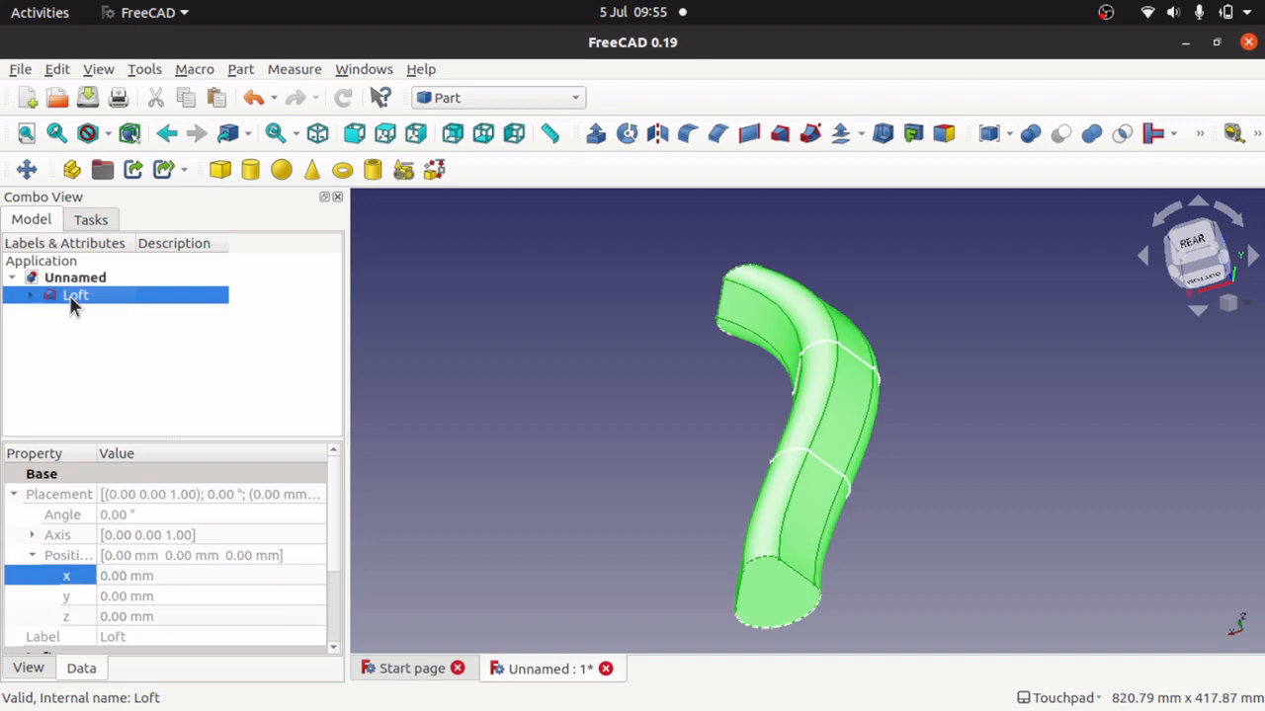
pyautogui.press('Delete')
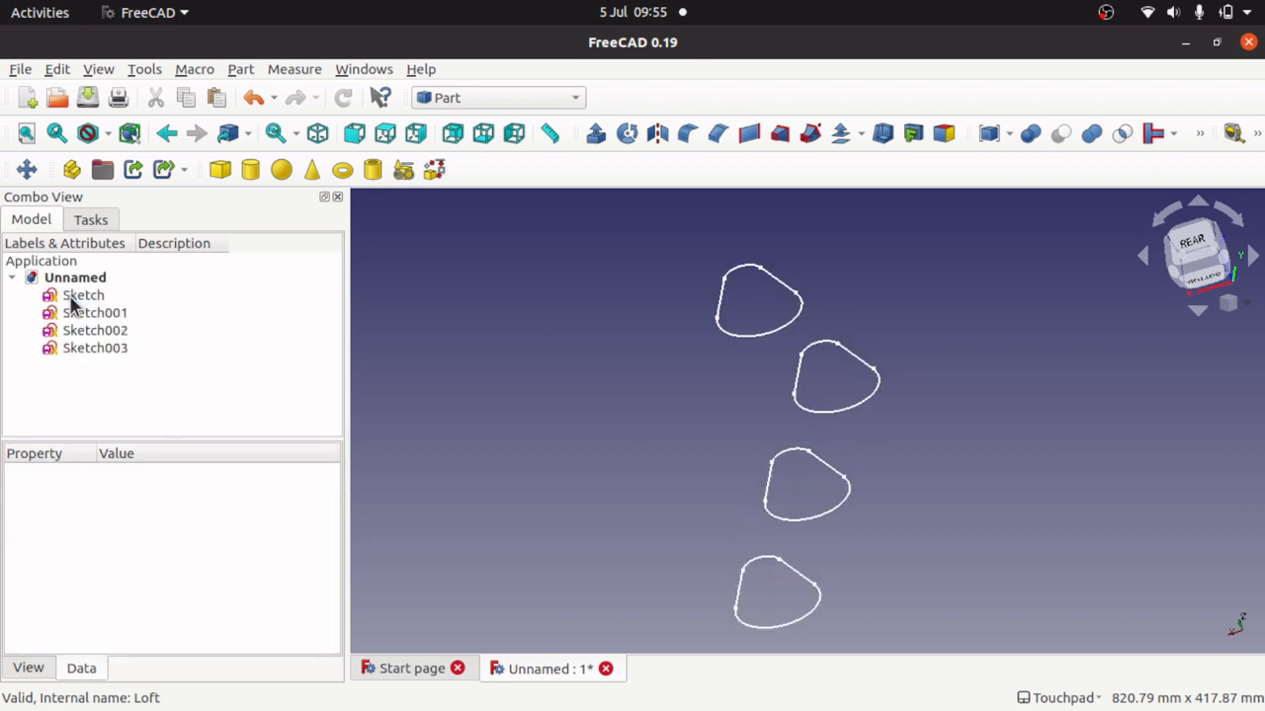
pyautogui.click(70, 296)
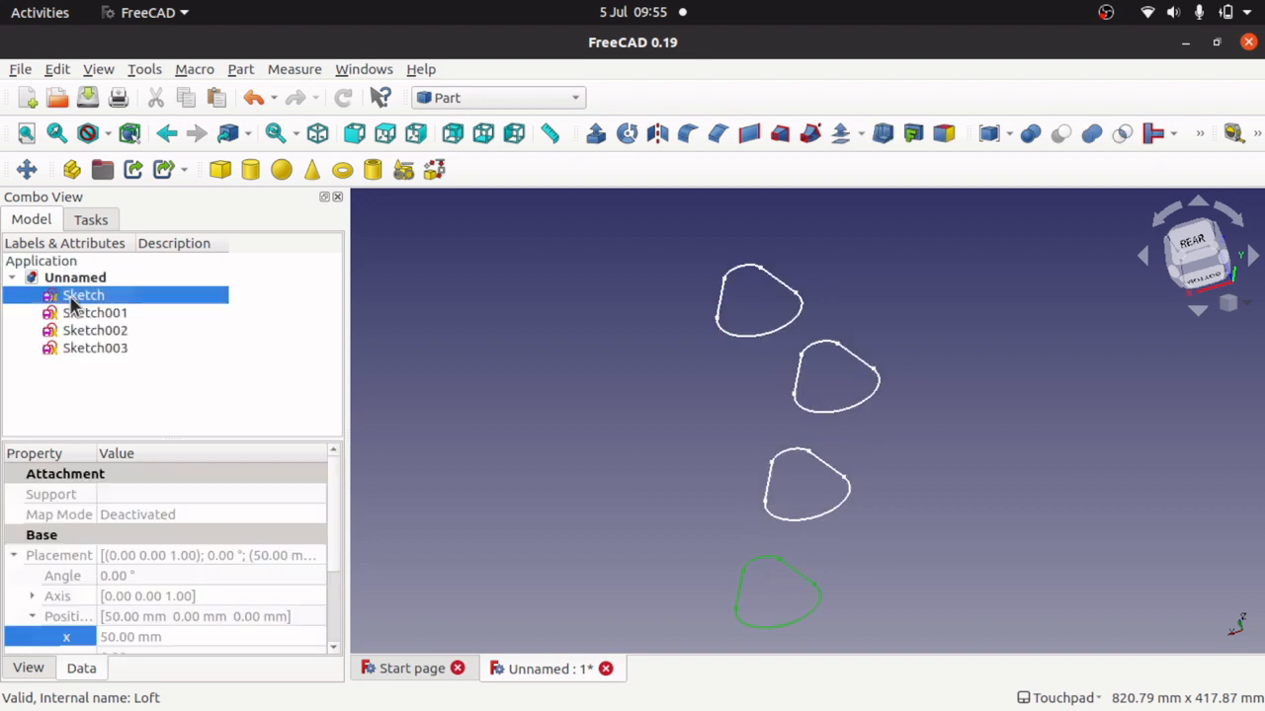
pyautogui.click(136, 407)
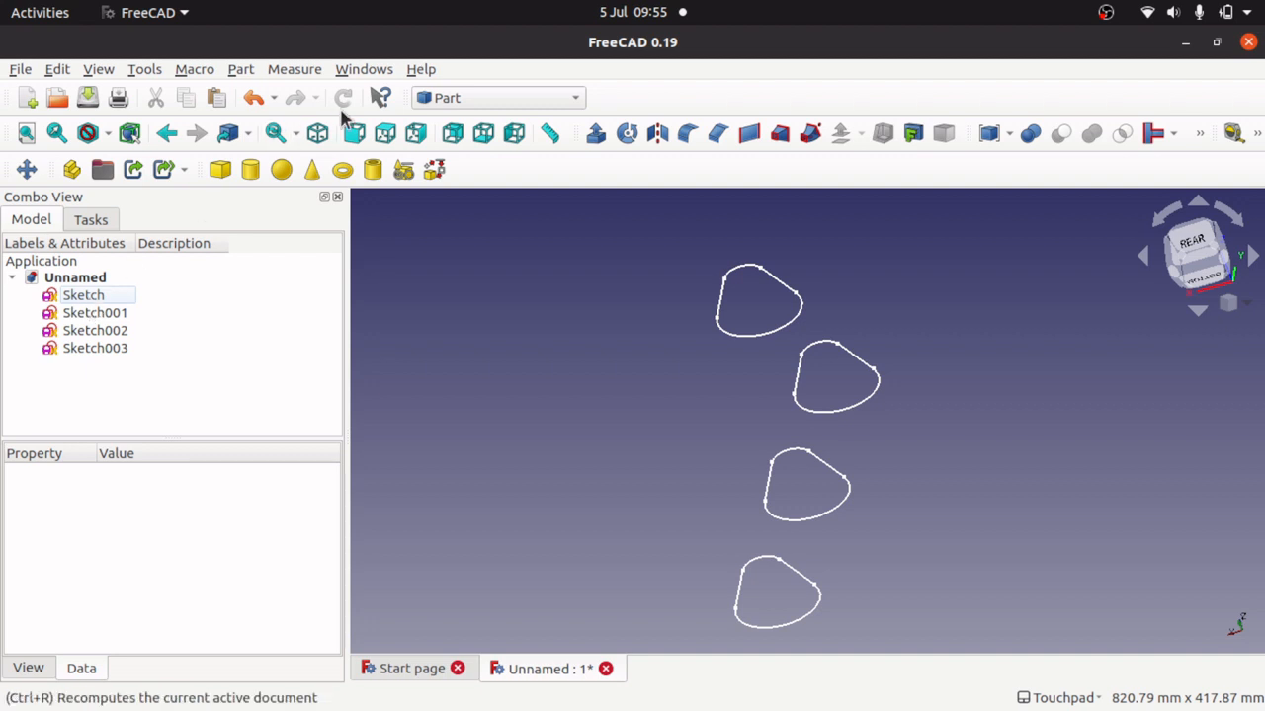
# Step: In the Curves workbench, apply Join Curve to all four teardrop sketches to merge each one's edges
pyautogui.click(464, 98)
pyautogui.click(458, 663)
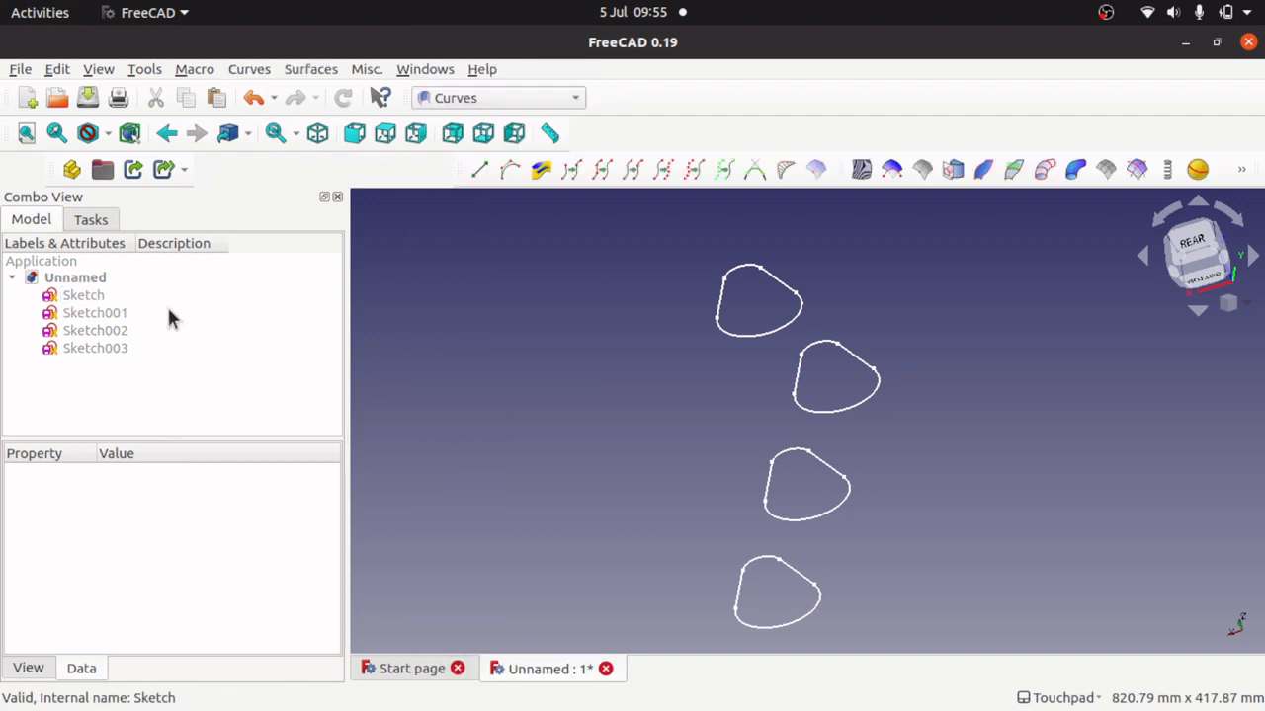
pyautogui.click(96, 297)
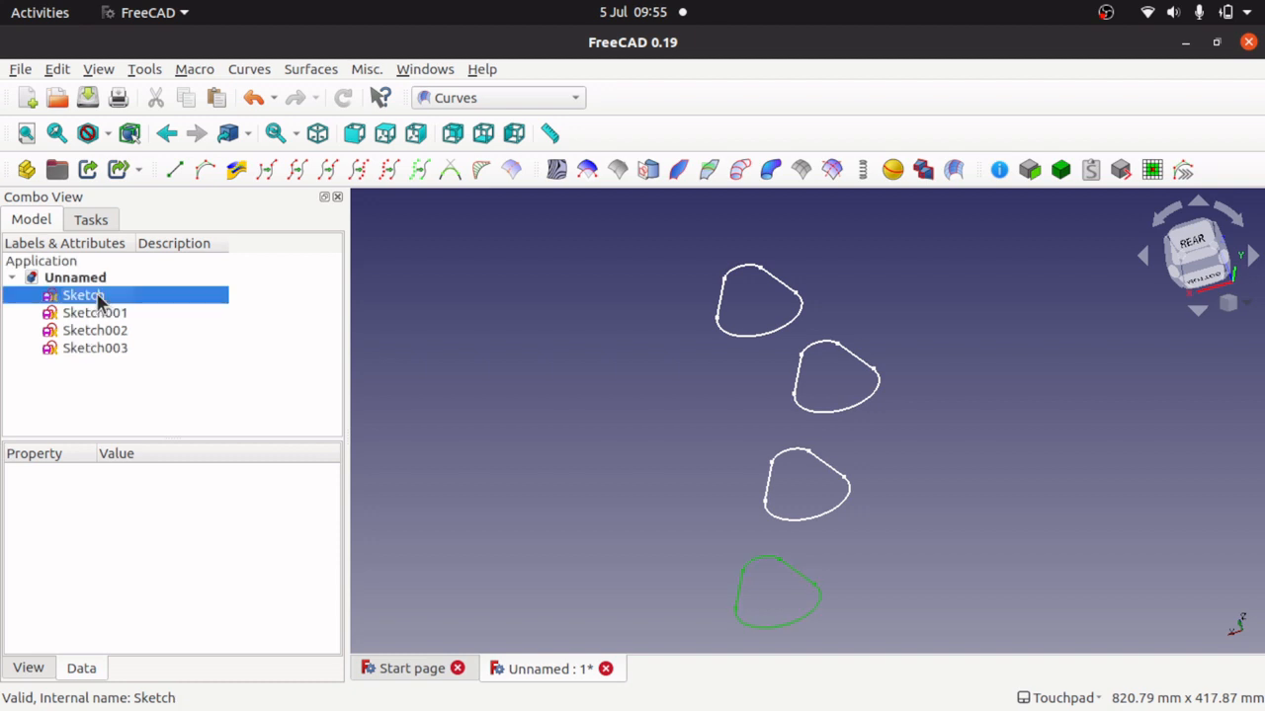
pyautogui.keyDown('shift'); pyautogui.click(99, 351); pyautogui.keyUp('shift')
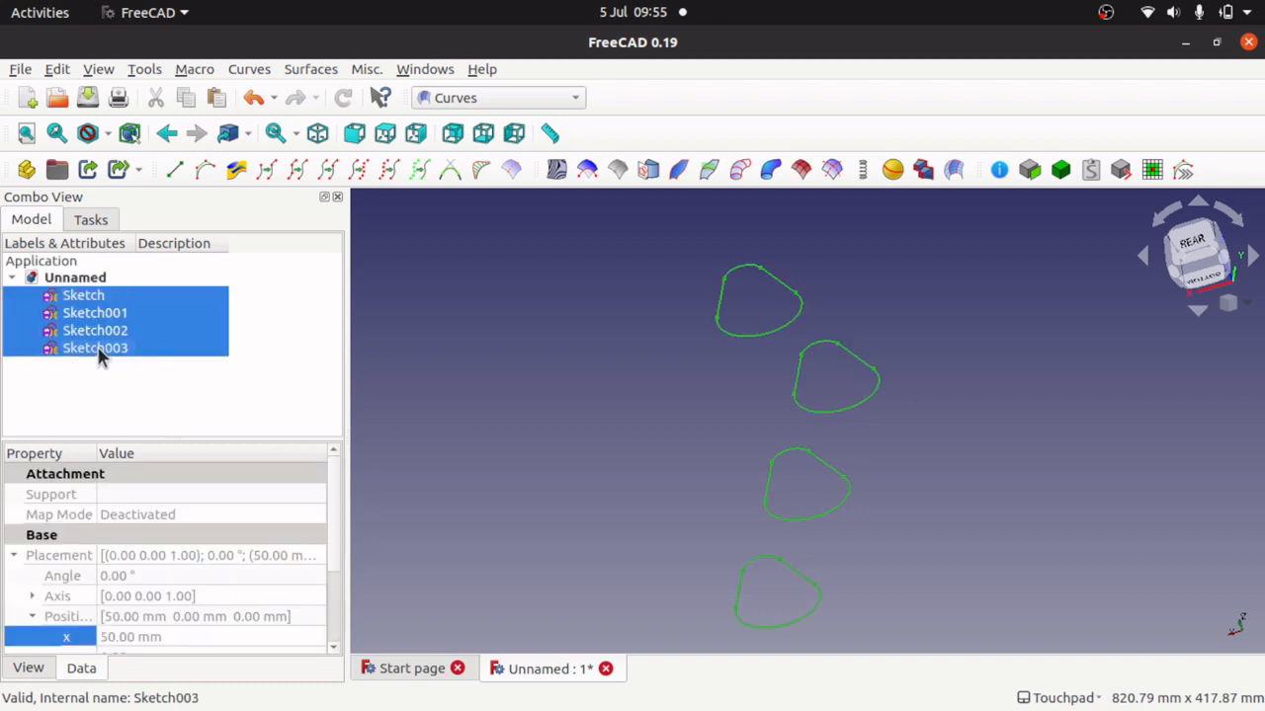
pyautogui.click(297, 172)
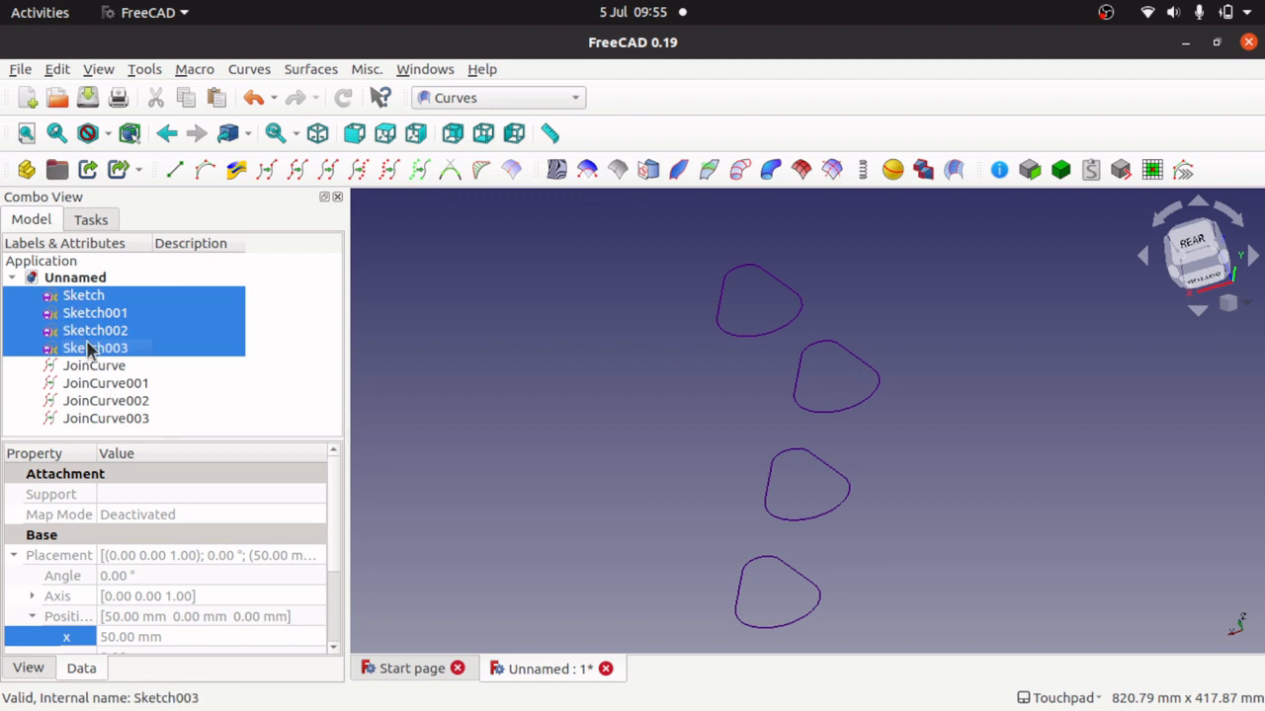
# Step: In the Part workbench, create a solid loft through JoinCurve, JoinCurve001, JoinCurve002 and JoinCurve003 in that order
pyautogui.click(578, 475)
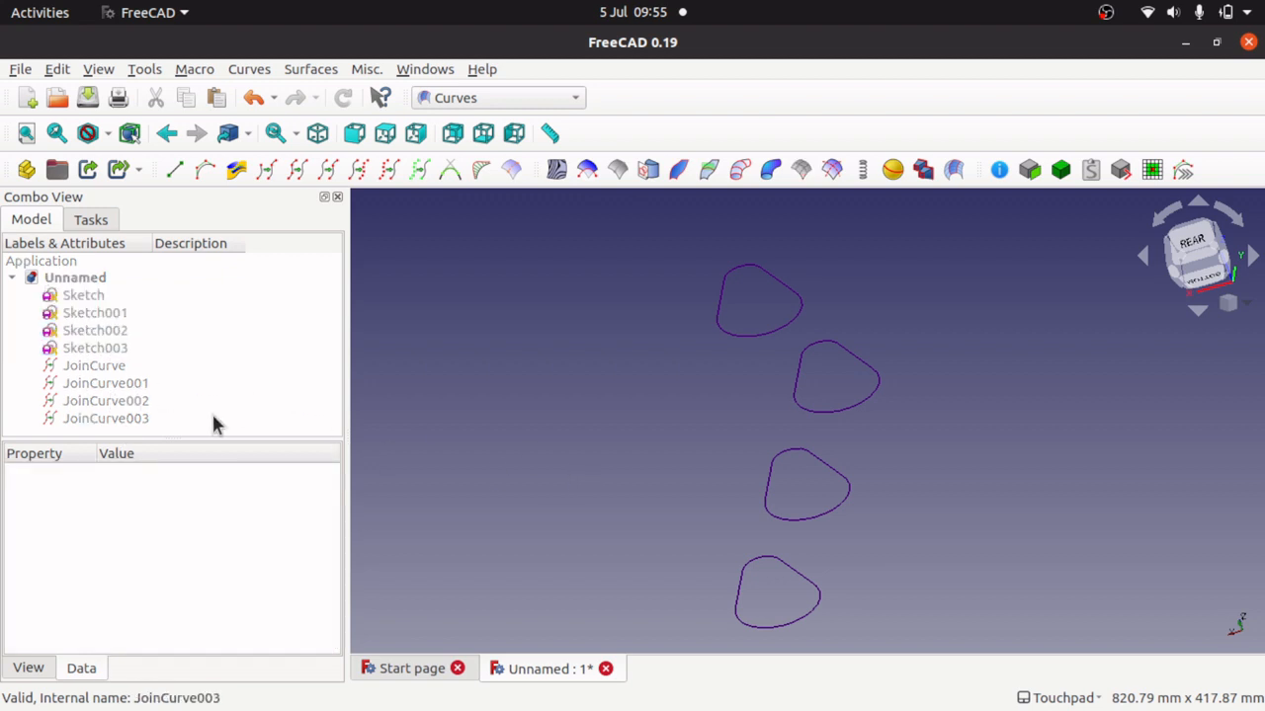
pyautogui.click(515, 97)
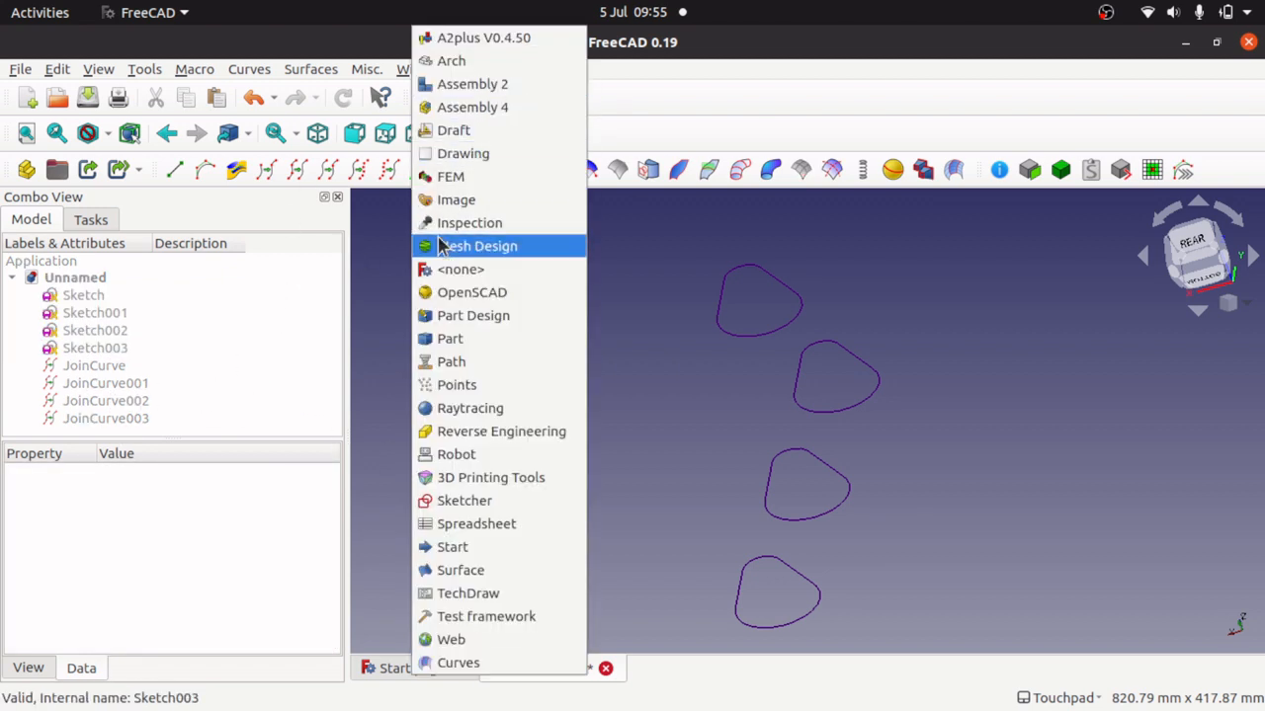
pyautogui.click(481, 346)
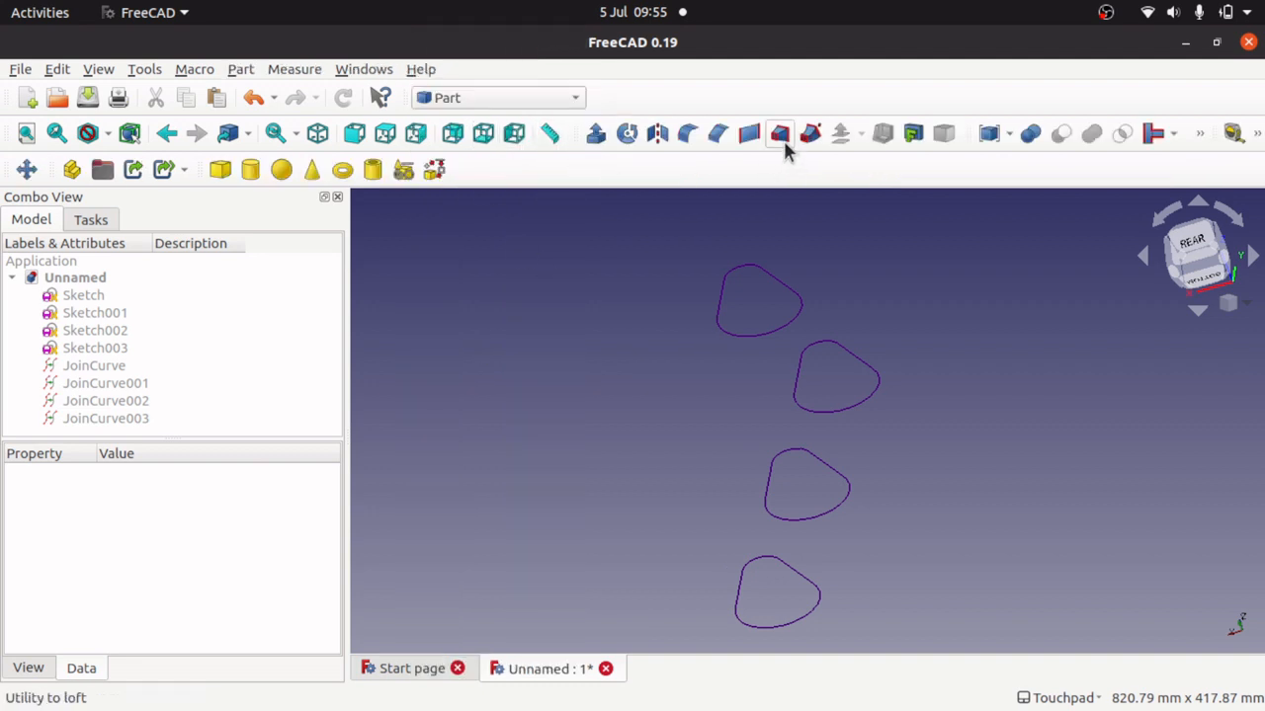
pyautogui.click(782, 138)
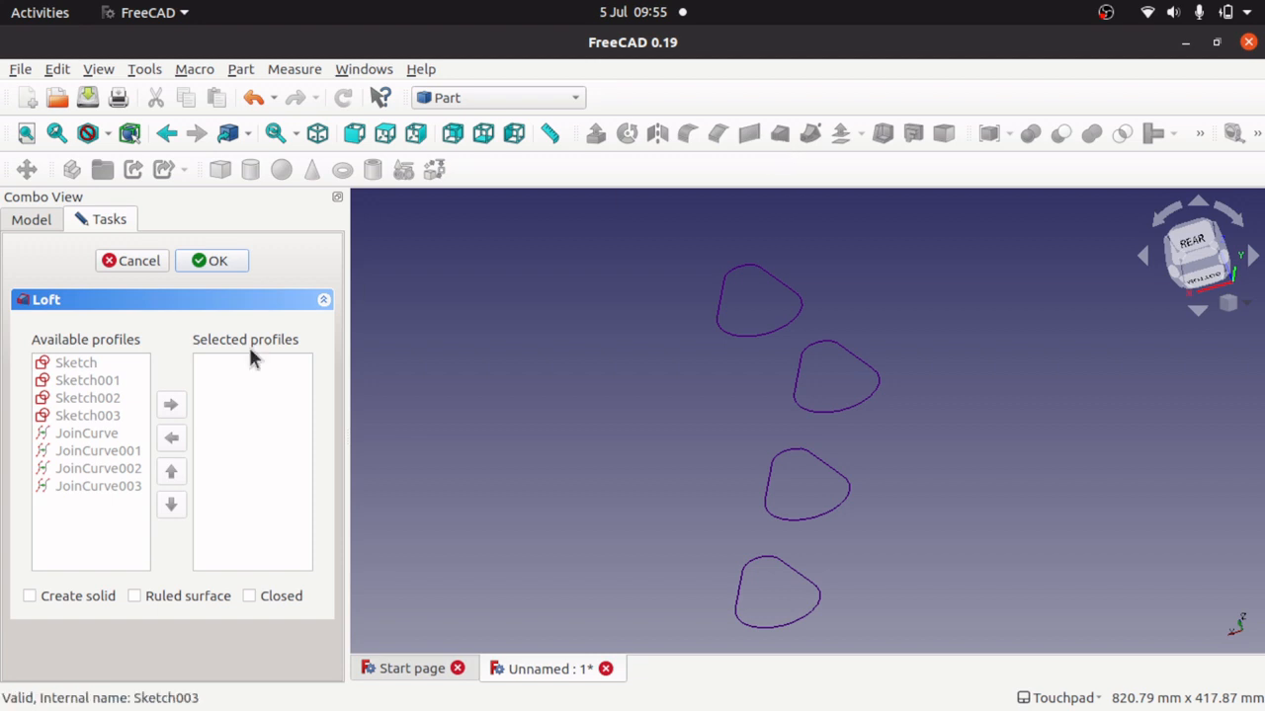
pyautogui.click(87, 433)
pyautogui.click(170, 406)
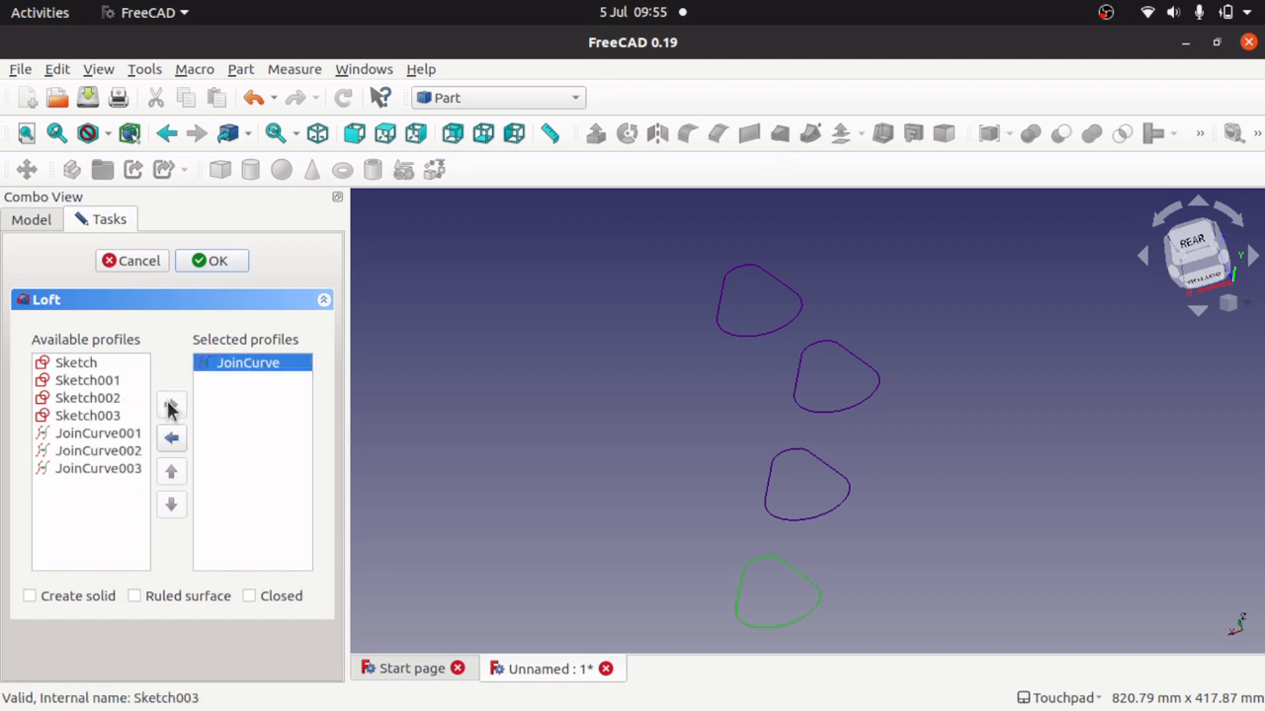
pyautogui.click(98, 433)
pyautogui.click(168, 406)
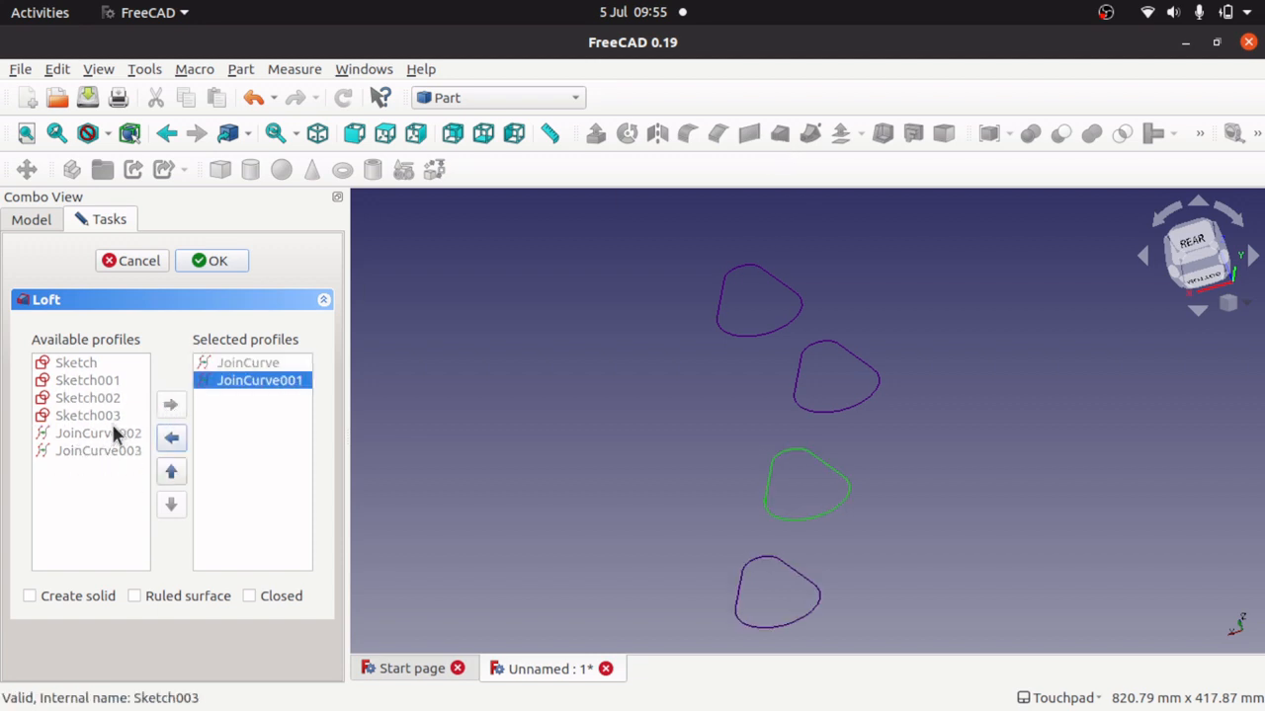
pyautogui.click(113, 433)
pyautogui.click(170, 406)
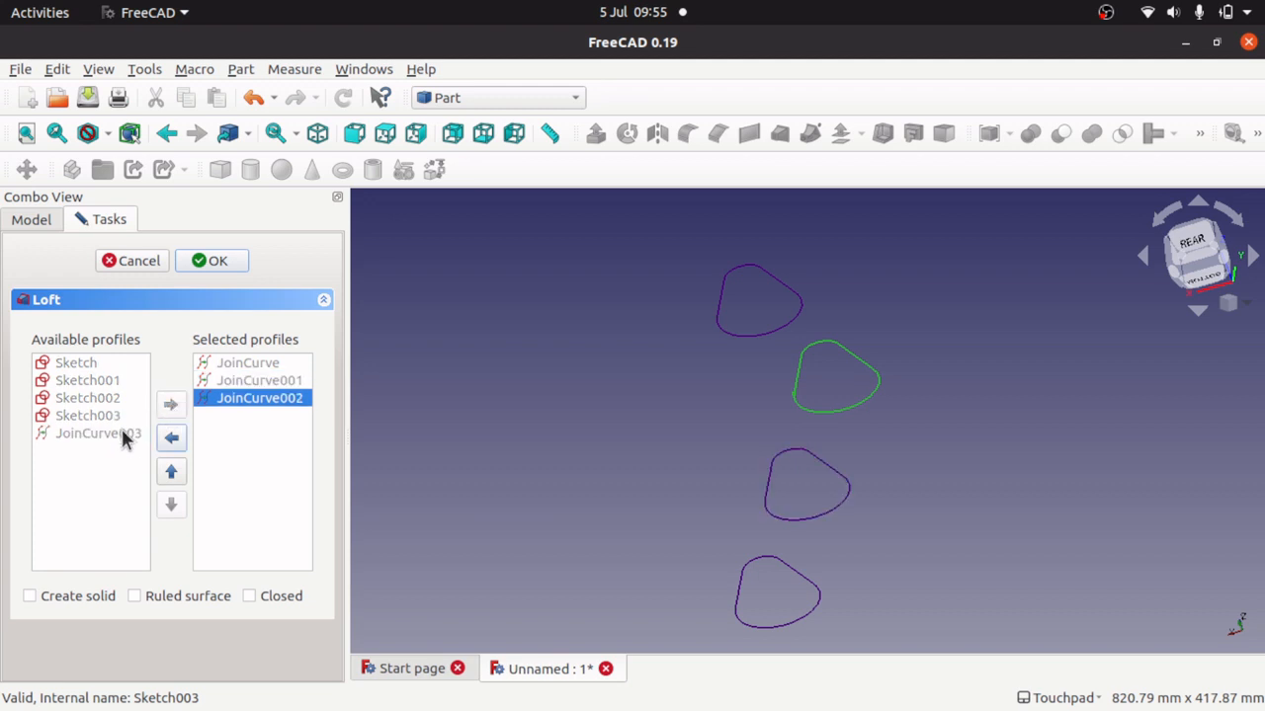
pyautogui.click(123, 435)
pyautogui.click(170, 405)
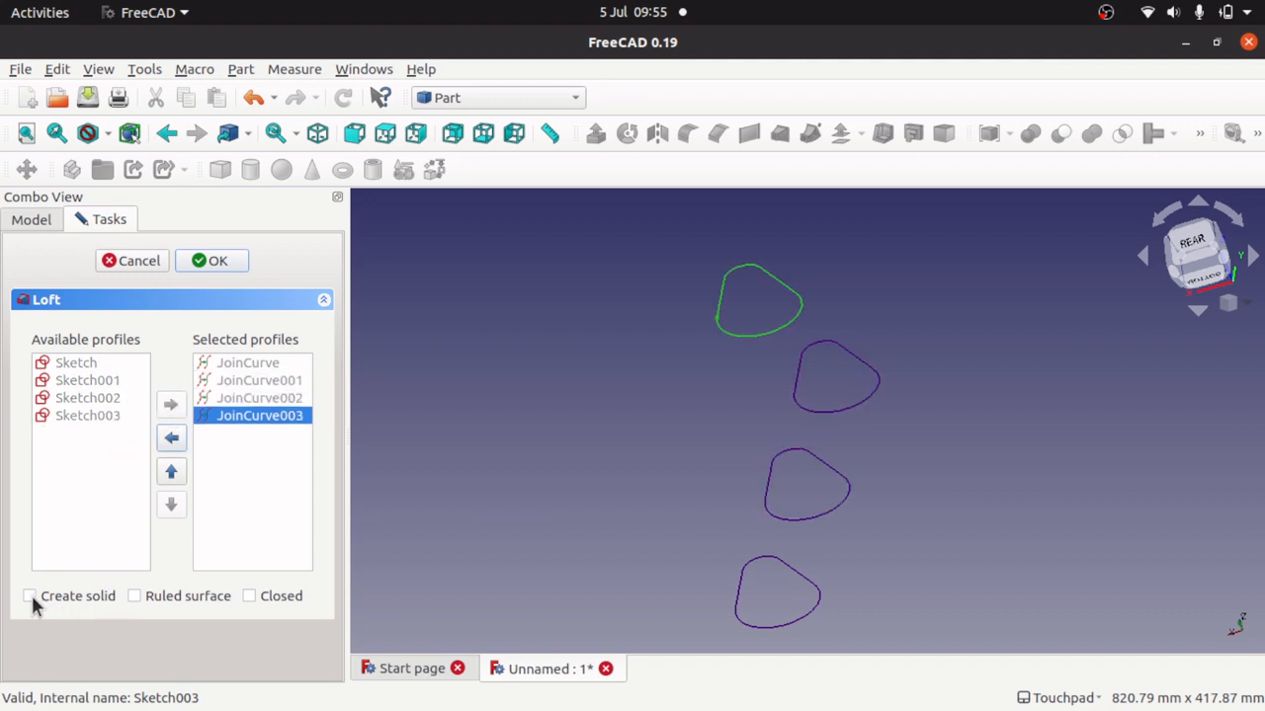
pyautogui.click(212, 260)
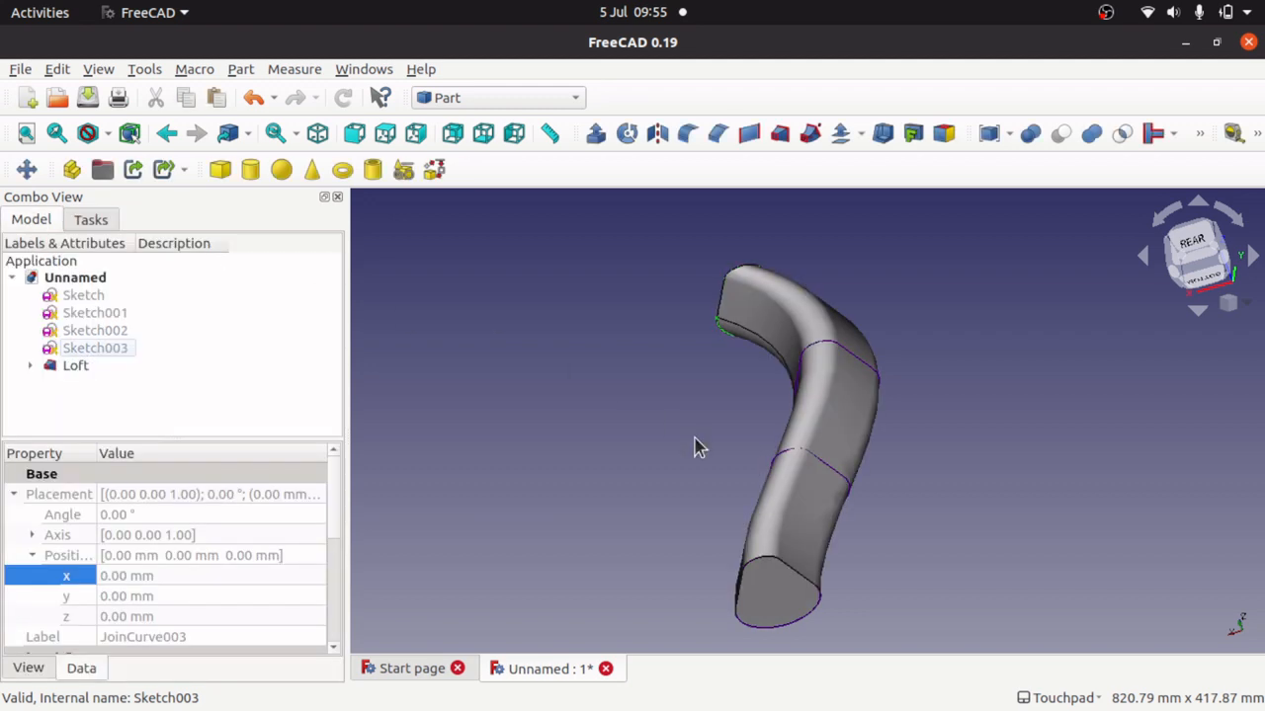
pyautogui.keyDown('alt'); pyautogui.moveTo(712, 488); pyautogui.dragTo(957, 395); pyautogui.keyUp('alt')
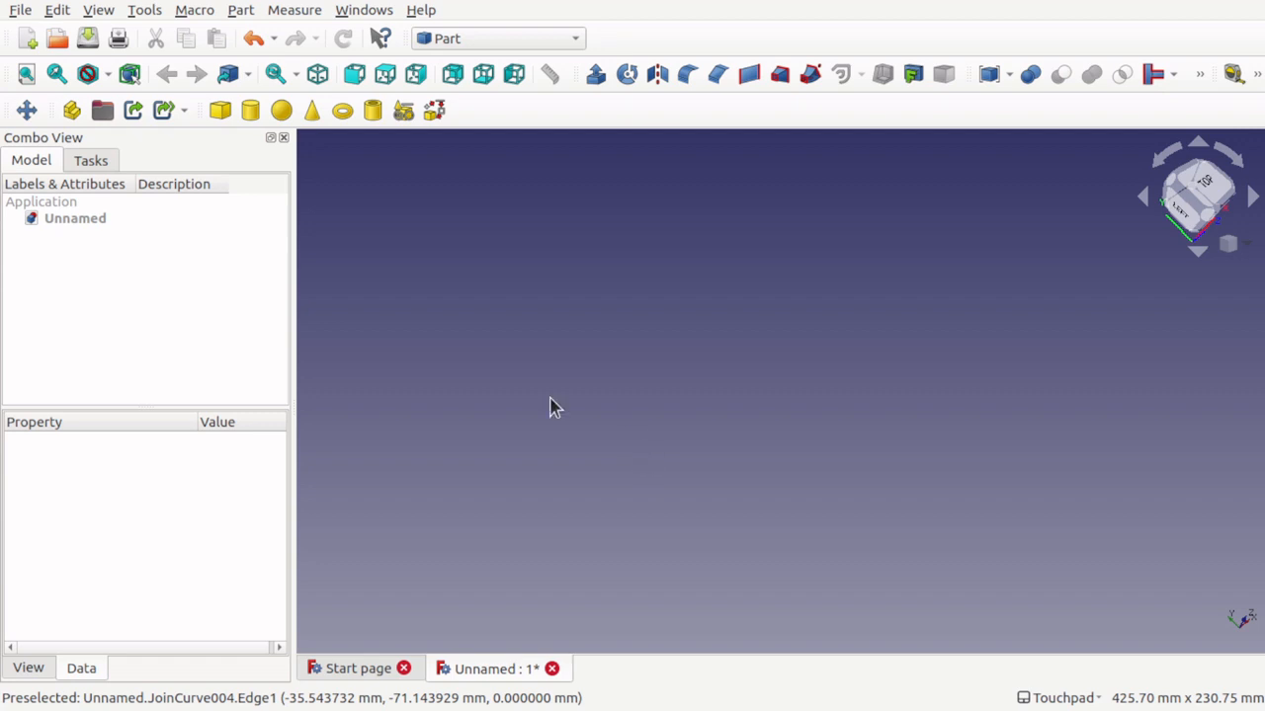
# Step: Import the file svg.svg from the Downloads folder into the empty document as SVG geometry
pyautogui.click(22, 10)
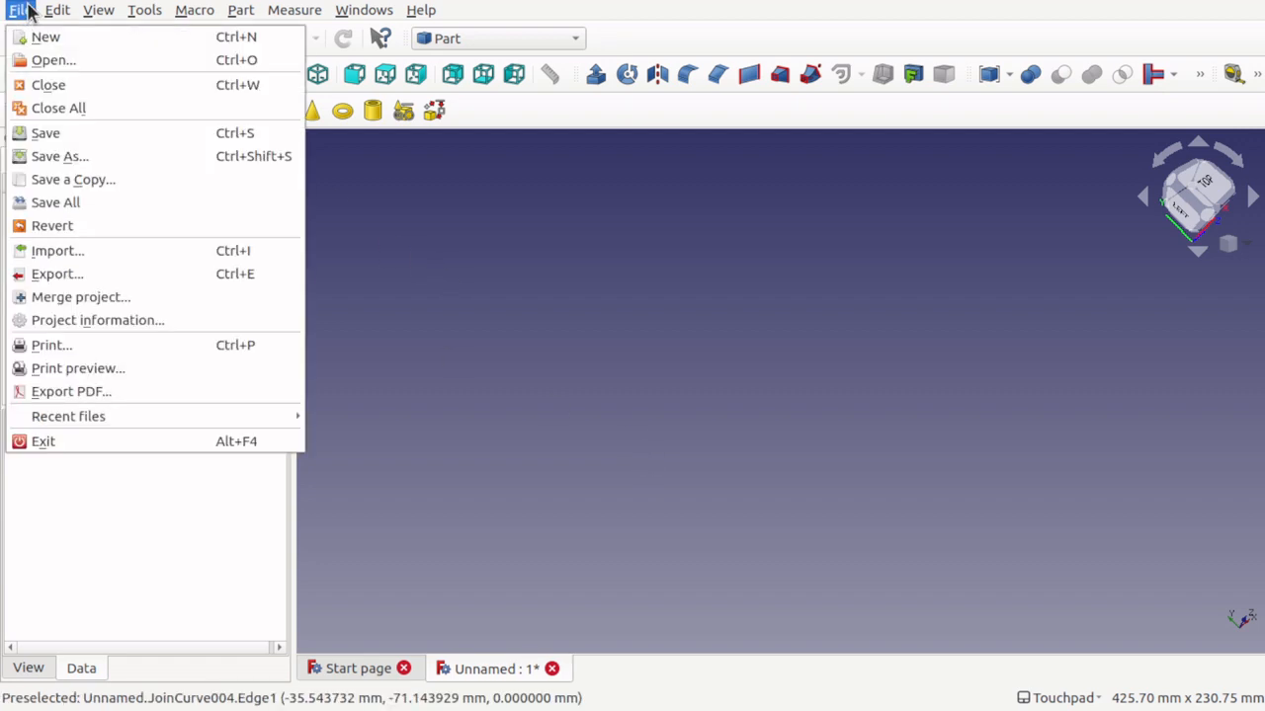
pyautogui.click(91, 253)
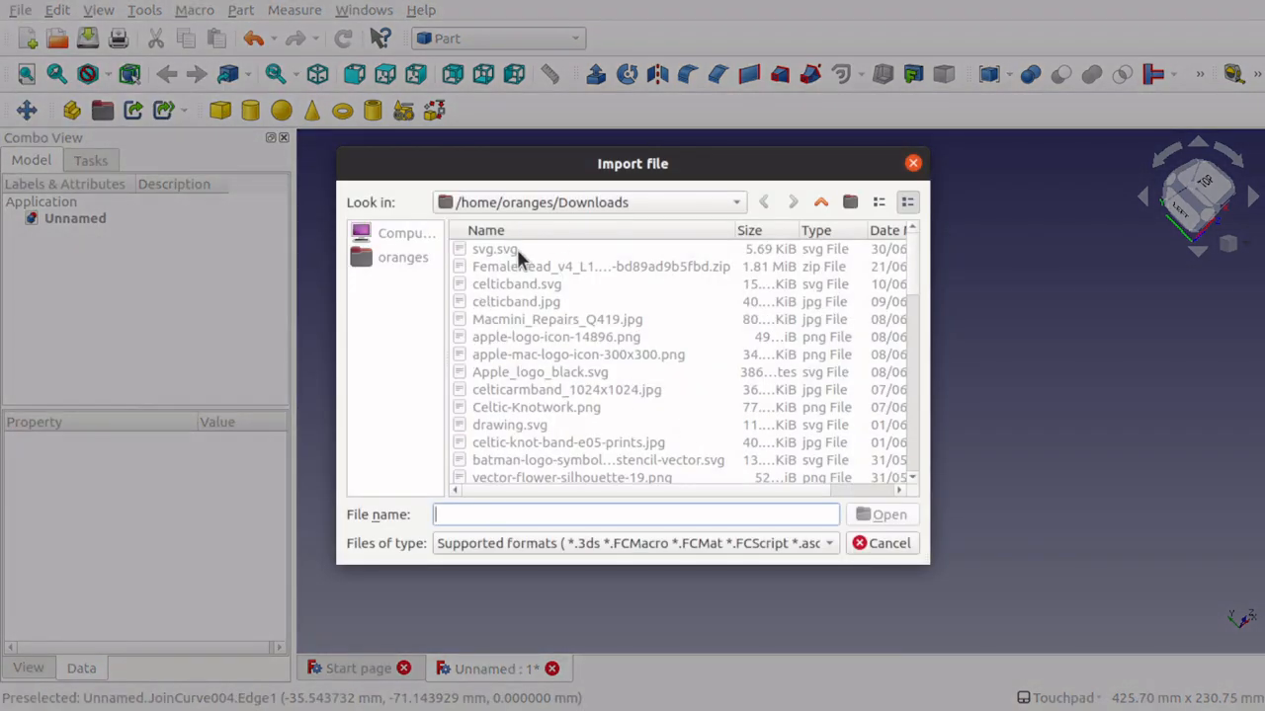
pyautogui.doubleClick(503, 250)
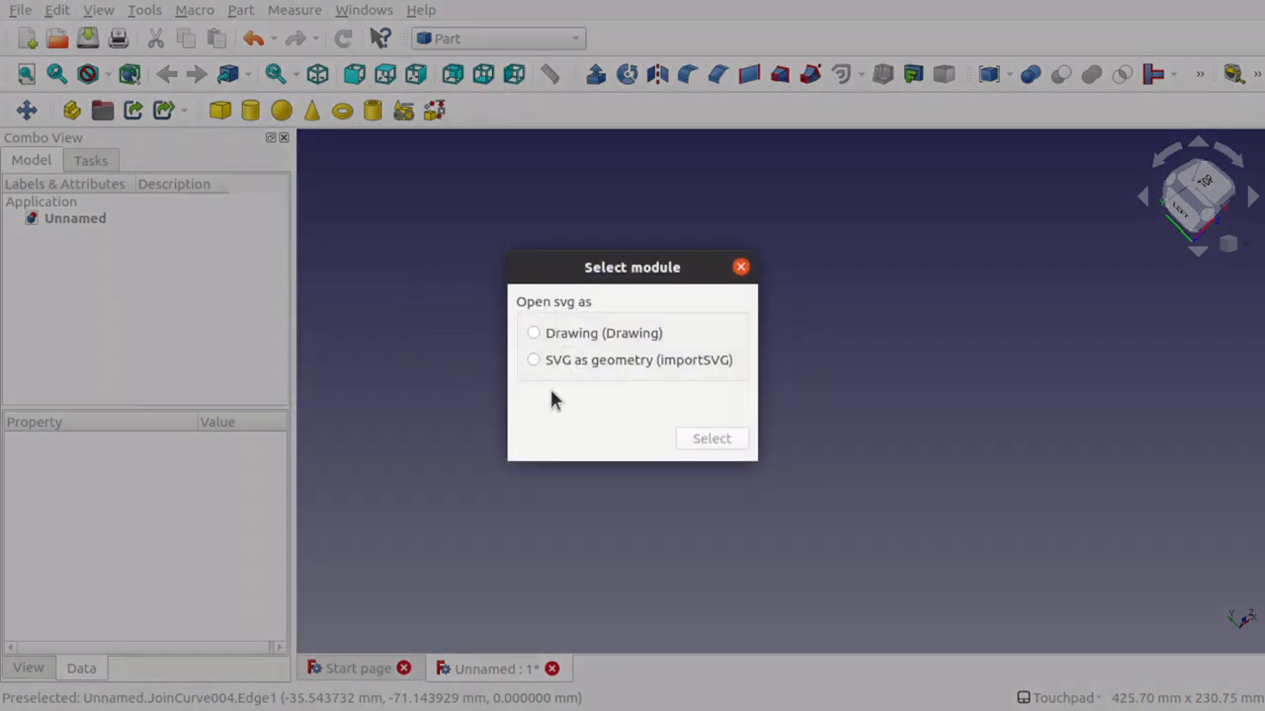
pyautogui.click(532, 360)
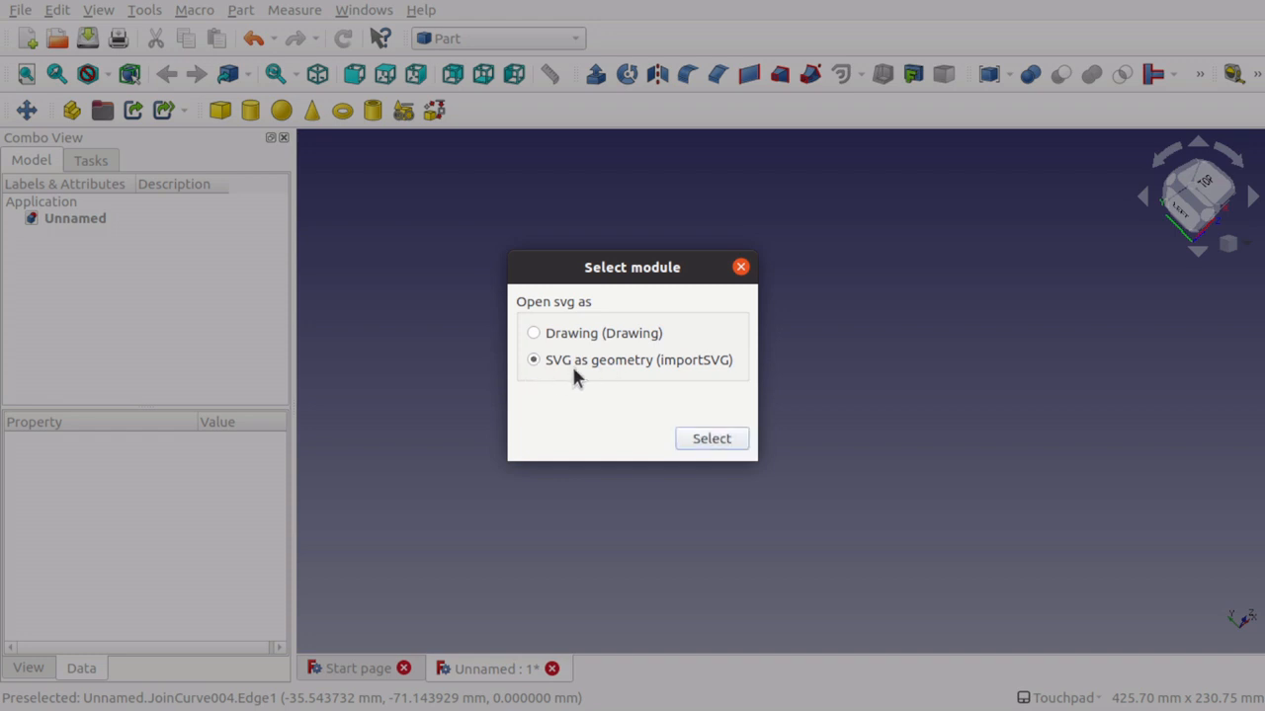
pyautogui.click(719, 445)
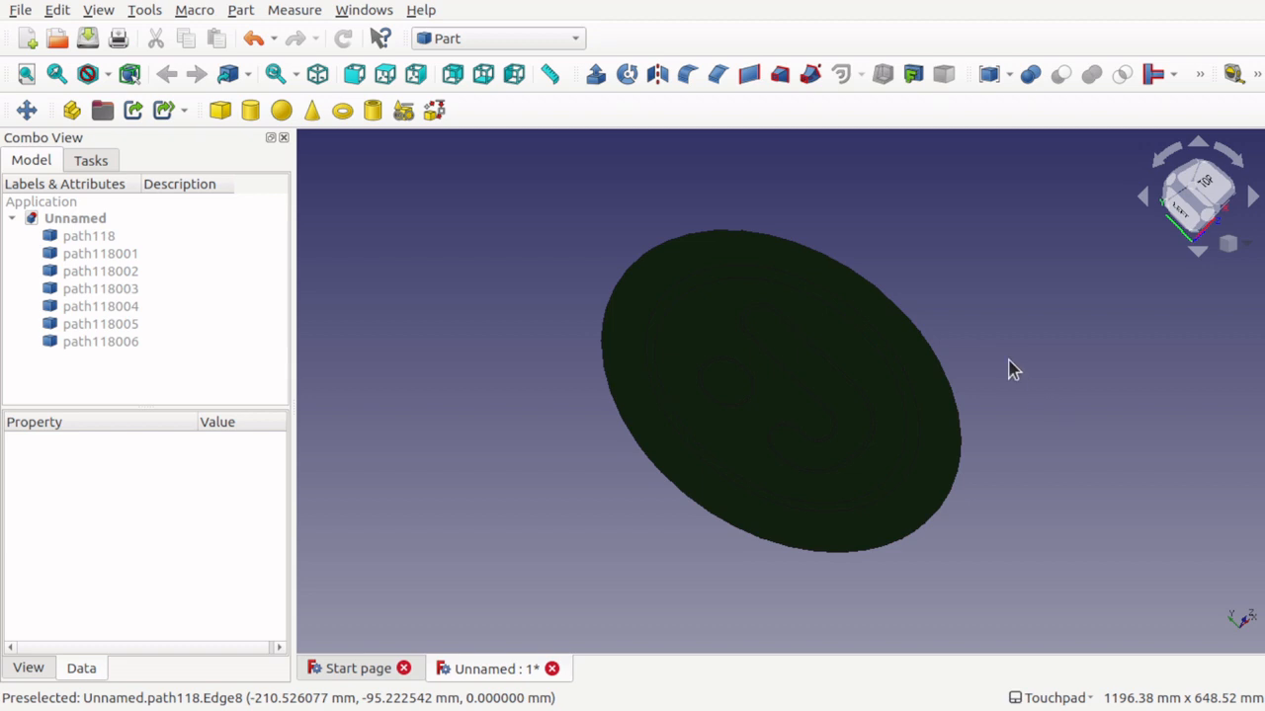
# Step: Examine the imported overlapping faces, highlighting path118, path118001 and path118002 in turn to see which shape each one is
pyautogui.moveTo(1036, 372); pyautogui.dragTo(948, 432, button='middle')
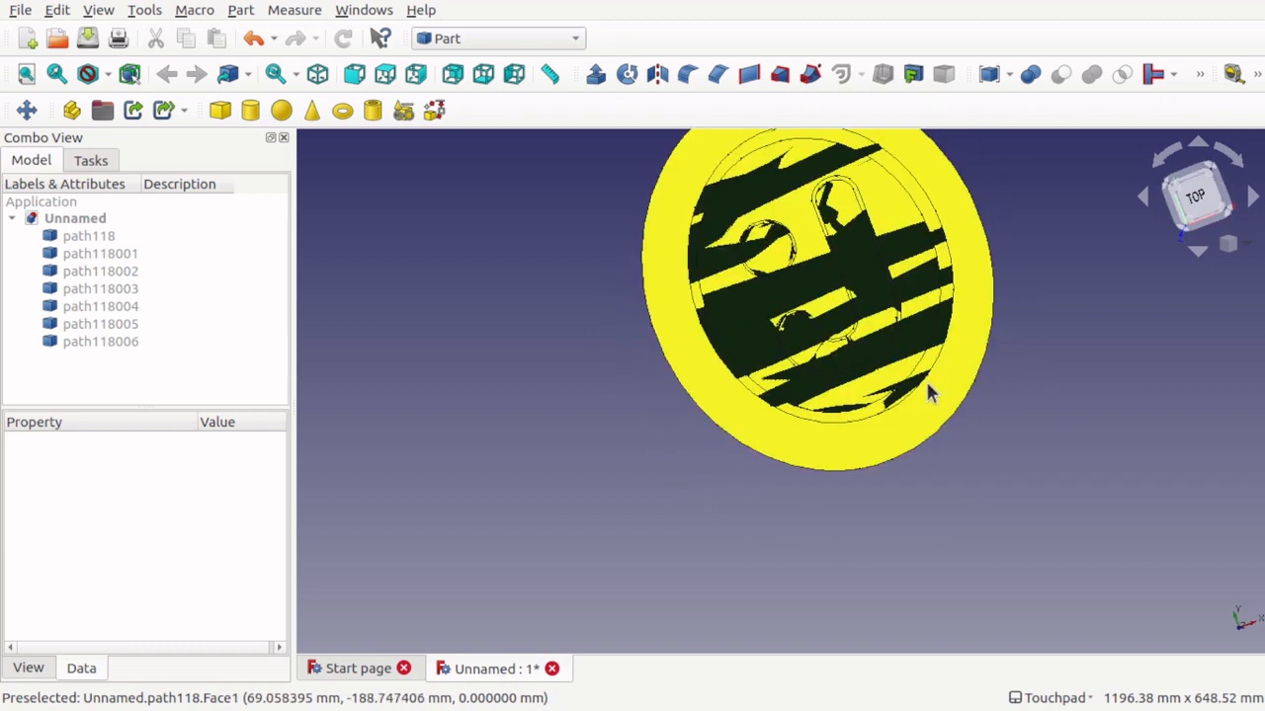
pyautogui.press('Down')
pyautogui.press('Down')
pyautogui.press('Down')
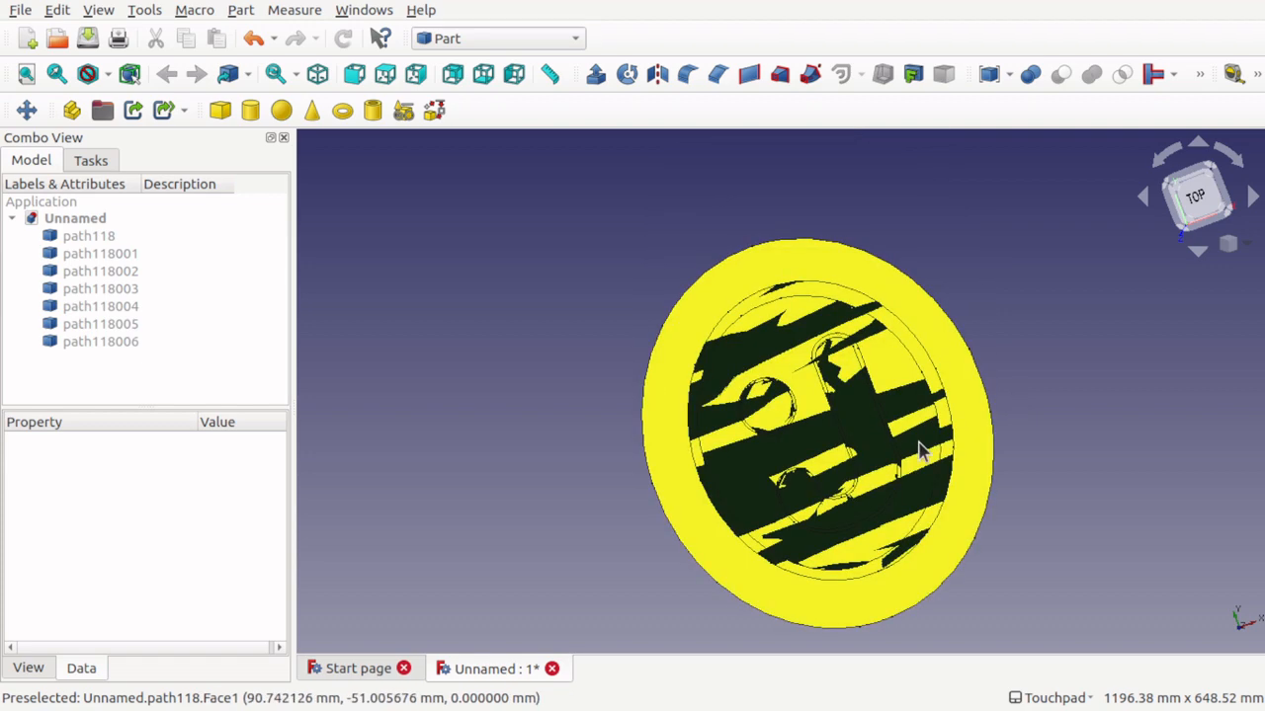
pyautogui.click(94, 237)
pyautogui.click(92, 253)
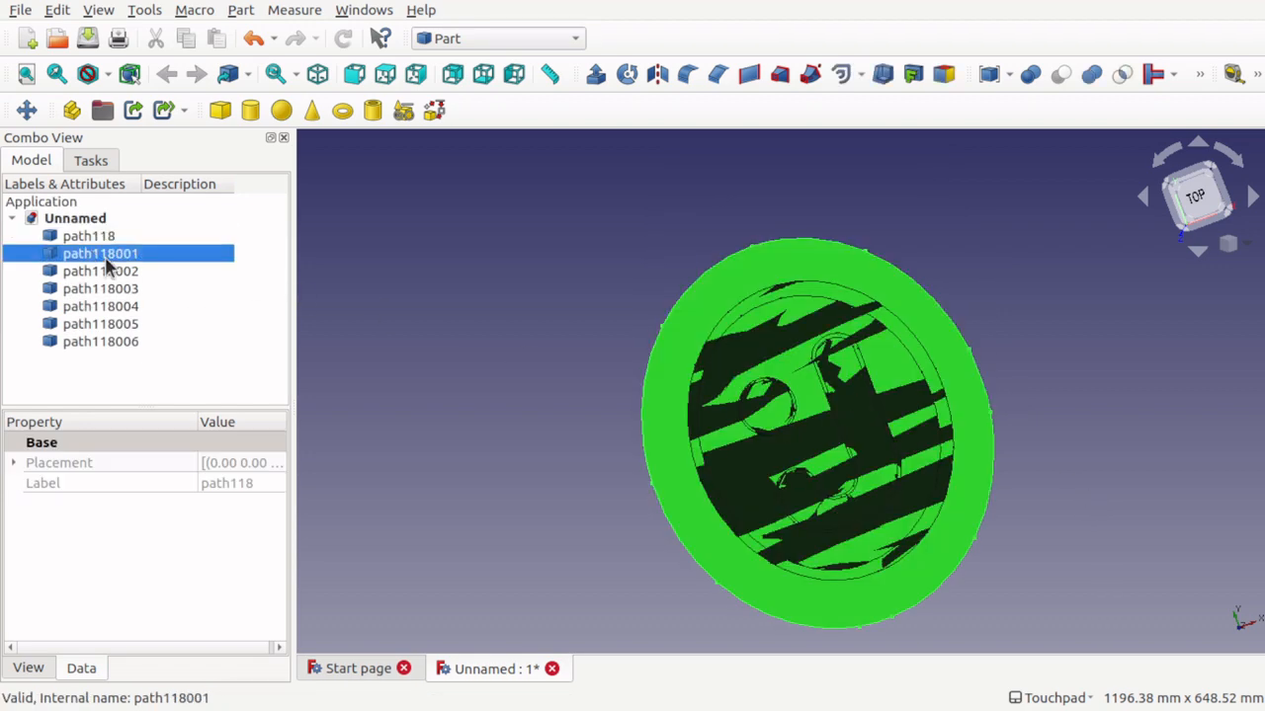
pyautogui.click(97, 276)
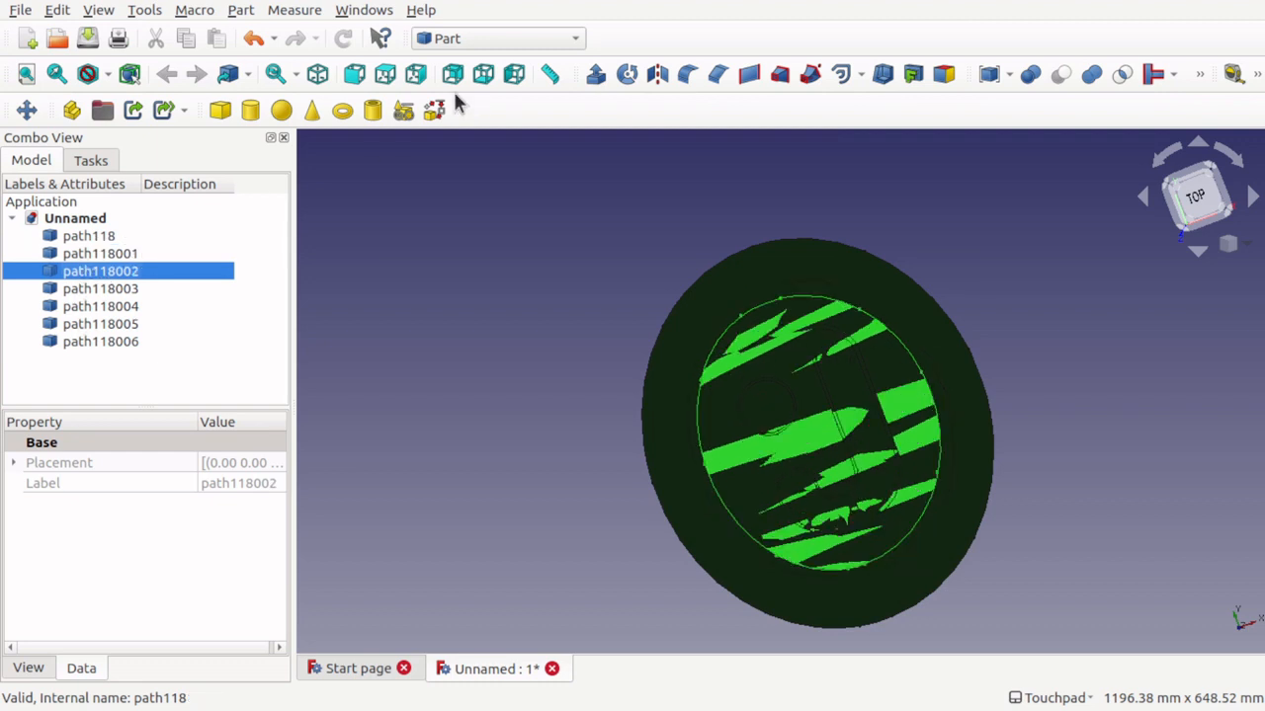
# Step: In the Draft workbench, downgrade the outermost face path118 to a wire
pyautogui.click(482, 39)
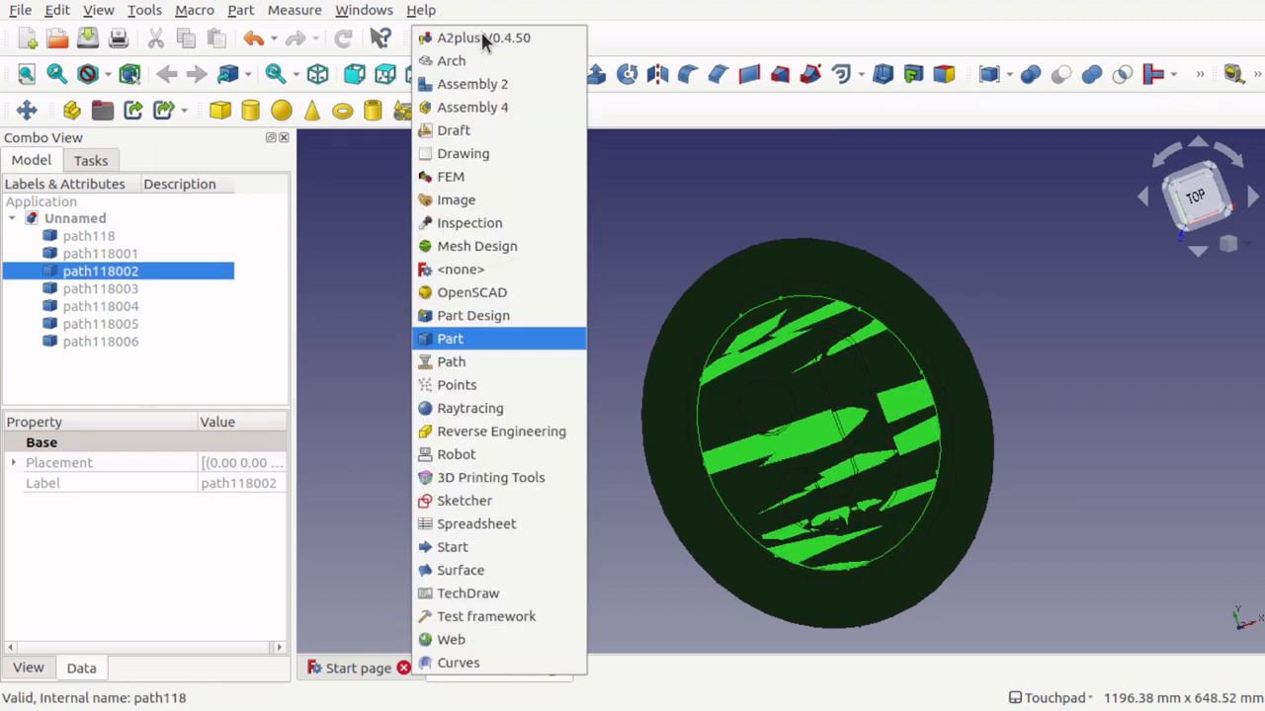
pyautogui.click(460, 133)
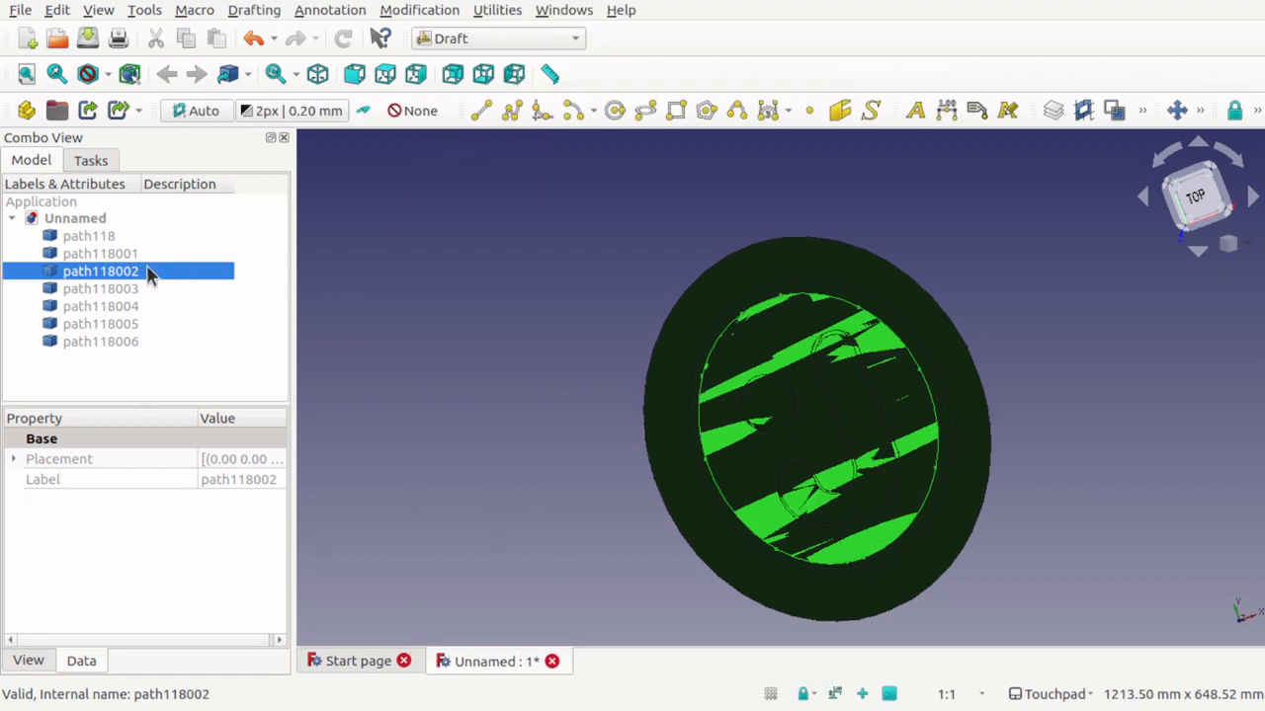
pyautogui.click(101, 236)
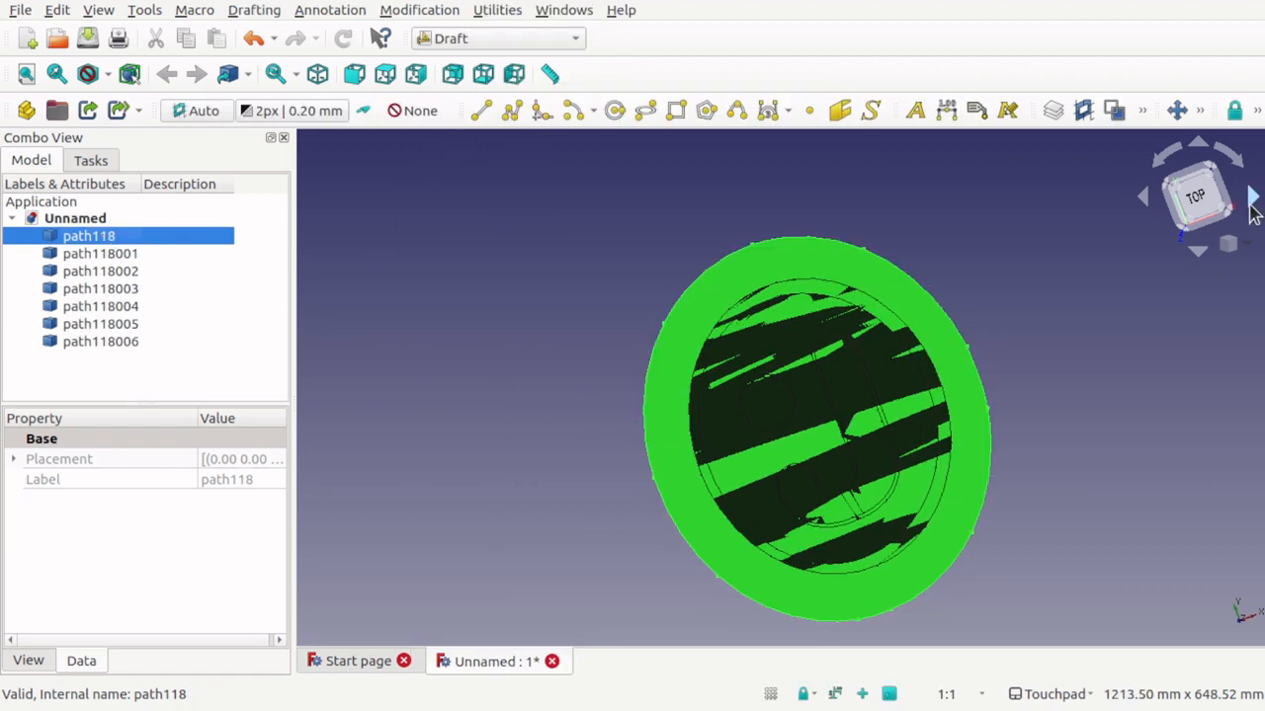
pyautogui.click(1201, 111)
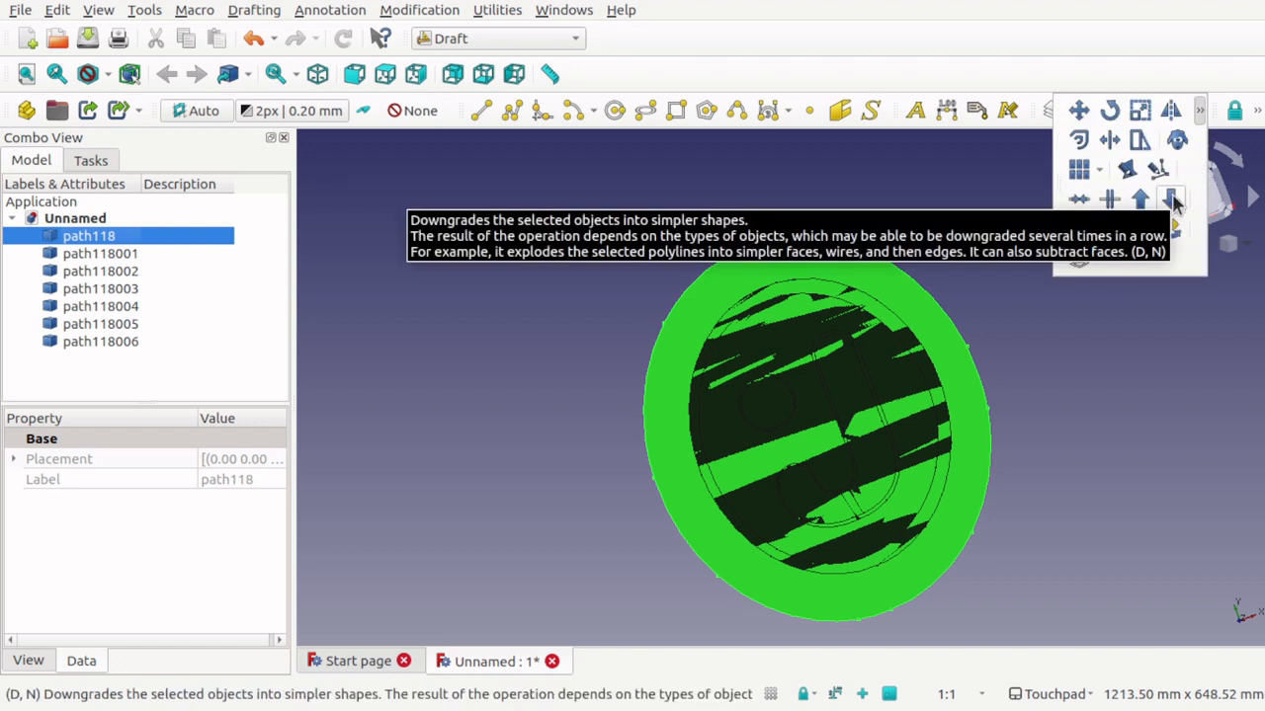
pyautogui.click(419, 10)
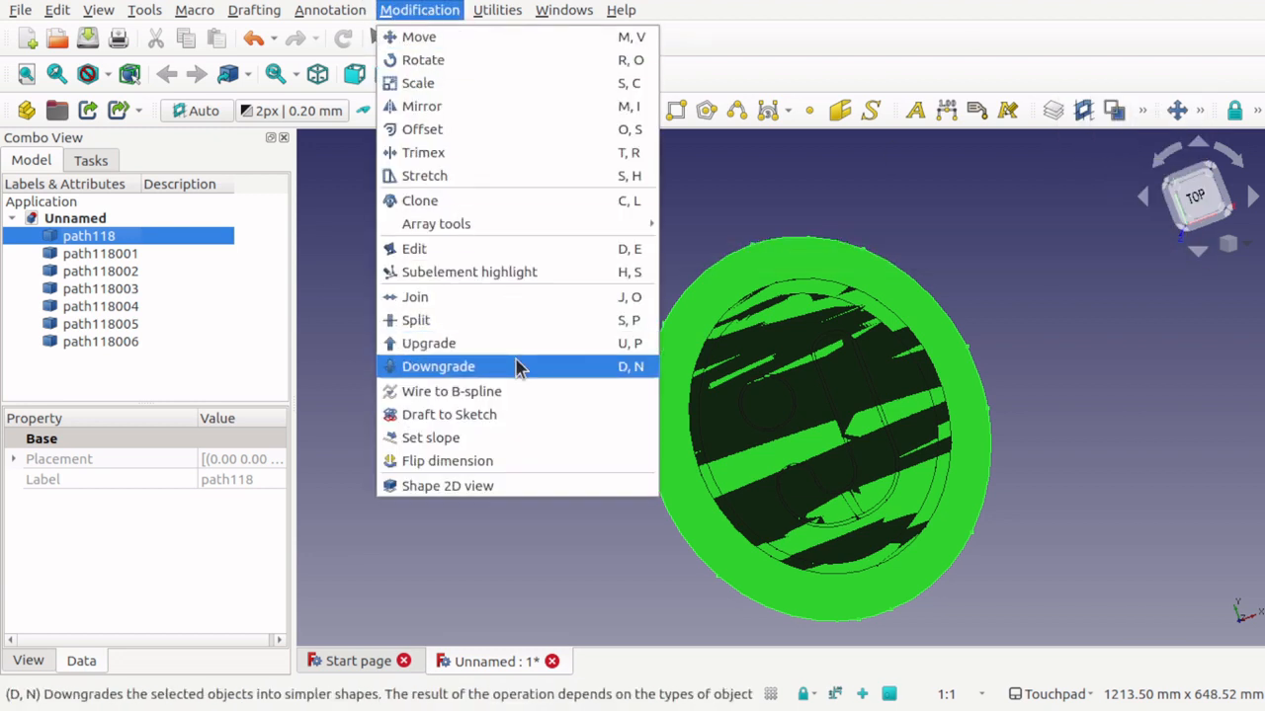
pyautogui.click(521, 367)
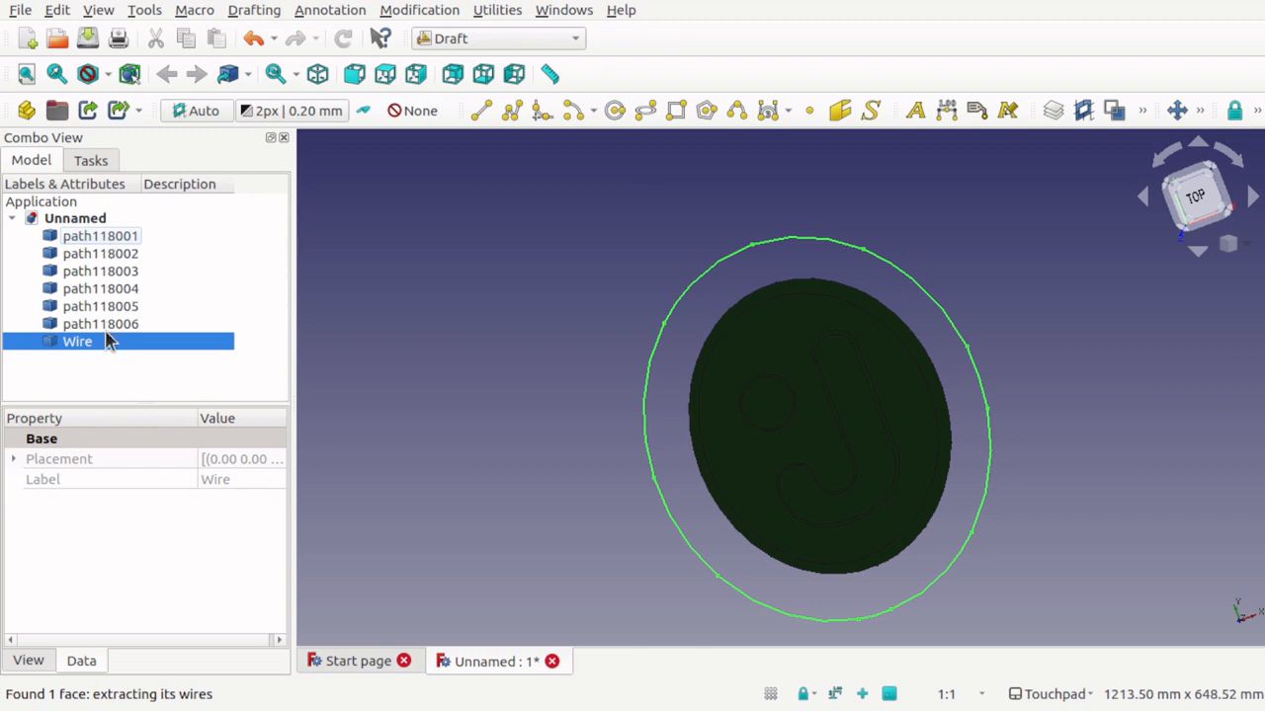
# Step: Try to downgrade path118001 through path118006 together in one operation, and undo it
pyautogui.click(112, 235)
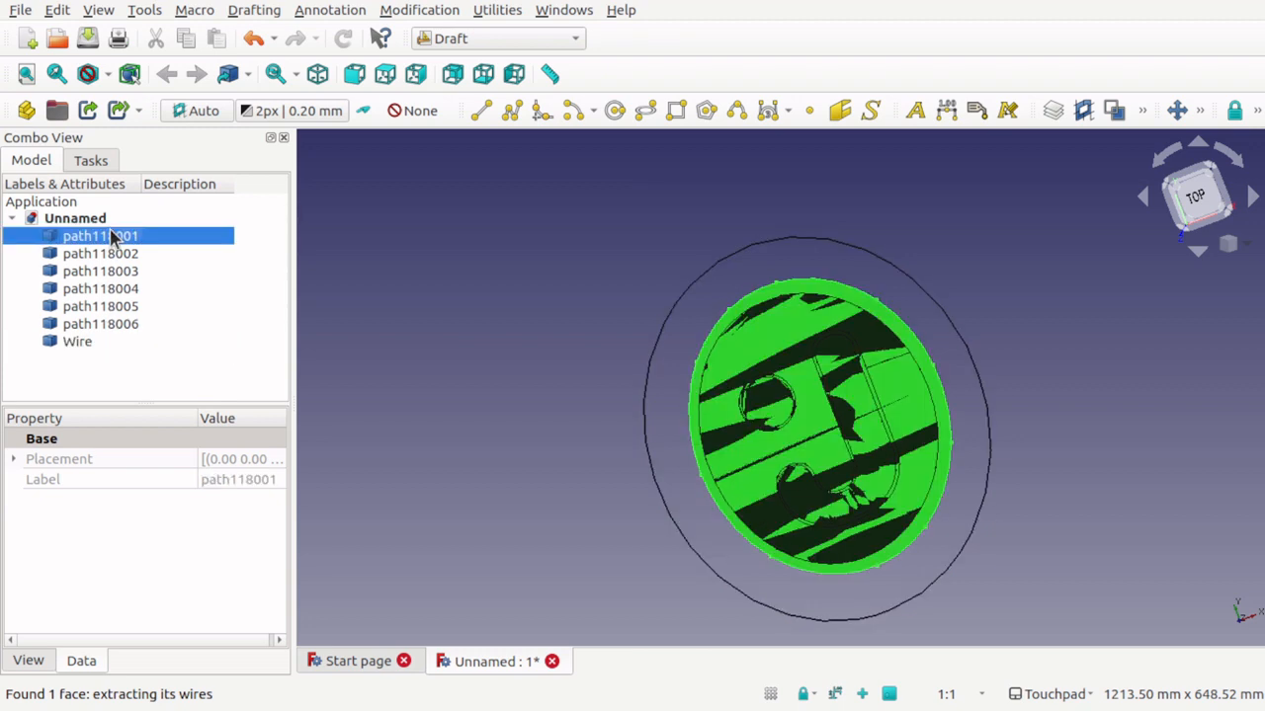
pyautogui.keyDown('shift'); pyautogui.click(114, 324); pyautogui.keyUp('shift')
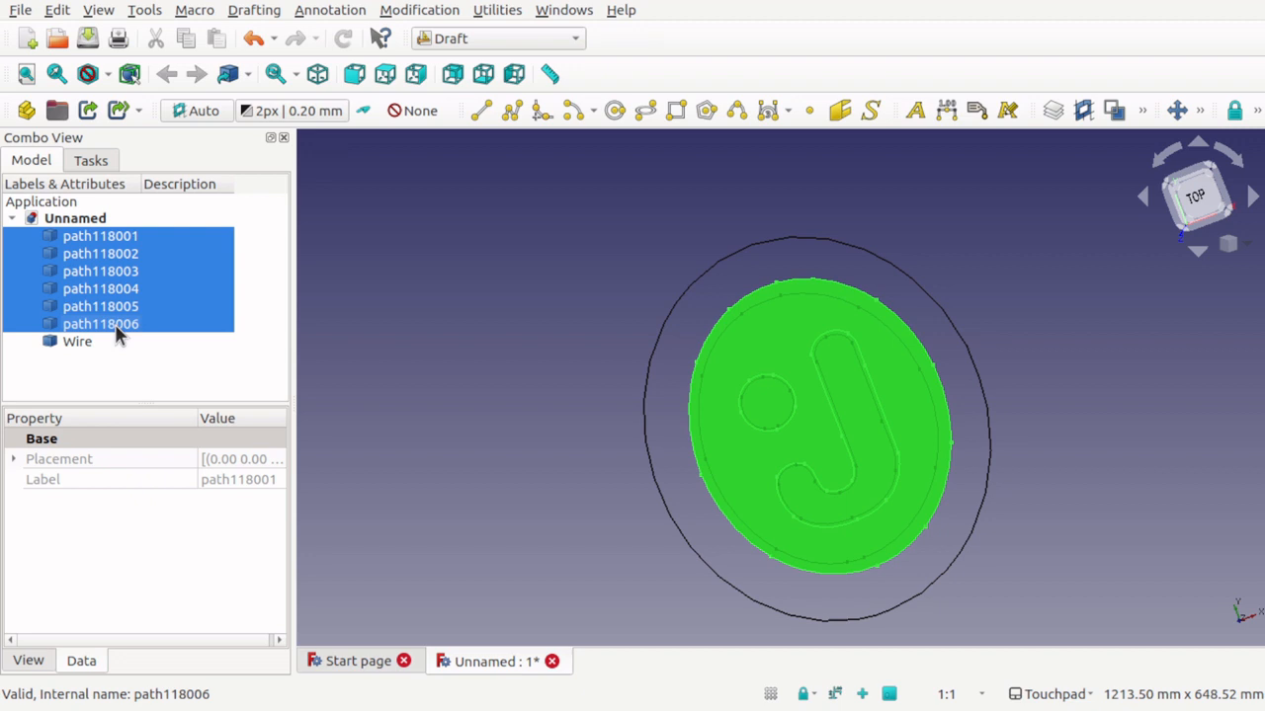
pyautogui.click(1199, 111)
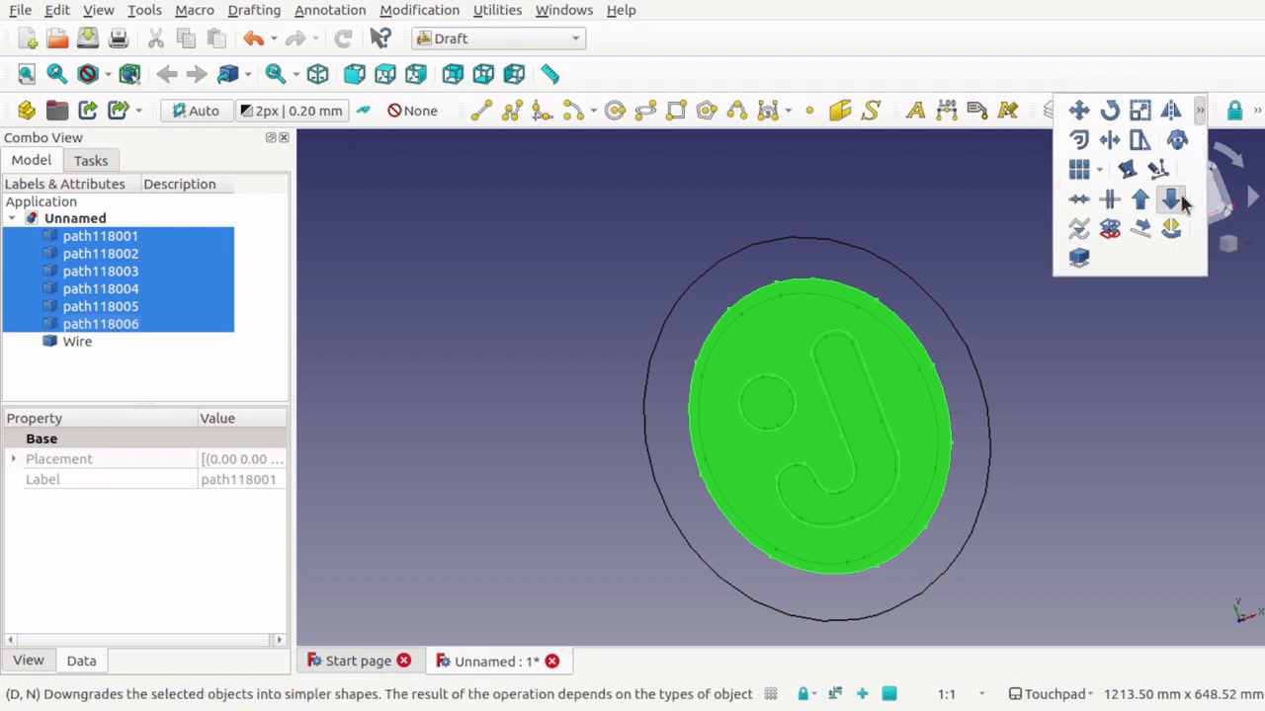
pyautogui.click(1171, 199)
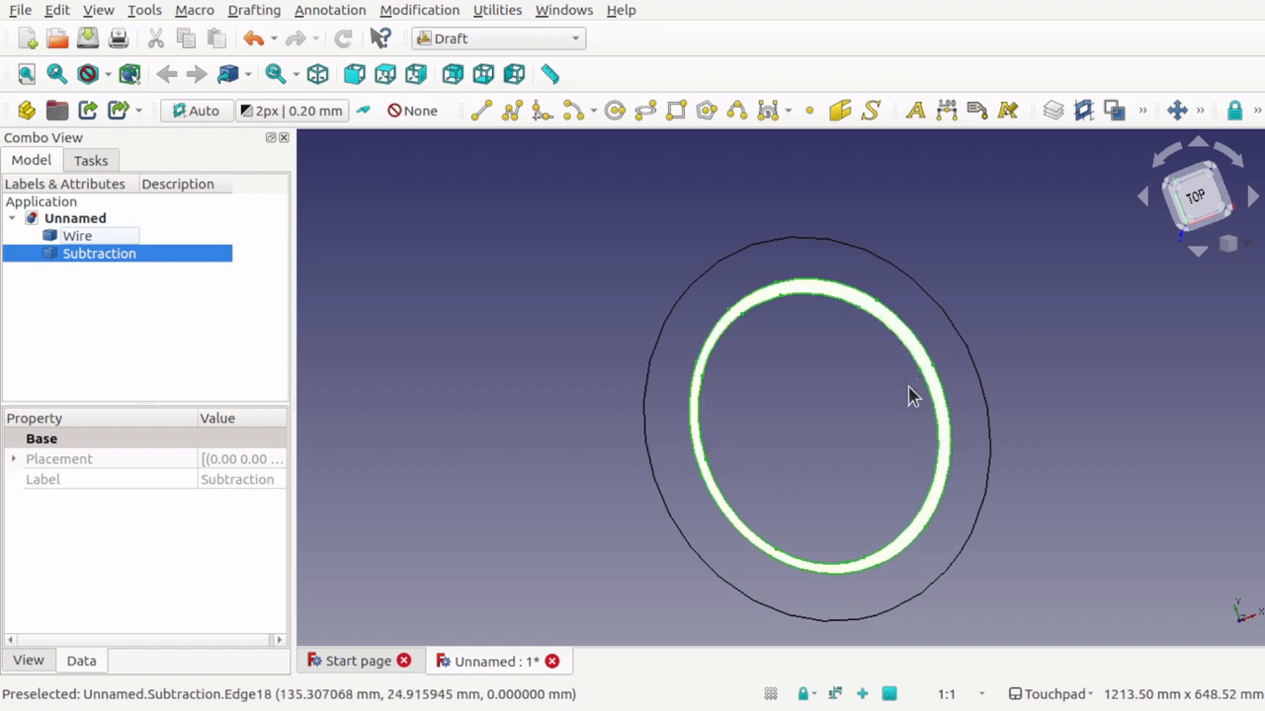
pyautogui.hotkey('ctrl', 'z')
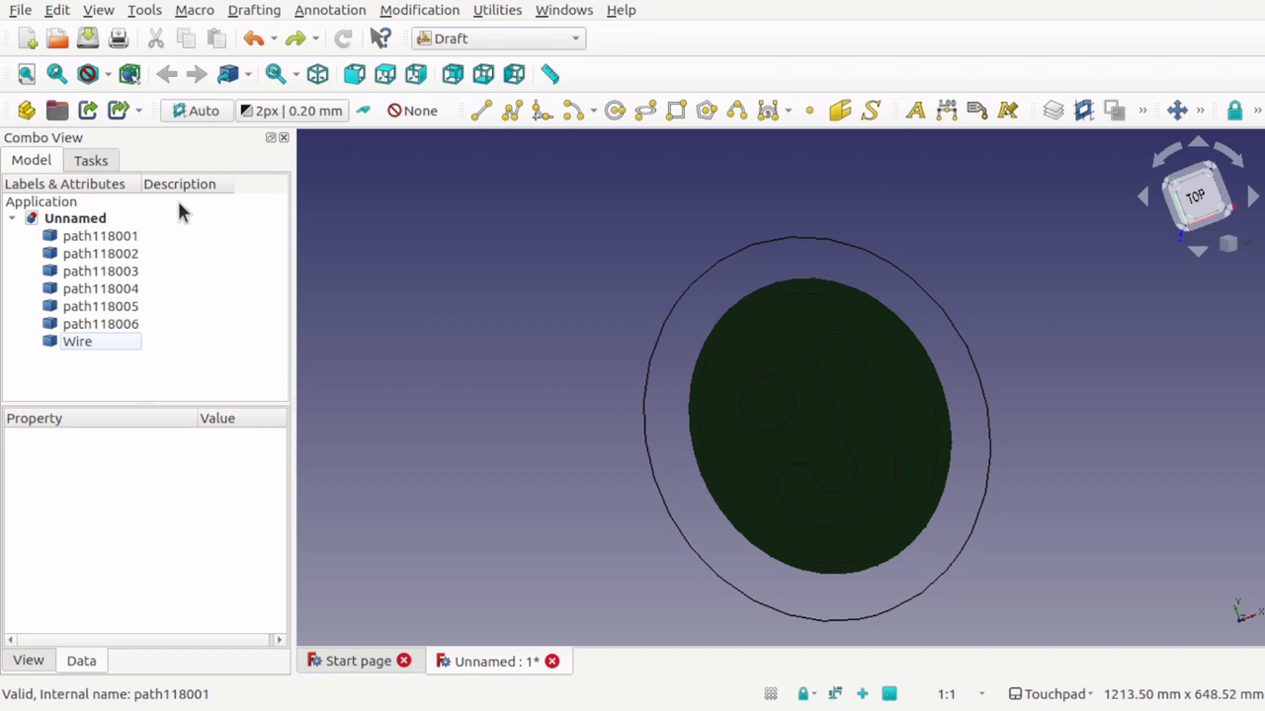
# Step: Downgrade the two inner oval faces, path118001 and path118002, to wires one at a time
pyautogui.click(118, 237)
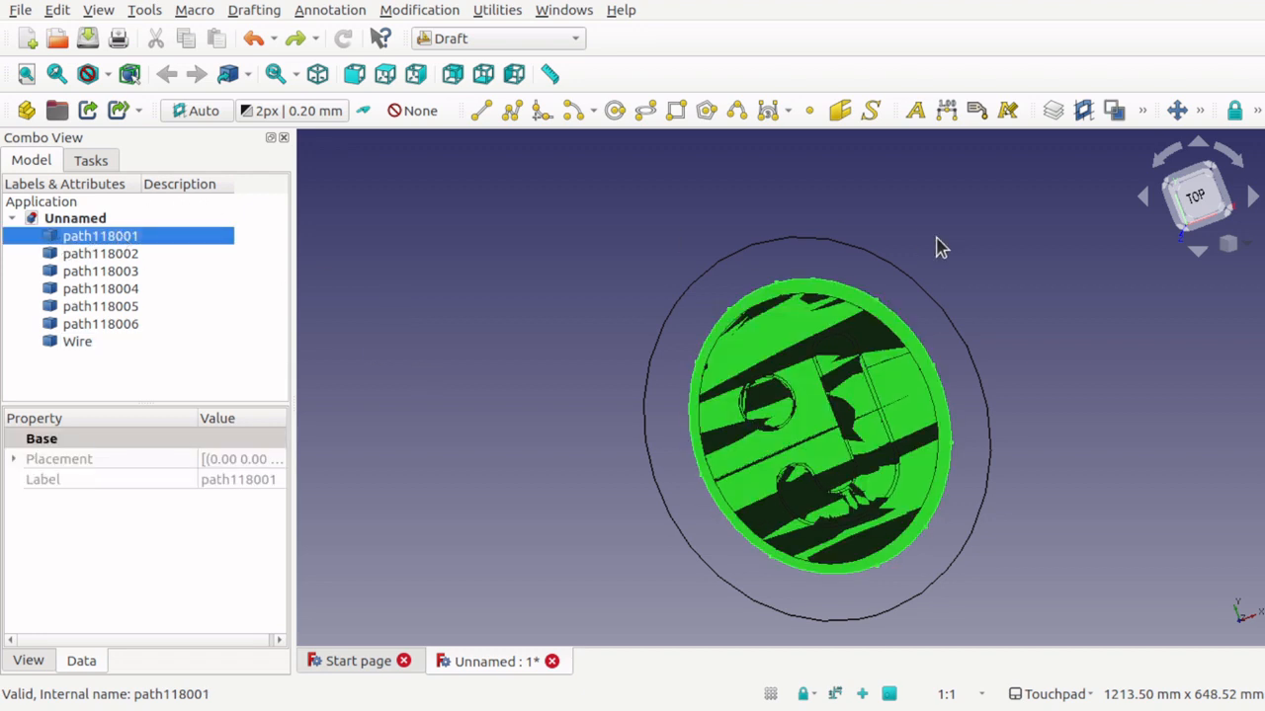
pyautogui.click(1199, 111)
pyautogui.press('d')
pyautogui.press('n')
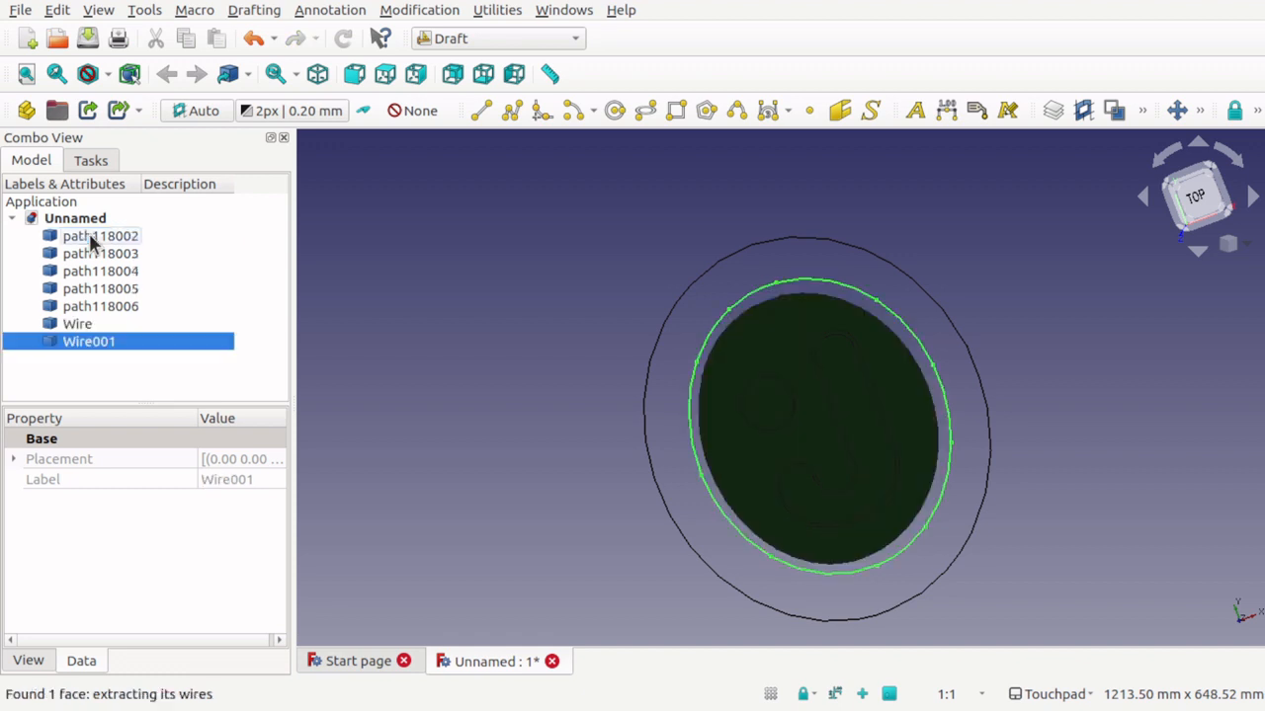
pyautogui.click(89, 238)
pyautogui.press('d')
pyautogui.press('n')
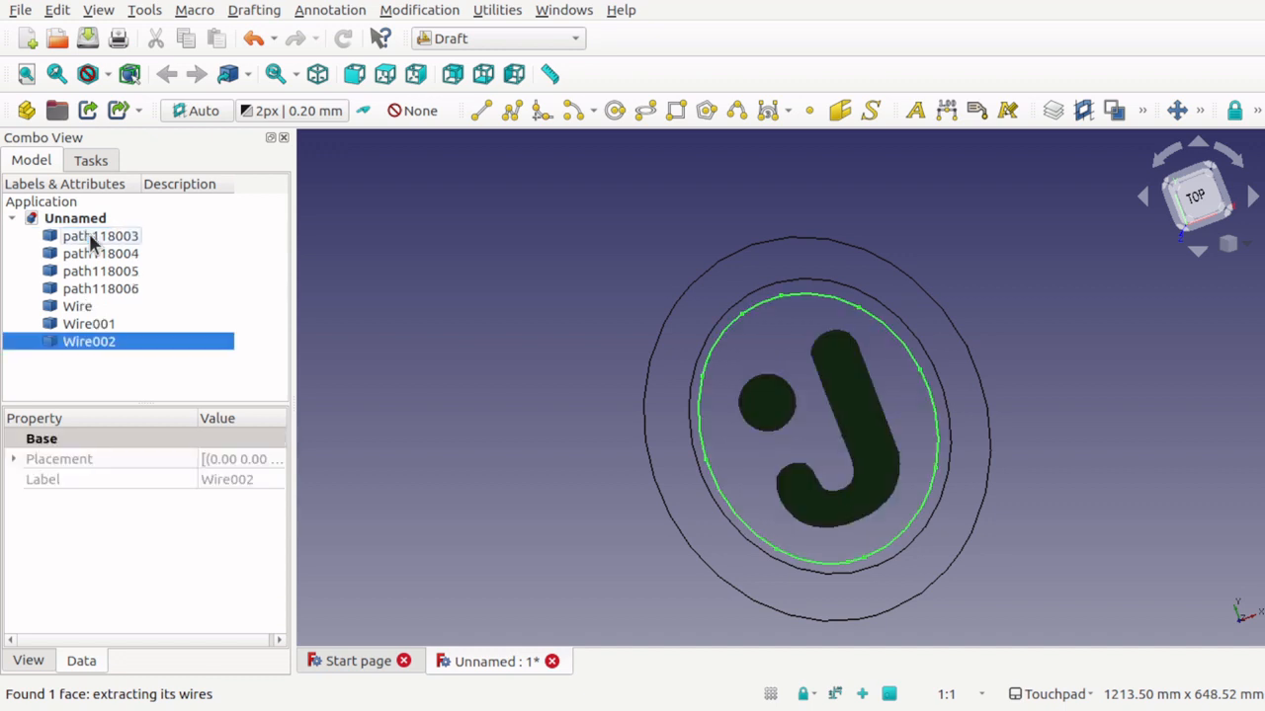
# Step: Downgrade the remaining faces path118003, path118004, path118005 and path118006 to wires one at a time
pyautogui.click(89, 238)
pyautogui.press('d')
pyautogui.press('n')
pyautogui.click(89, 239)
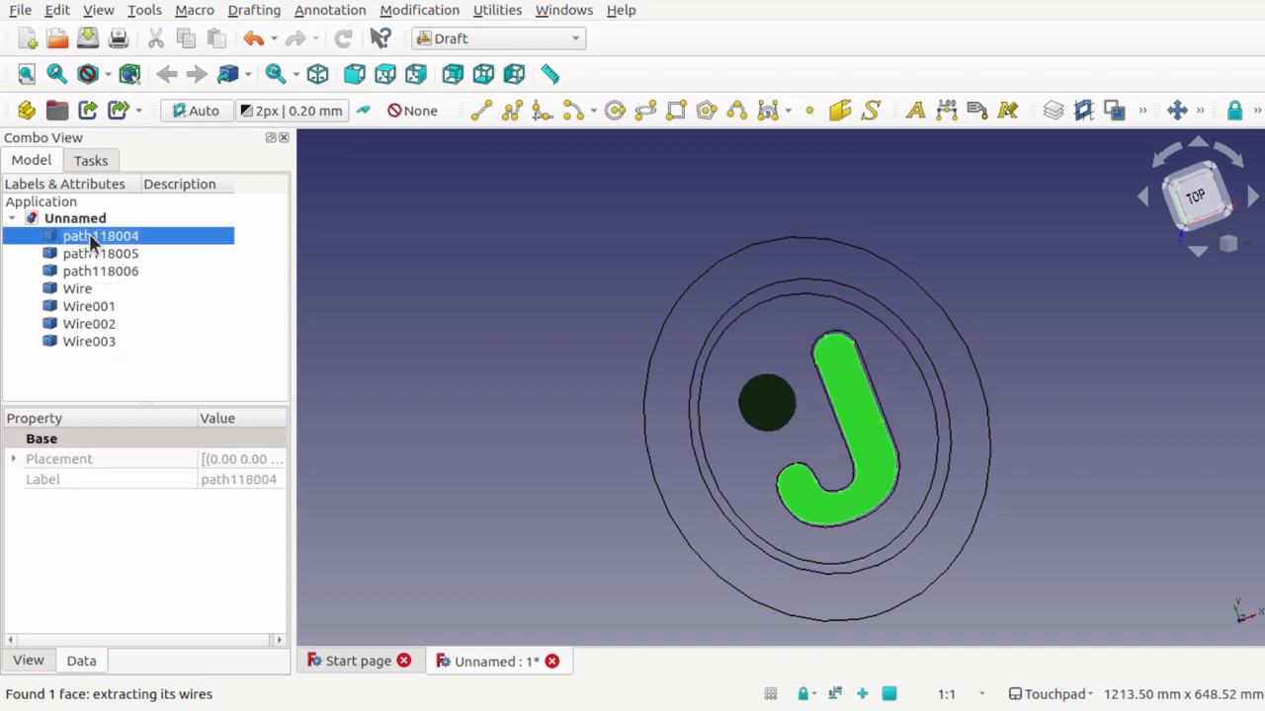
pyautogui.press('d')
pyautogui.press('n')
pyautogui.click(89, 235)
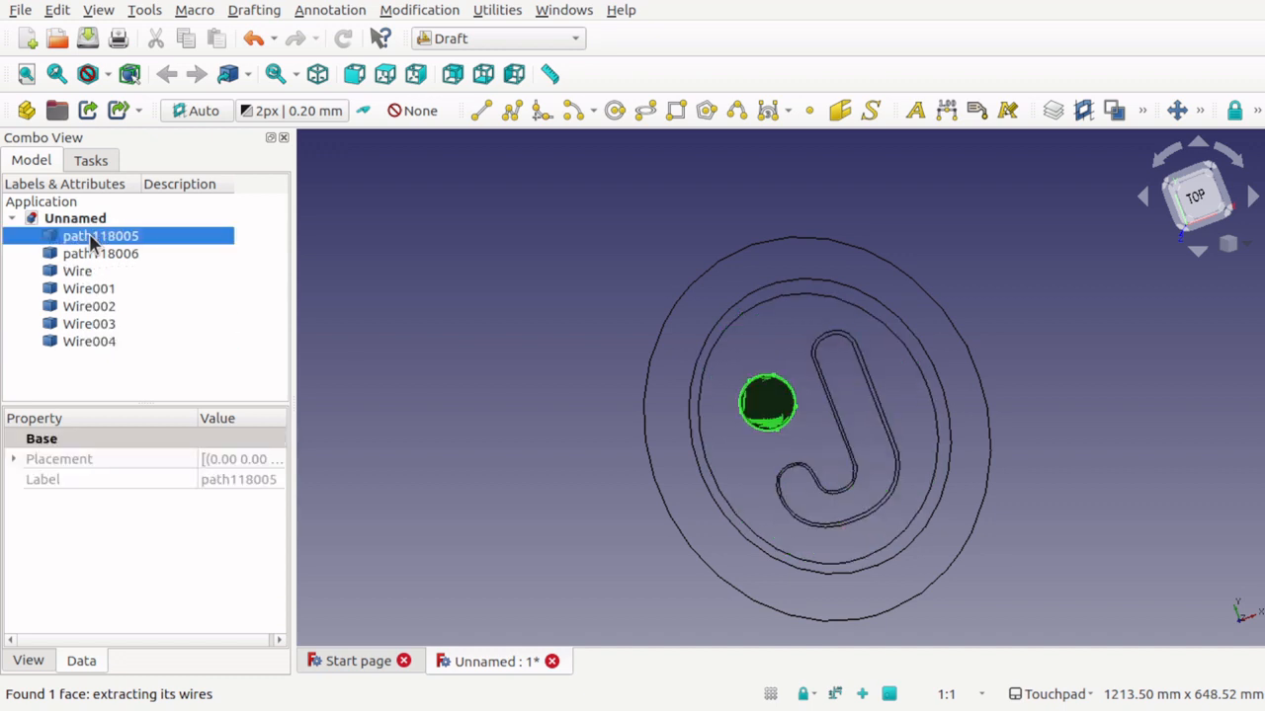
pyautogui.press('d')
pyautogui.press('n')
pyautogui.click(89, 238)
pyautogui.press('d')
pyautogui.press('n')
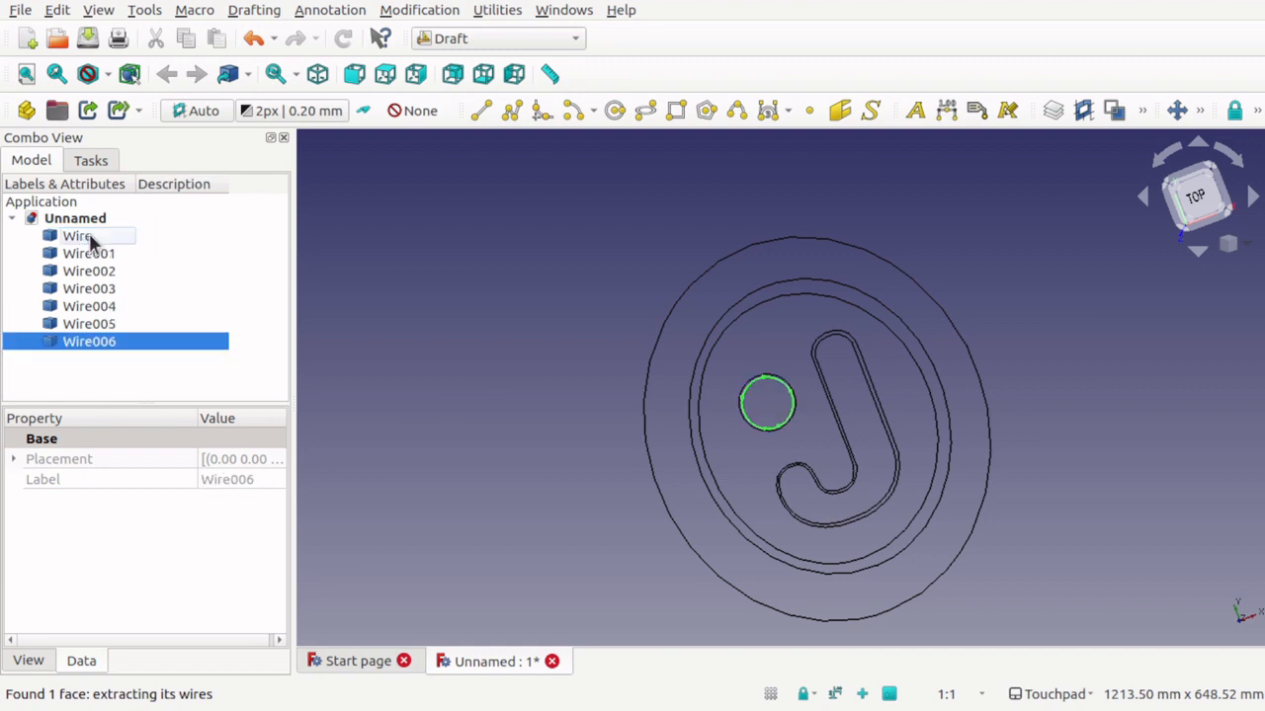
pyautogui.click(607, 478)
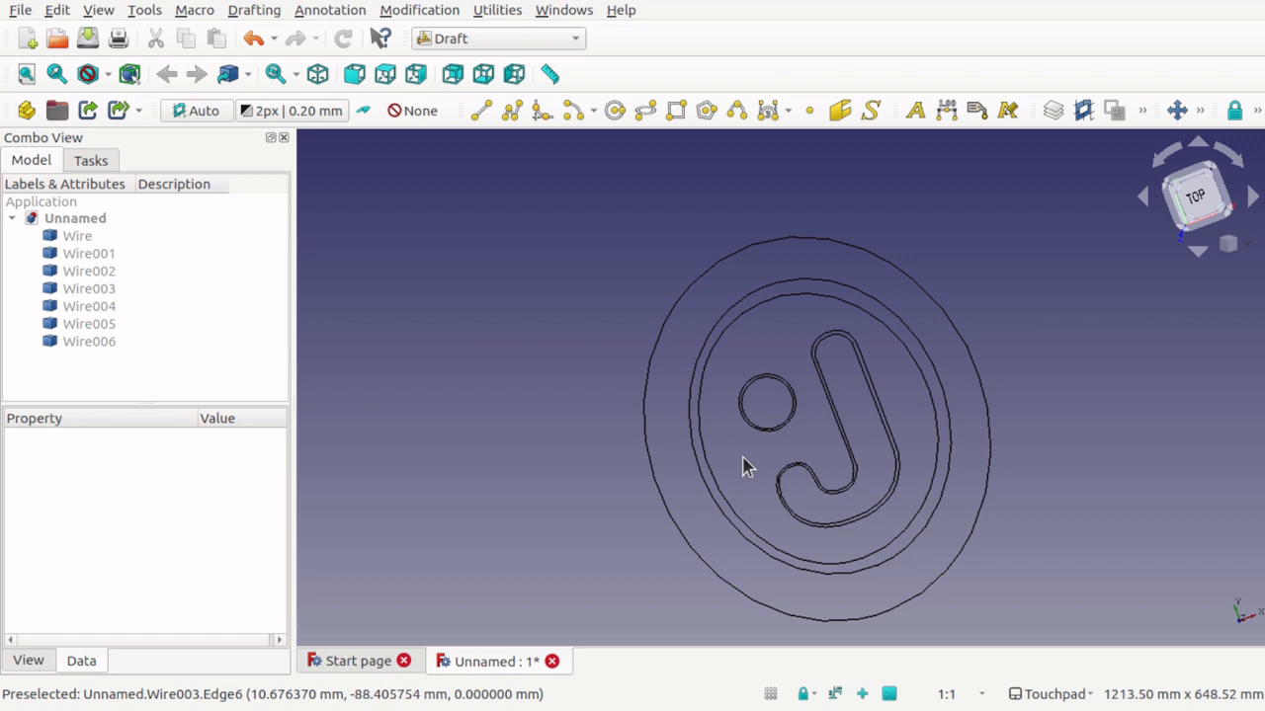
# Step: In the Part workbench, highlight the downgraded wires one after another to identify which outline each one is
pyautogui.keyDown('shift'); pyautogui.moveTo(743, 460); pyautogui.dragTo(796, 432); pyautogui.keyUp('shift')
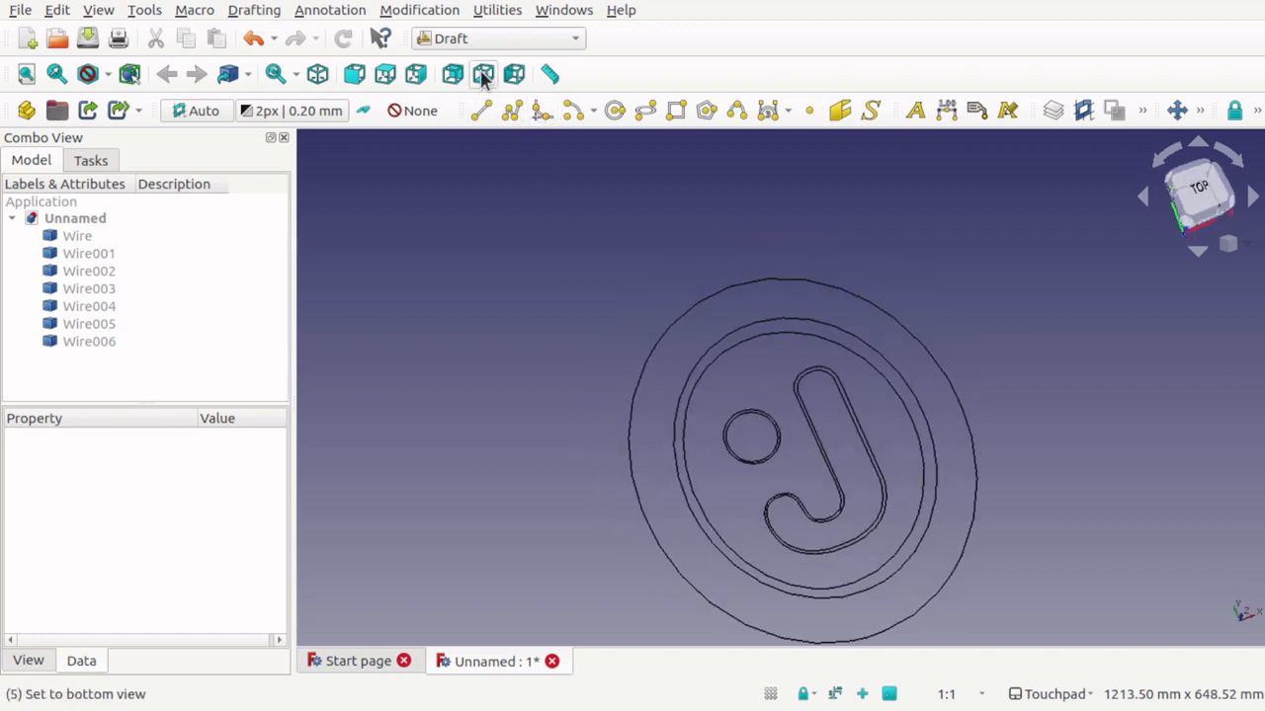
pyautogui.click(494, 40)
pyautogui.click(484, 353)
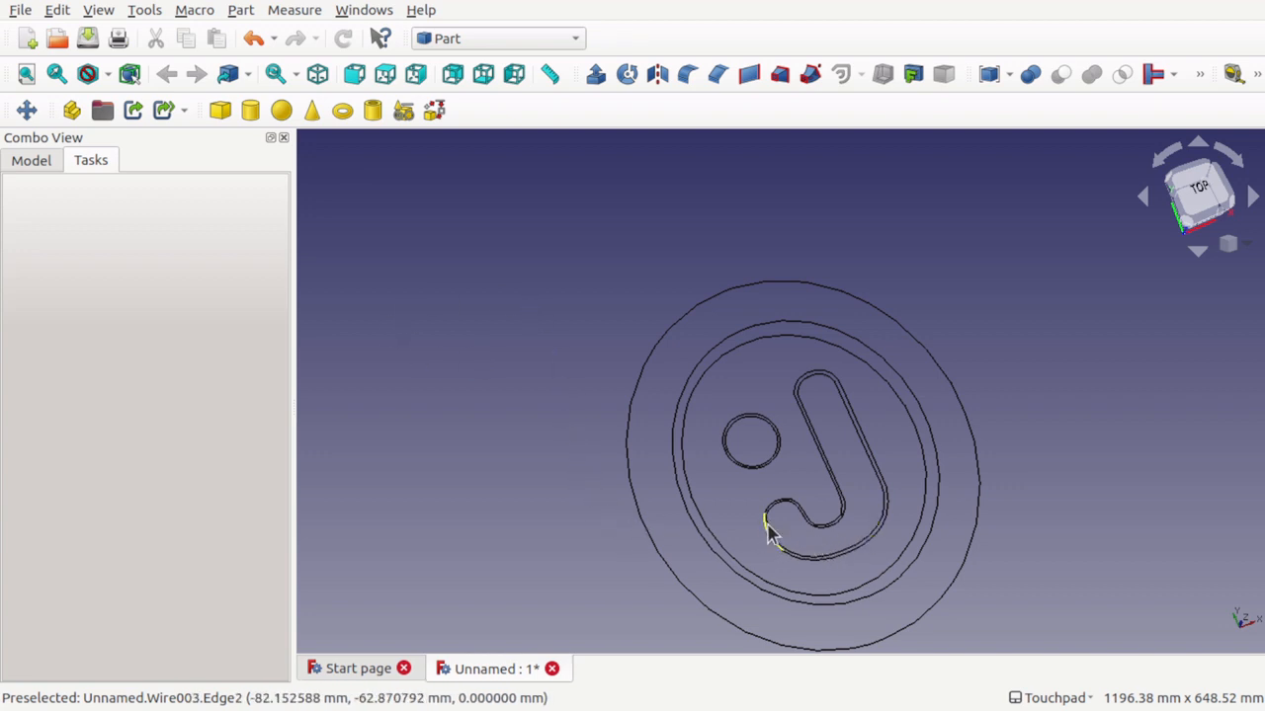
pyautogui.click(30, 161)
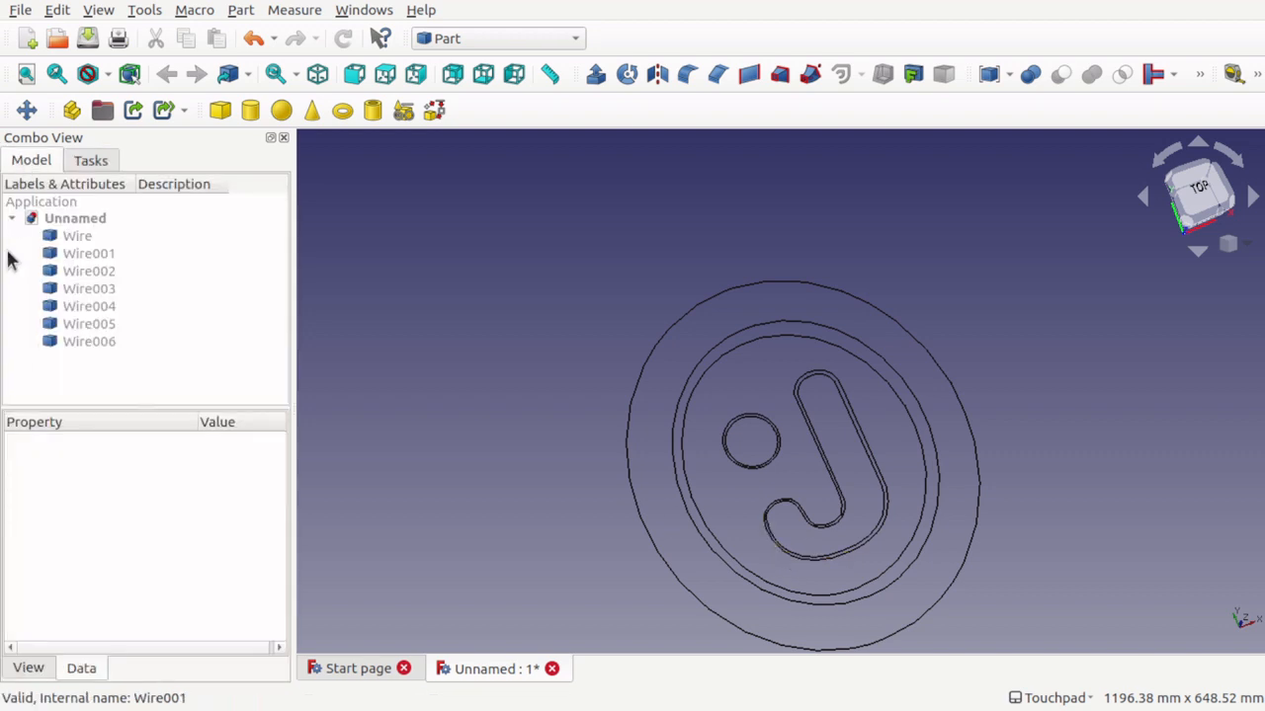
pyautogui.click(86, 238)
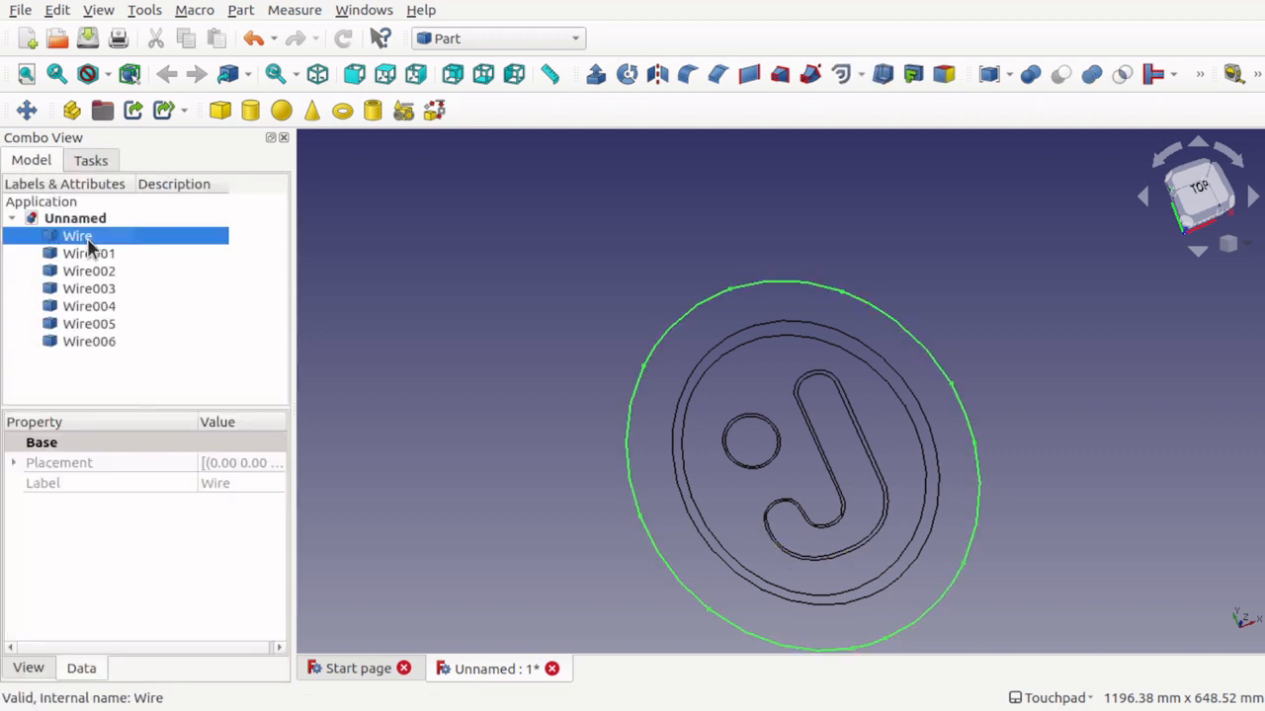
pyautogui.click(88, 341)
pyautogui.click(84, 324)
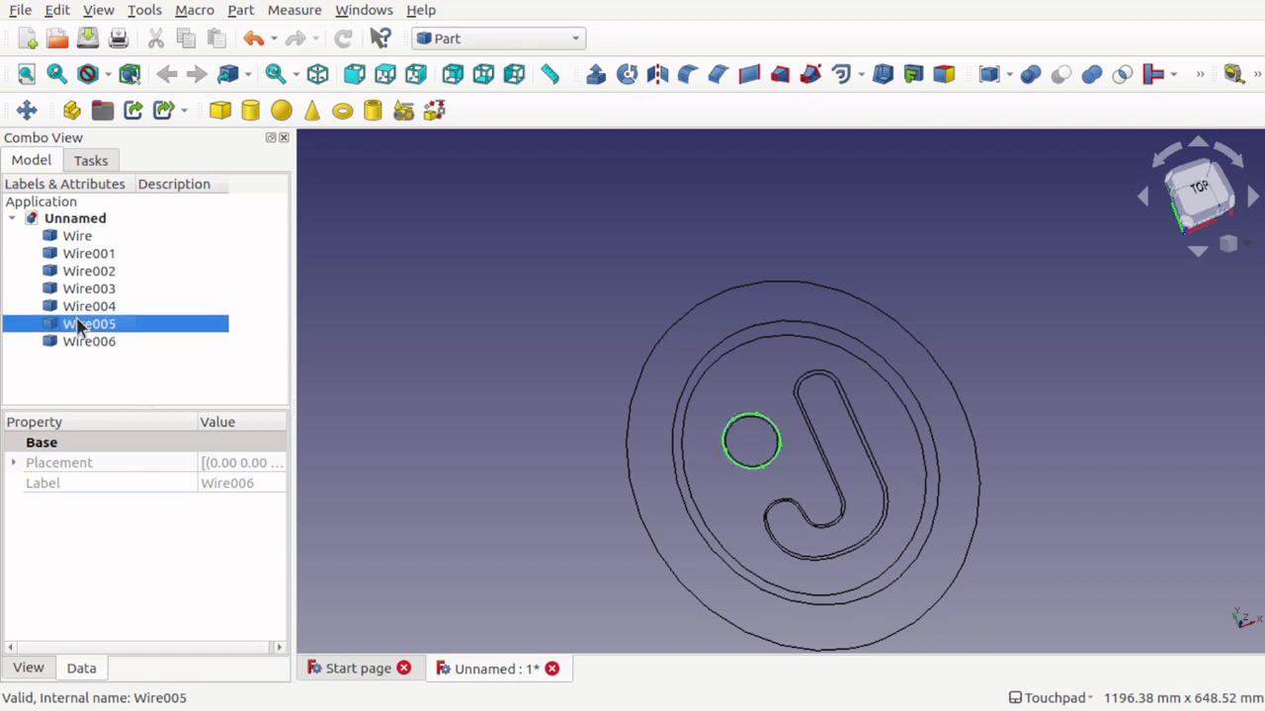
pyautogui.click(84, 290)
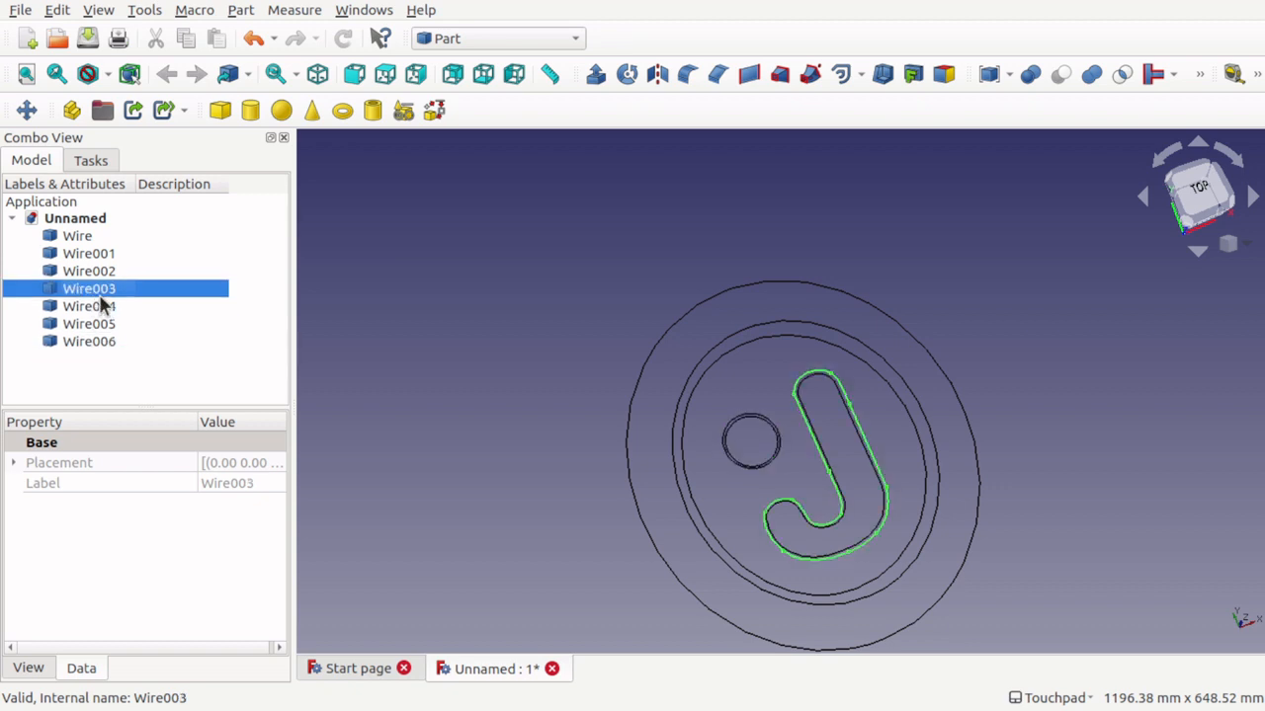
pyautogui.press('Up')
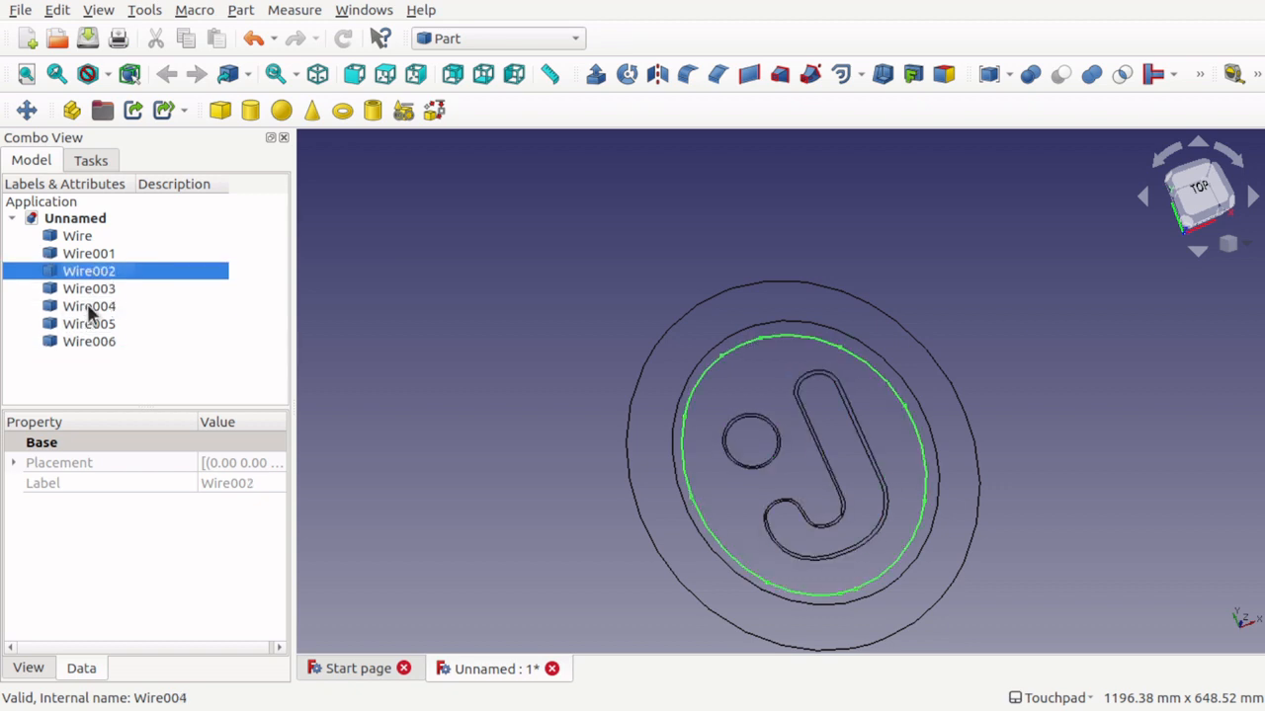
pyautogui.click(87, 306)
pyautogui.click(87, 321)
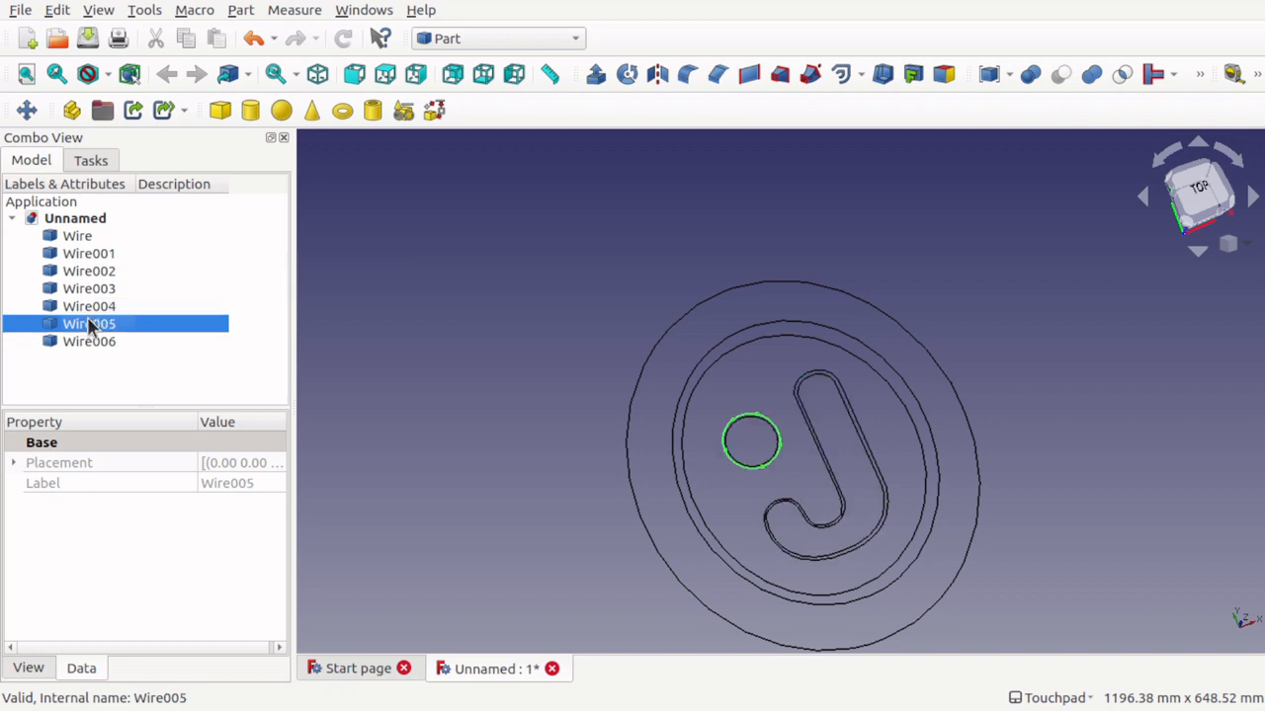
# Step: Hide all wires except Wire003, the outer outline of the J shape
pyautogui.click(88, 288)
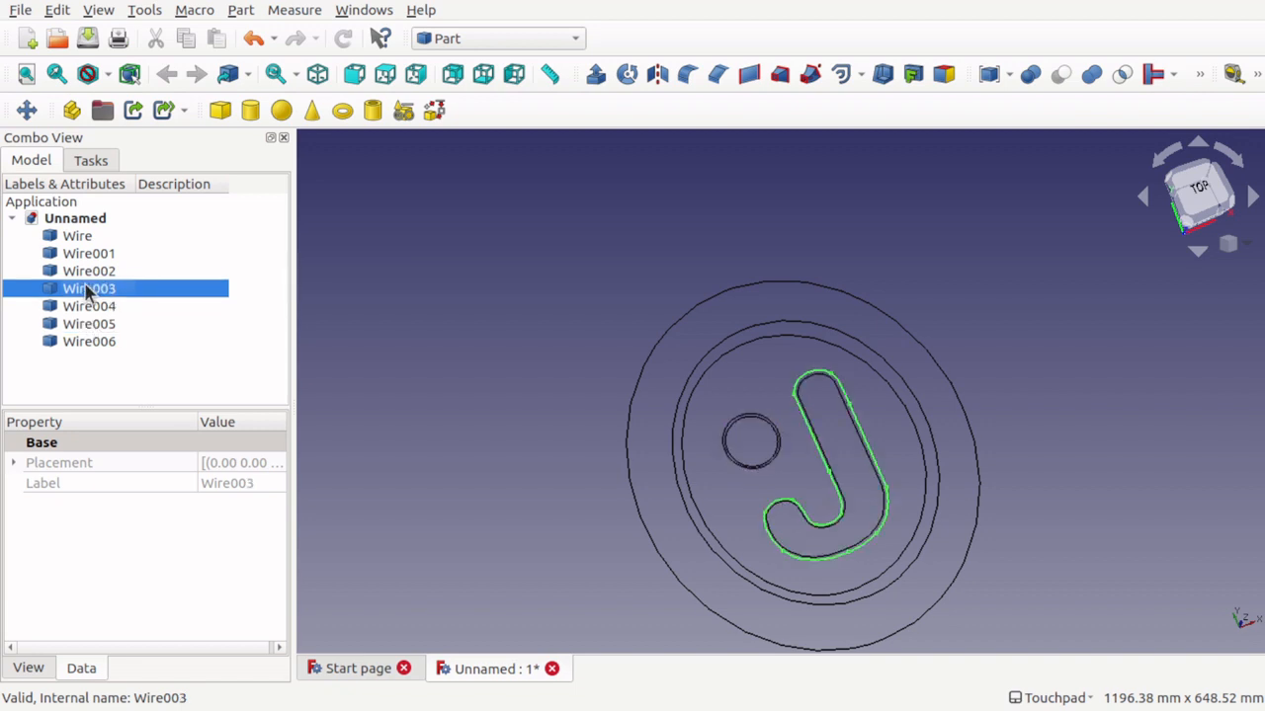
pyautogui.press('space')
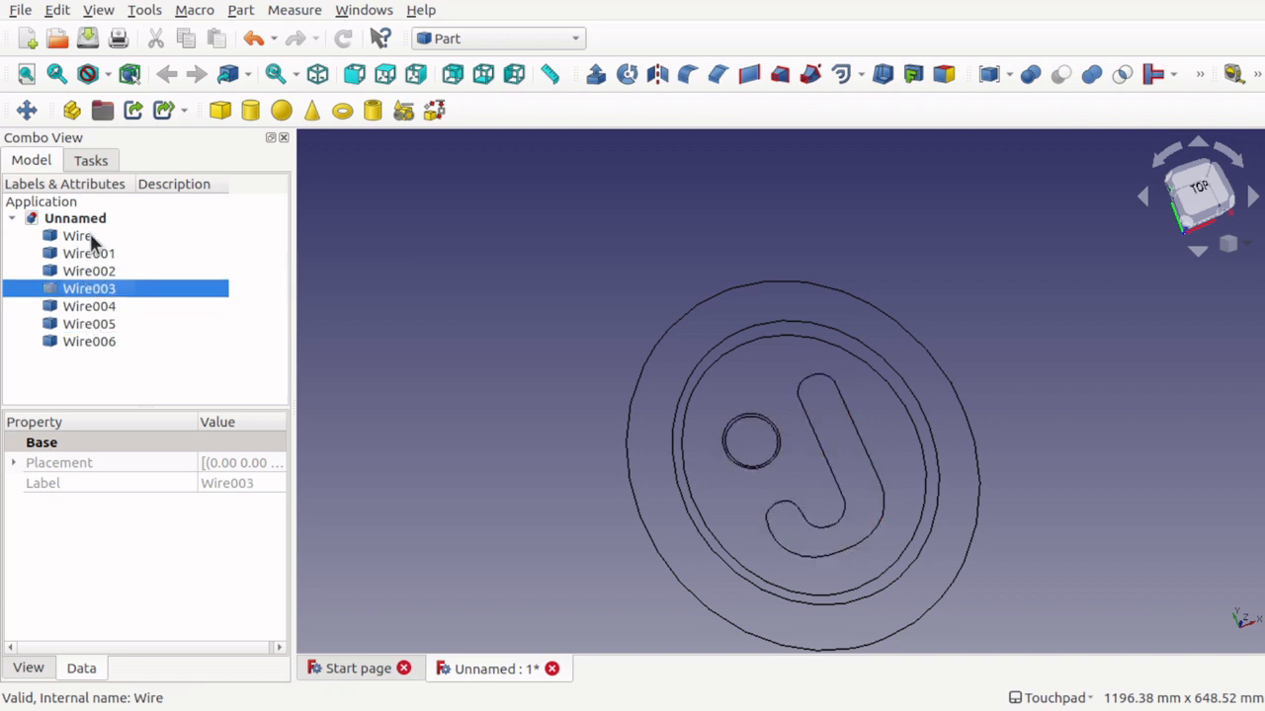
pyautogui.click(89, 237)
pyautogui.keyDown('shift'); pyautogui.click(87, 339); pyautogui.keyUp('shift')
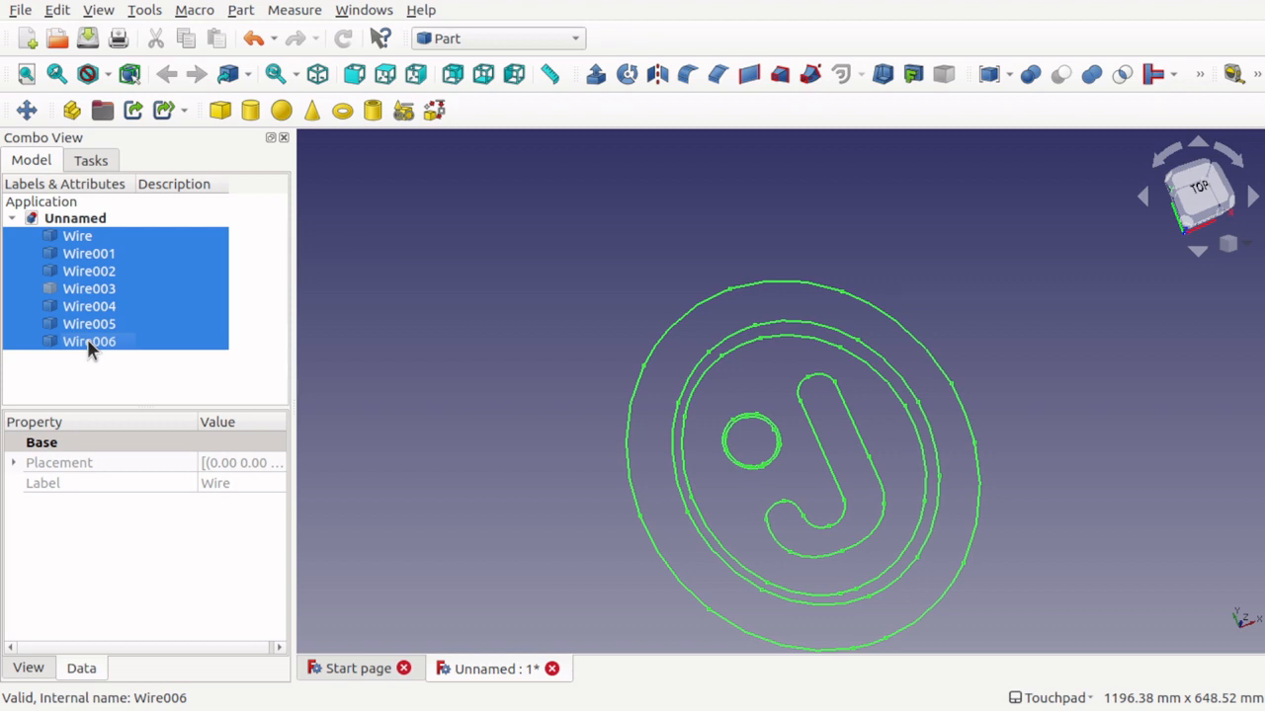
pyautogui.press('space')
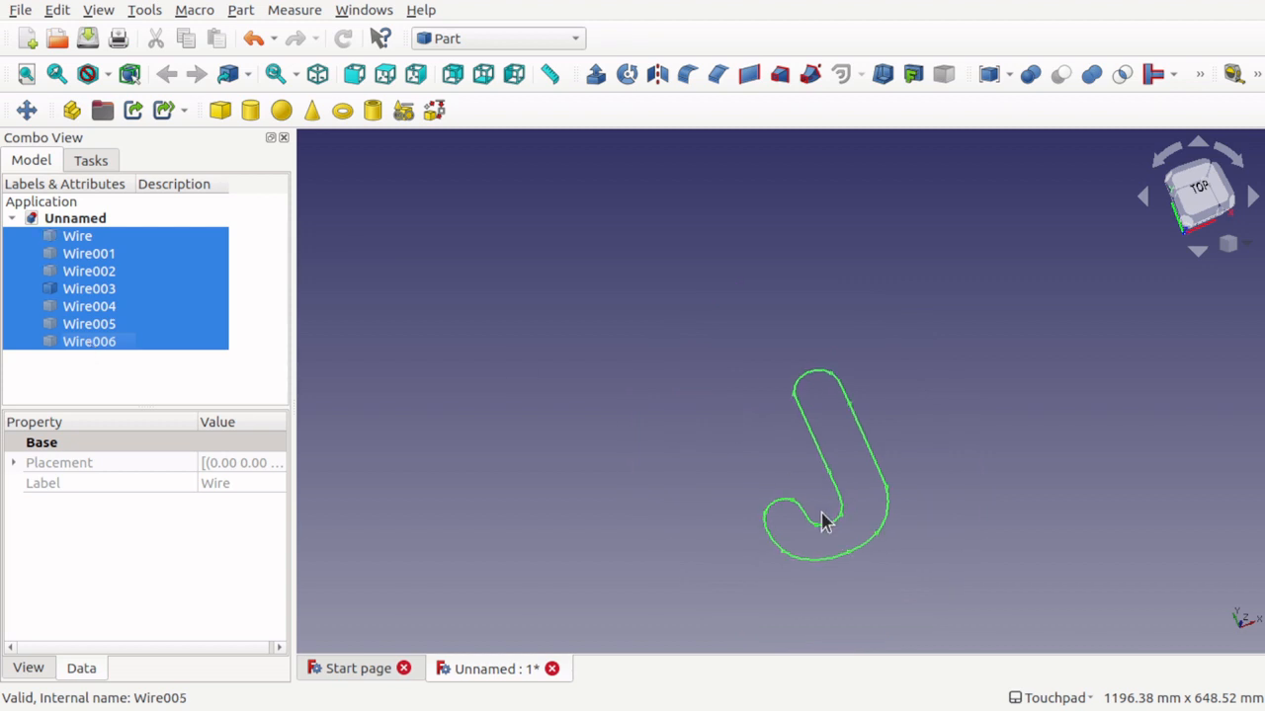
pyautogui.click(705, 458)
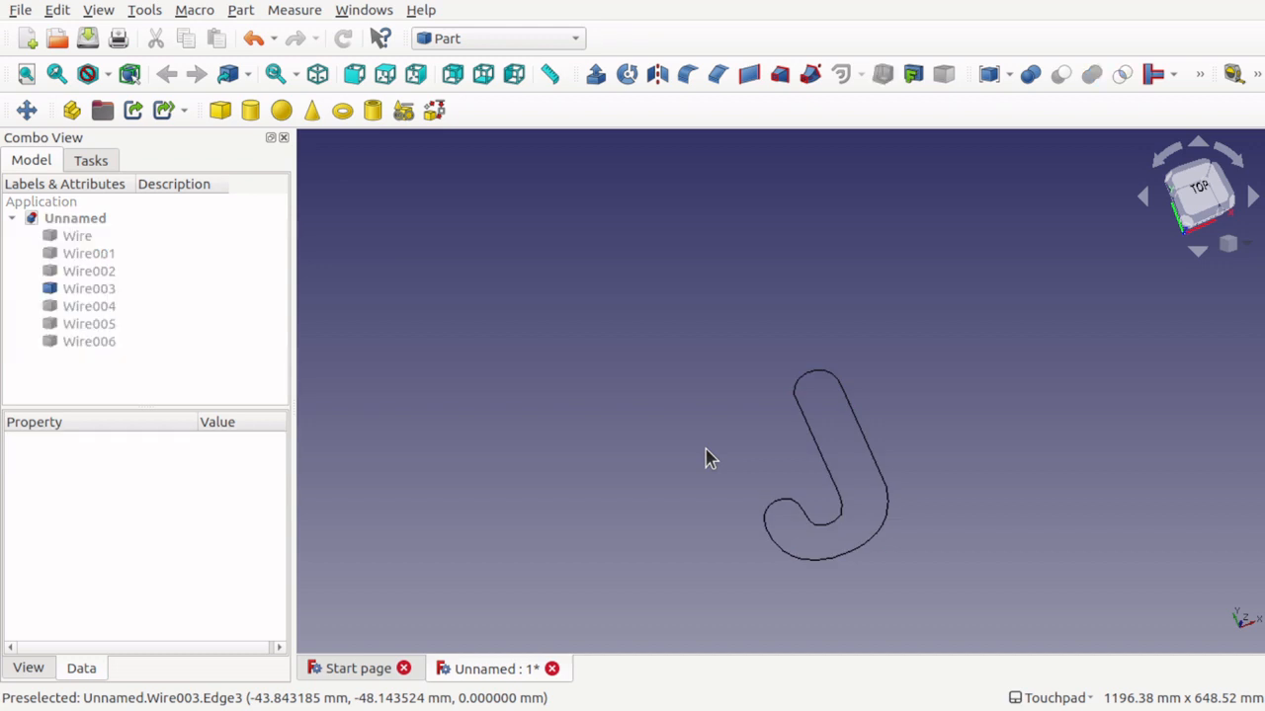
# Step: Try extruding Wire003 by 10 mm along its normal, inspect the side faces of the J, and undo the extrusion
pyautogui.click(77, 287)
pyautogui.click(595, 76)
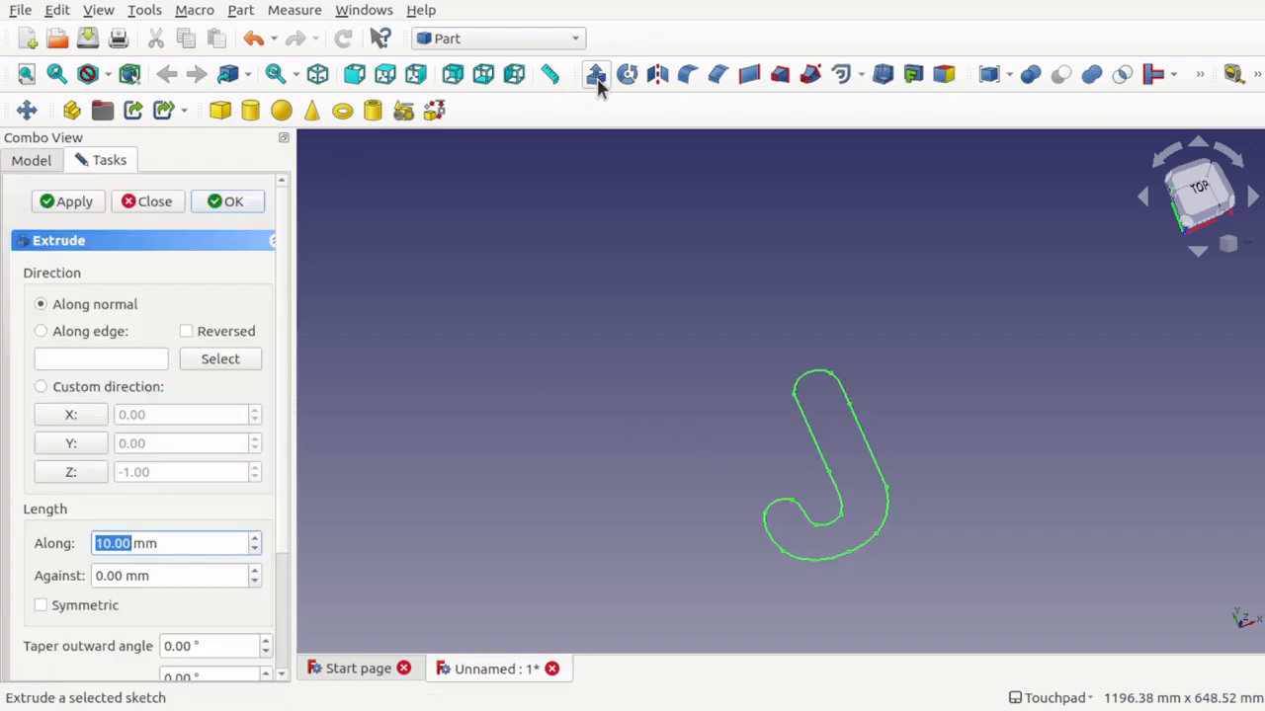
pyautogui.click(233, 202)
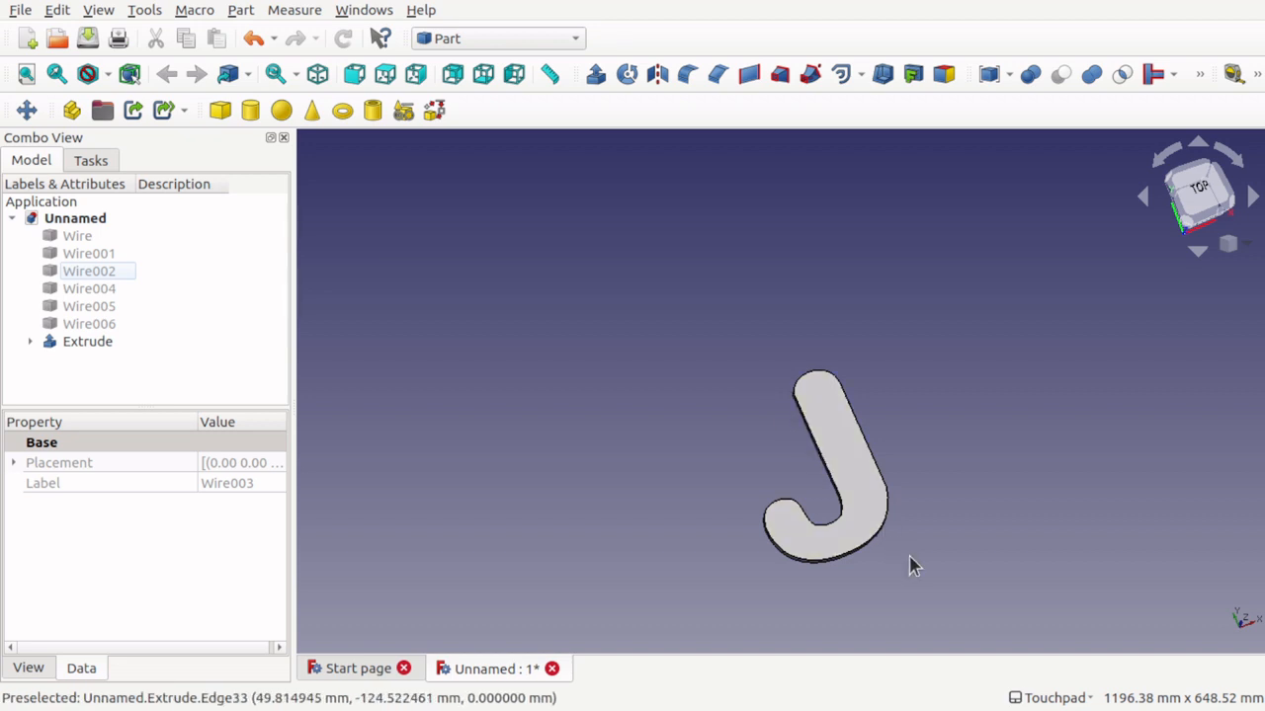
pyautogui.keyDown('alt'); pyautogui.moveTo(912, 562); pyautogui.dragTo(880, 513); pyautogui.keyUp('alt')
pyautogui.scroll(4, 875, 577)
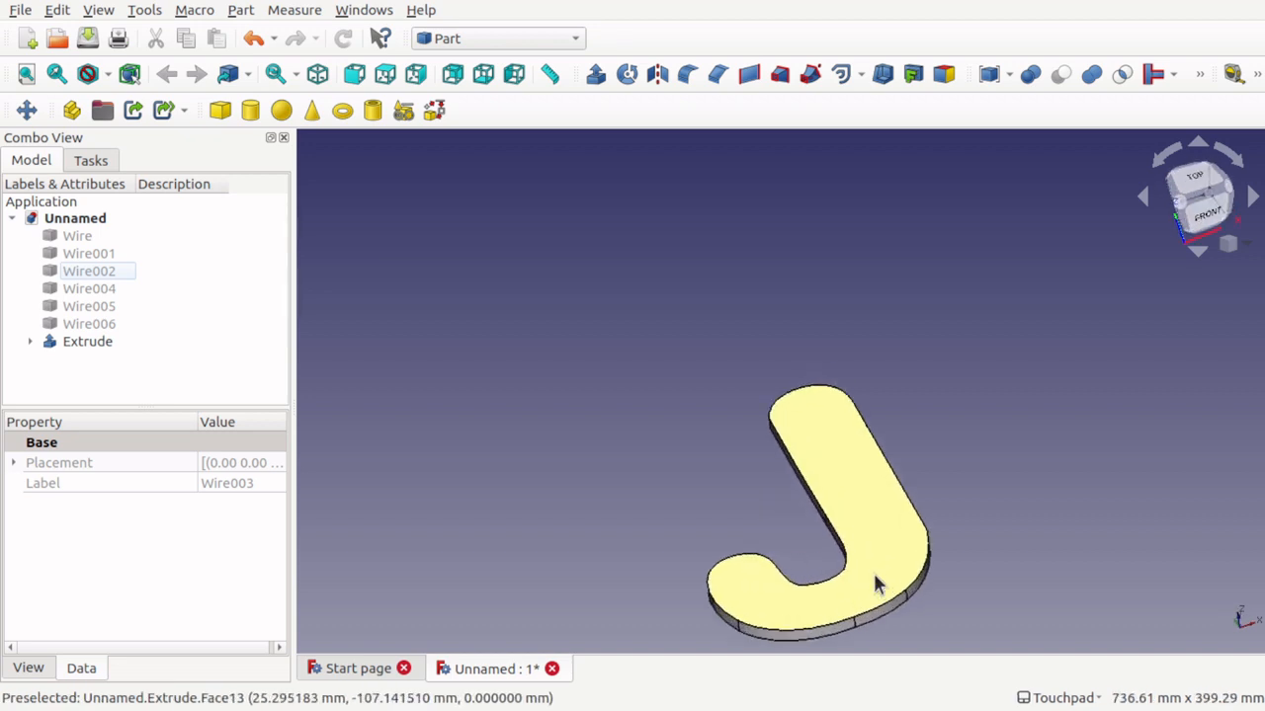
pyautogui.keyDown('alt'); pyautogui.moveTo(875, 584); pyautogui.dragTo(845, 547); pyautogui.keyUp('alt')
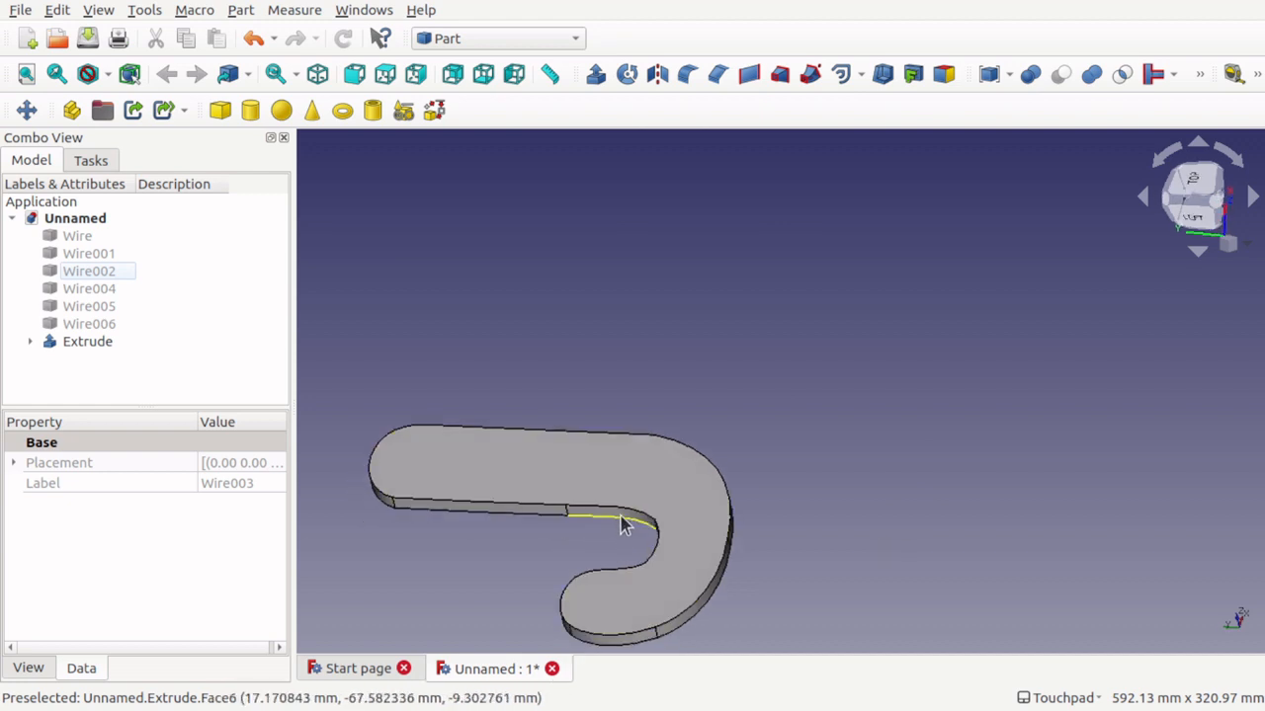
pyautogui.keyDown('alt'); pyautogui.moveTo(621, 519); pyautogui.dragTo(604, 598); pyautogui.keyUp('alt')
pyautogui.hotkey('ctrl', 'z')
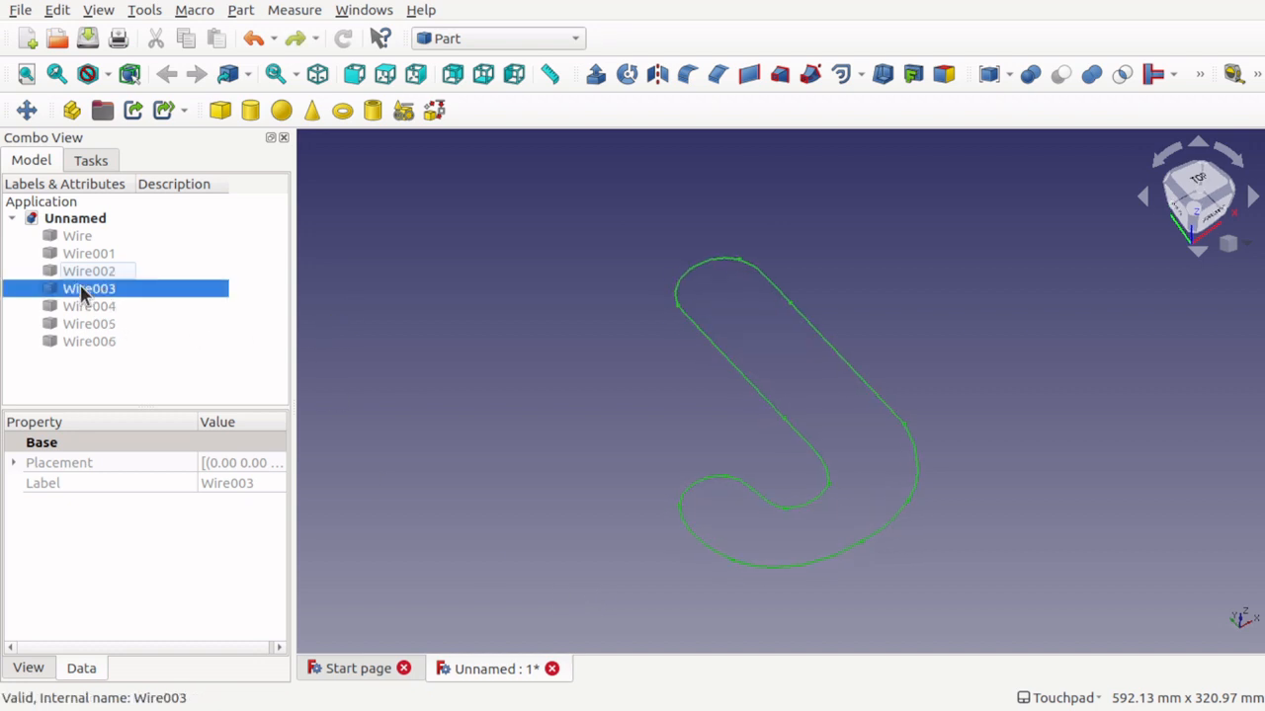
# Step: In the Curves workbench, join the edges of Wire003 into a single curve with Join Curve
pyautogui.click(479, 39)
pyautogui.click(451, 663)
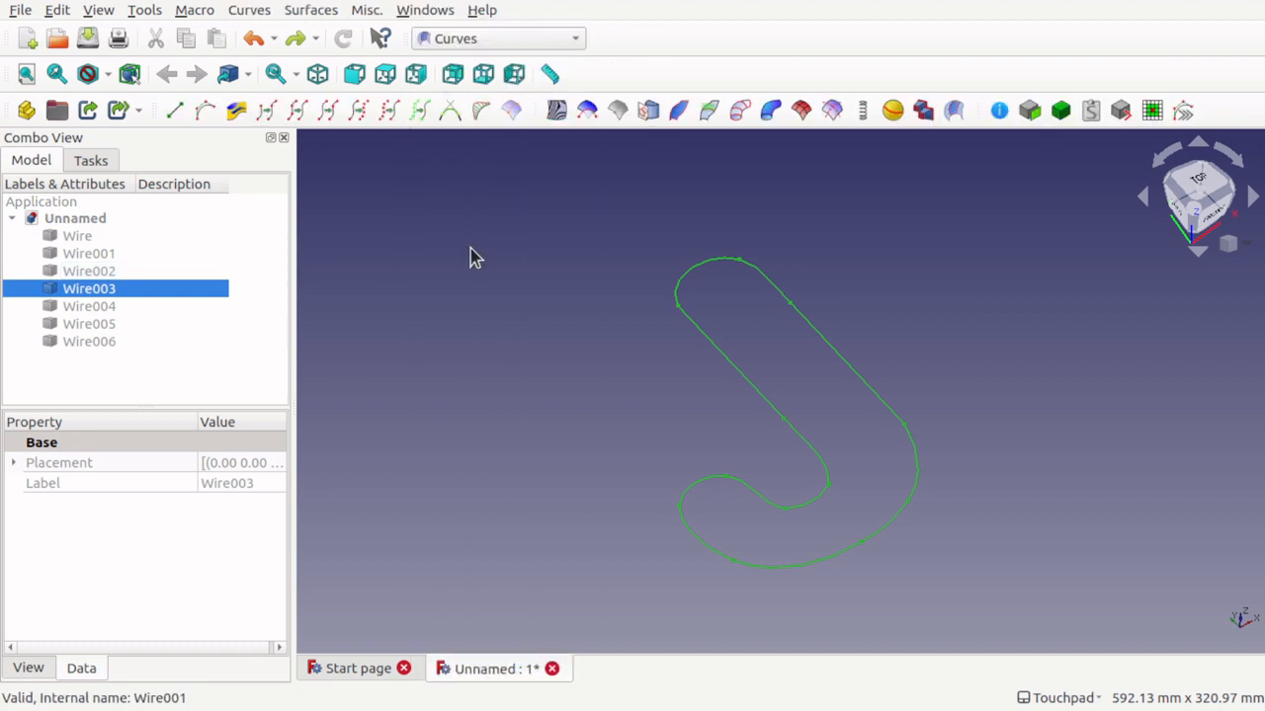
pyautogui.click(298, 112)
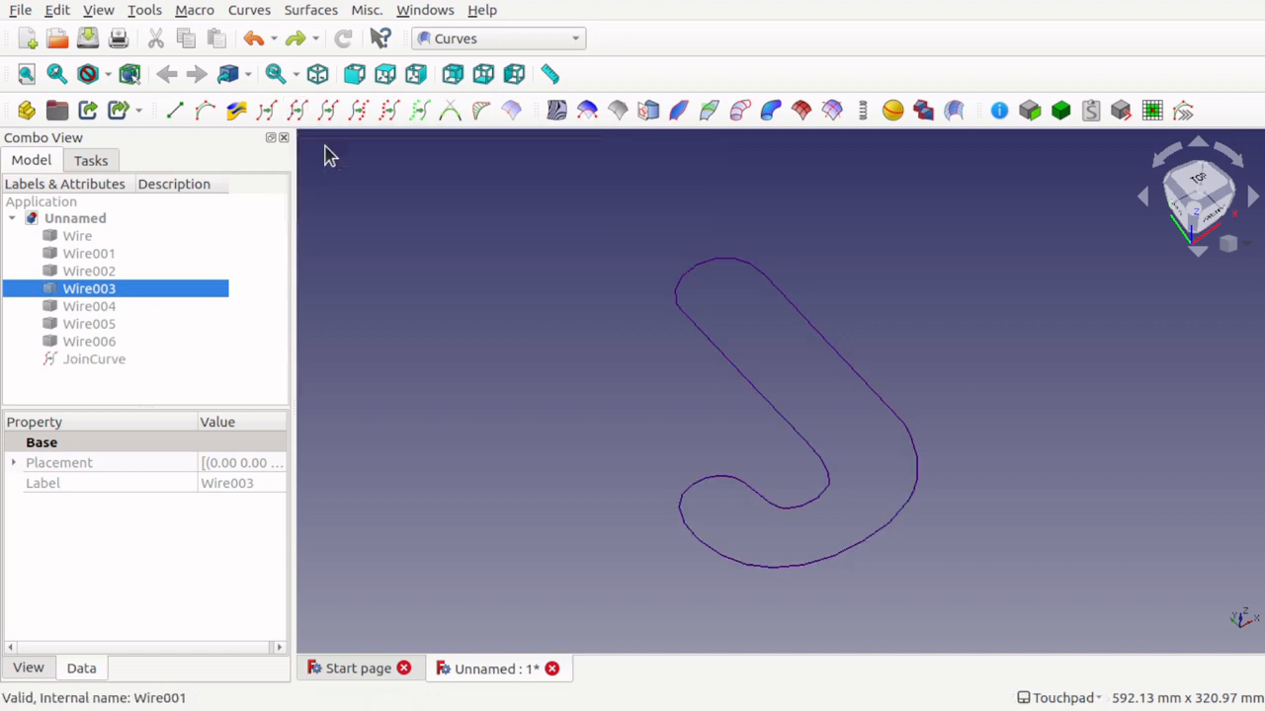
pyautogui.click(664, 393)
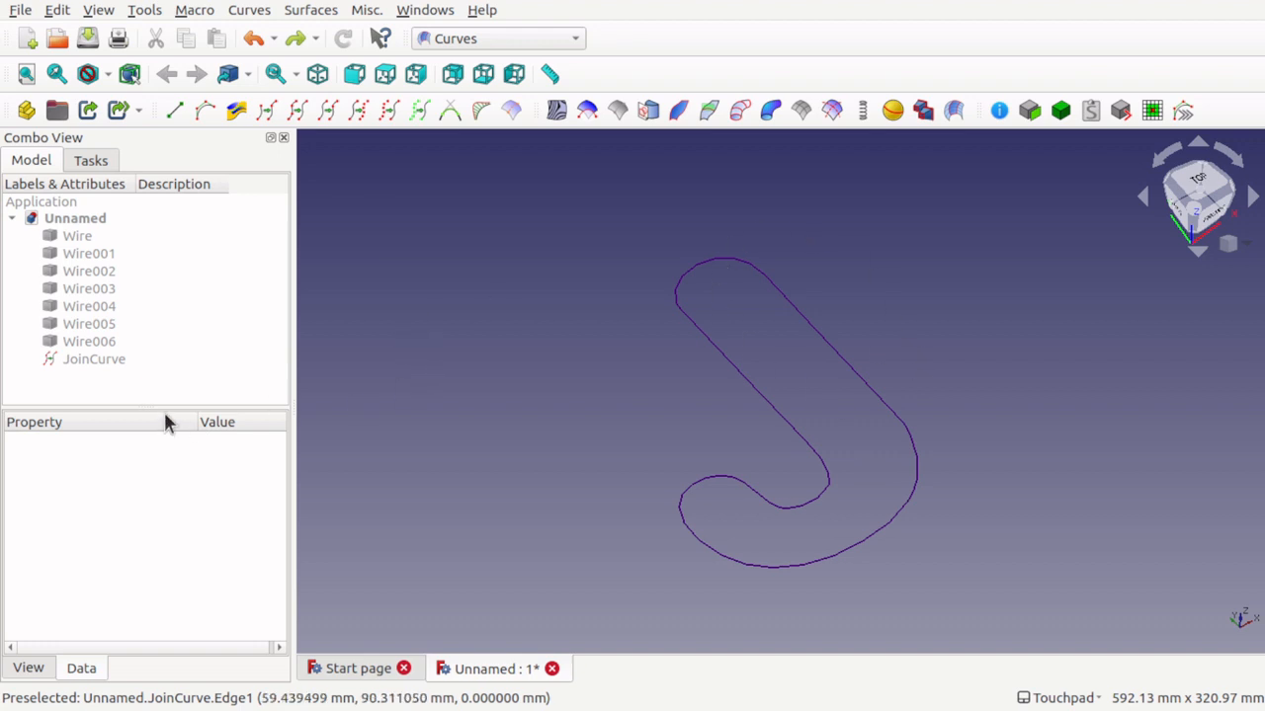
# Step: In the Part workbench, extrude the joined J curve by 10 mm
pyautogui.click(485, 42)
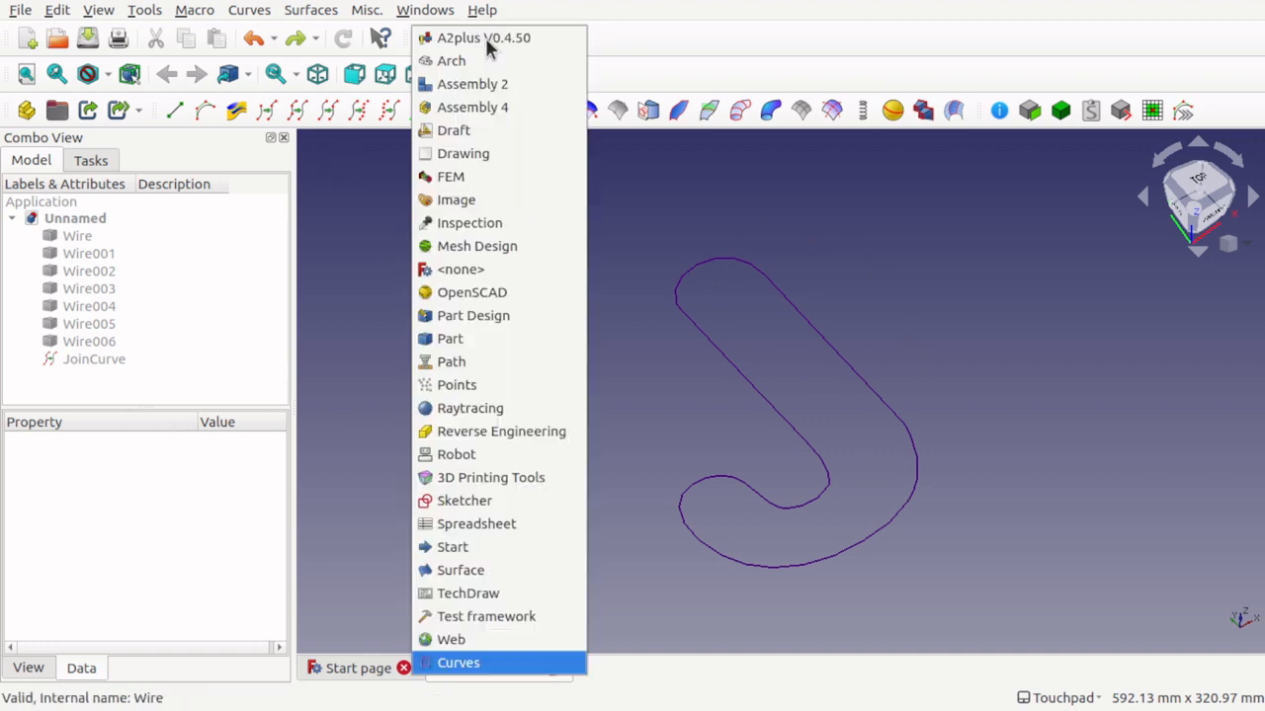
pyautogui.click(452, 339)
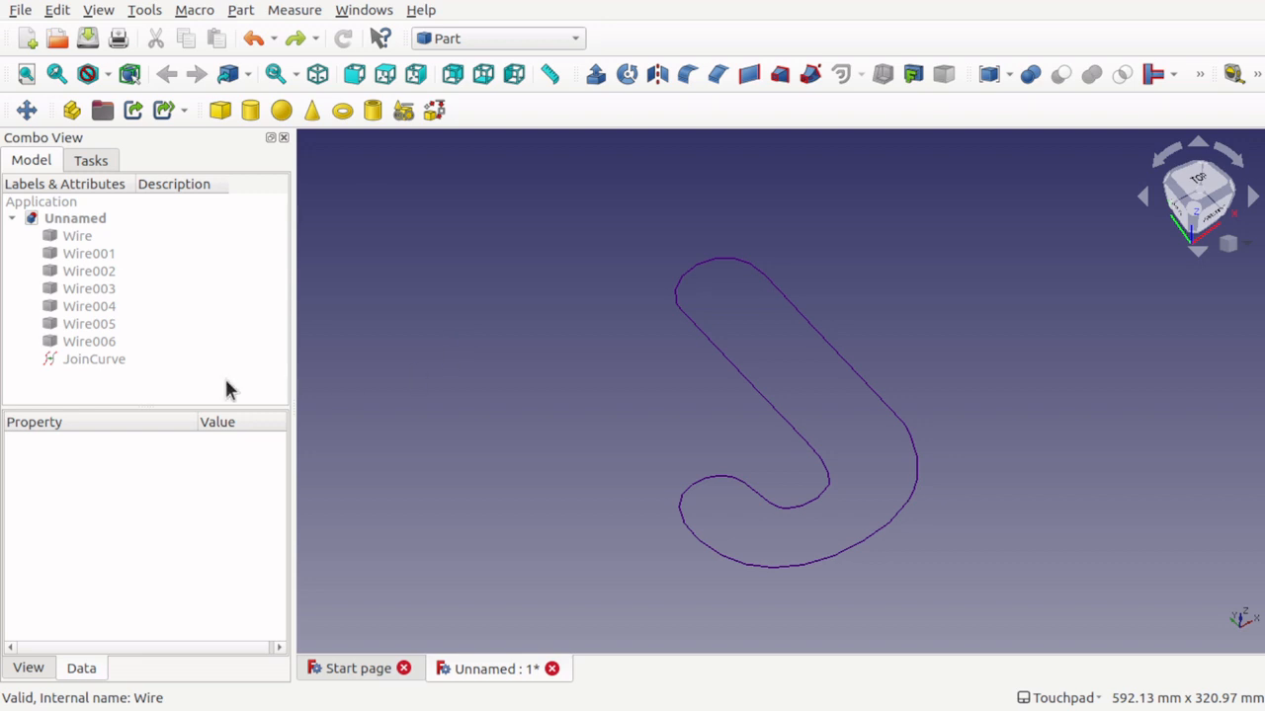
pyautogui.click(109, 362)
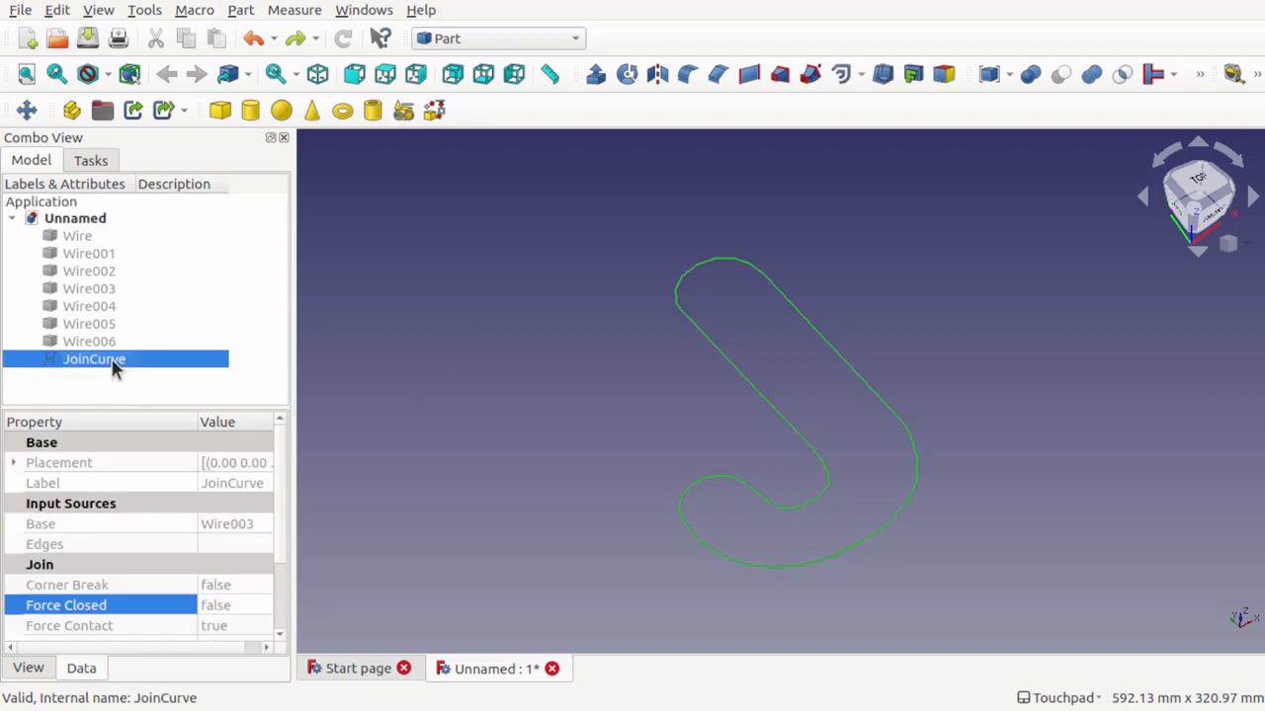
pyautogui.click(603, 73)
pyautogui.click(237, 203)
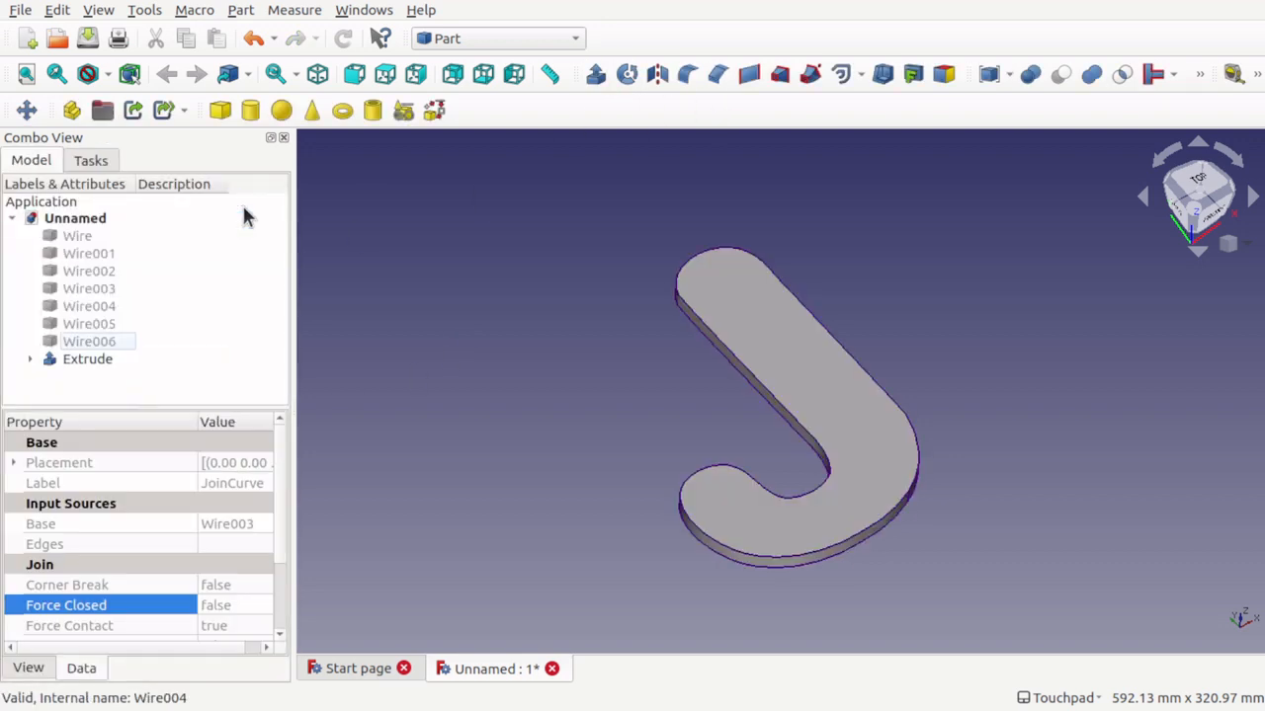
# Step: Try to fillet the top outline edge of the extruded J with a reduced radius, and undo the fillet
pyautogui.moveTo(563, 385); pyautogui.dragTo(810, 451, button='middle')
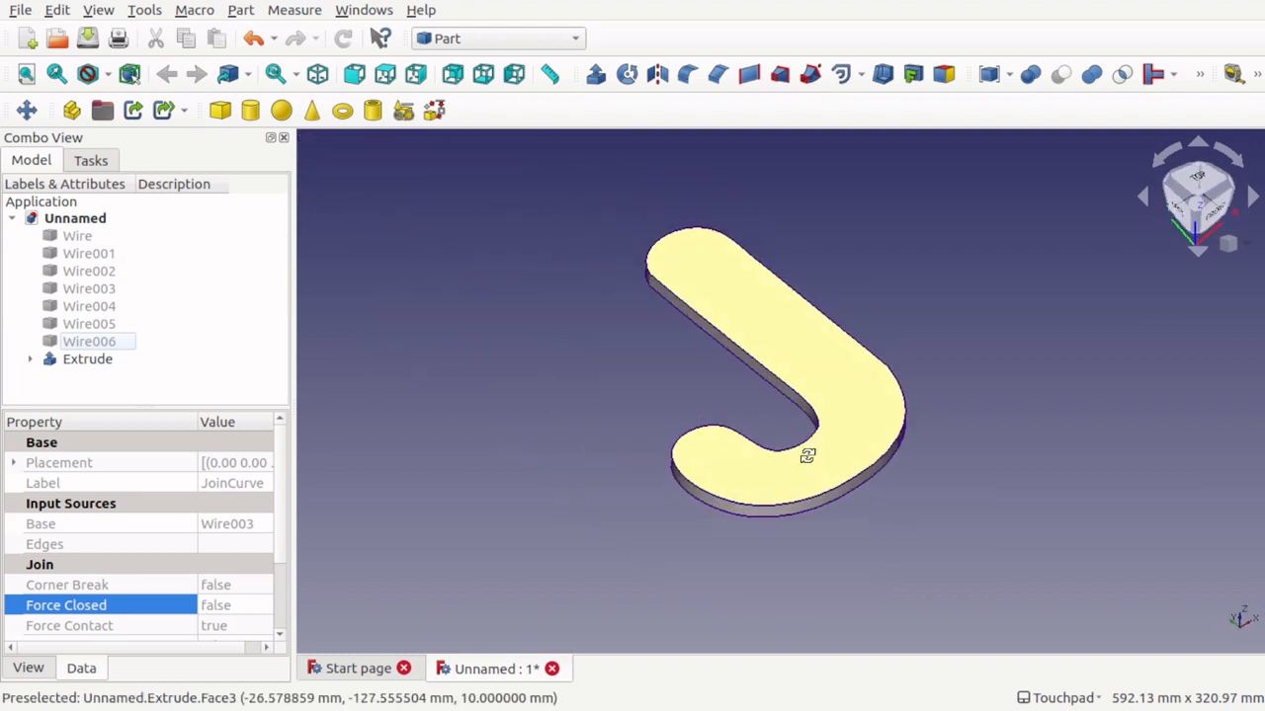
pyautogui.click(821, 481)
pyautogui.press('Up')
pyautogui.press('Up')
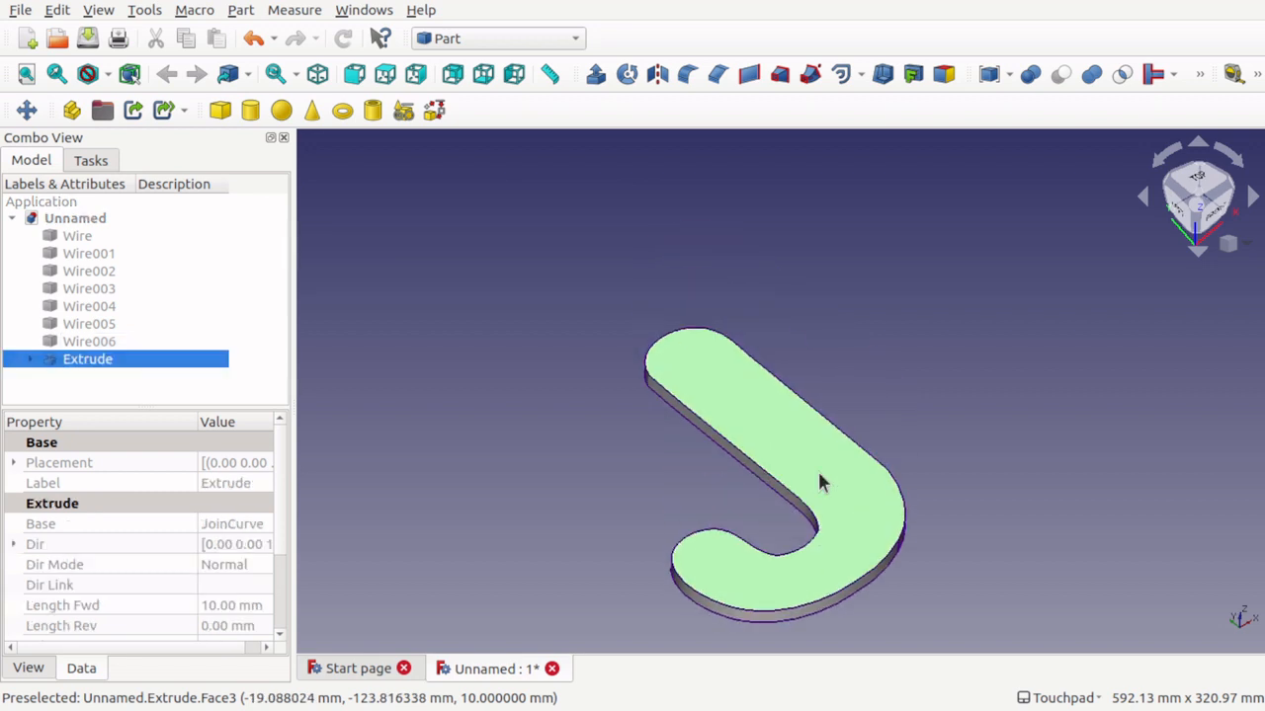
pyautogui.moveTo(821, 481); pyautogui.dragTo(845, 458, button='middle')
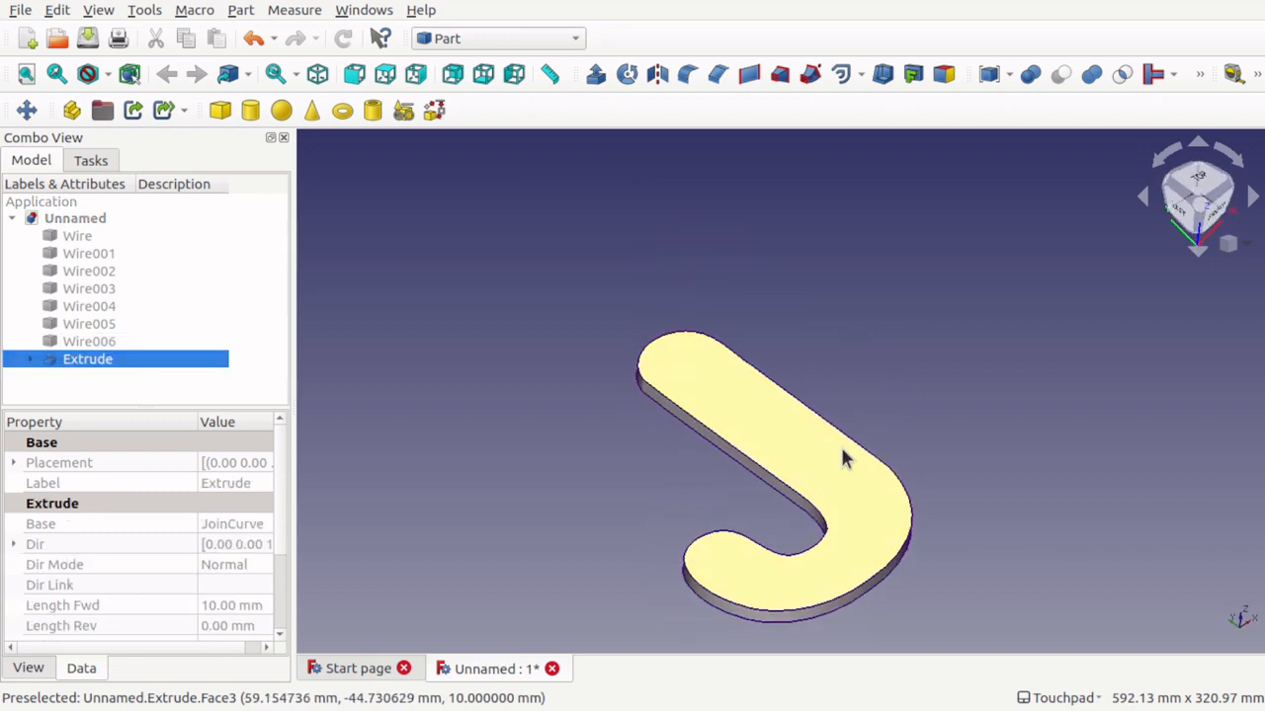
pyautogui.click(796, 502)
pyautogui.scroll(3, 777, 482)
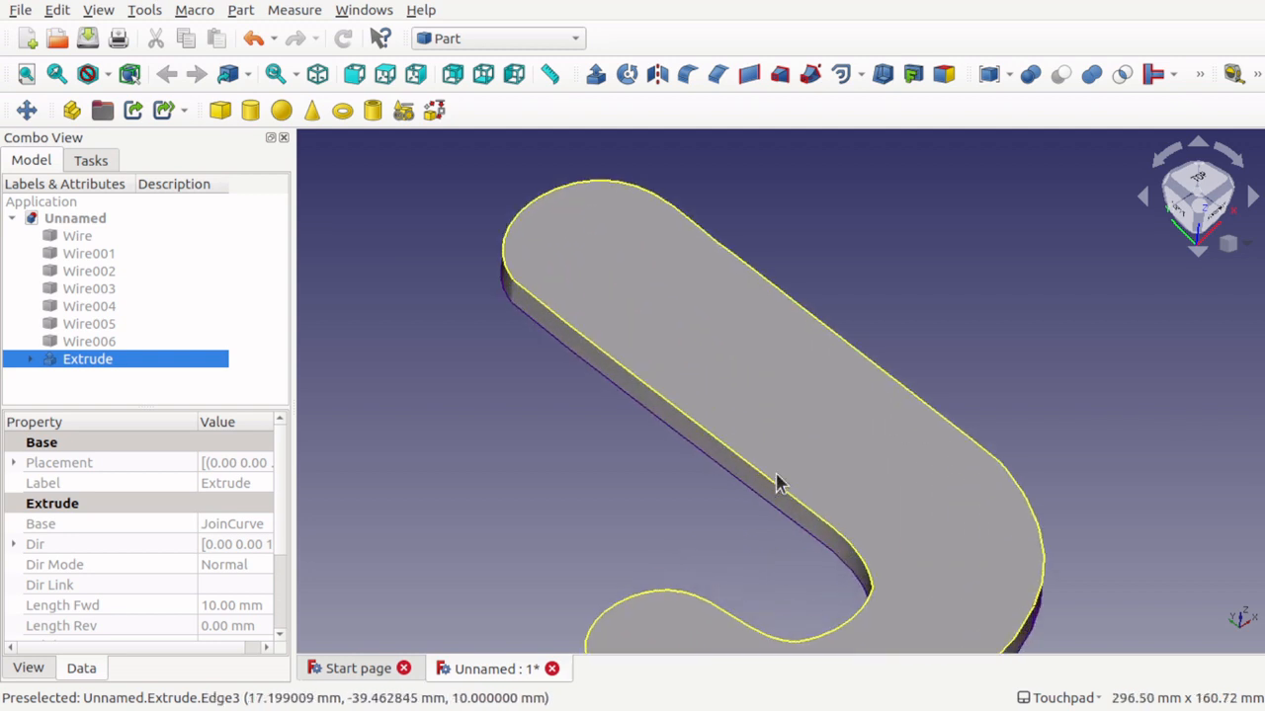
pyautogui.click(688, 76)
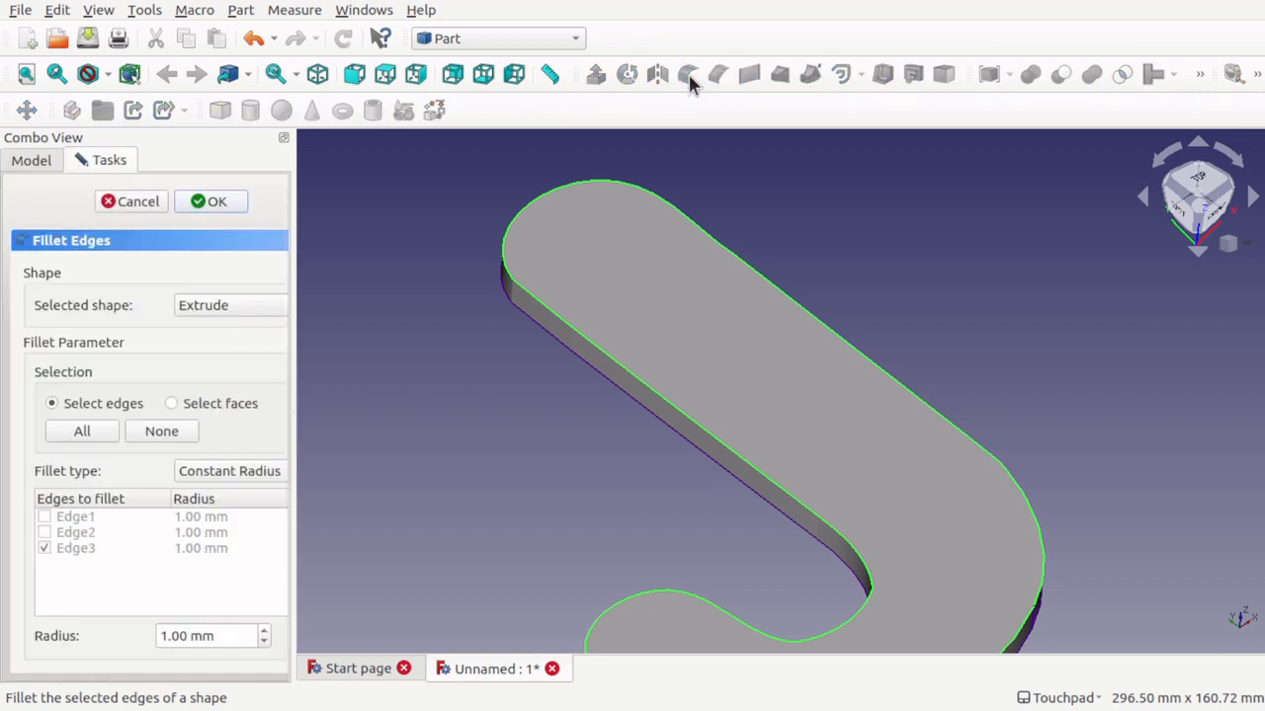
pyautogui.moveTo(220, 635); pyautogui.dragTo(128, 634)
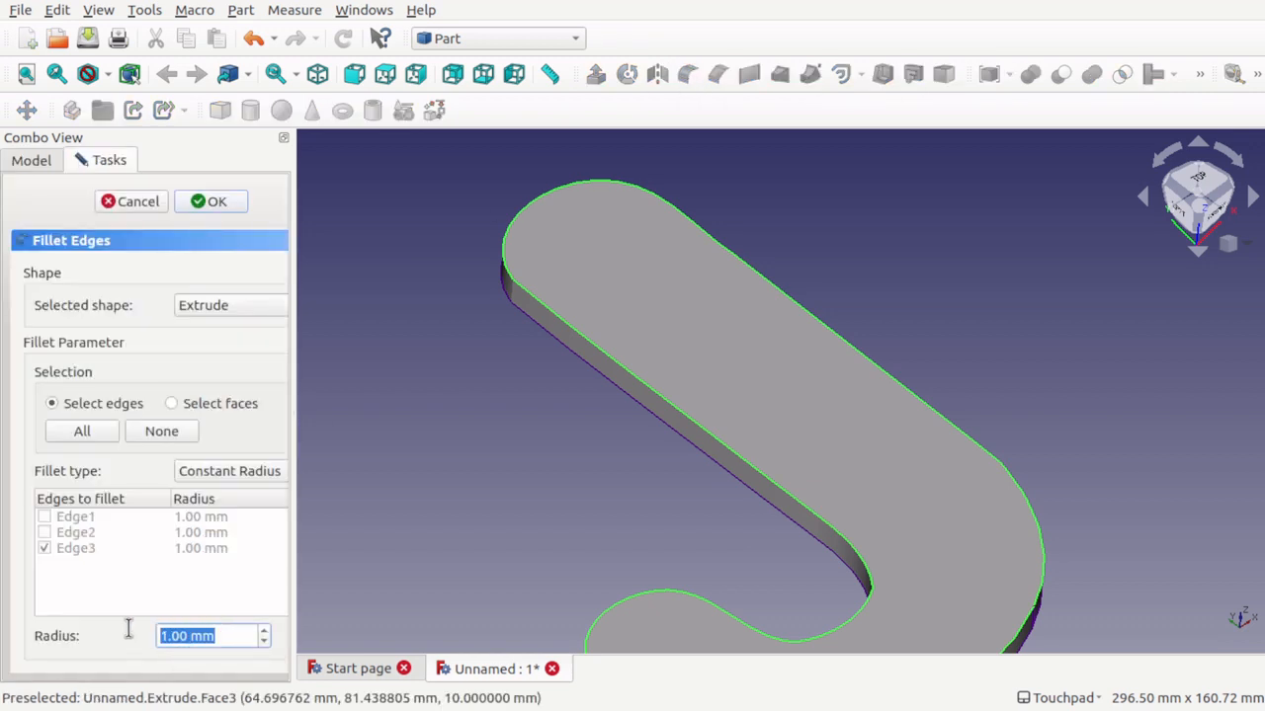
pyautogui.write('0.')
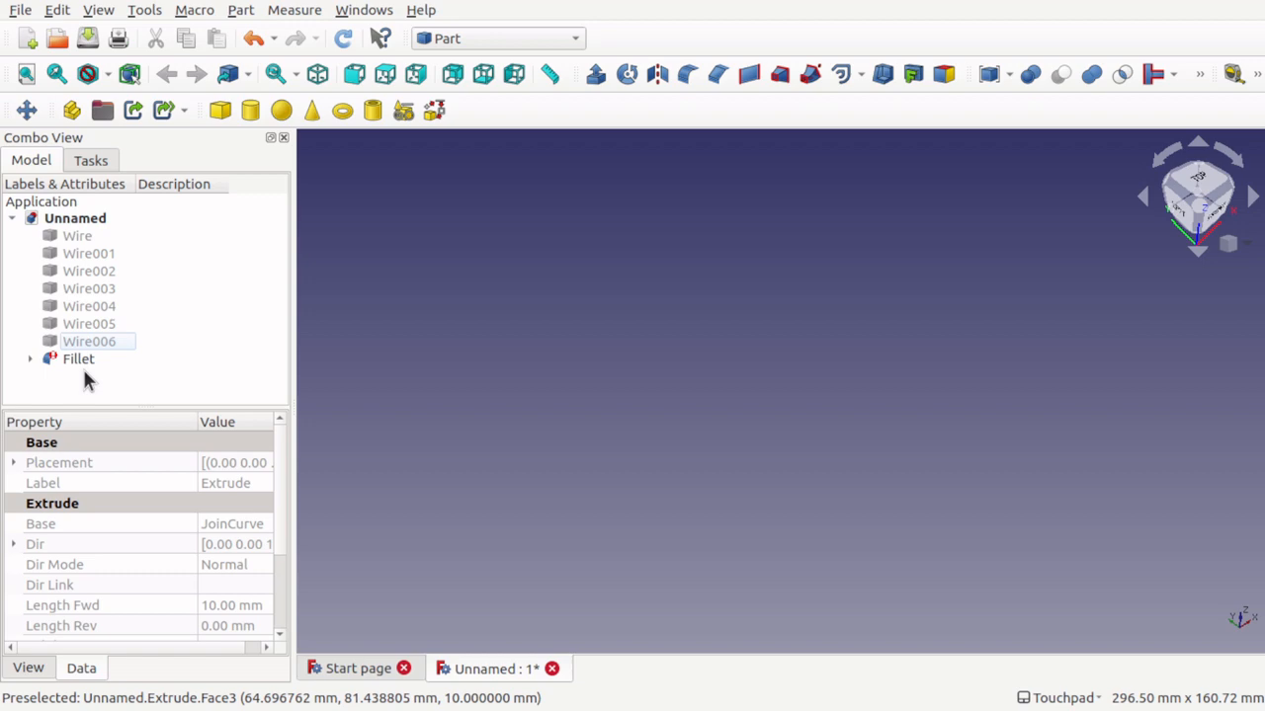
pyautogui.hotkey('ctrl', 'z')
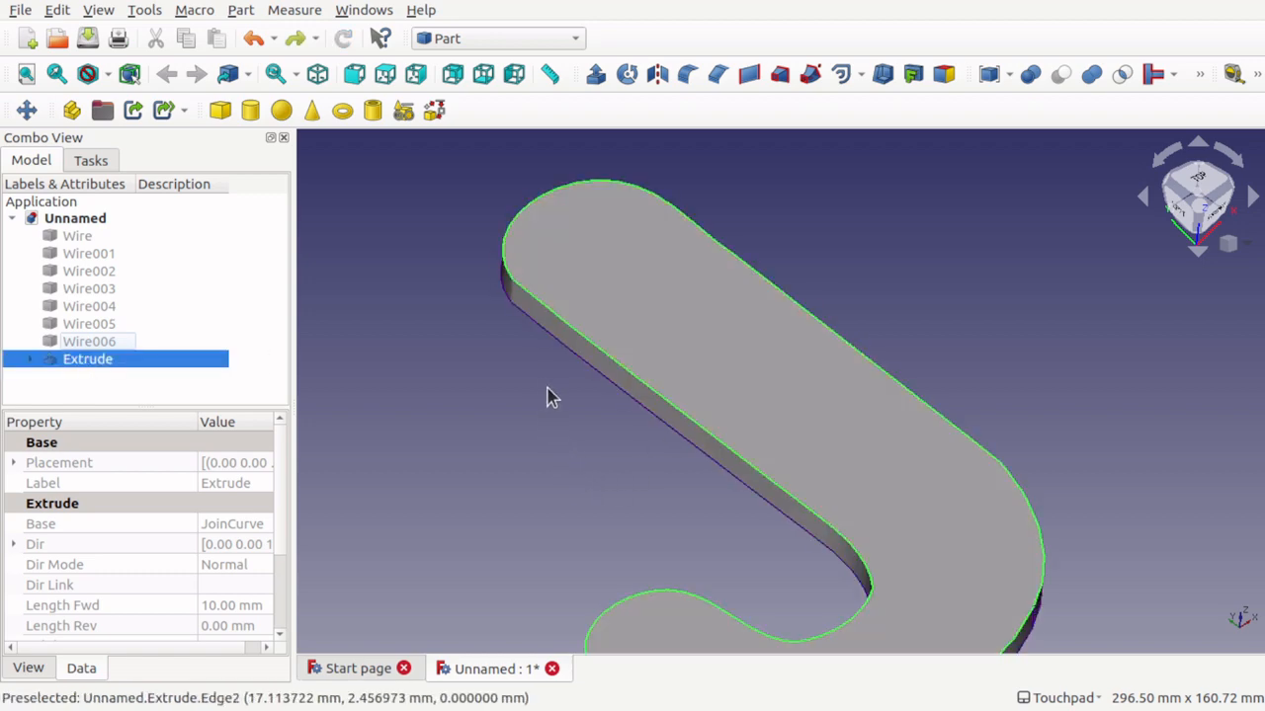
# Step: Inspect the side face of the extruded J from all around, looking for seam edges along its outline
pyautogui.keyDown('shift'); pyautogui.moveTo(550, 397); pyautogui.dragTo(794, 379); pyautogui.keyUp('shift')
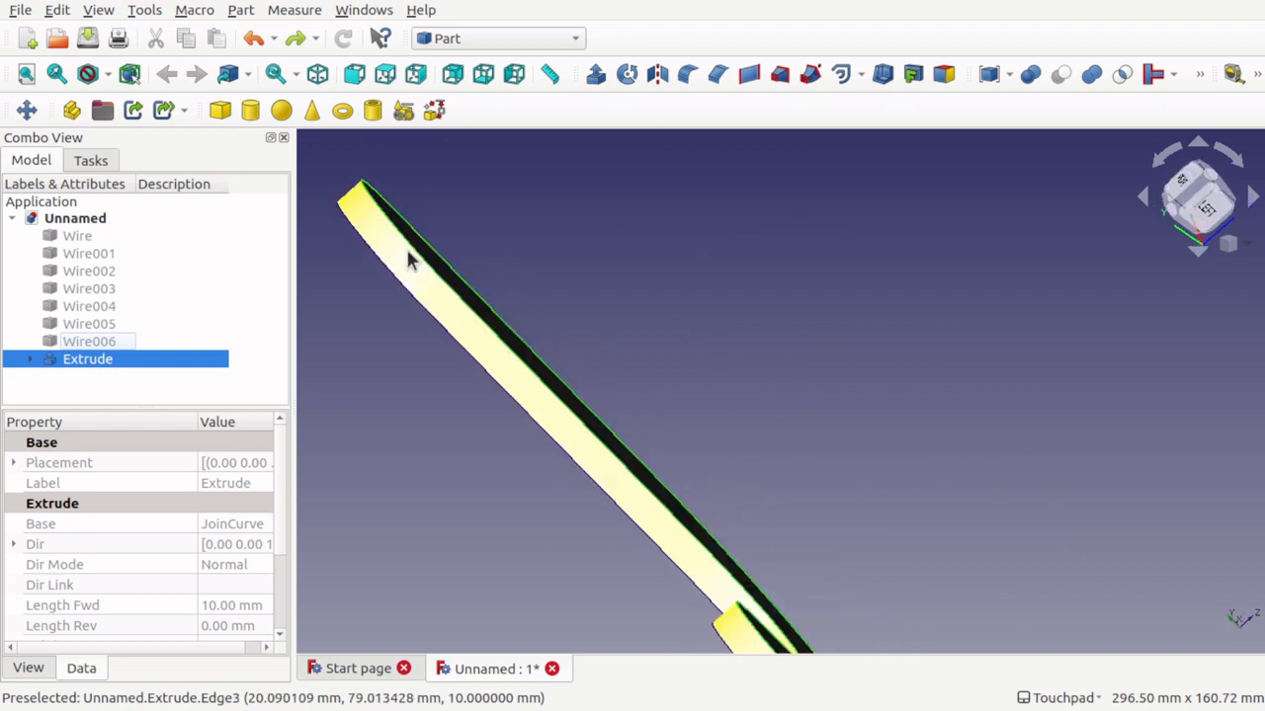
pyautogui.keyDown('shift'); pyautogui.moveTo(410, 259); pyautogui.dragTo(539, 343); pyautogui.keyUp('shift')
pyautogui.press('Up')
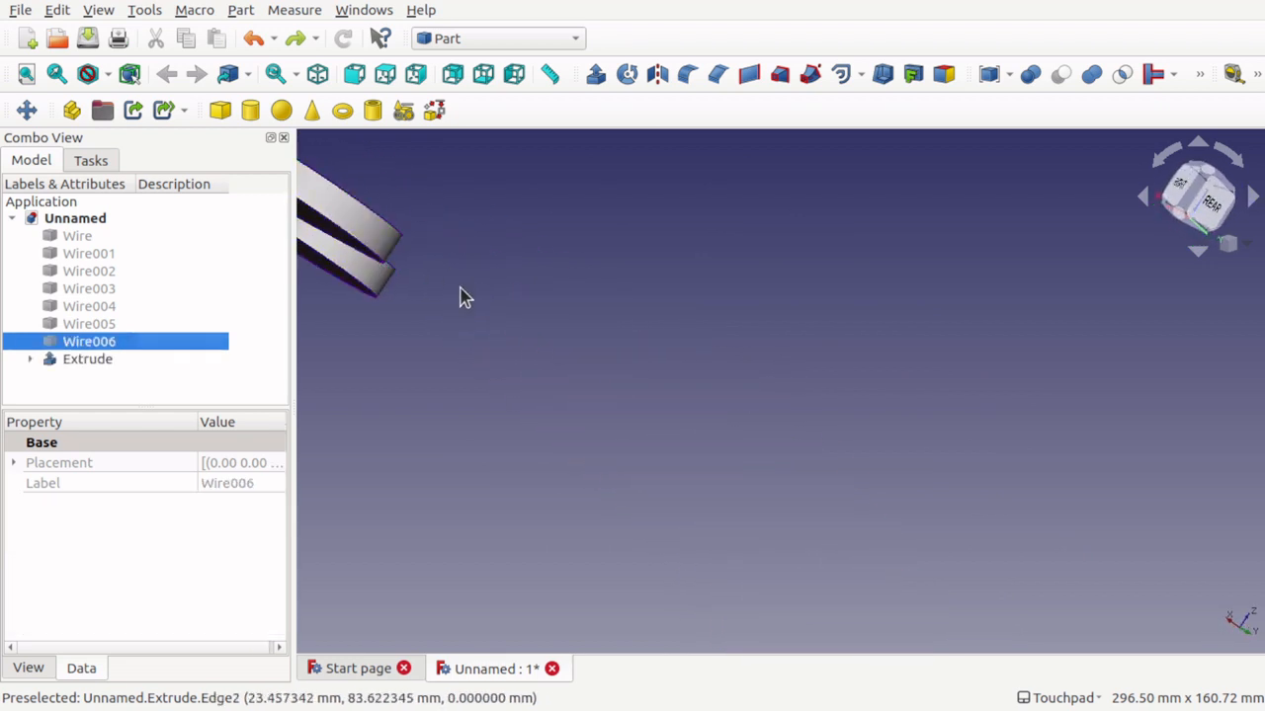
pyautogui.click(461, 289)
pyautogui.press('Right')
pyautogui.press('Right')
pyautogui.press('Right')
pyautogui.press('Right')
pyautogui.press('Right')
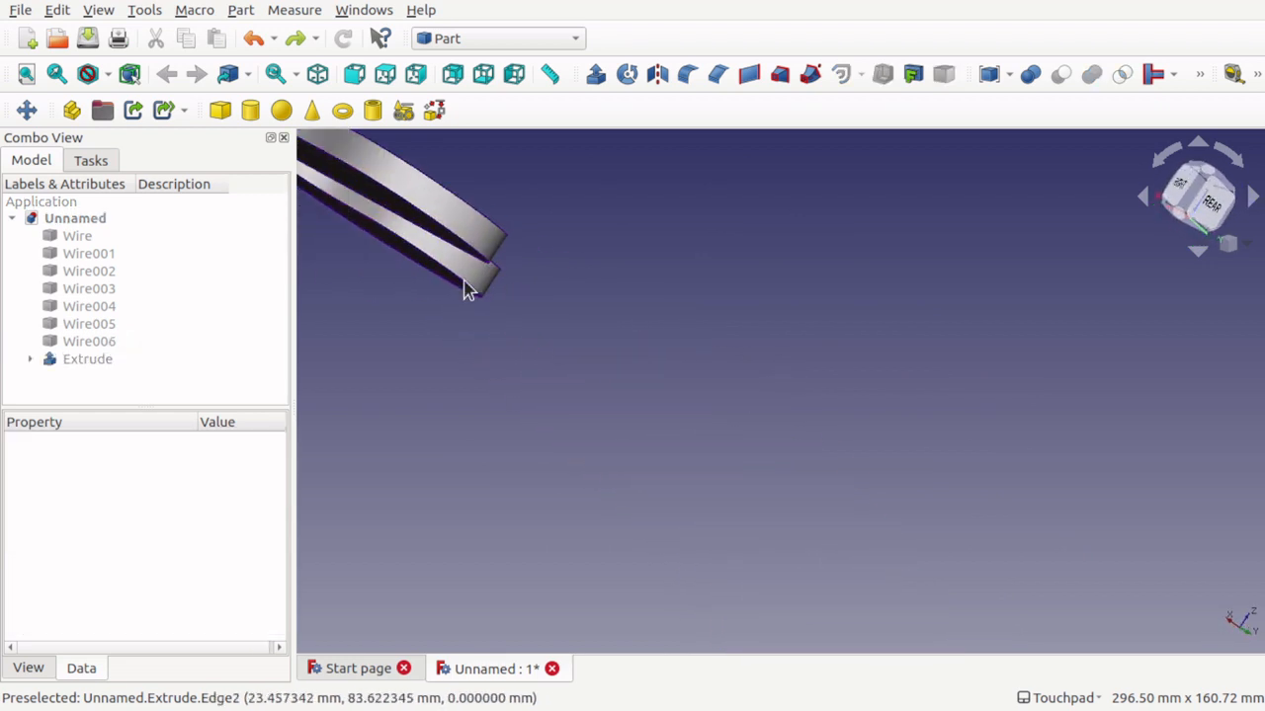
pyautogui.press('Down')
pyautogui.press('Right')
pyautogui.press('Right')
pyautogui.press('Down')
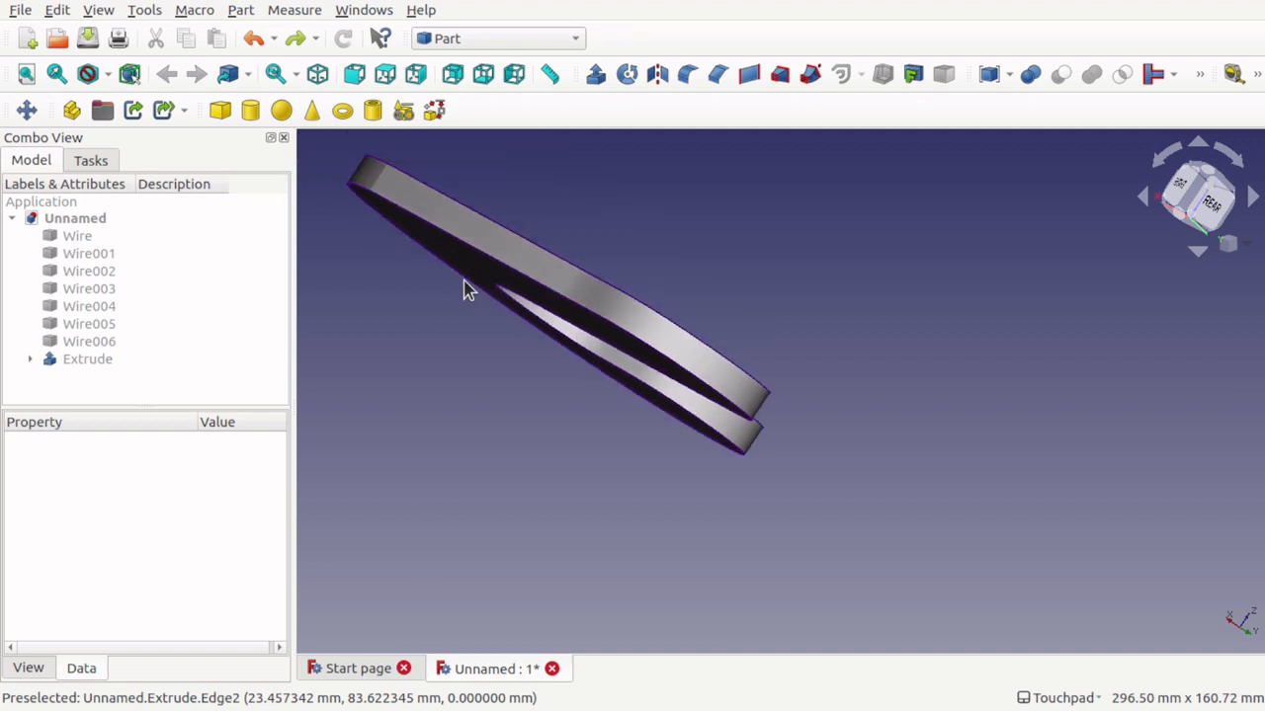
pyautogui.press('Right')
pyautogui.press('Down')
pyautogui.press('Down')
pyautogui.press('Right')
pyautogui.keyDown('shift'); pyautogui.moveTo(405, 253); pyautogui.dragTo(511, 289); pyautogui.keyUp('shift')
pyautogui.press('Right')
pyautogui.press('Right')
pyautogui.press('Right')
pyautogui.press('Right')
pyautogui.press('Right')
pyautogui.press('Right')
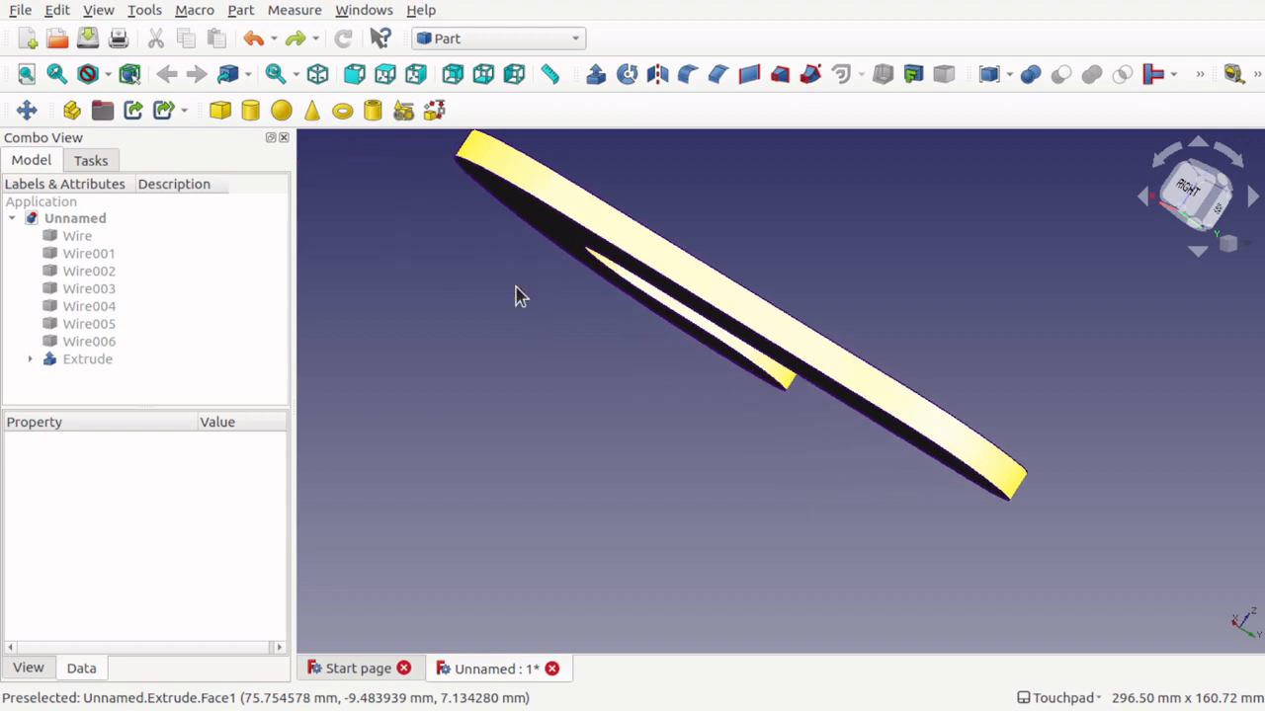
pyautogui.press('Down')
pyautogui.press('Down')
pyautogui.press('Down')
pyautogui.keyDown('shift'); pyautogui.moveTo(516, 288); pyautogui.dragTo(584, 326); pyautogui.keyUp('shift')
pyautogui.keyDown('shift'); pyautogui.moveTo(711, 357); pyautogui.dragTo(961, 449); pyautogui.keyUp('shift')
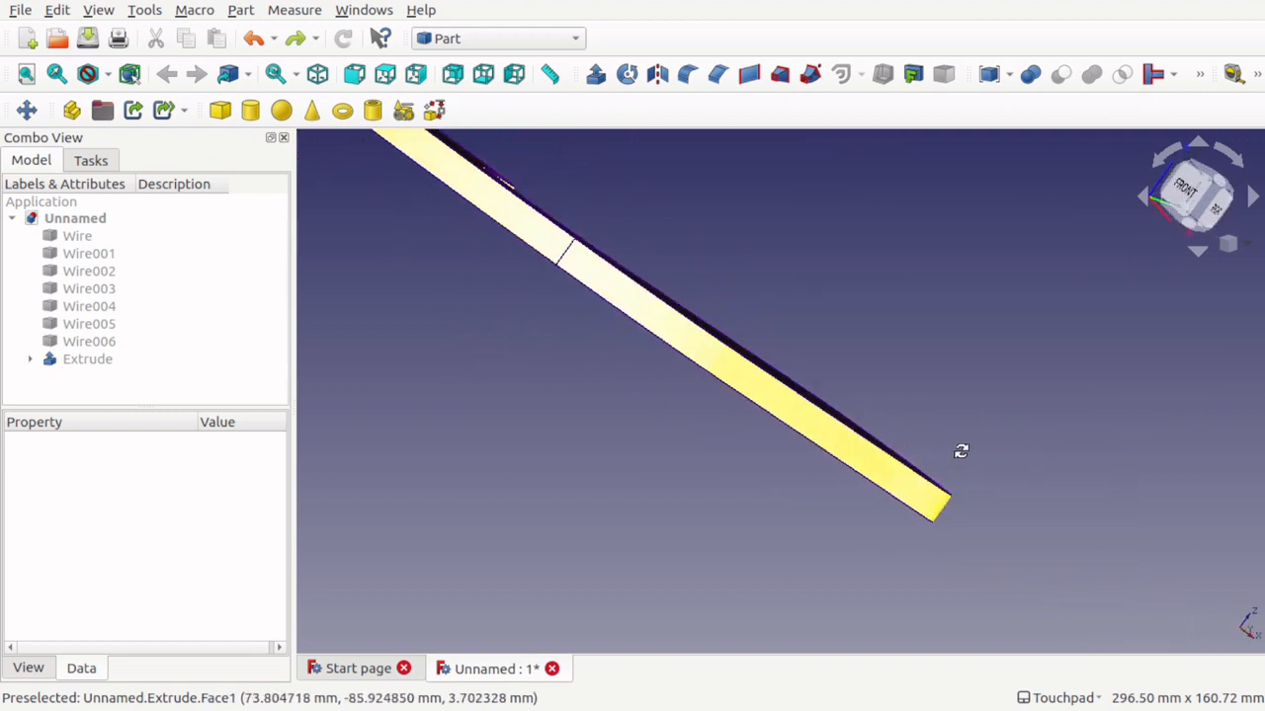
pyautogui.moveTo(556, 276)
pyautogui.keyDown('shift'); pyautogui.mouseDown()
pyautogui.moveTo(587, 231)
pyautogui.moveTo(607, 406)
pyautogui.moveTo(579, 271)
pyautogui.mouseUp(); pyautogui.keyUp('shift')
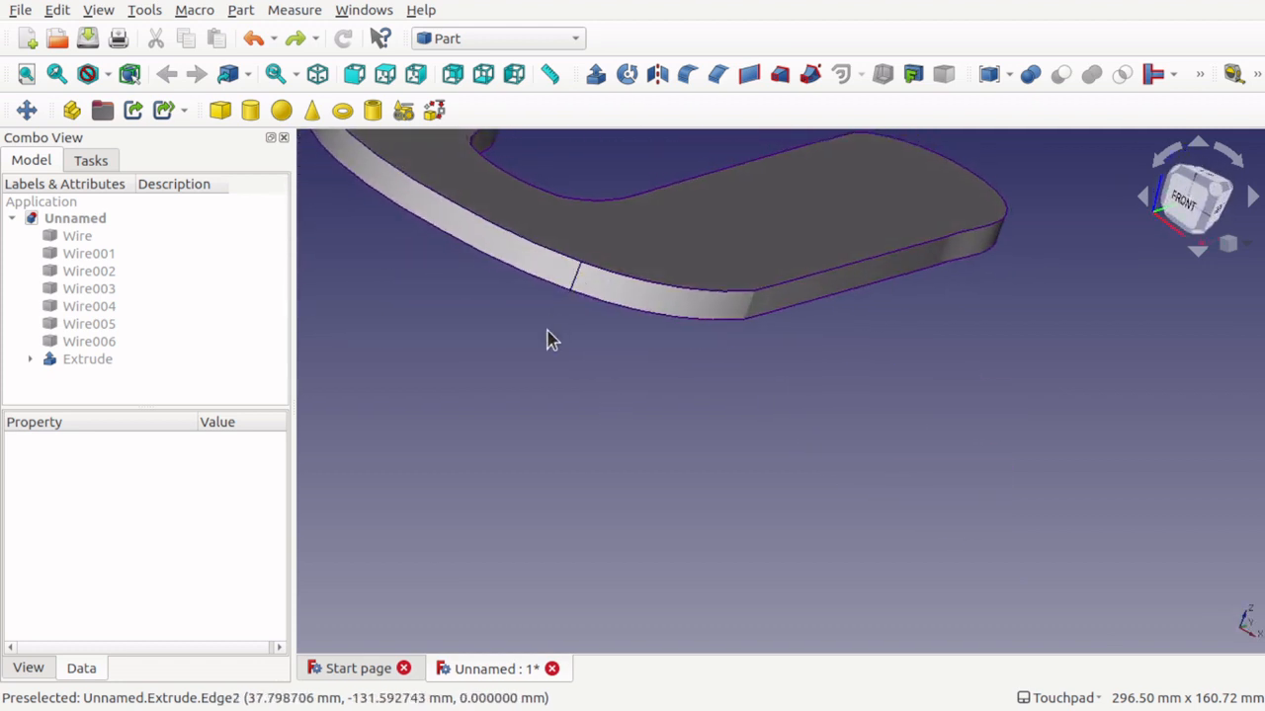
pyautogui.press('Up')
pyautogui.press('Up')
pyautogui.keyDown('shift'); pyautogui.moveTo(551, 340); pyautogui.dragTo(561, 471); pyautogui.keyUp('shift')
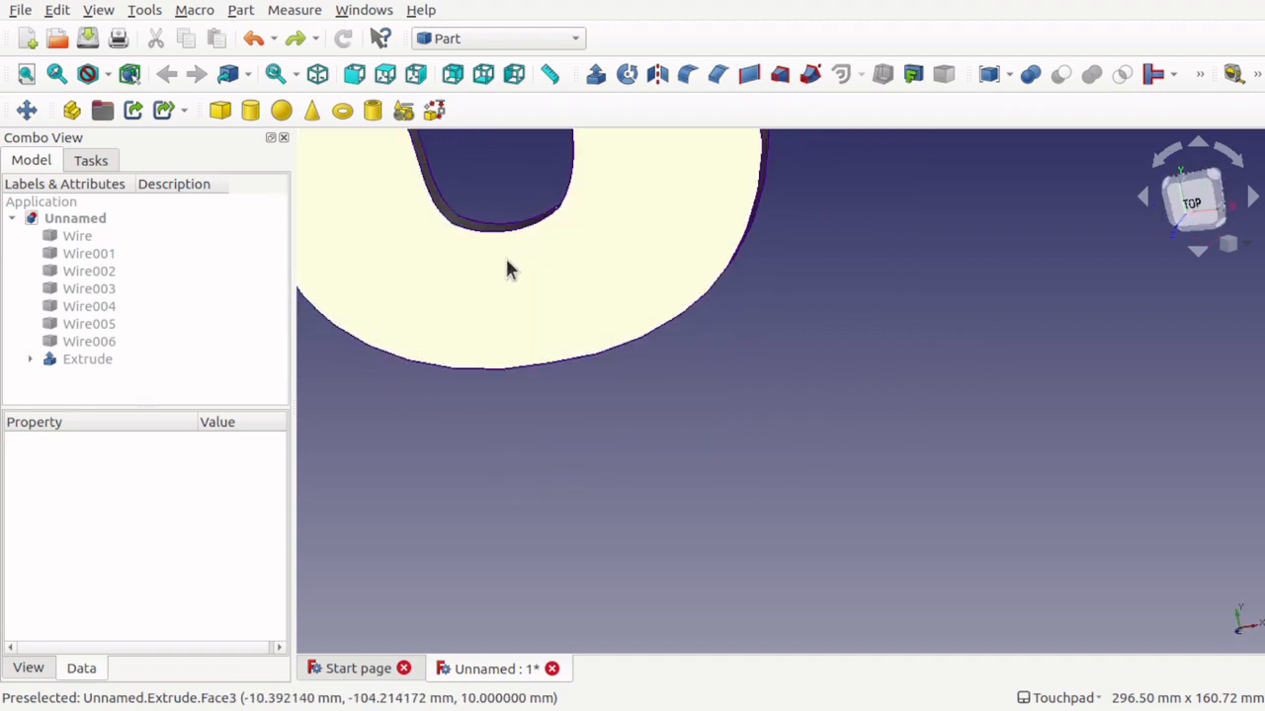
pyautogui.press('Up')
pyautogui.keyDown('shift'); pyautogui.moveTo(503, 222); pyautogui.dragTo(503, 141); pyautogui.keyUp('shift')
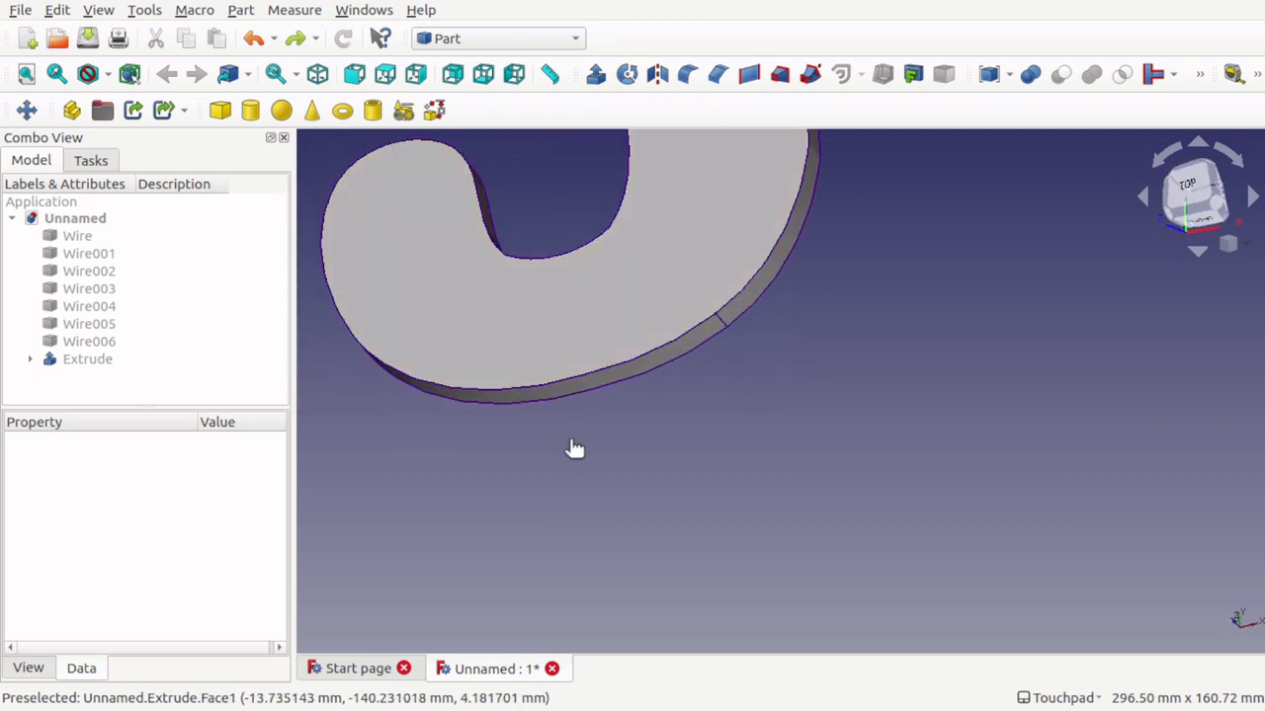
pyautogui.press('Down')
pyautogui.press('Down')
pyautogui.press('Down')
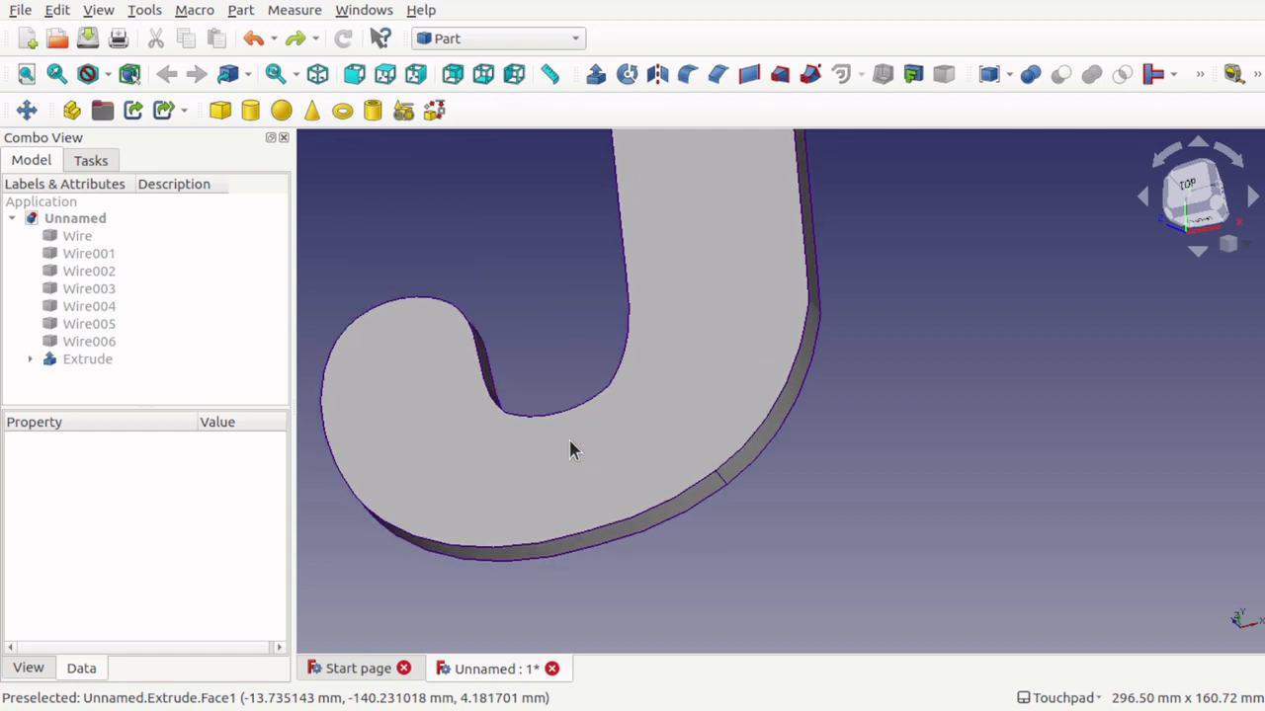
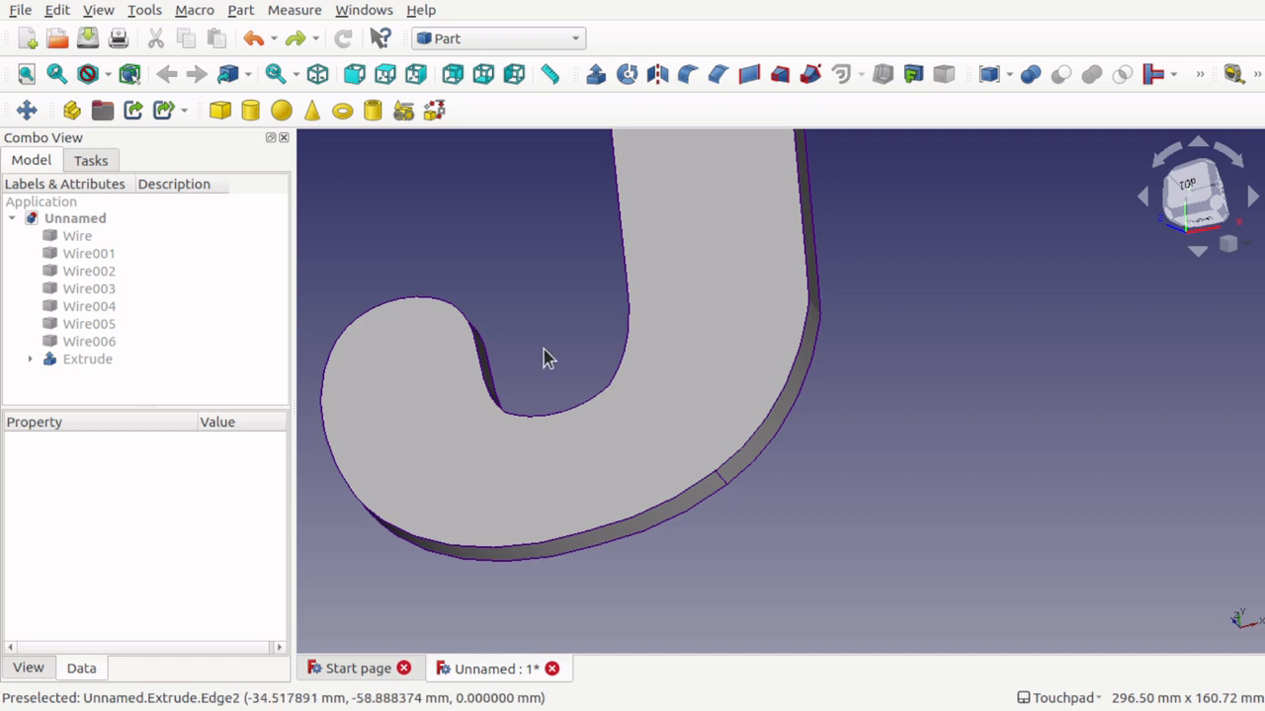
# Step: Delete the J's extrusion and make the JoinCurve outline visible again
pyautogui.click(88, 360)
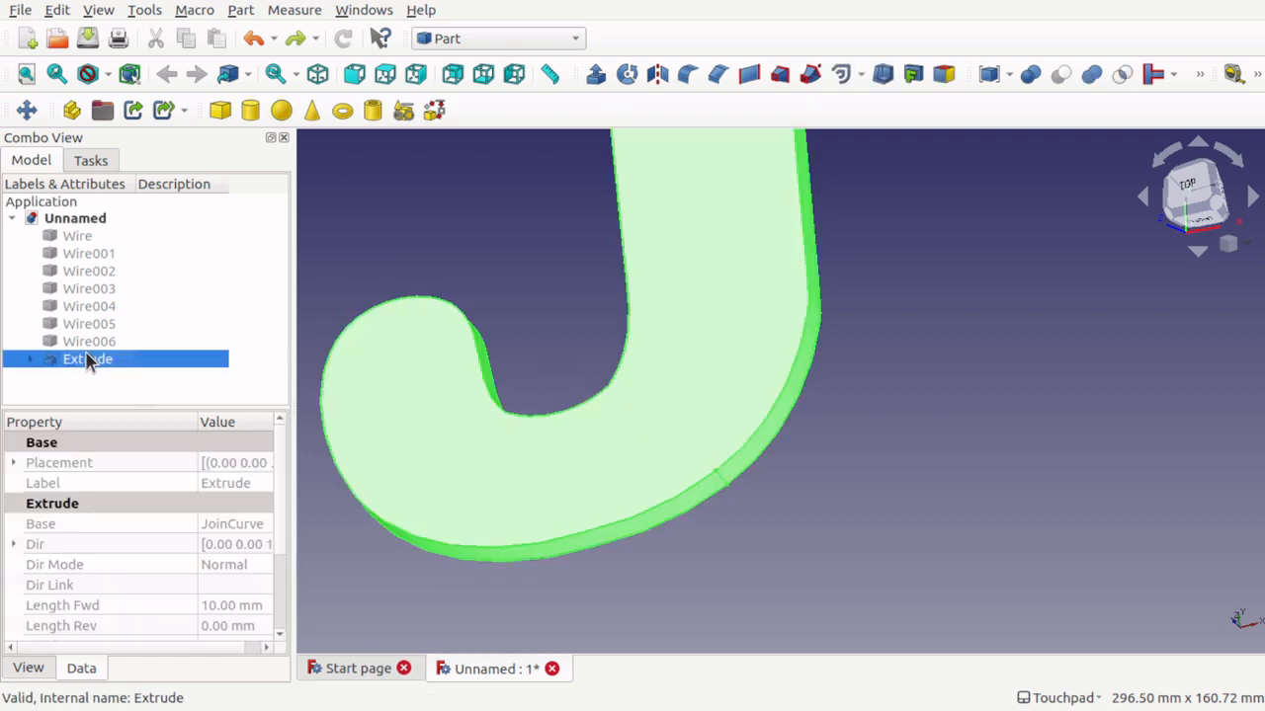
pyautogui.press('Delete')
pyautogui.click(105, 359)
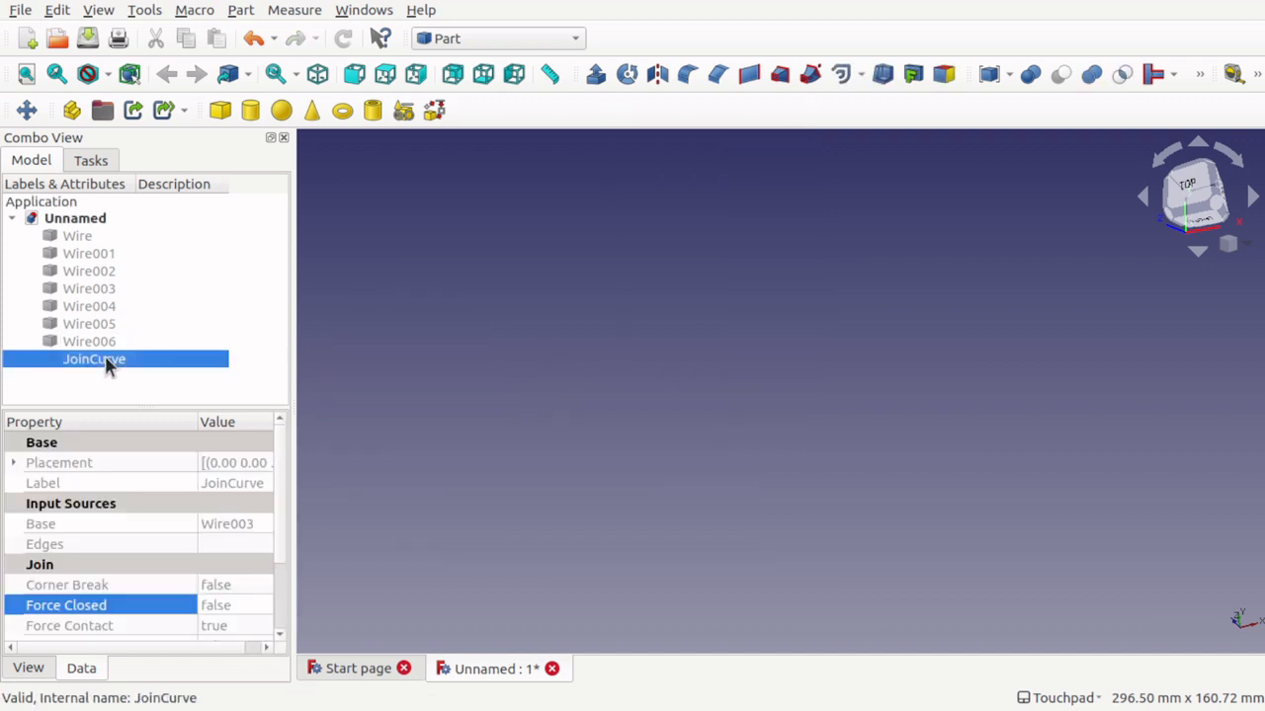
pyautogui.scroll(-3, 500, 367)
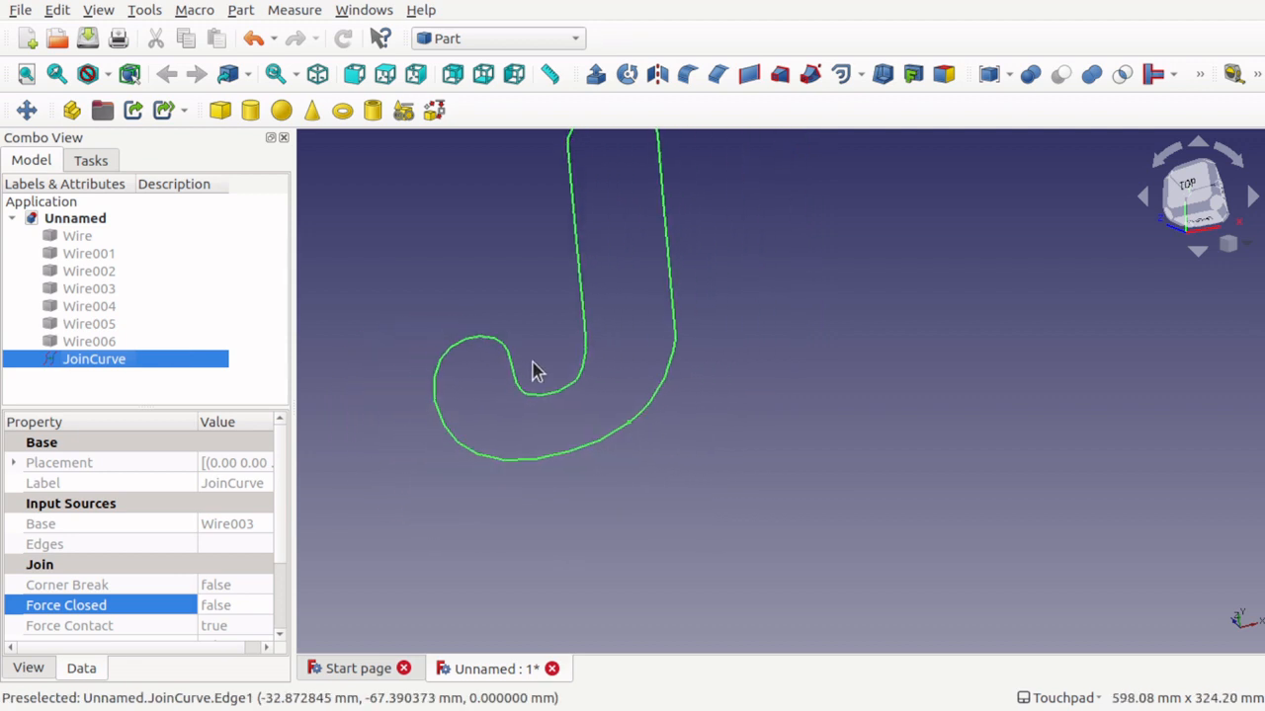
# Step: Check the joined J curve's start vertex and, in the Curves workbench, split the curve at 50% with Split Curve
pyautogui.click(628, 427)
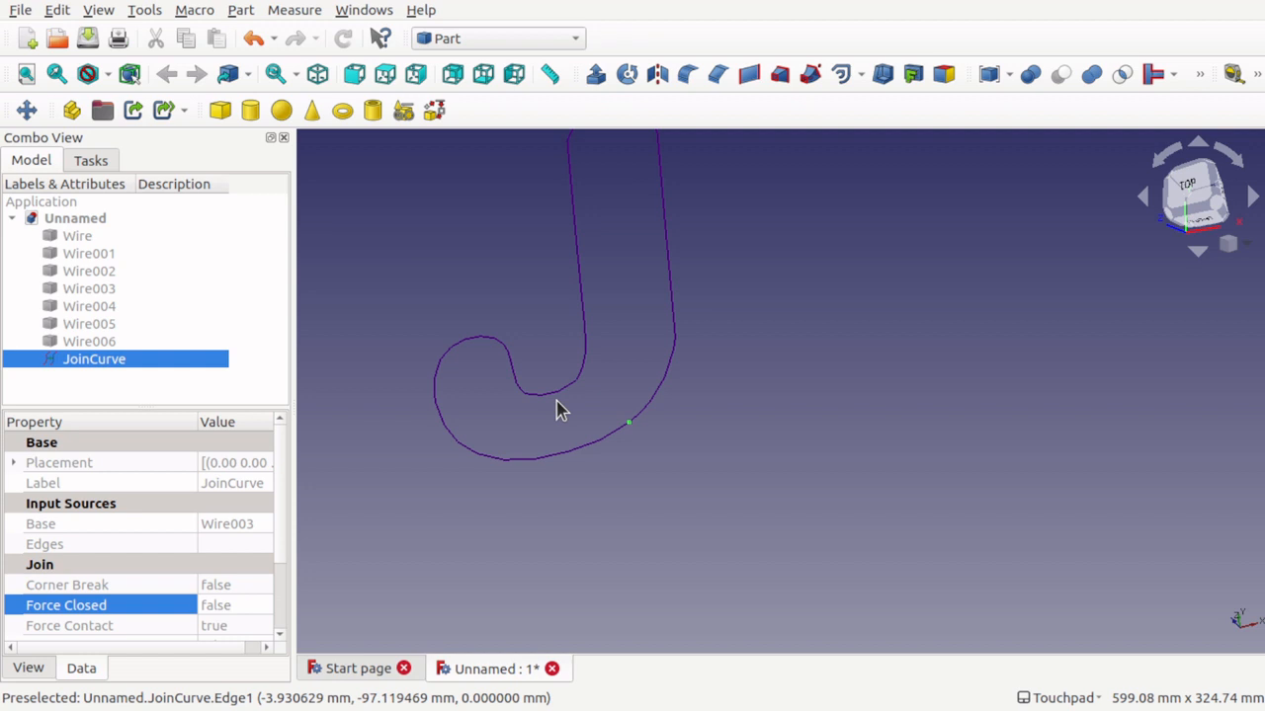
pyautogui.click(616, 379)
pyautogui.press('Up')
pyautogui.press('Up')
pyautogui.press('Left')
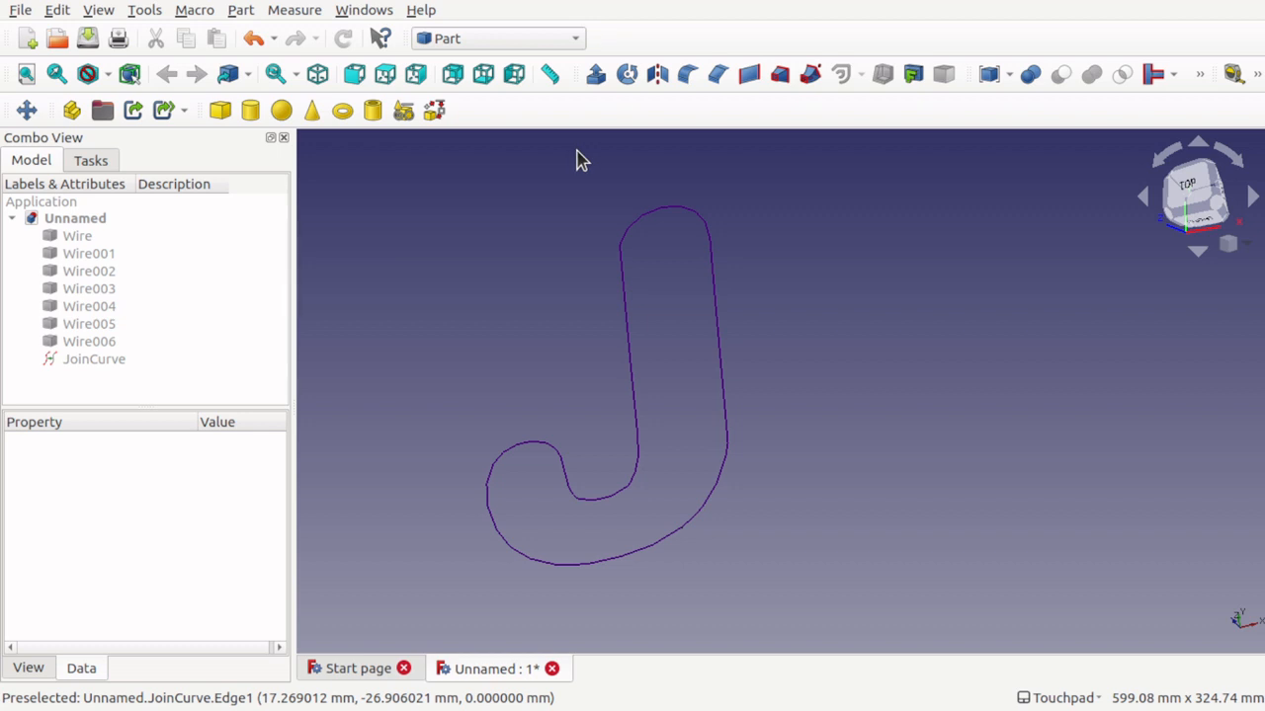
pyautogui.click(477, 38)
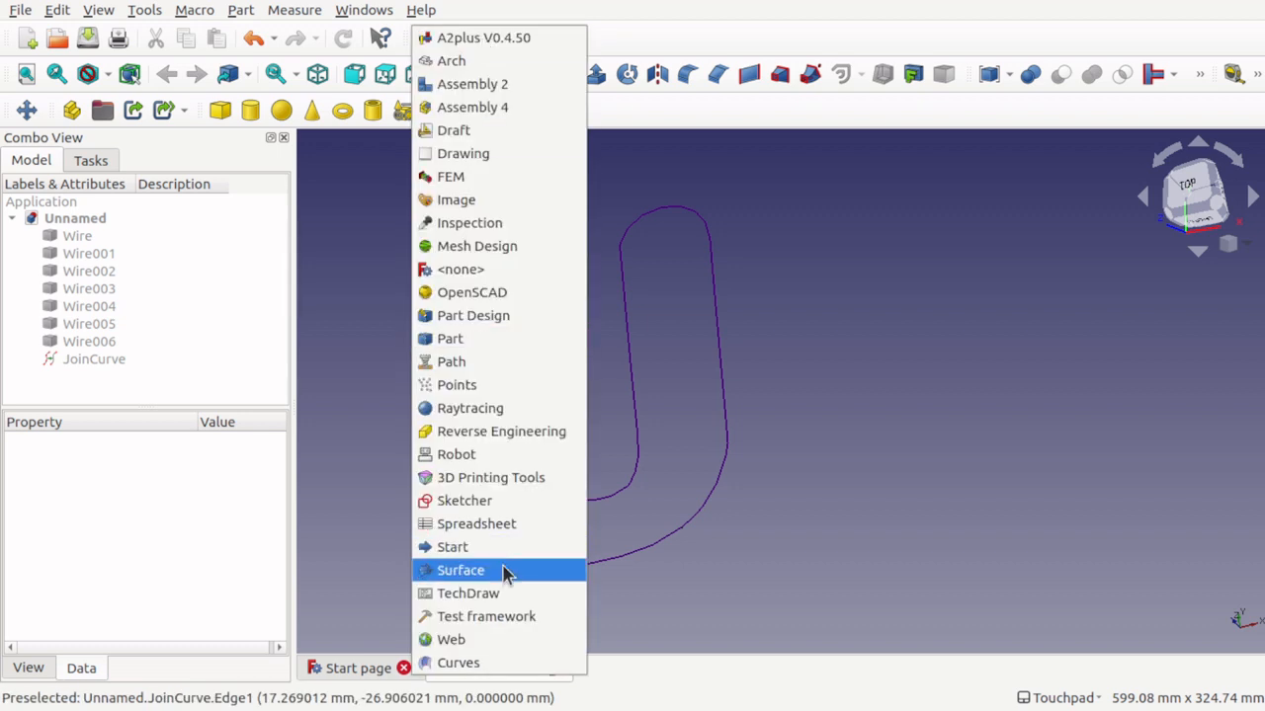
pyautogui.click(494, 663)
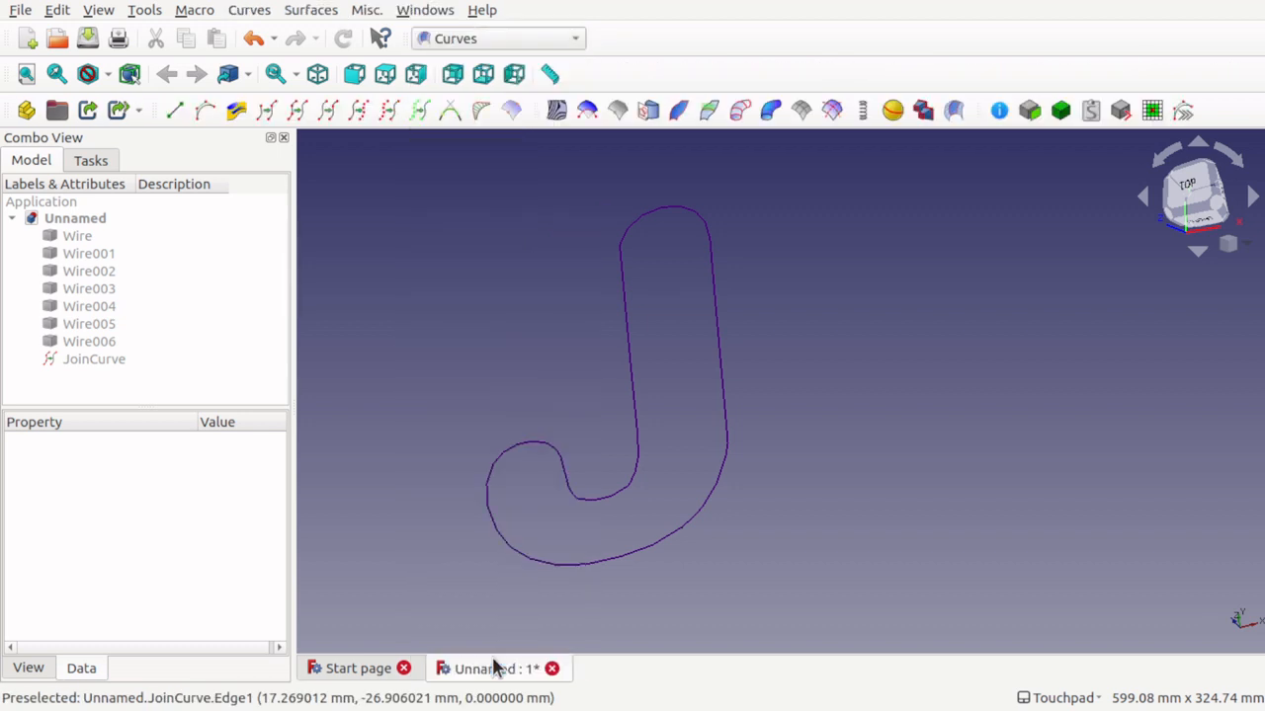
pyautogui.click(644, 553)
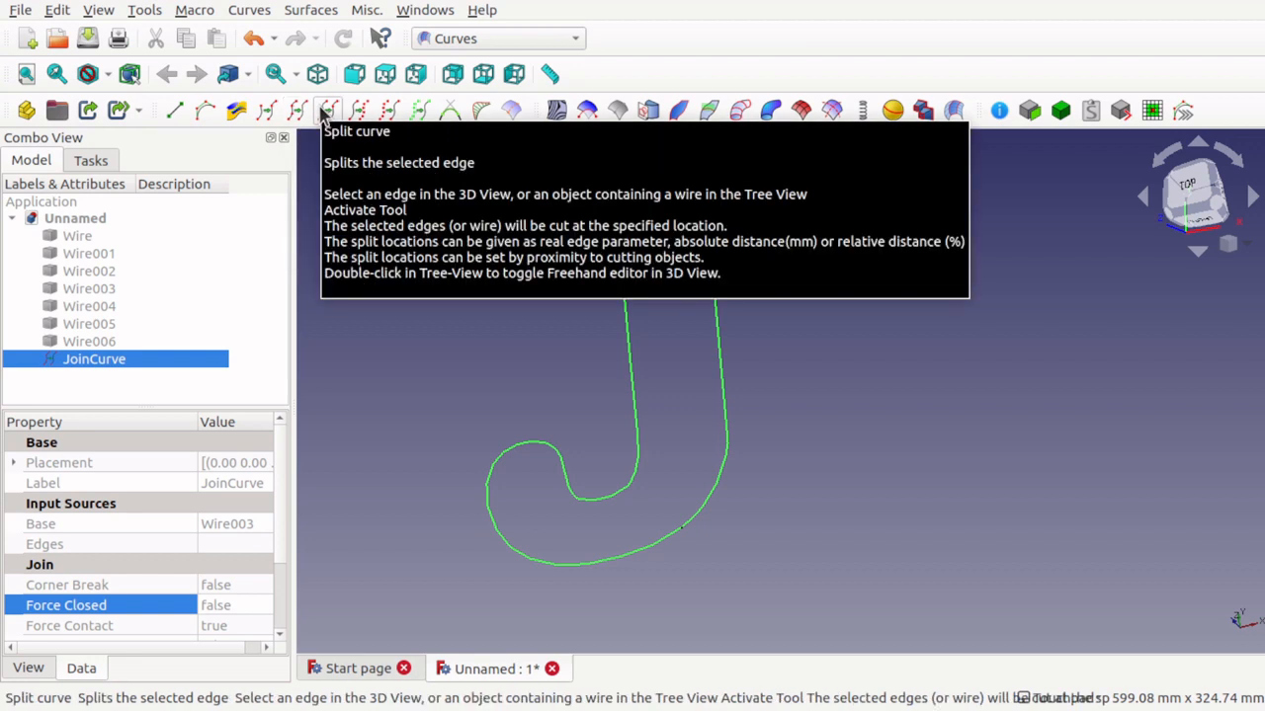
pyautogui.click(327, 111)
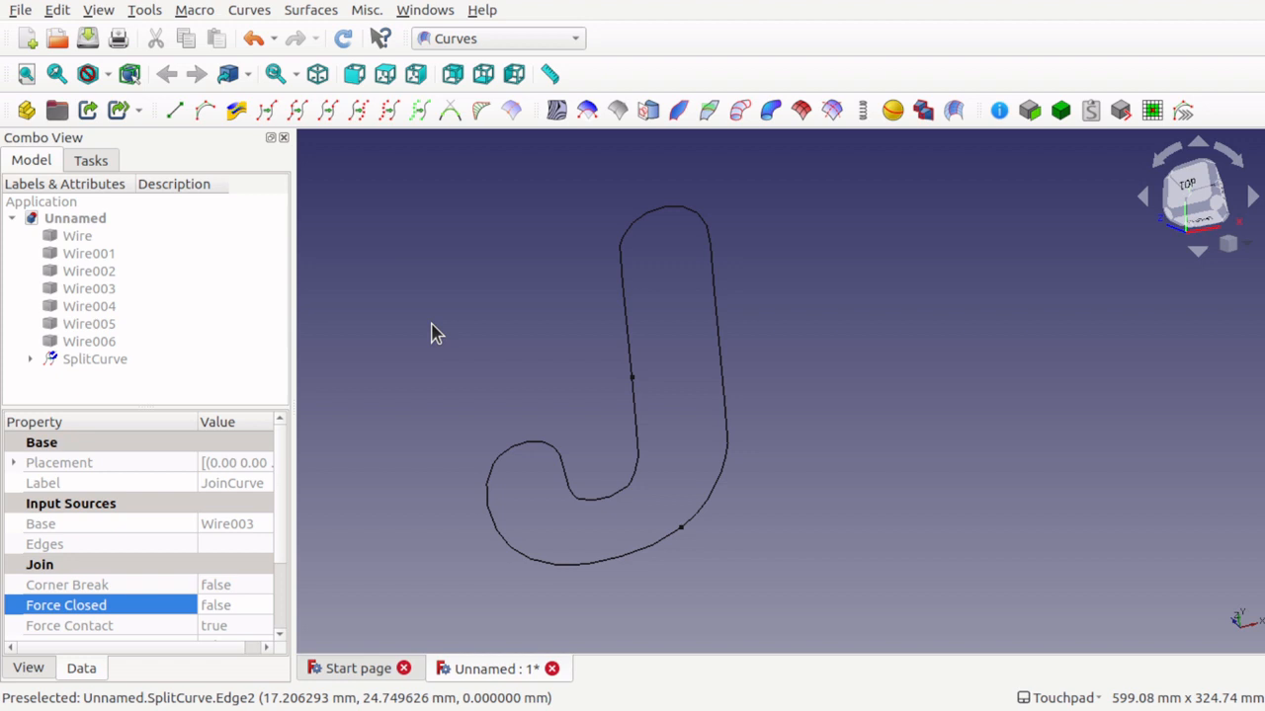
# Step: Use the freehand editor of SplitCurve to move the split point to 38.2%, on the inner bend of the J's hook
pyautogui.click(94, 361)
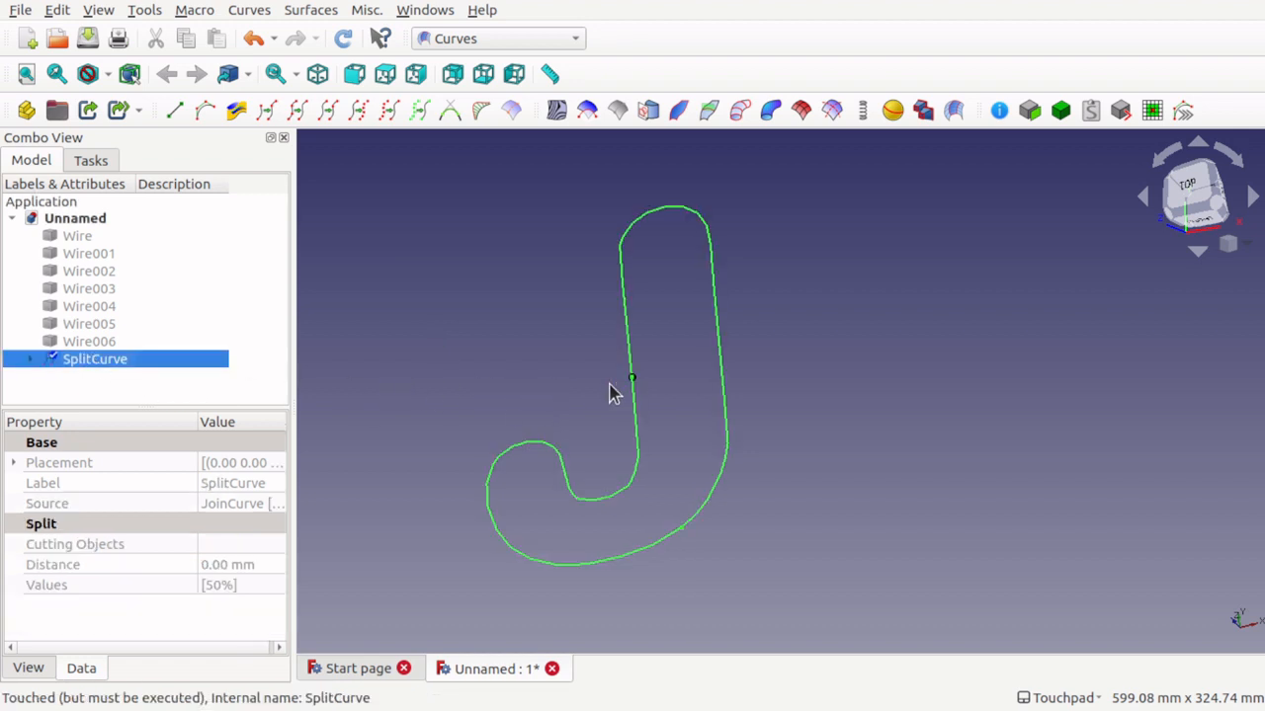
pyautogui.moveTo(635, 381)
pyautogui.mouseDown()
pyautogui.moveTo(621, 514)
pyautogui.moveTo(629, 507)
pyautogui.mouseUp()
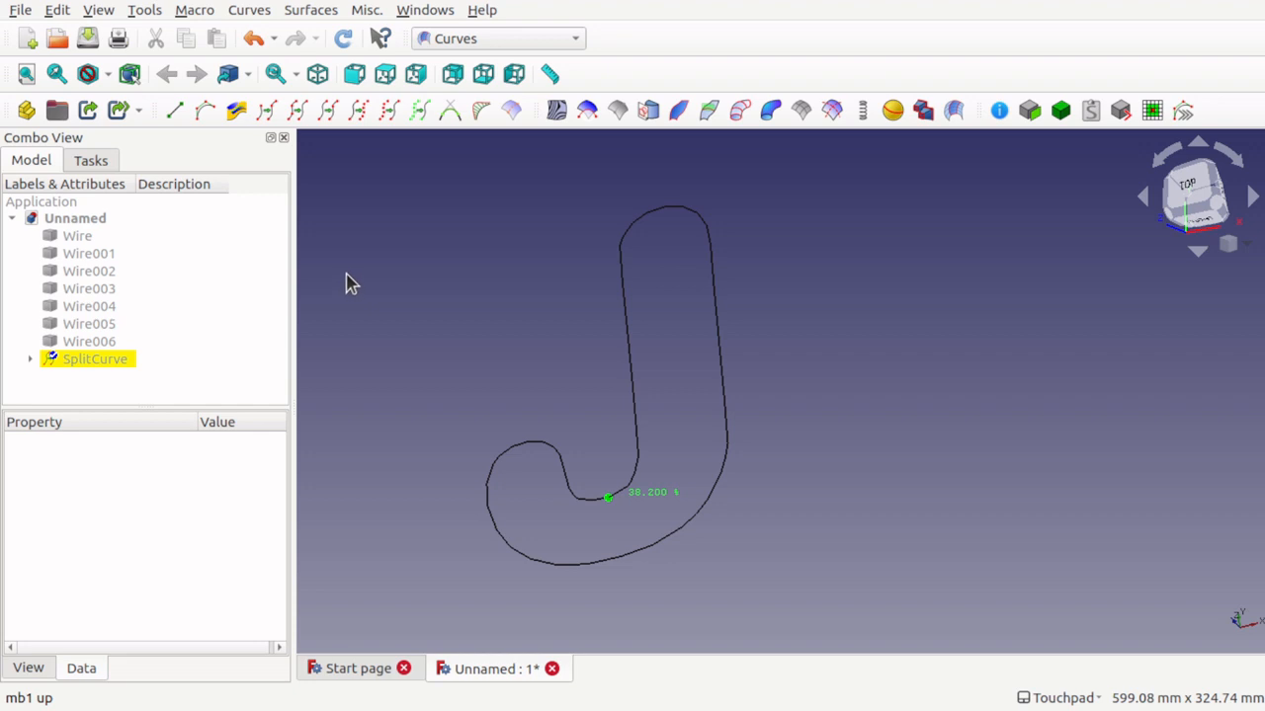
pyautogui.click(111, 360)
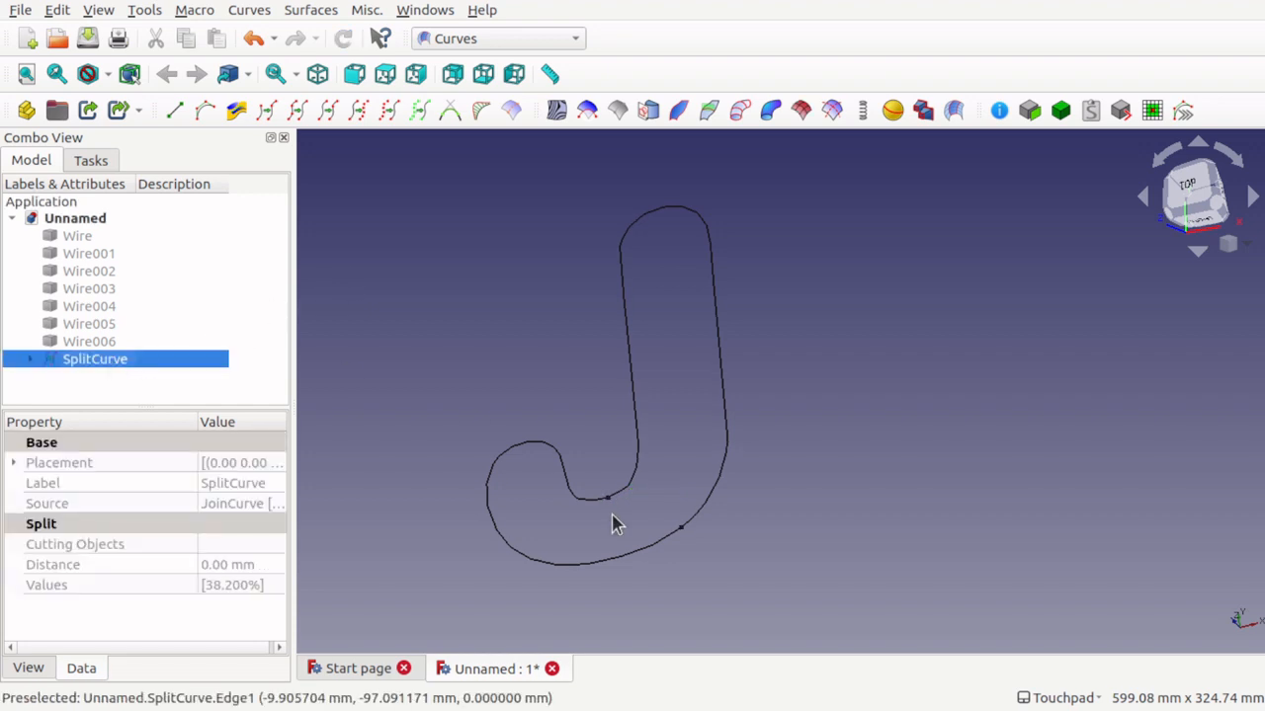
# Step: In the Part workbench, extrude SplitCurve by 10 mm along its normal
pyautogui.click(526, 41)
pyautogui.click(504, 340)
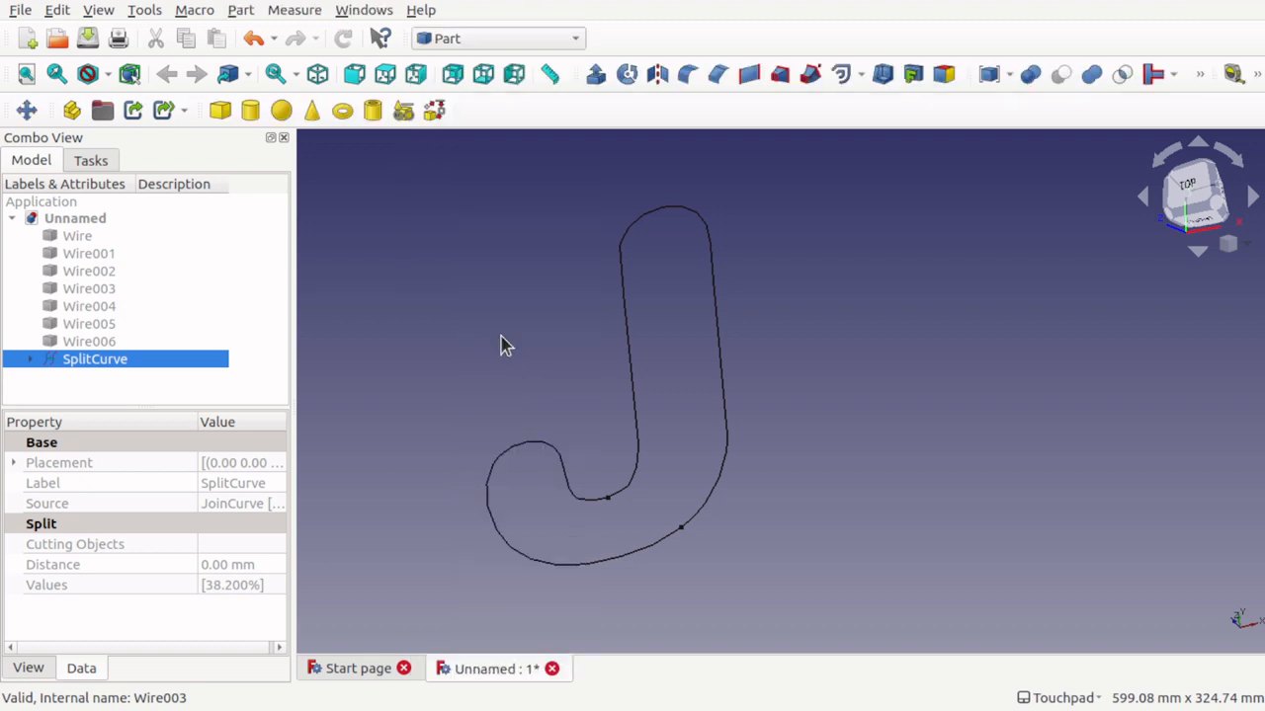
pyautogui.click(177, 392)
pyautogui.click(112, 364)
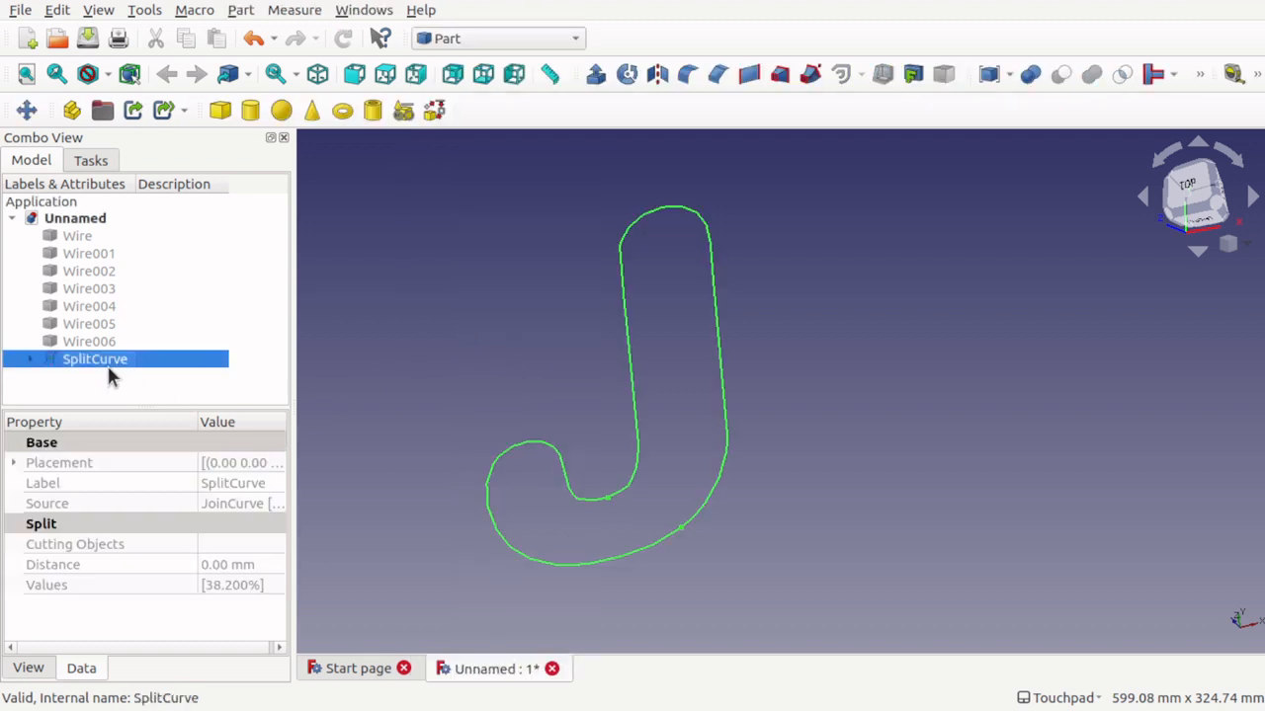
pyautogui.click(597, 75)
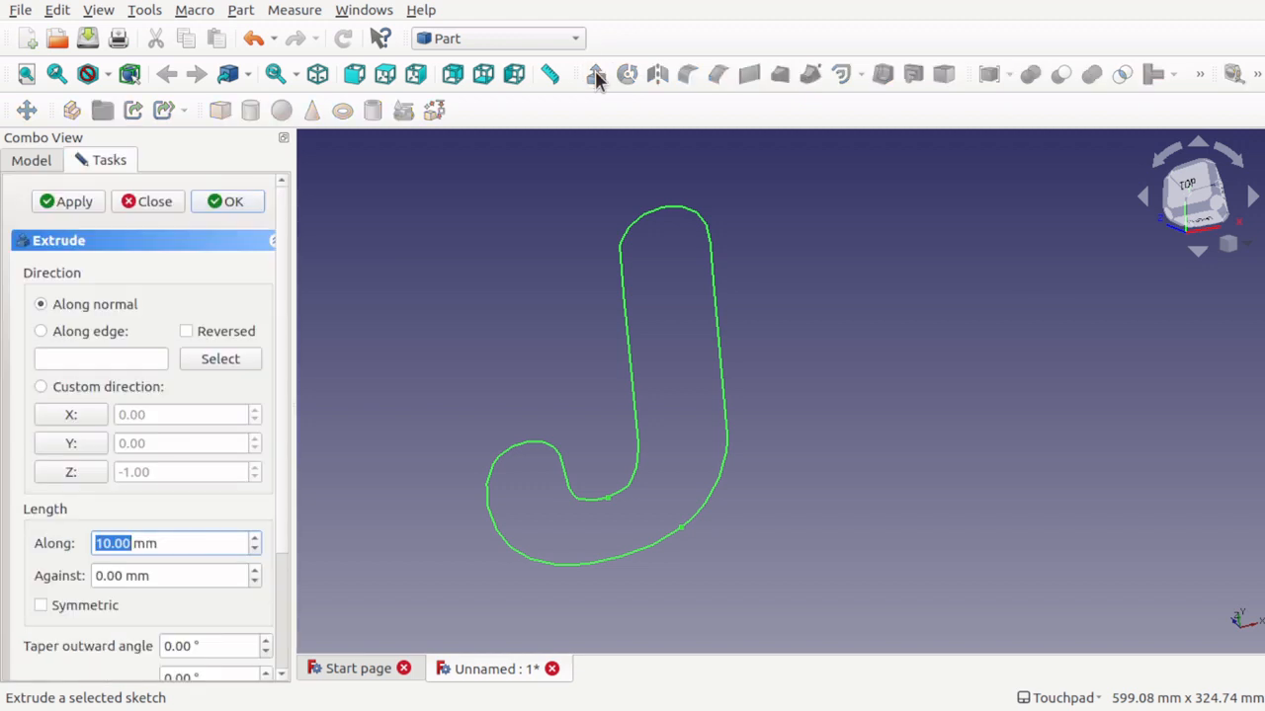
pyautogui.click(227, 202)
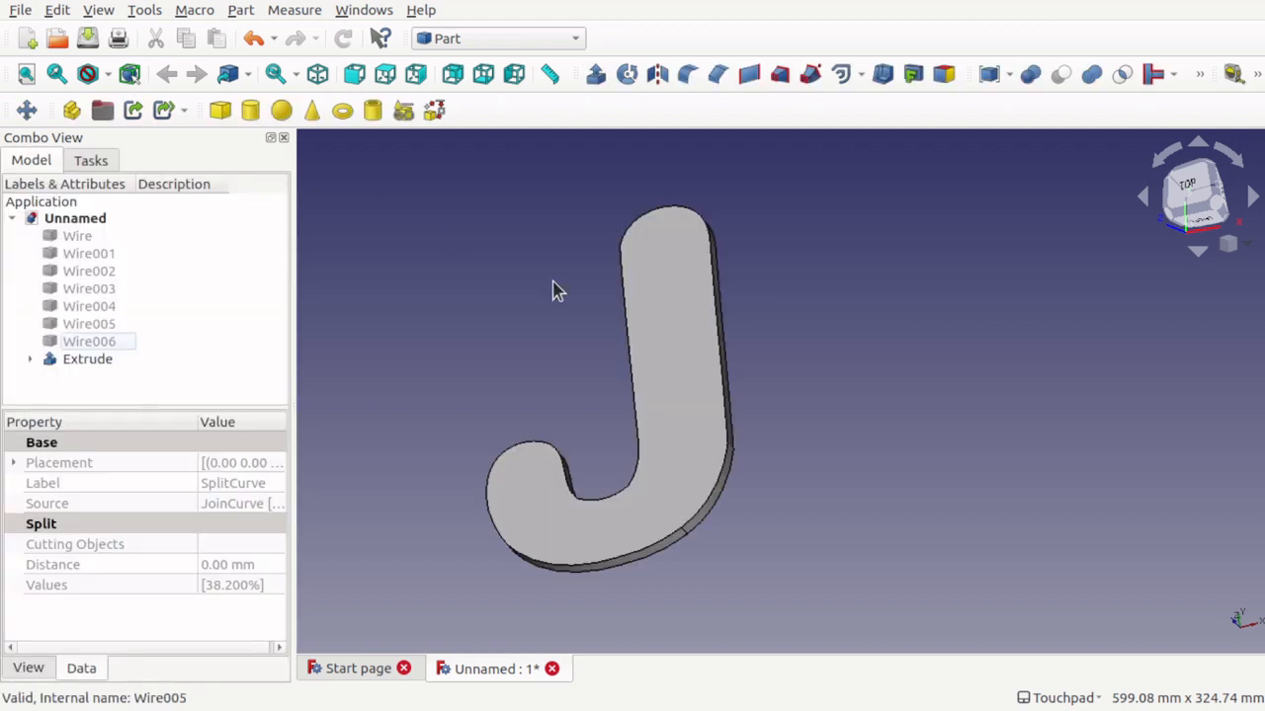
# Step: Fillet both upper rim edges of the extruded J with a constant radius of 0.2 mm
pyautogui.keyDown('alt'); pyautogui.moveTo(595, 519); pyautogui.dragTo(643, 524); pyautogui.keyUp('alt')
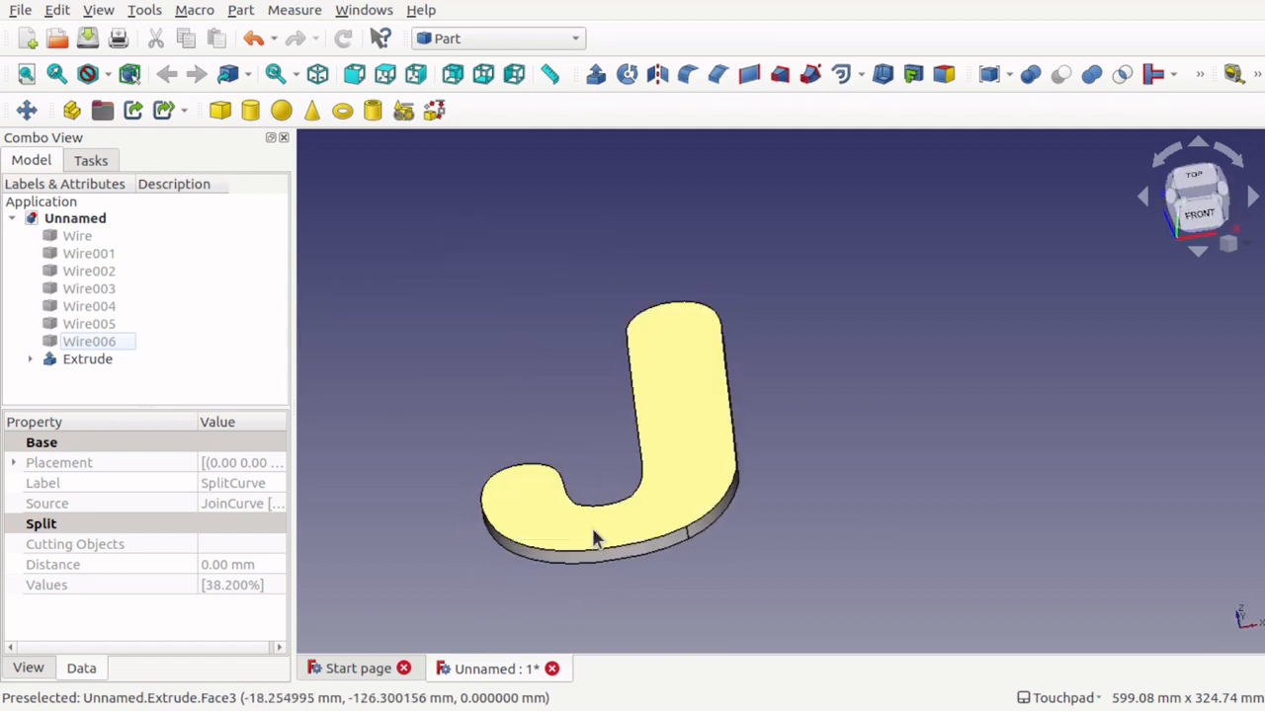
pyautogui.click(614, 557)
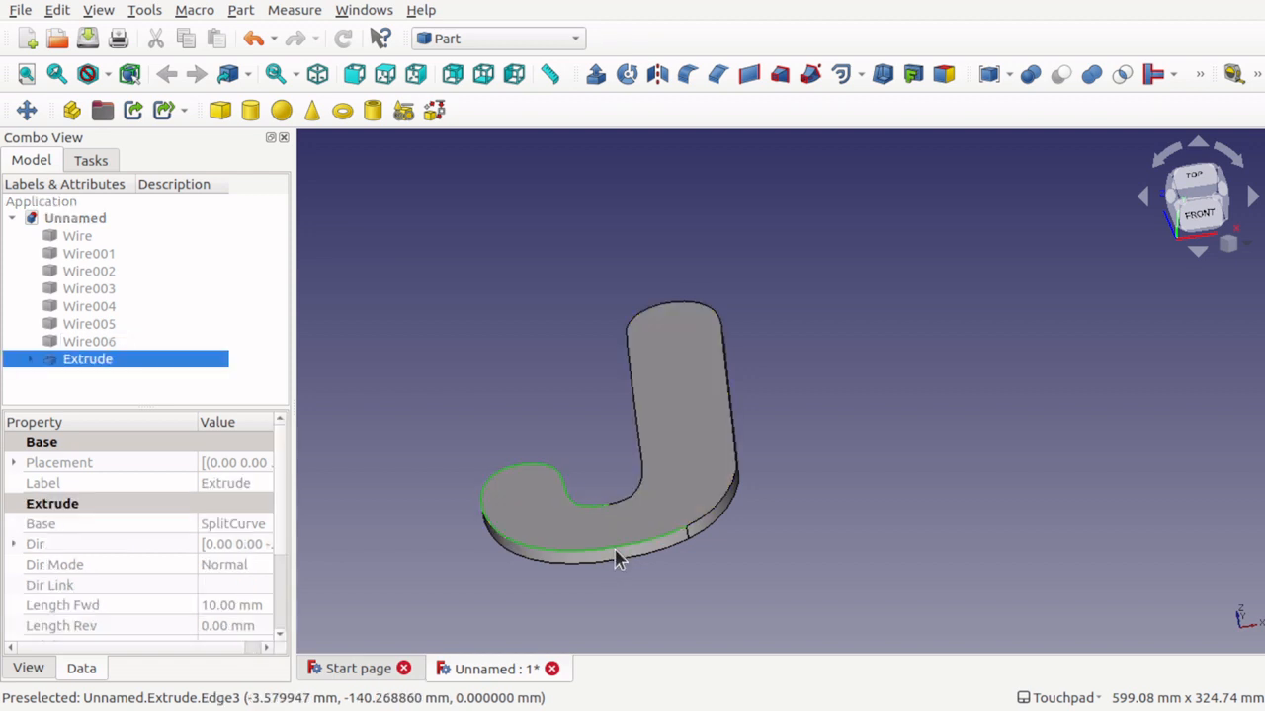
pyautogui.keyDown('ctrl'); pyautogui.click(714, 516); pyautogui.keyUp('ctrl')
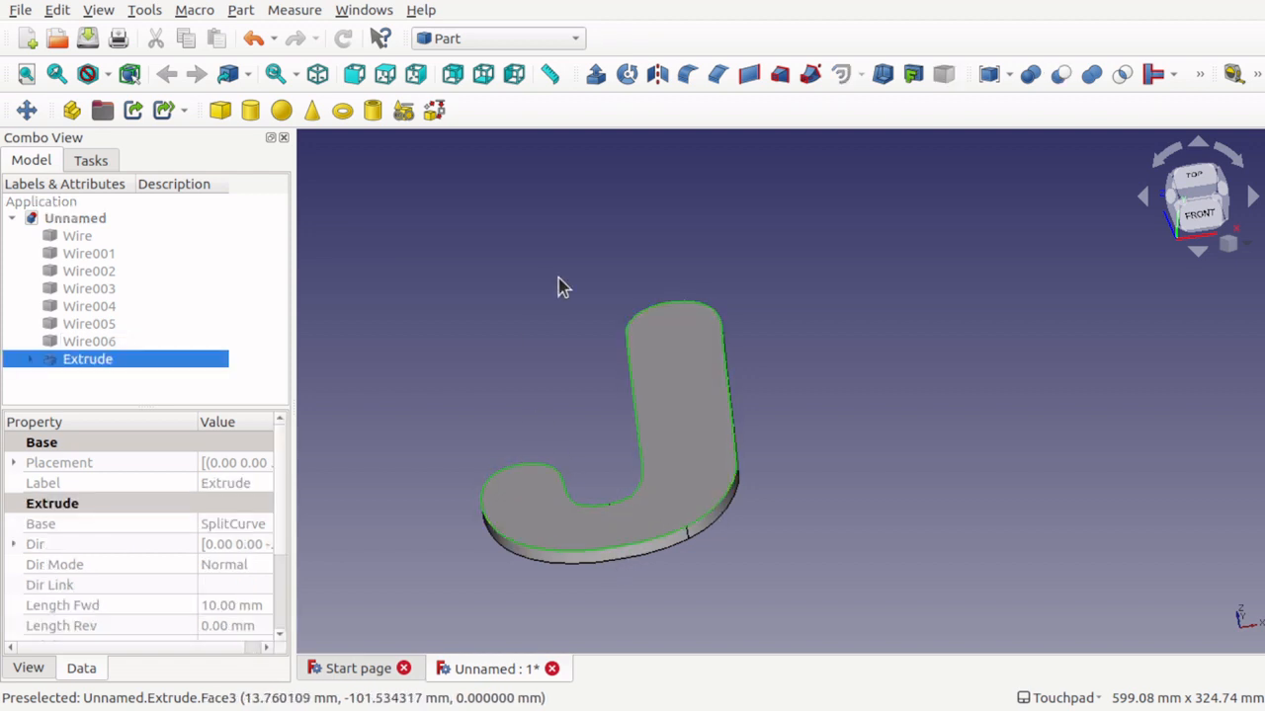
pyautogui.click(687, 79)
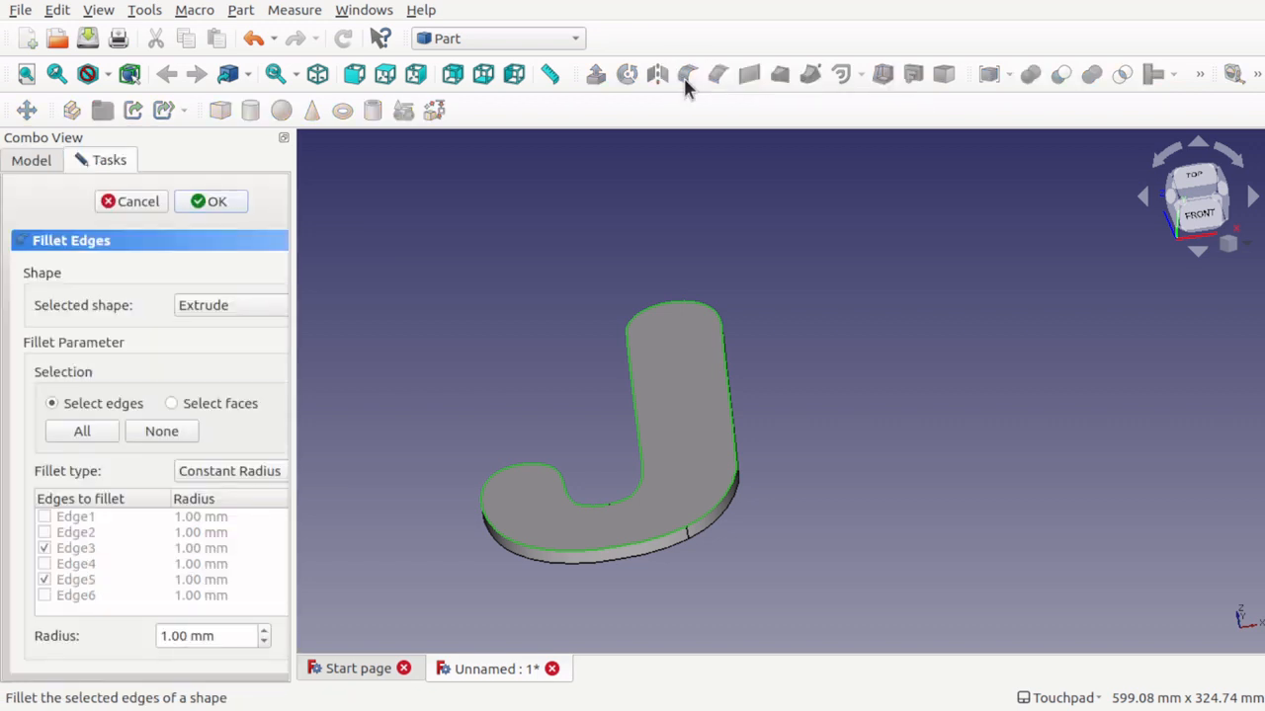
pyautogui.tripleClick(223, 640)
pyautogui.write('0.2')
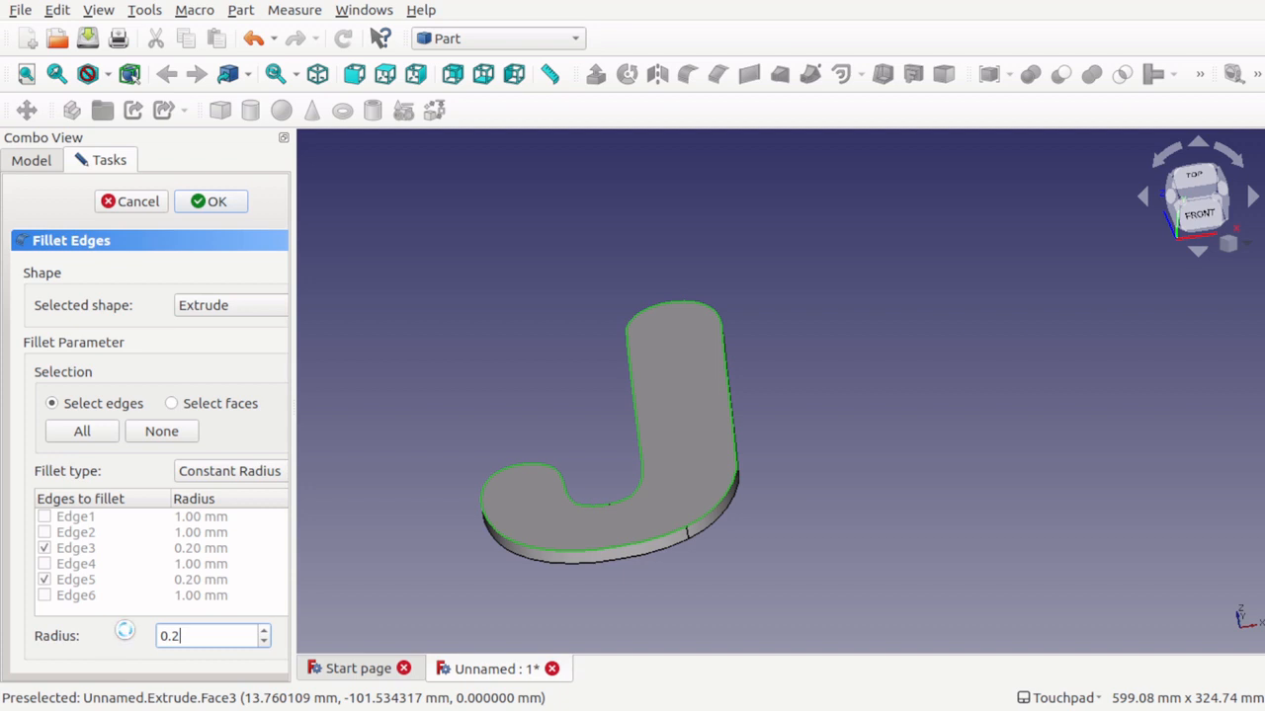
pyautogui.press('Return')
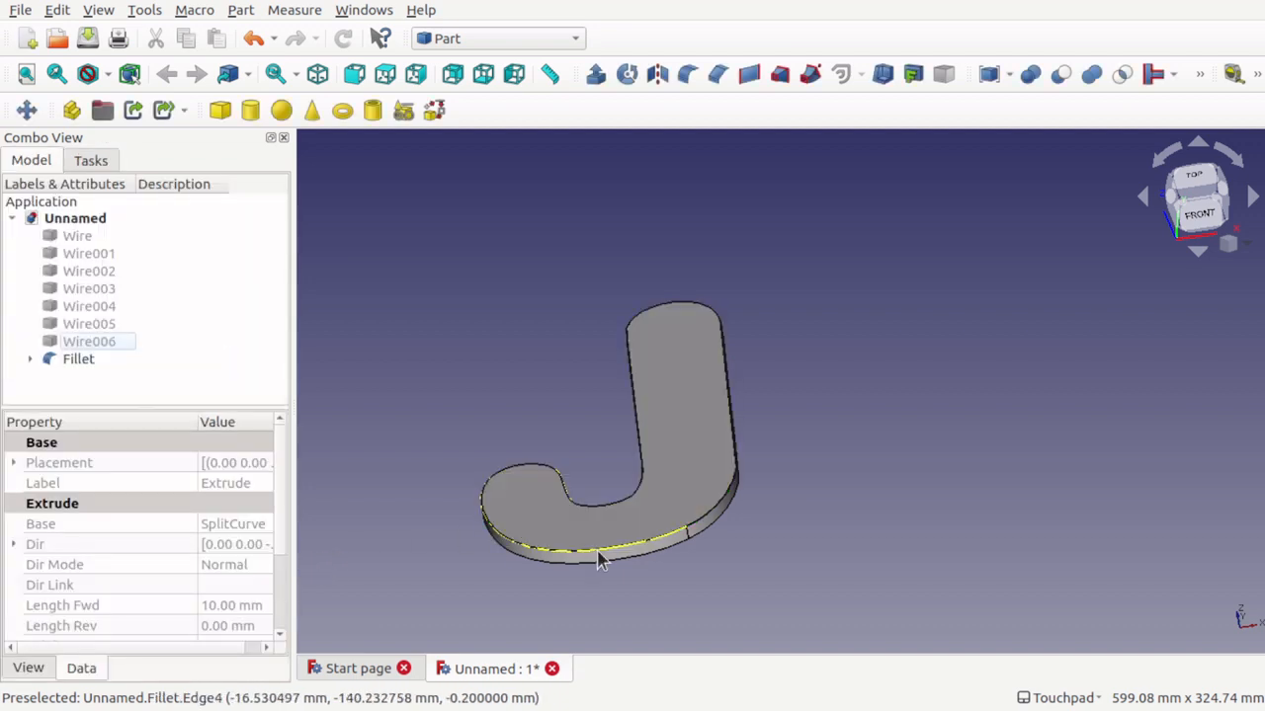
# Step: Edit the J's Fillet and set the radius of both rim edges to 0.6 mm
pyautogui.scroll(5, 599, 556)
pyautogui.click(642, 497)
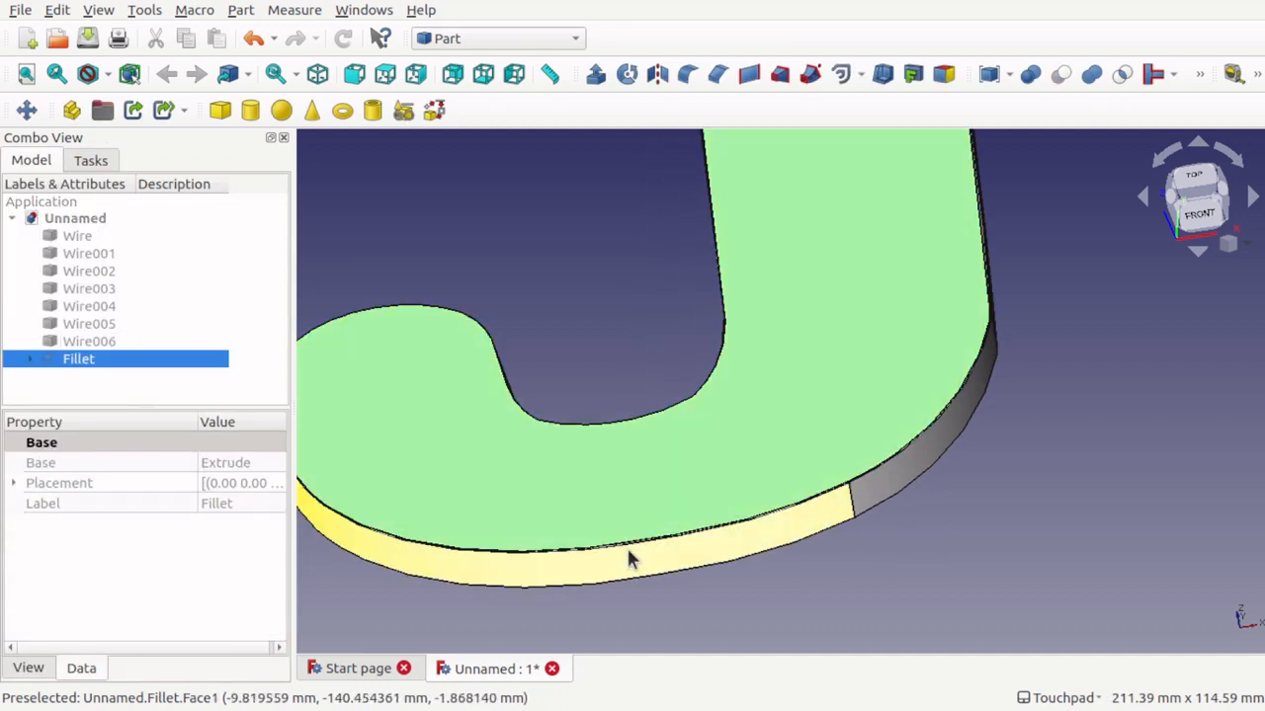
pyautogui.moveTo(613, 507); pyautogui.dragTo(591, 488, button='middle')
pyautogui.doubleClick(138, 361)
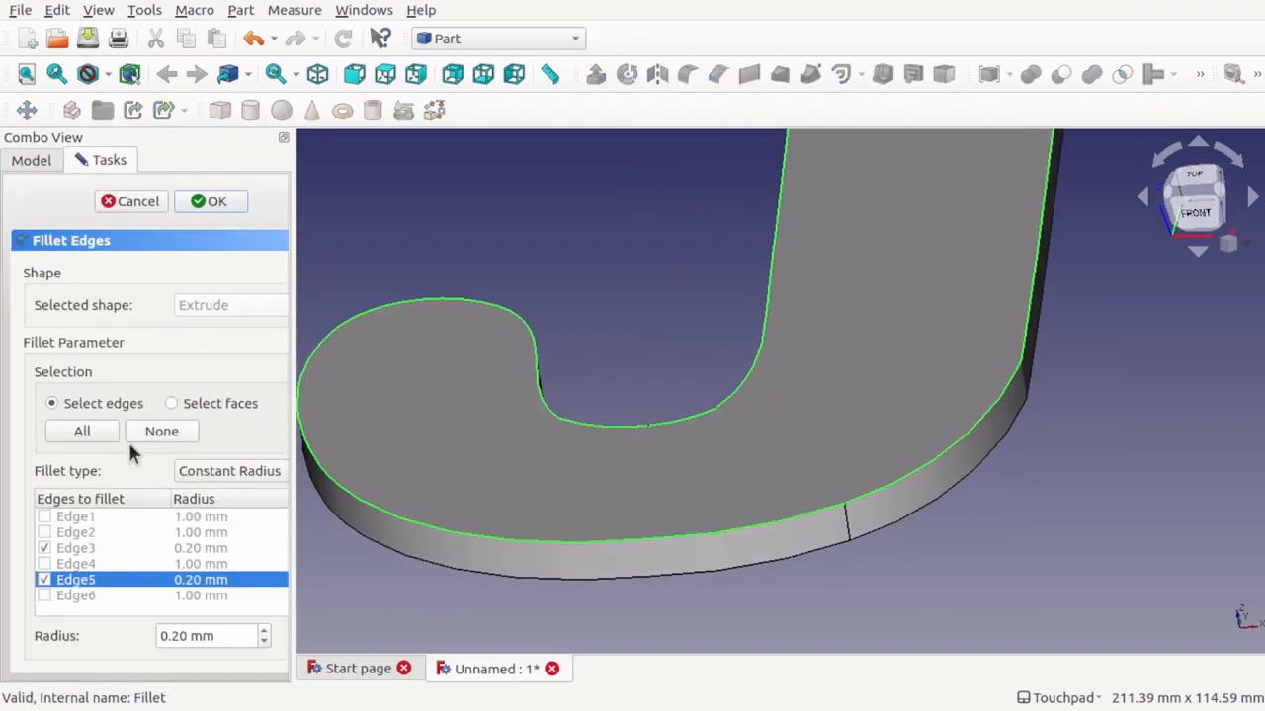
pyautogui.click(202, 640)
pyautogui.press('BackSpace')
pyautogui.write('6')
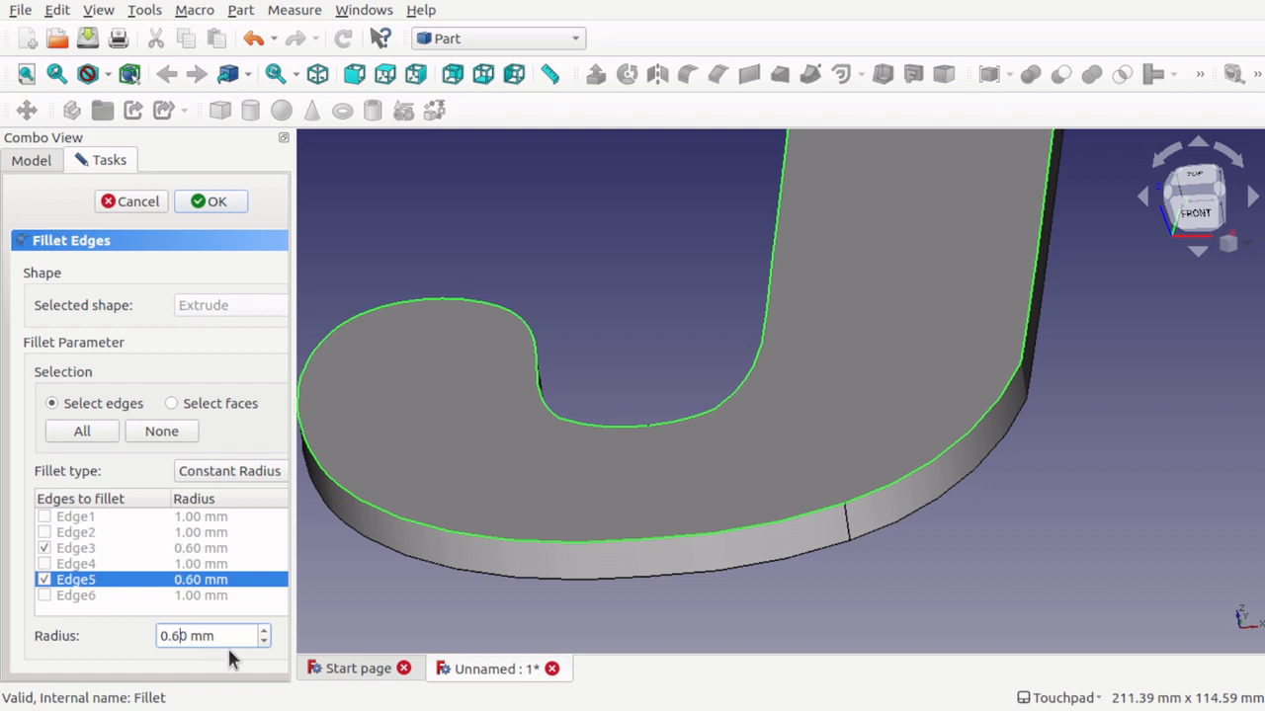
pyautogui.press('Return')
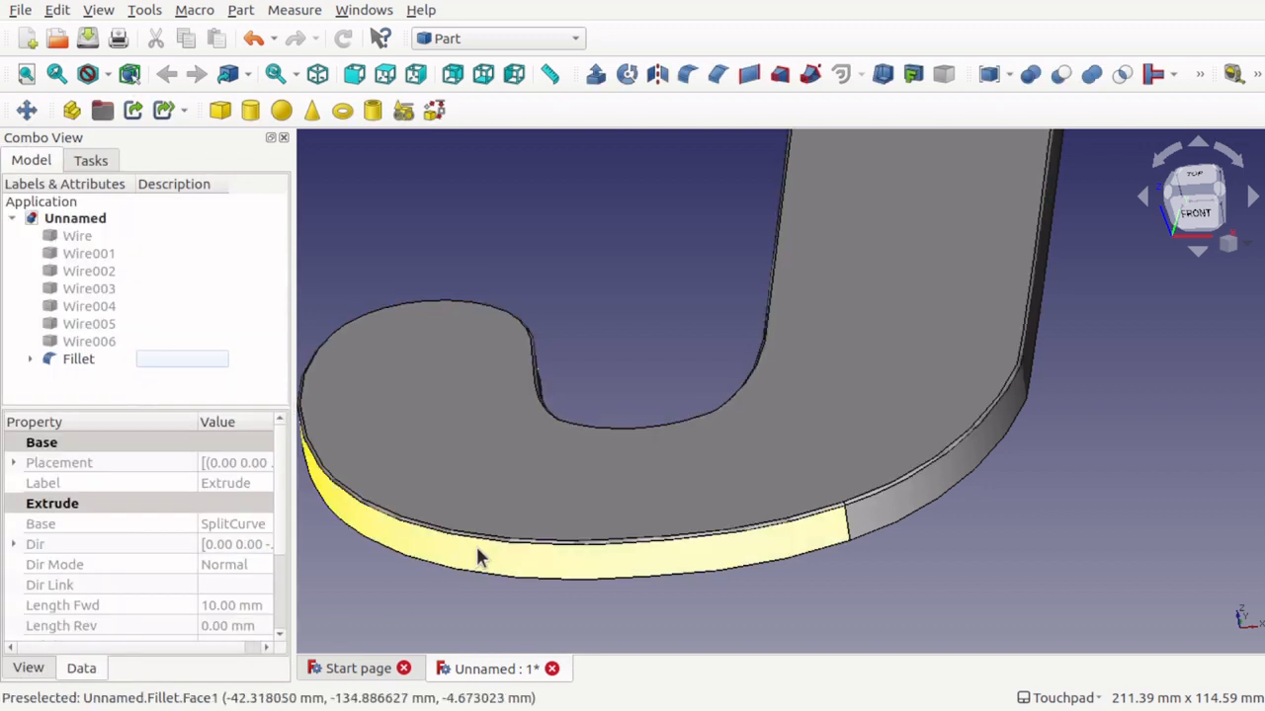
pyautogui.moveTo(508, 522); pyautogui.dragTo(562, 474, button='middle')
pyautogui.scroll(-5, 562, 479)
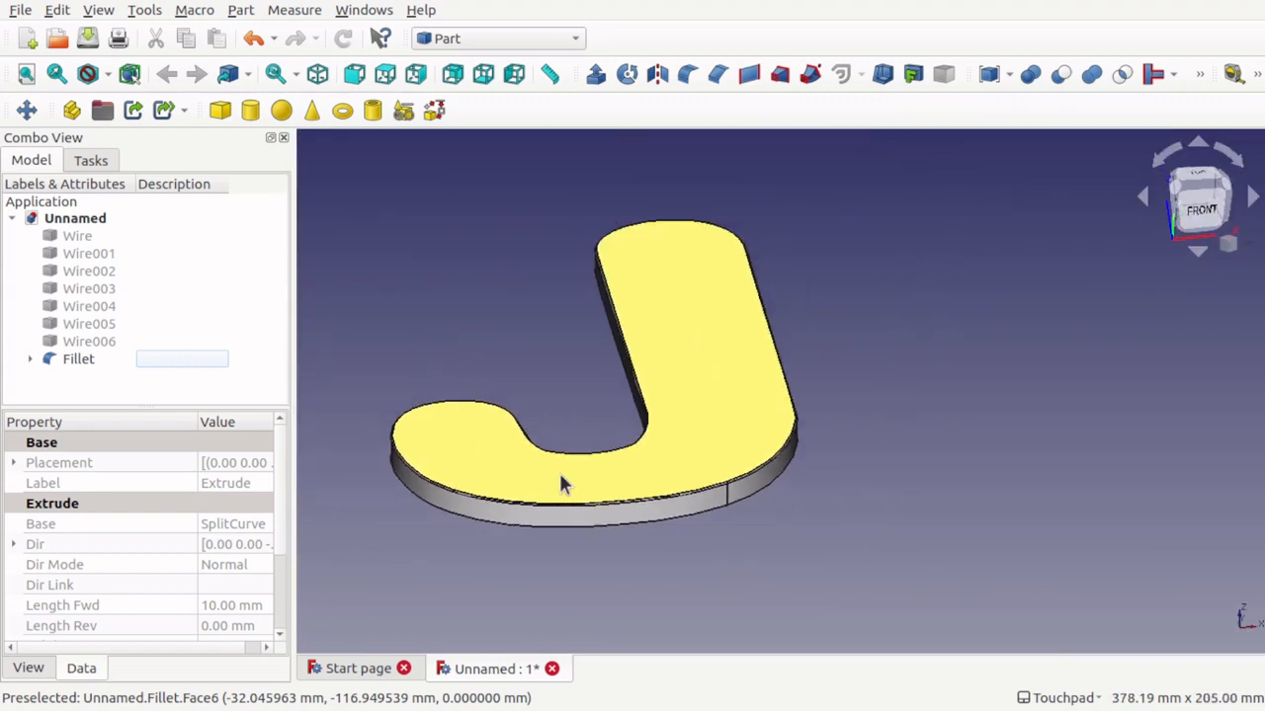
pyautogui.moveTo(541, 352); pyautogui.dragTo(465, 343, button='middle')
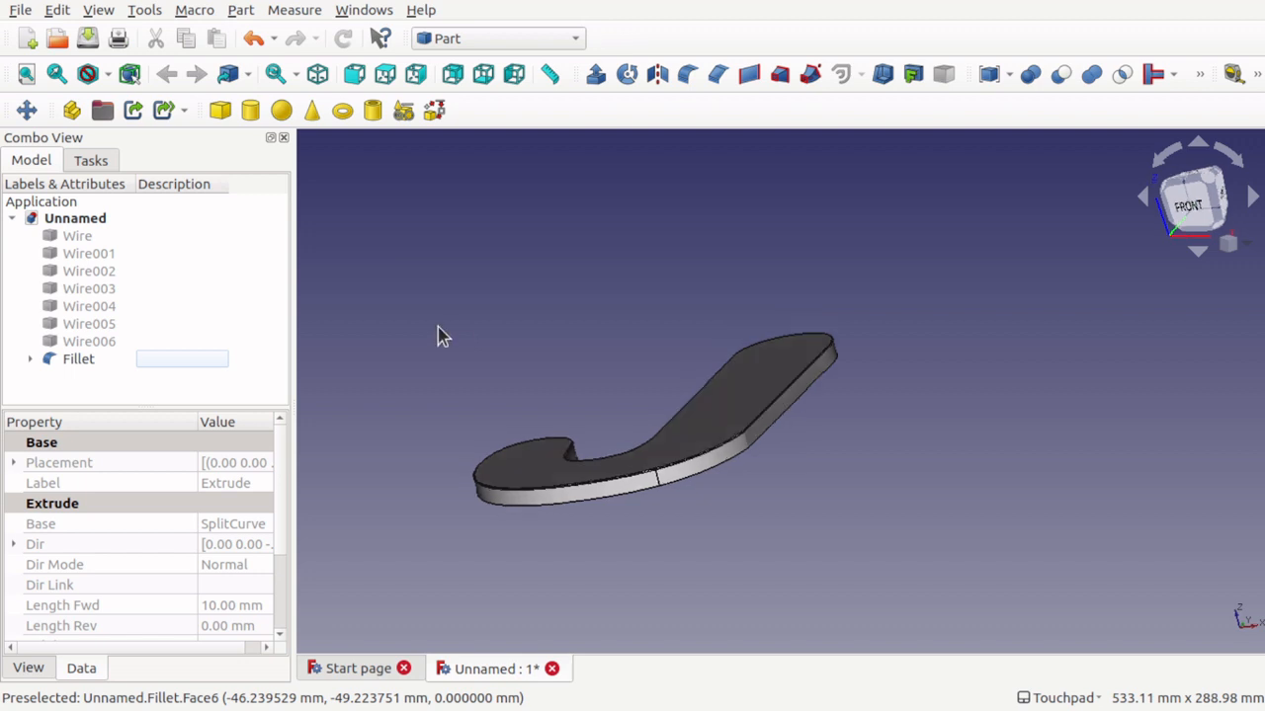
# Step: Switch to the Curves workbench and show the properties of the SplitCurve nested under the J's Fillet and Extrude
pyautogui.click(489, 38)
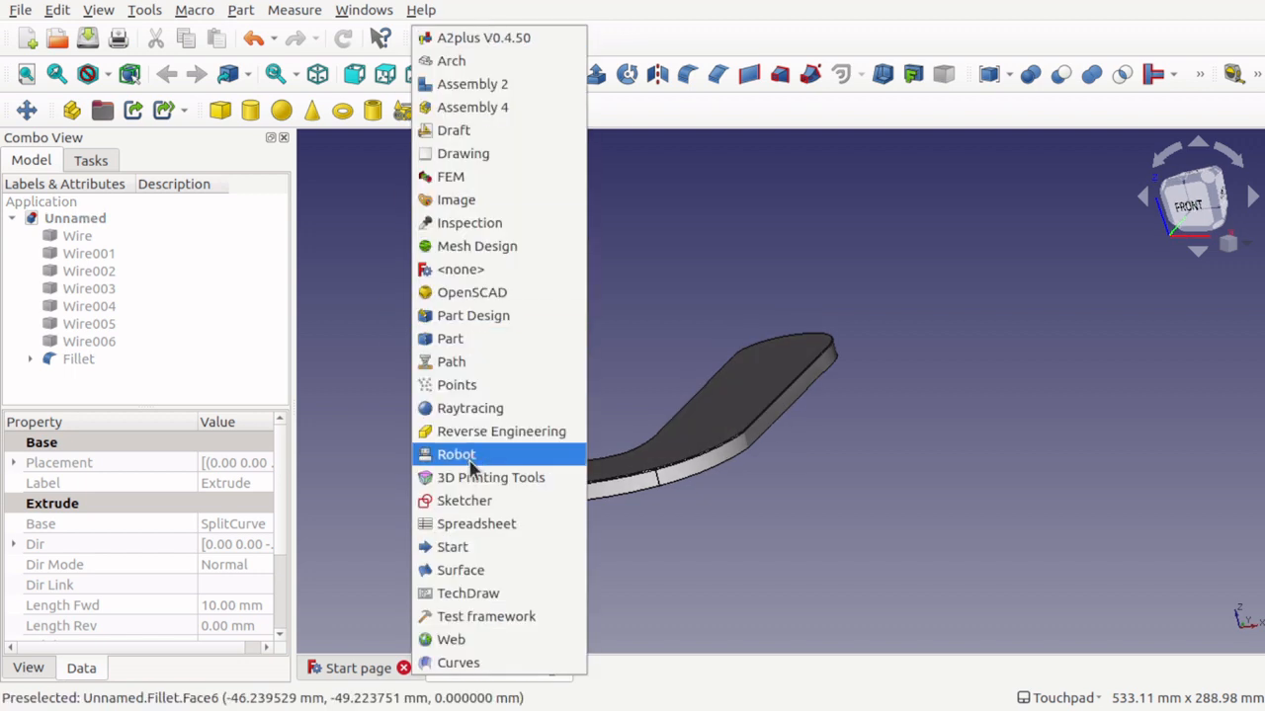
pyautogui.click(461, 662)
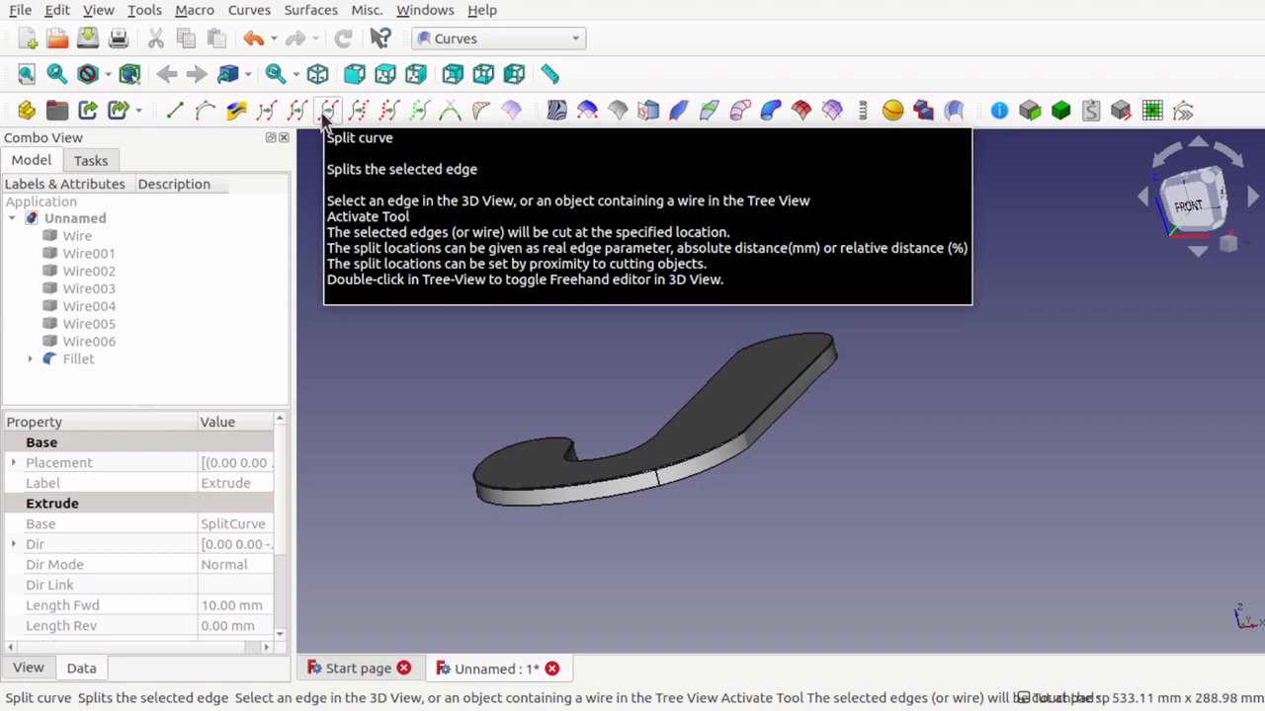
pyautogui.click(31, 359)
pyautogui.click(51, 376)
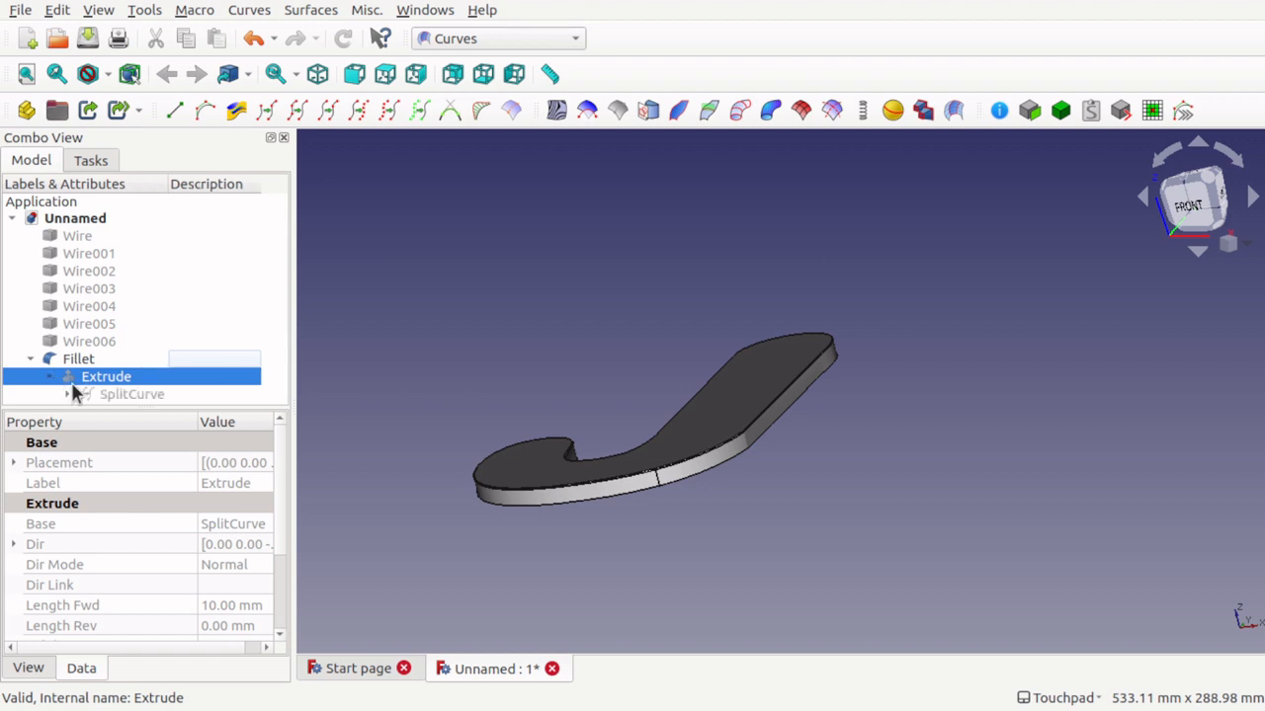
pyautogui.click(114, 392)
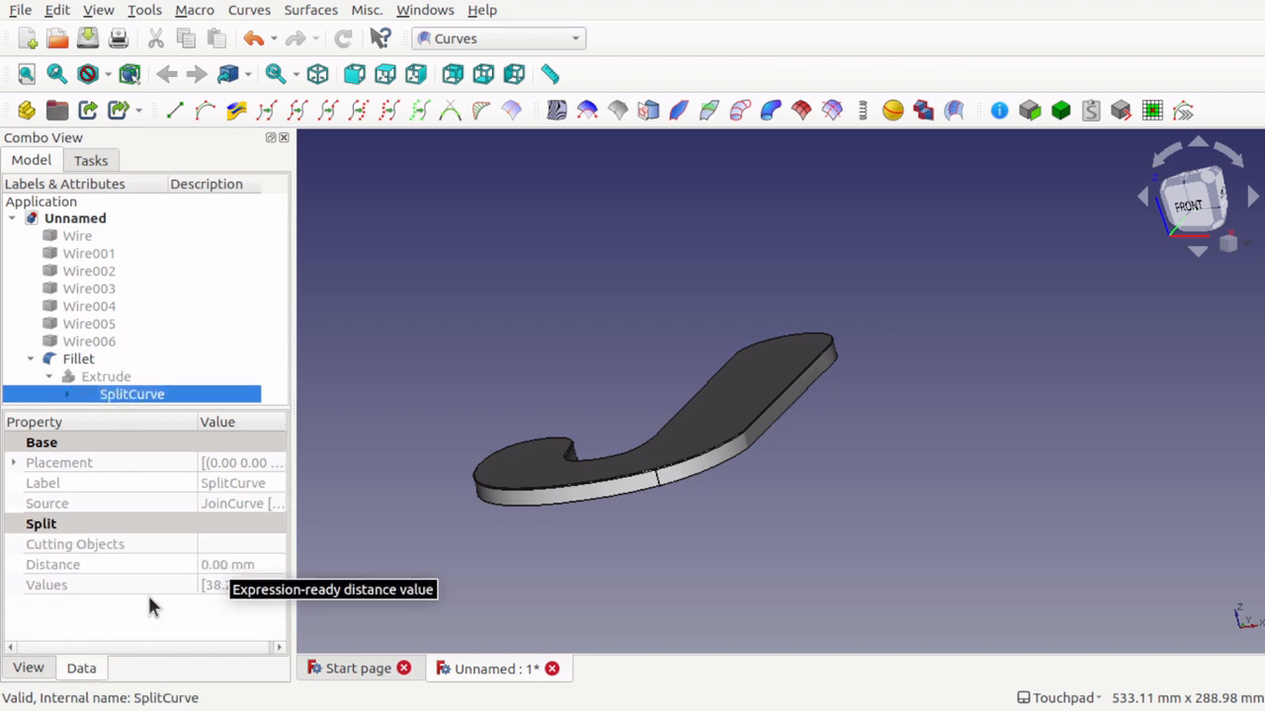
# Step: Delete the J's Fillet and Extrude, and make SplitCurve visible again
pyautogui.click(79, 360)
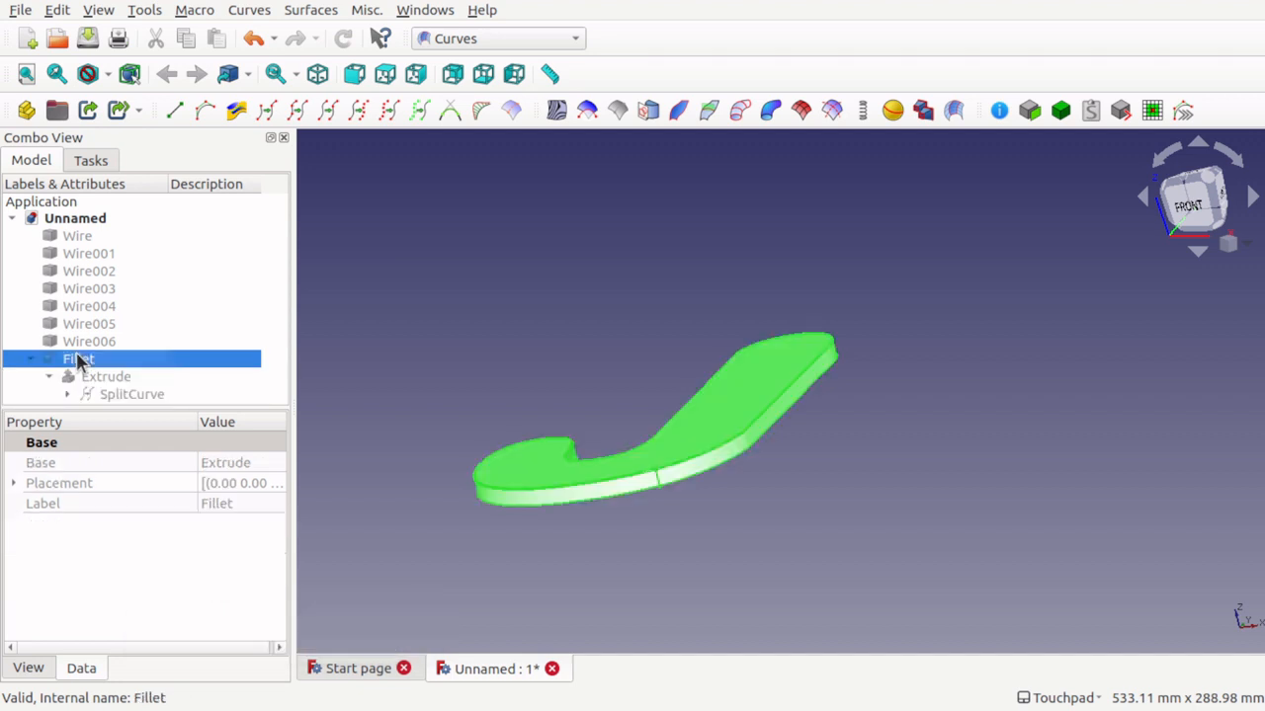
pyautogui.press('Delete')
pyautogui.click(96, 361)
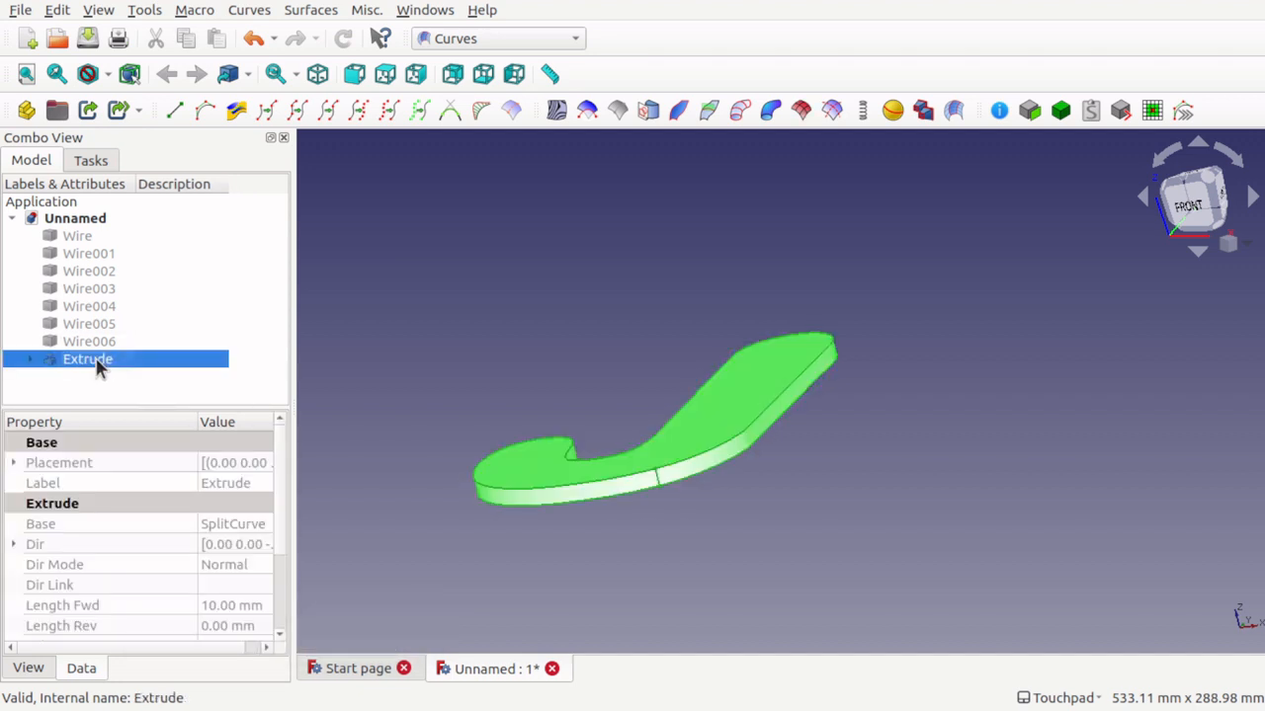
pyautogui.press('Delete')
pyautogui.press('space')
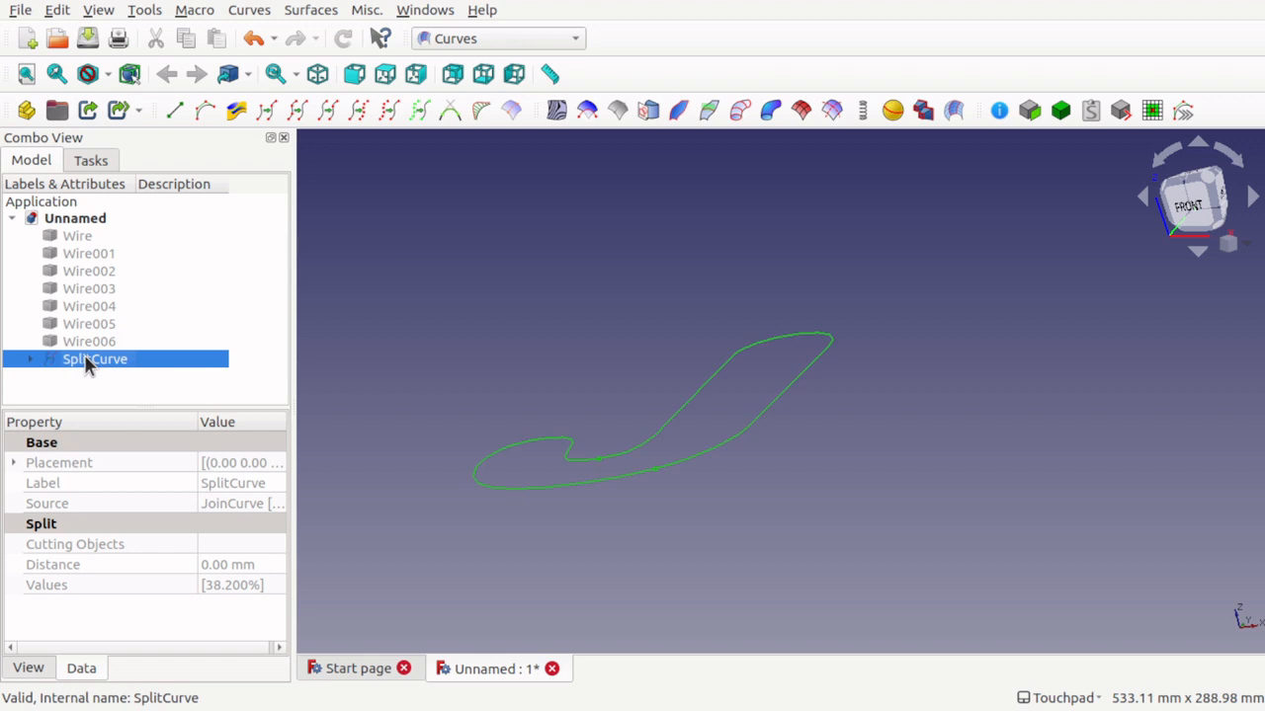
# Step: Set SplitCurve's Distance property to -25 mm to add a split point on the J's outer bend
pyautogui.keyDown('alt'); pyautogui.moveTo(610, 511); pyautogui.dragTo(610, 511); pyautogui.keyUp('alt')
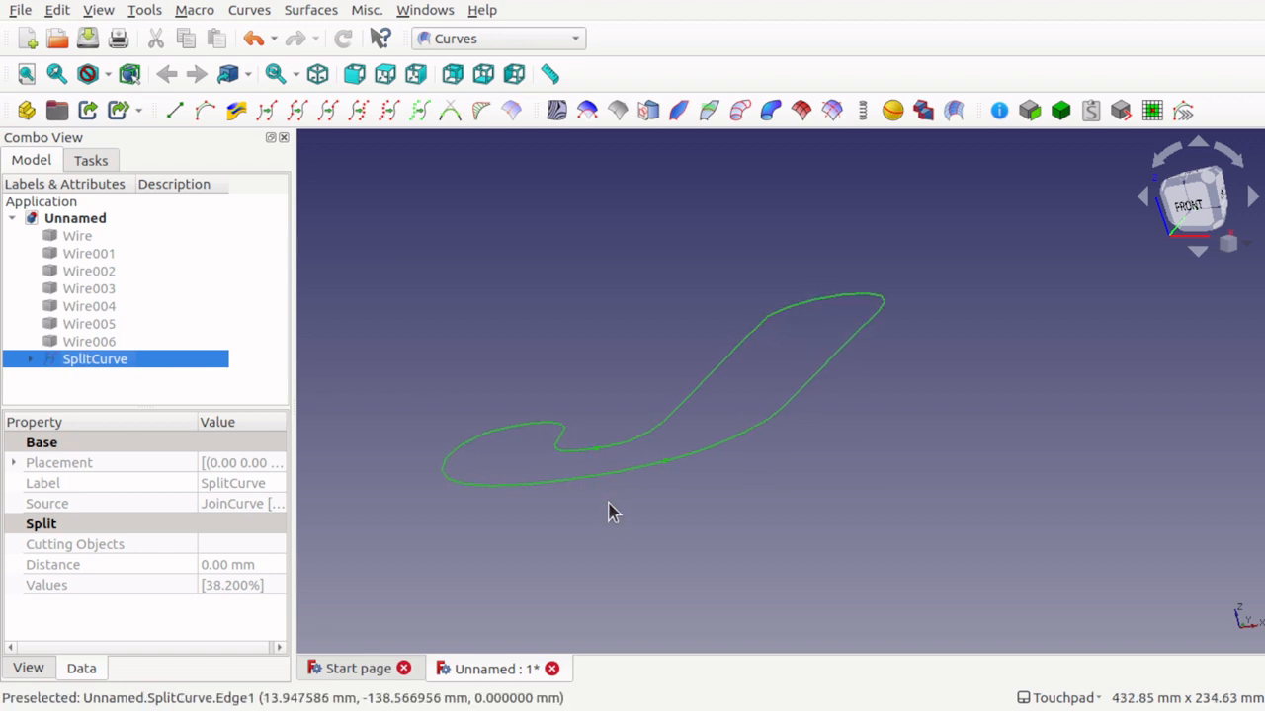
pyautogui.keyDown('alt'); pyautogui.moveTo(623, 319); pyautogui.dragTo(648, 373); pyautogui.keyUp('alt')
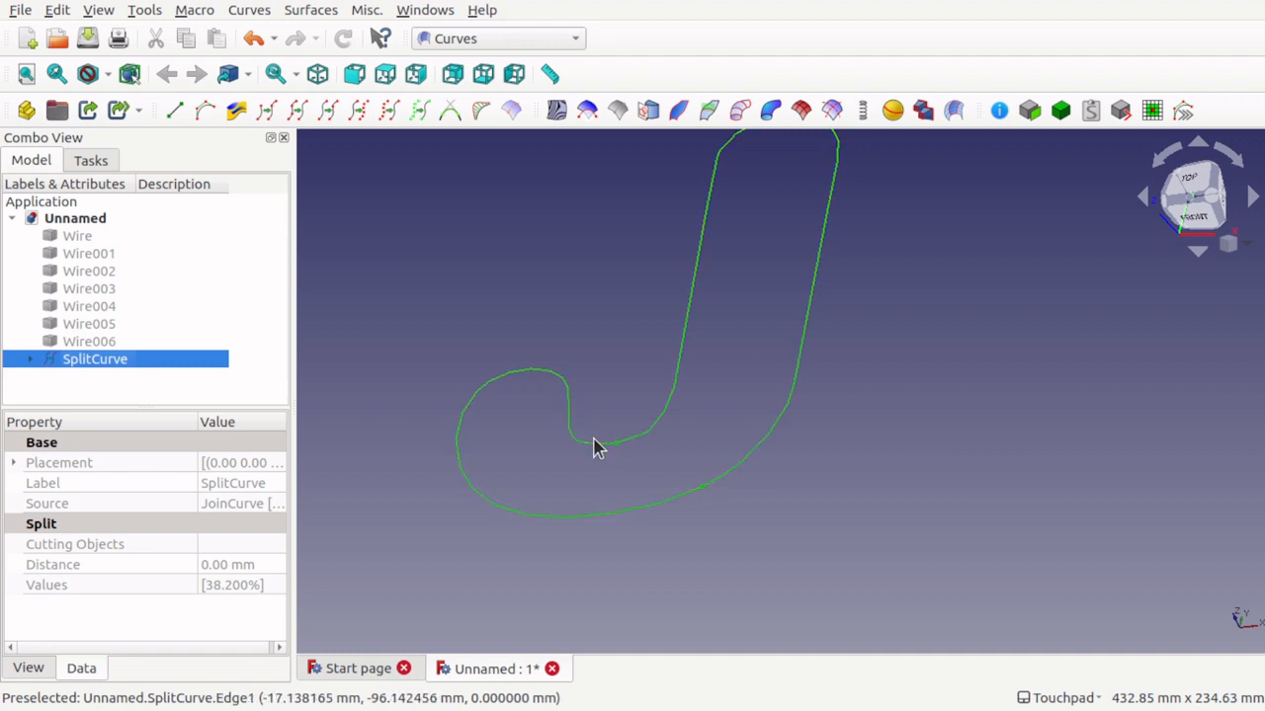
pyautogui.click(656, 457)
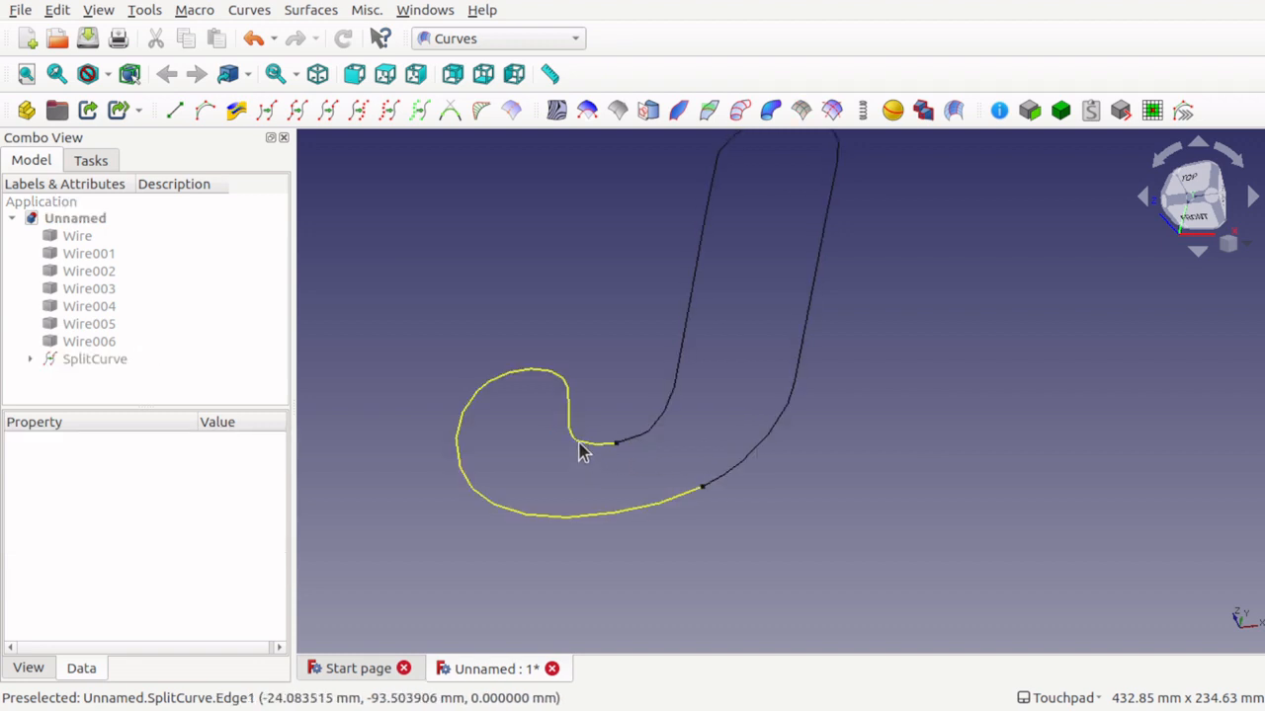
pyautogui.click(110, 361)
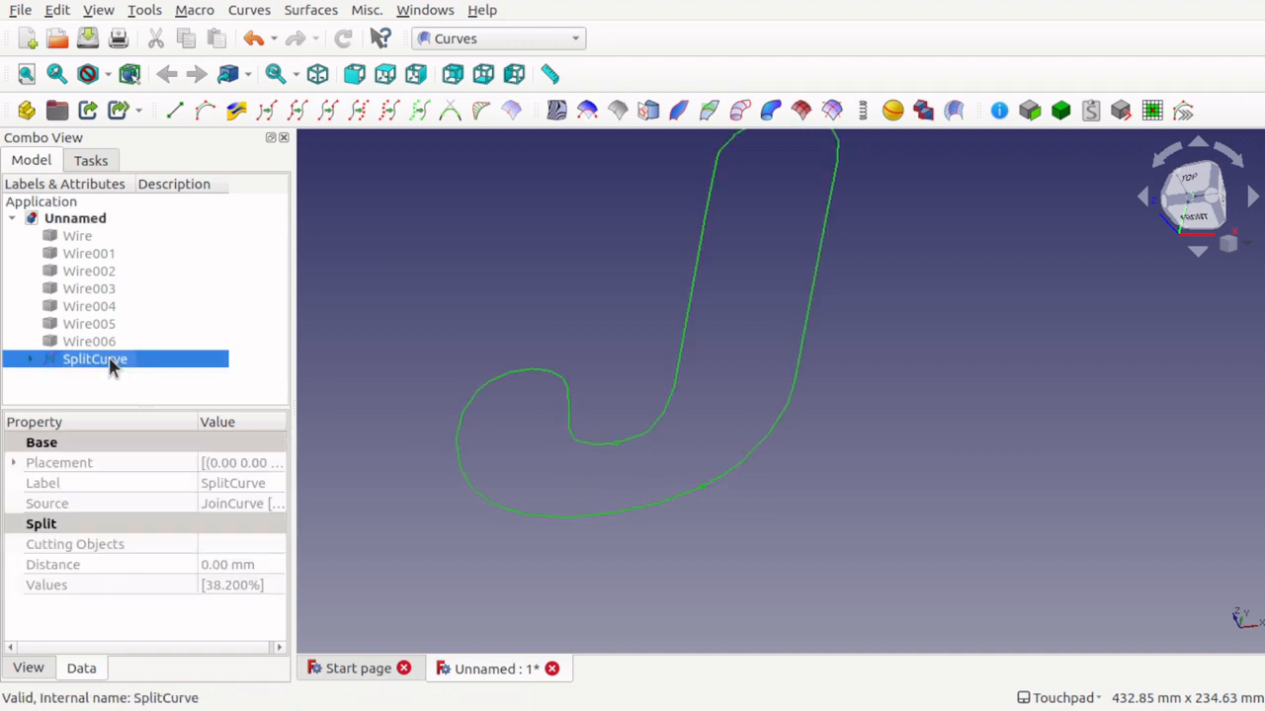
pyautogui.click(228, 566)
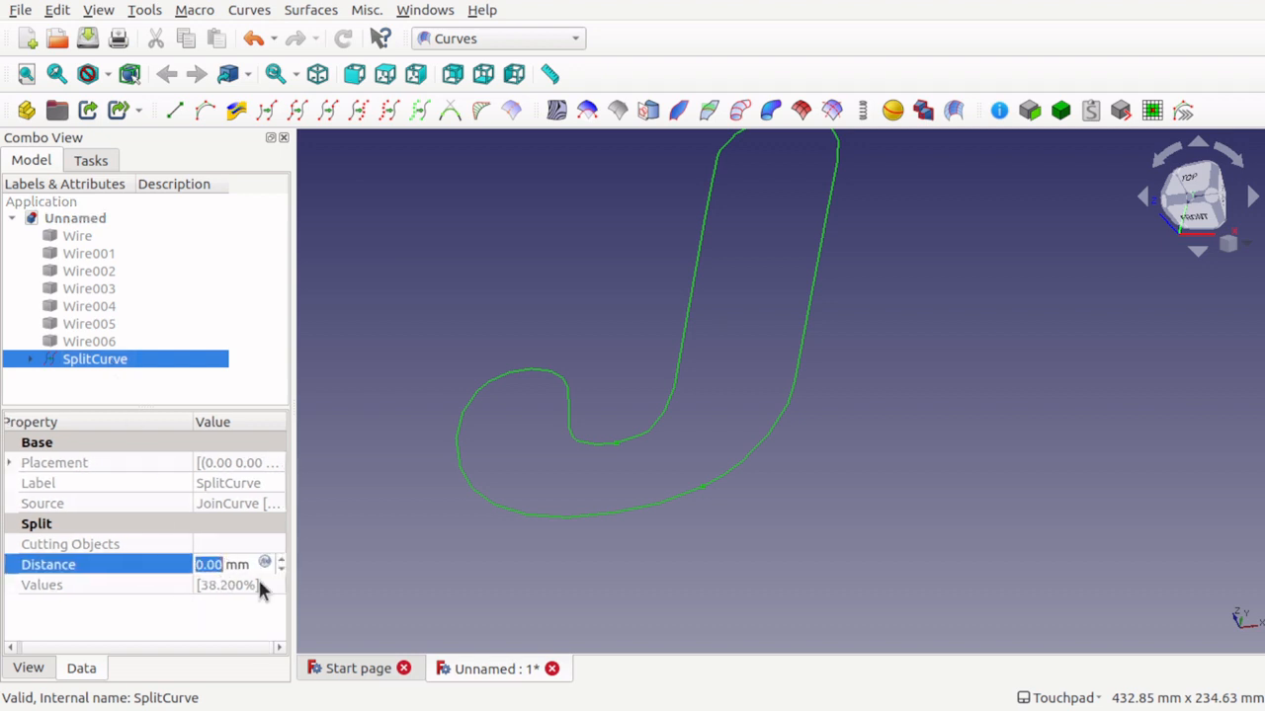
pyautogui.scroll(-20, 234, 564)
pyautogui.click(397, 571)
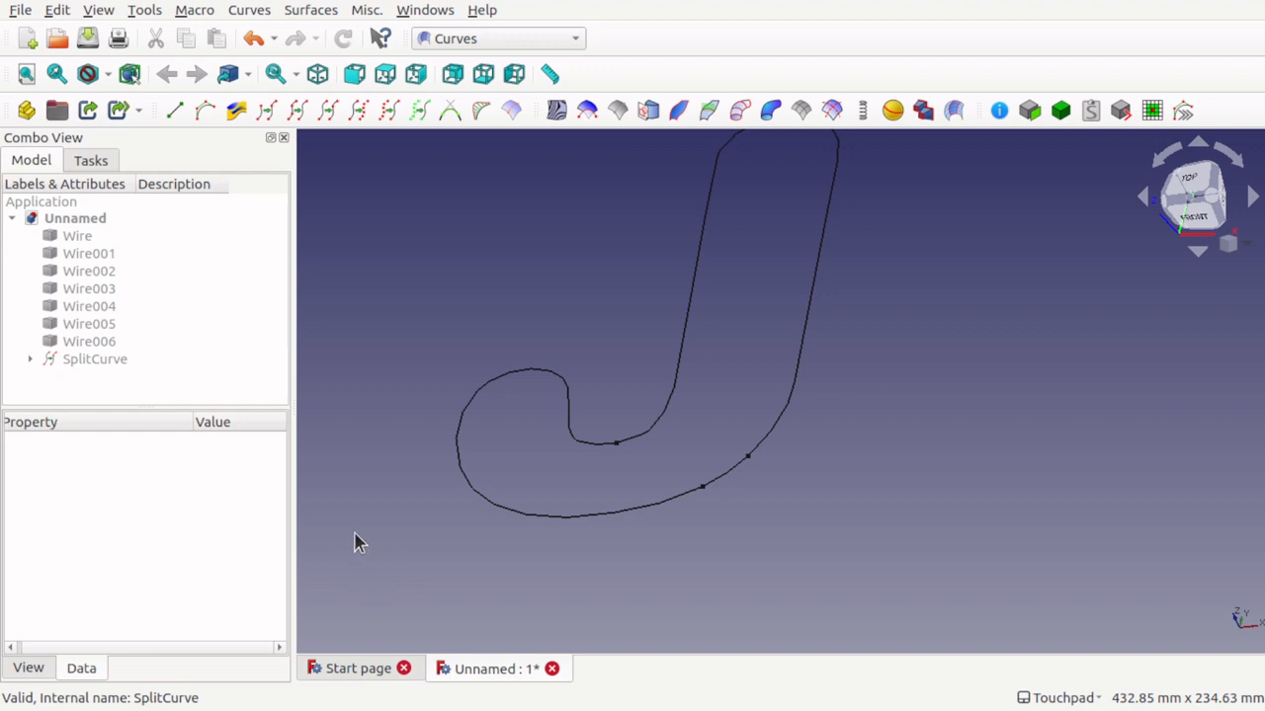
# Step: Set SplitCurve's Distance to 49 mm, moving that split point along the underside of the J's hook
pyautogui.click(89, 359)
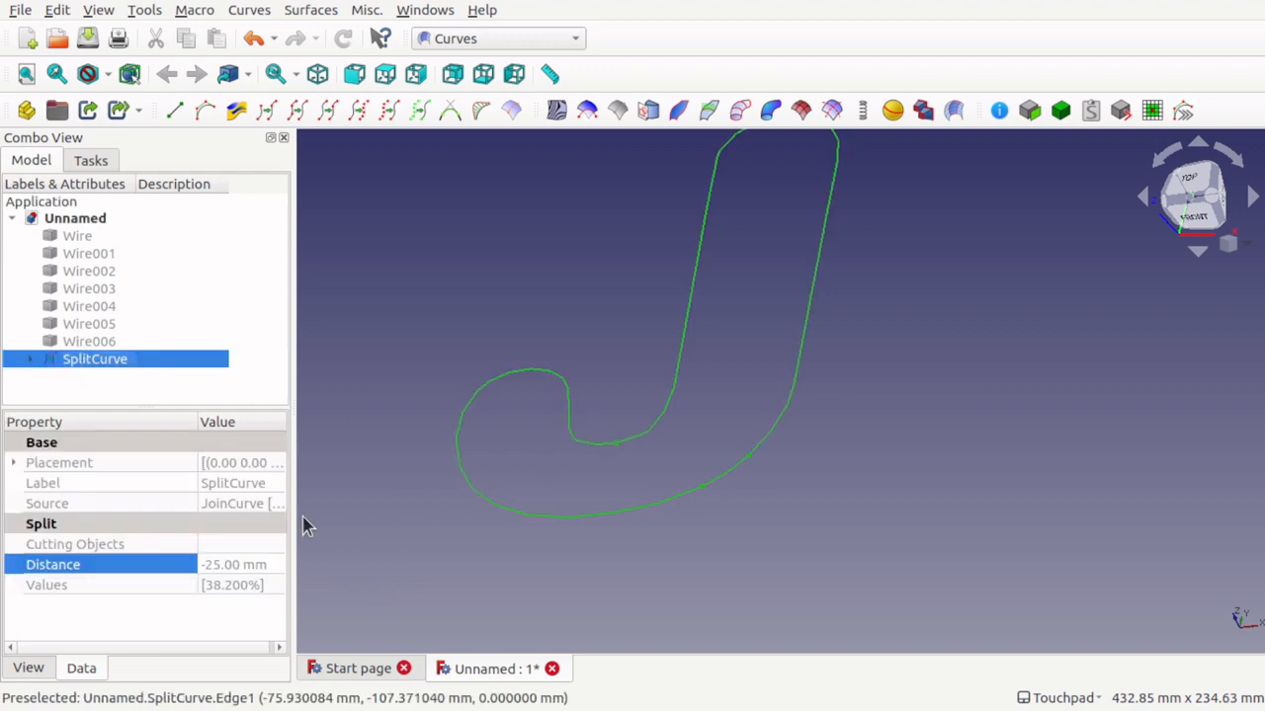
pyautogui.click(220, 567)
pyautogui.scroll(8, 219, 566)
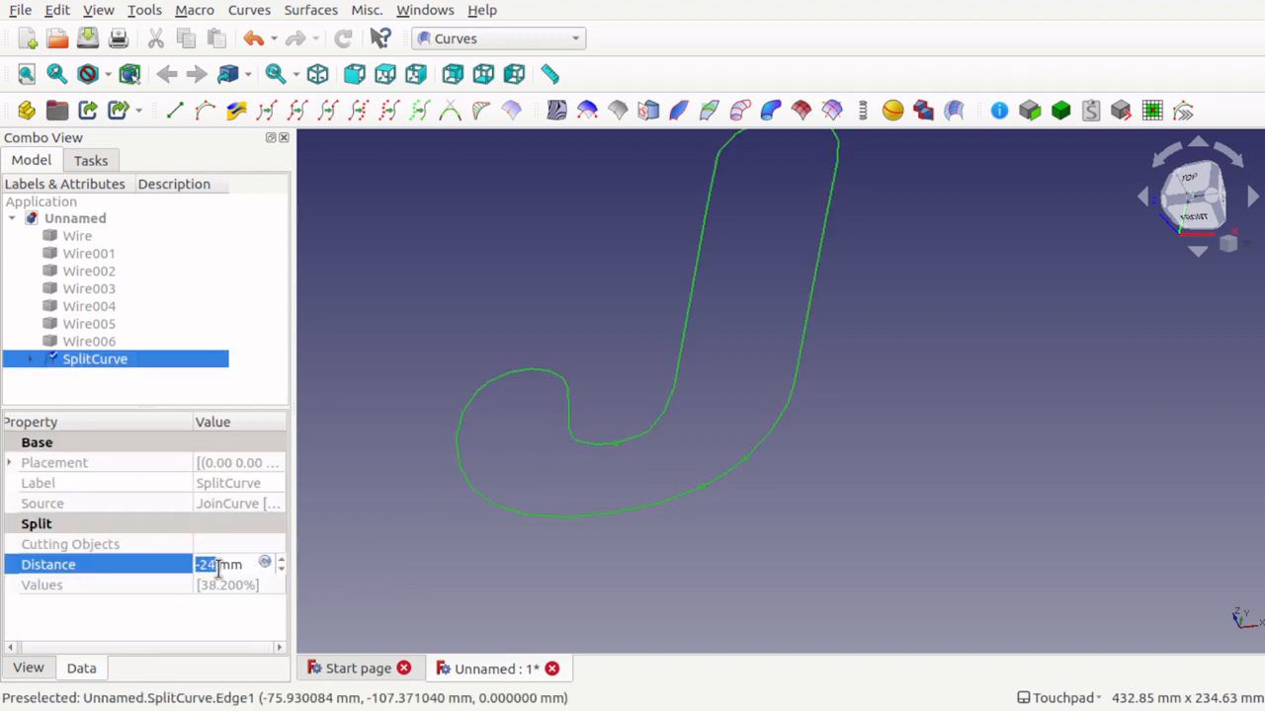
pyautogui.scroll(20, 219, 567)
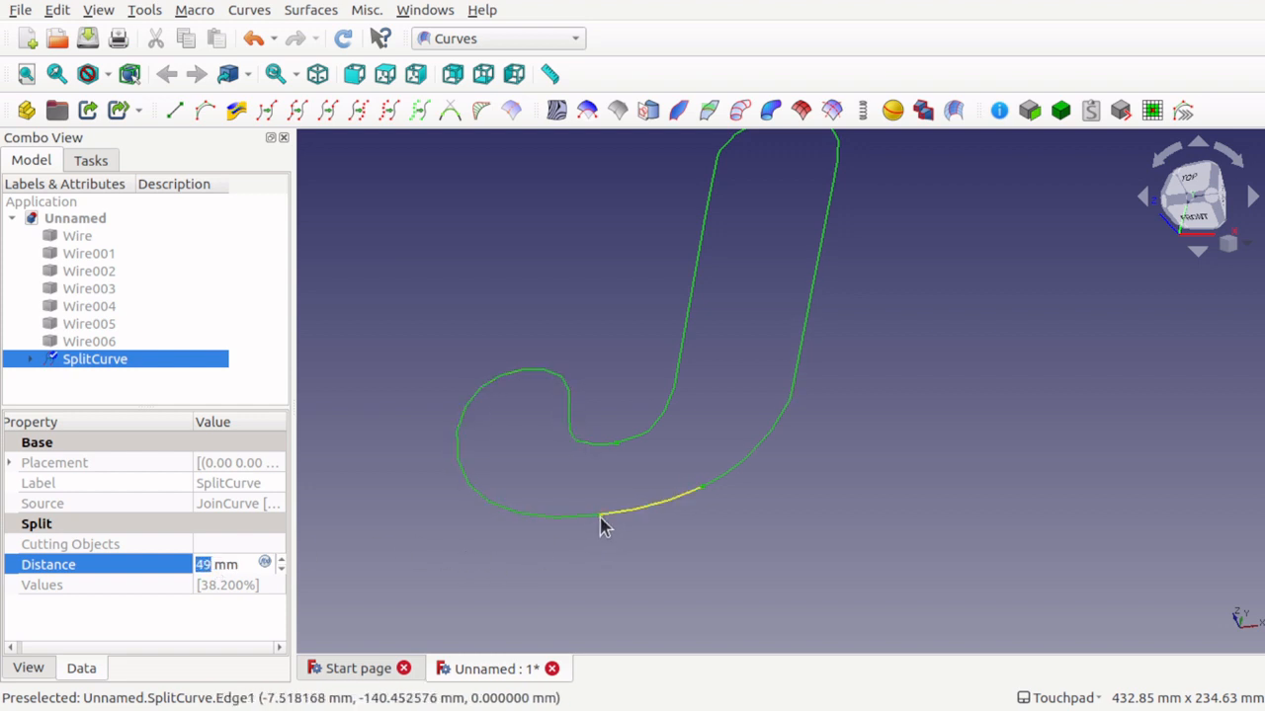
pyautogui.press('Return')
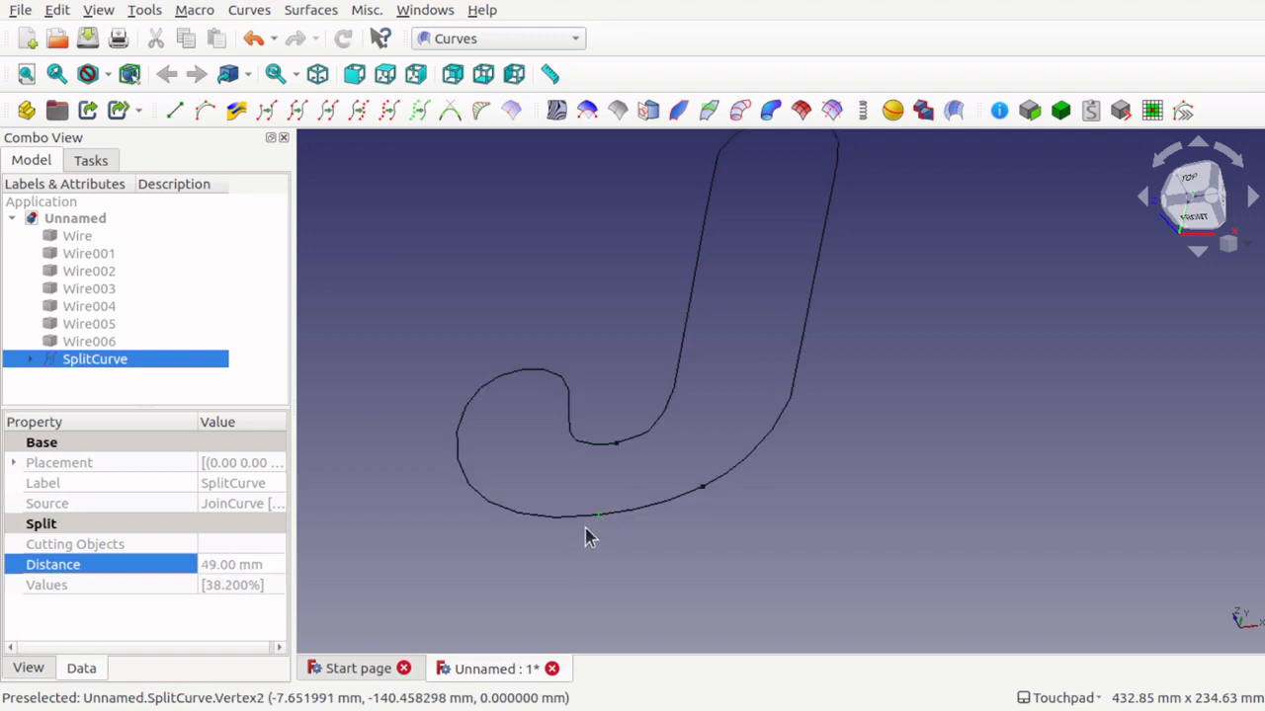
# Step: Set SplitCurve's Distance to 130 mm so the split point lies on the outer side of the hook
pyautogui.click(235, 558)
pyautogui.write('72')
pyautogui.press('Return')
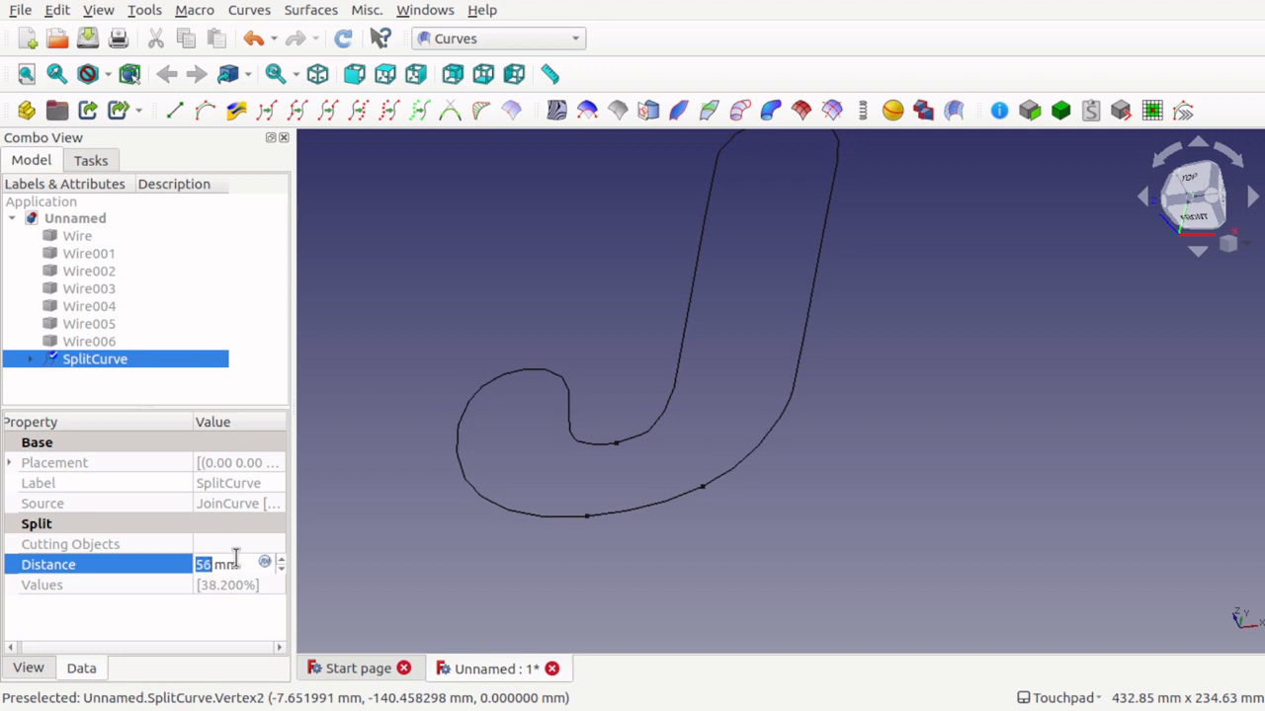
pyautogui.write('130')
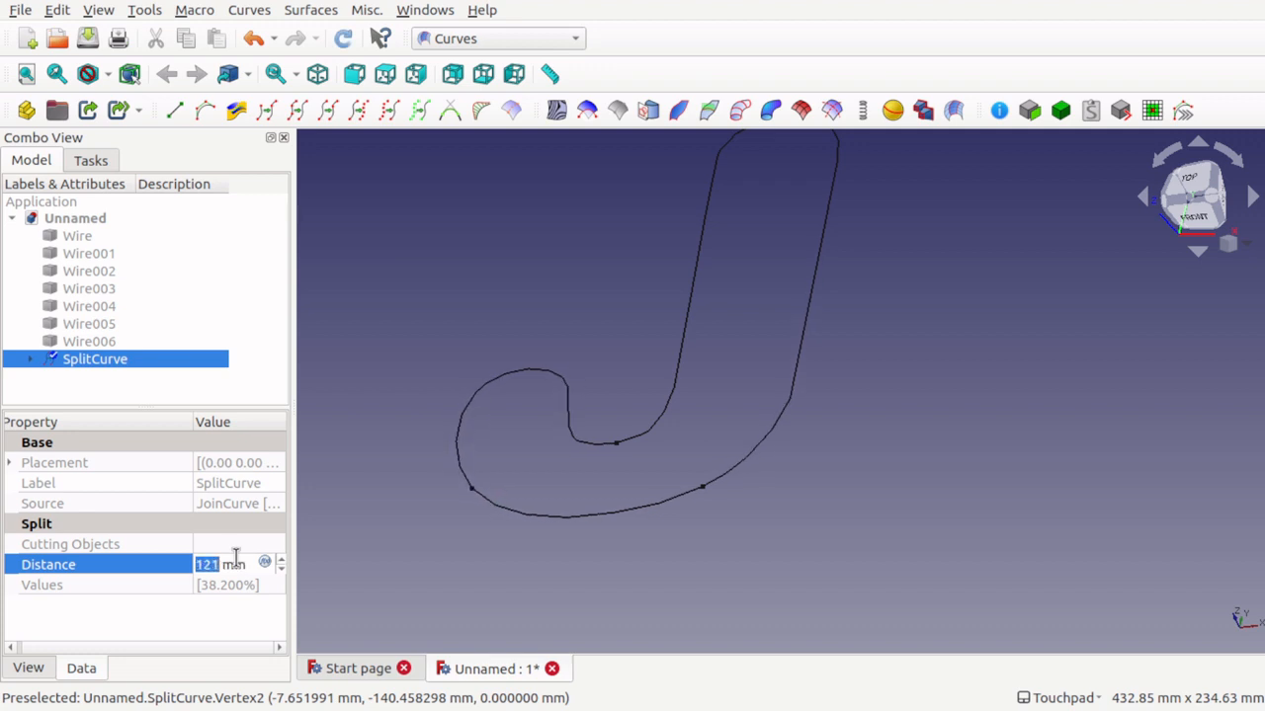
pyautogui.press('Return')
pyautogui.click(409, 587)
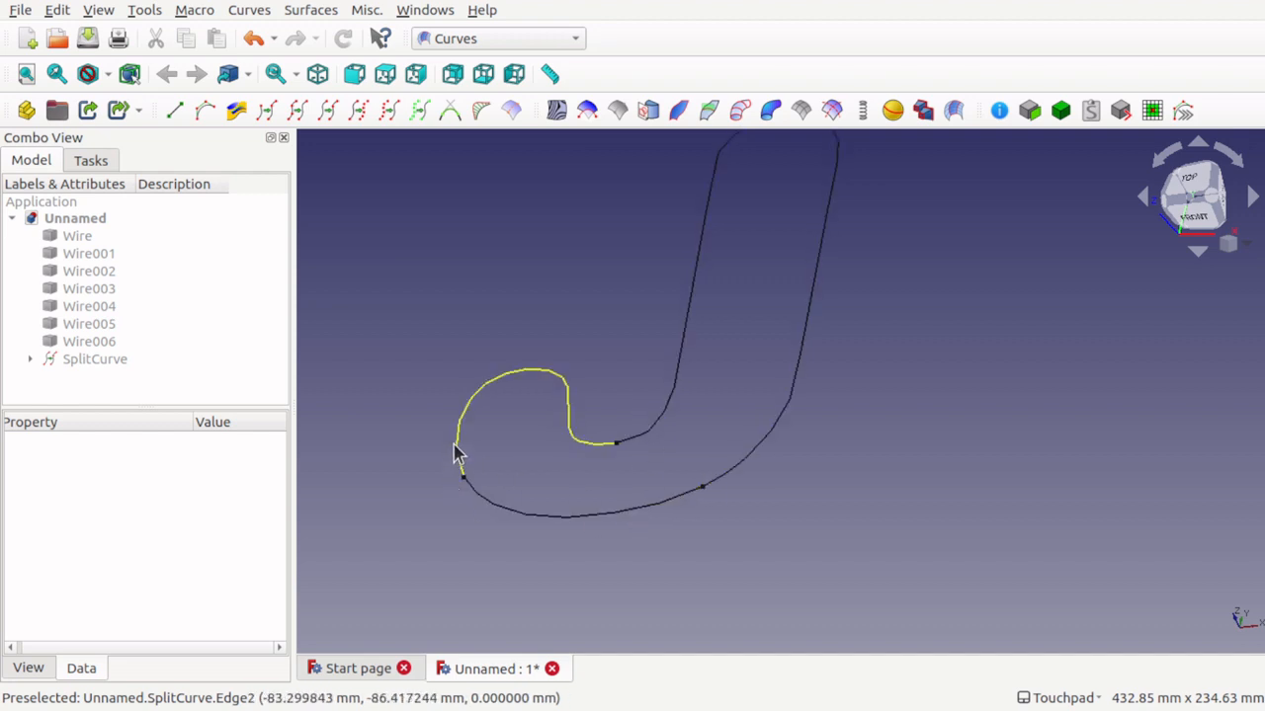
# Step: Add a second entry of 55% to SplitCurve's Values list, below the 38.200% entry
pyautogui.click(111, 360)
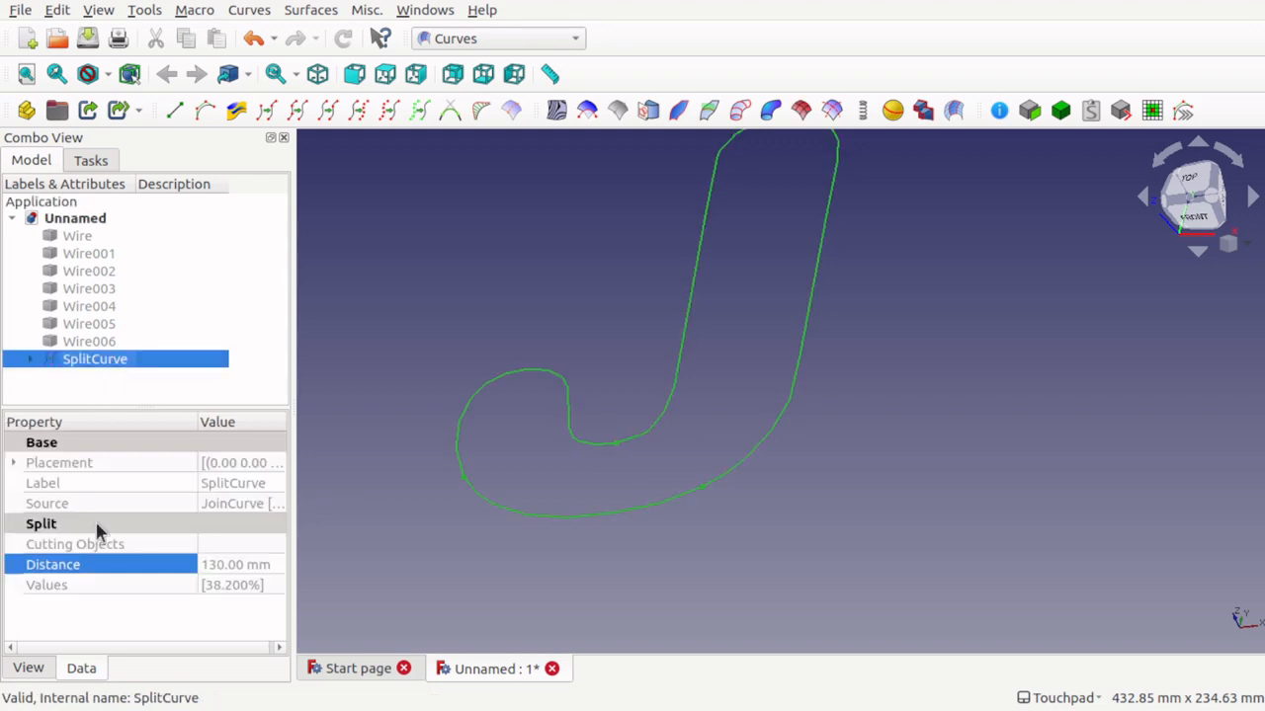
pyautogui.click(240, 585)
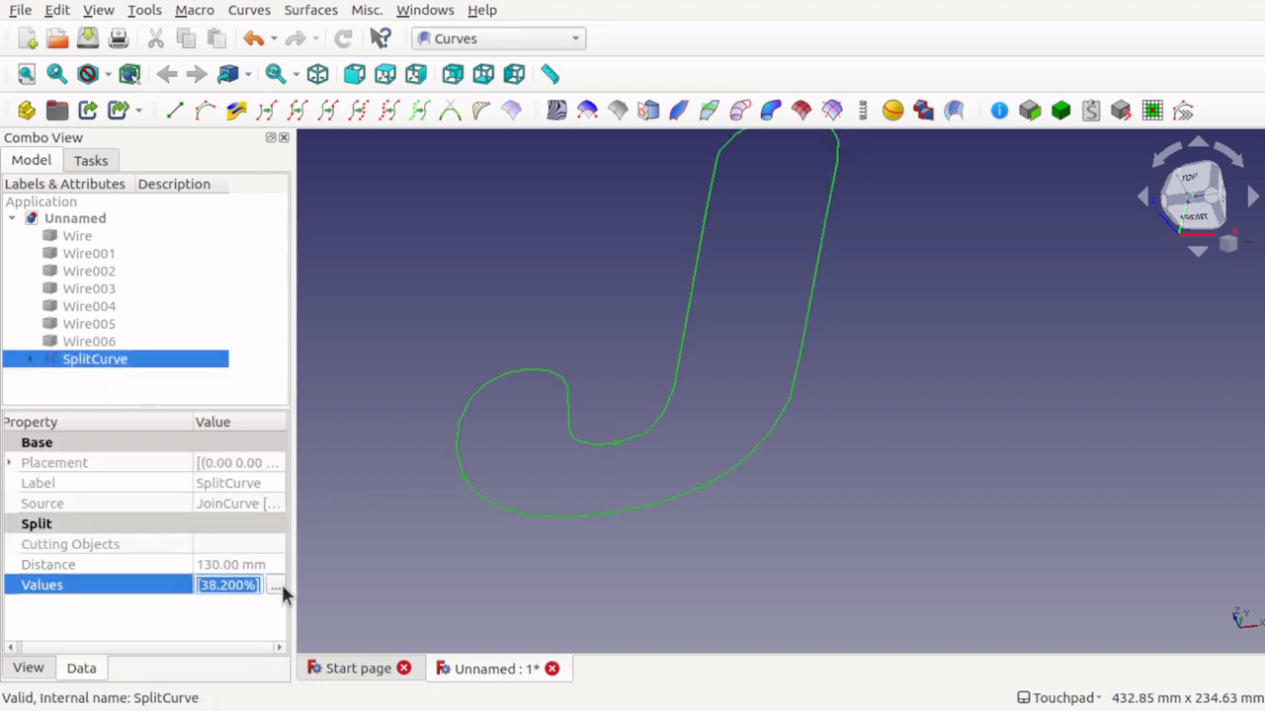
pyautogui.click(277, 585)
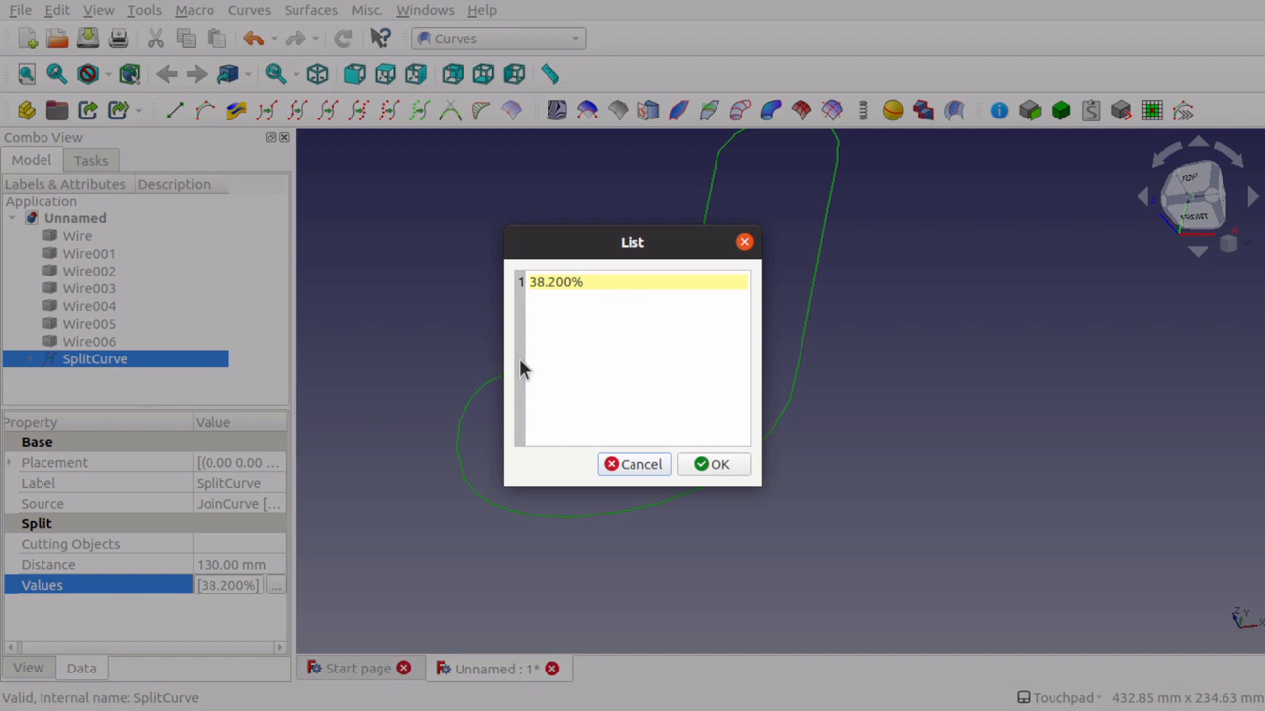
pyautogui.click(548, 352)
pyautogui.press('Return')
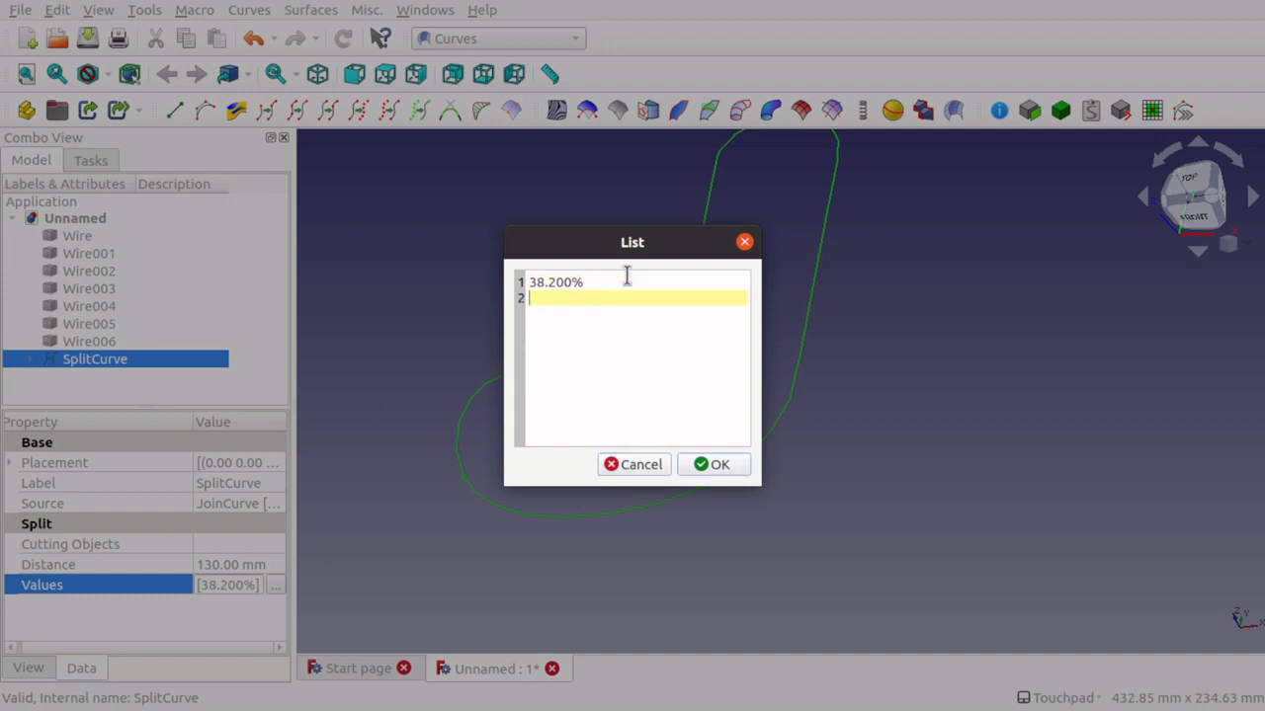
pyautogui.write('55%')
pyautogui.click(736, 464)
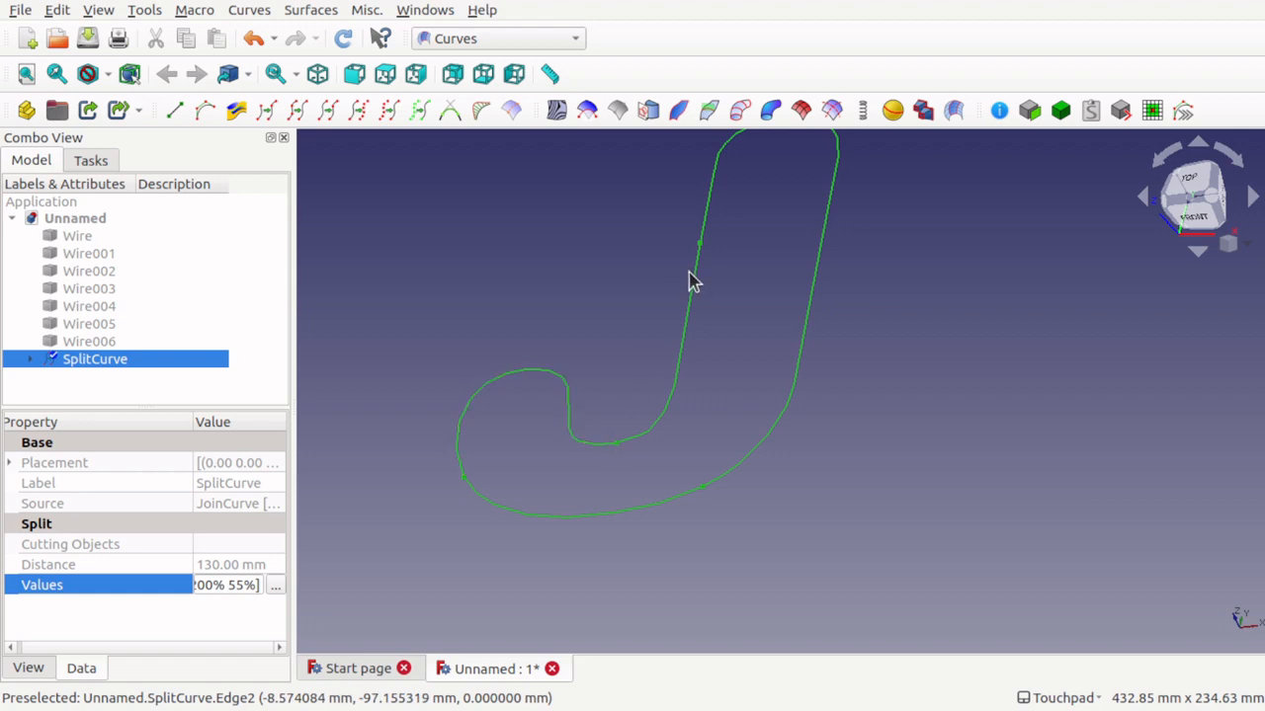
# Step: Remove all entries from SplitCurve's Values list, leaving only the Distance setting to split the curve
pyautogui.click(276, 586)
pyautogui.moveTo(593, 300); pyautogui.dragTo(488, 277)
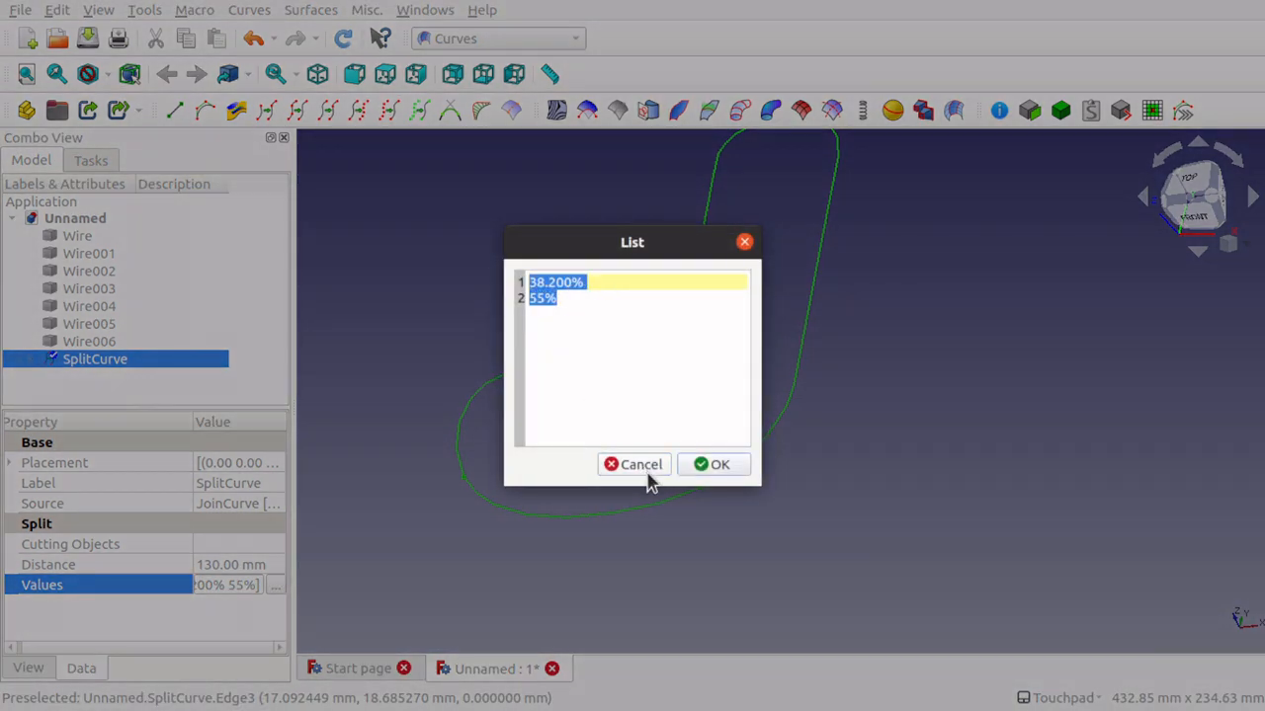
pyautogui.press('Delete')
pyautogui.click(724, 468)
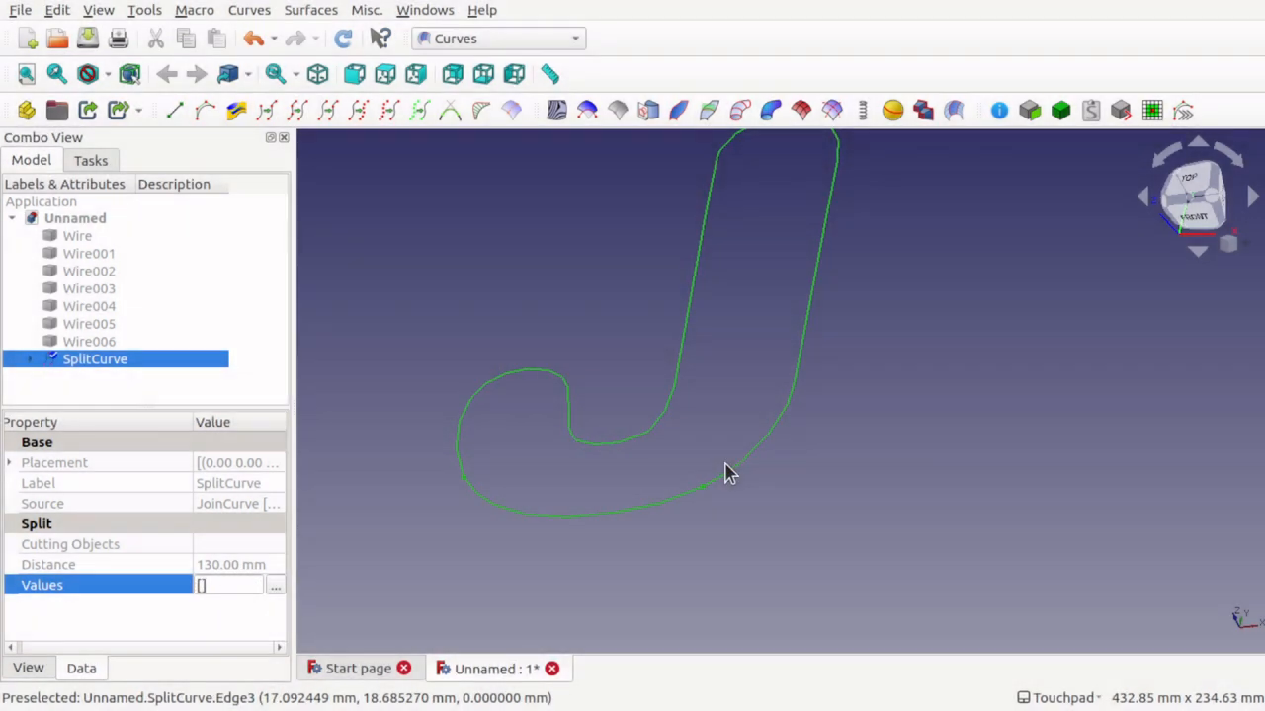
pyautogui.click(821, 480)
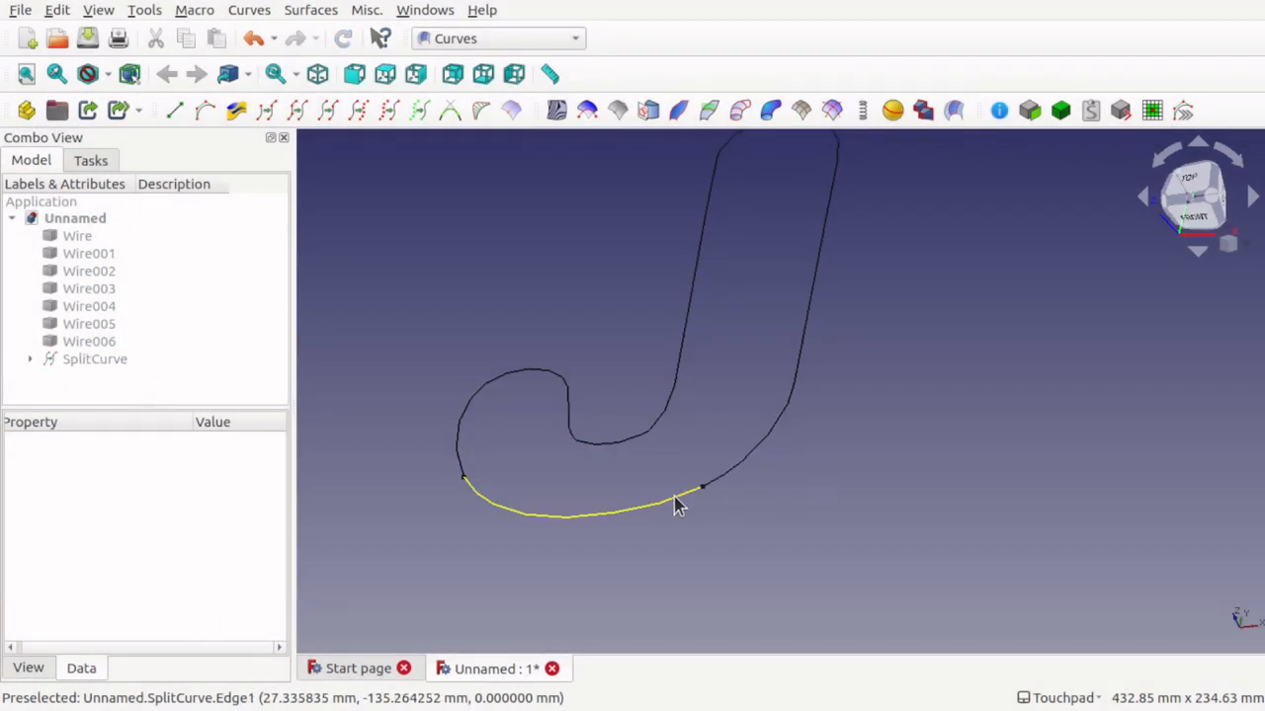